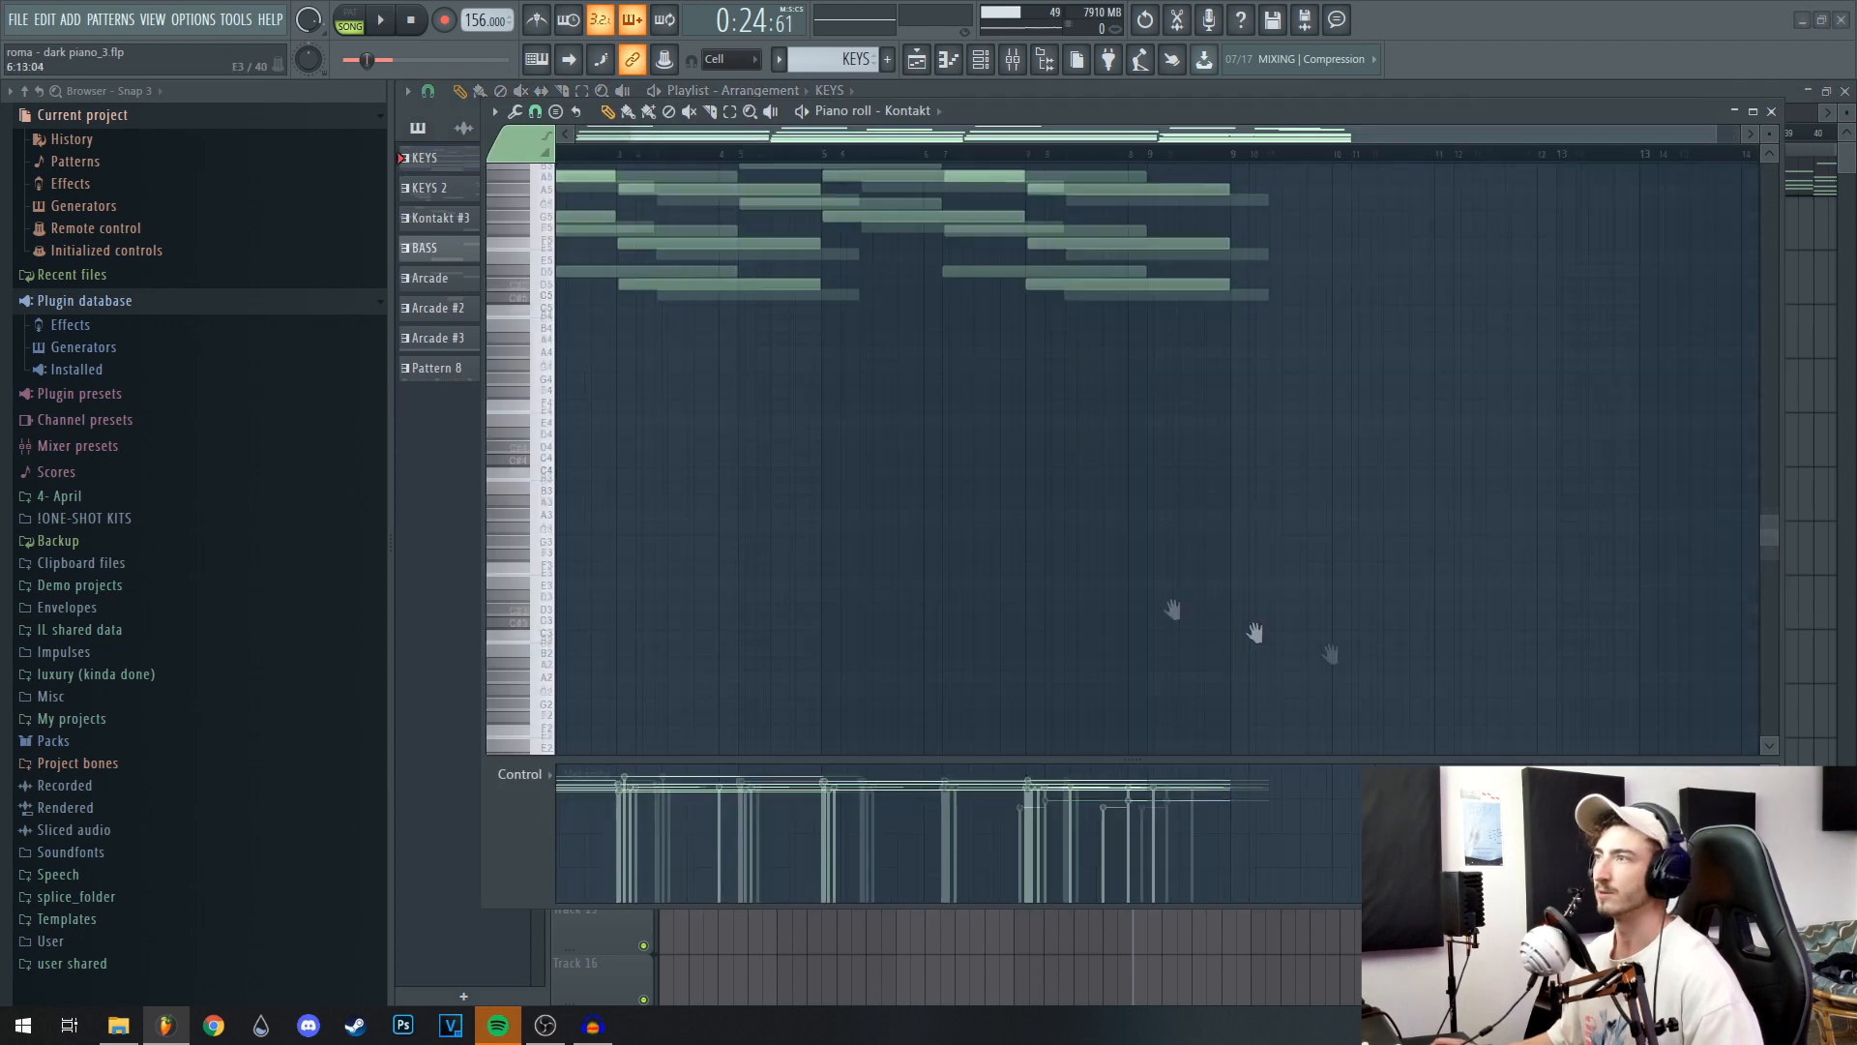
Isolate the lower chord notes in the KEYS piano roll by removing the upper melody notes, and play them back.
{"action": "scroll", "coordinate": [890, 280], "scroll_direction": "down", "scroll_amount": 2}
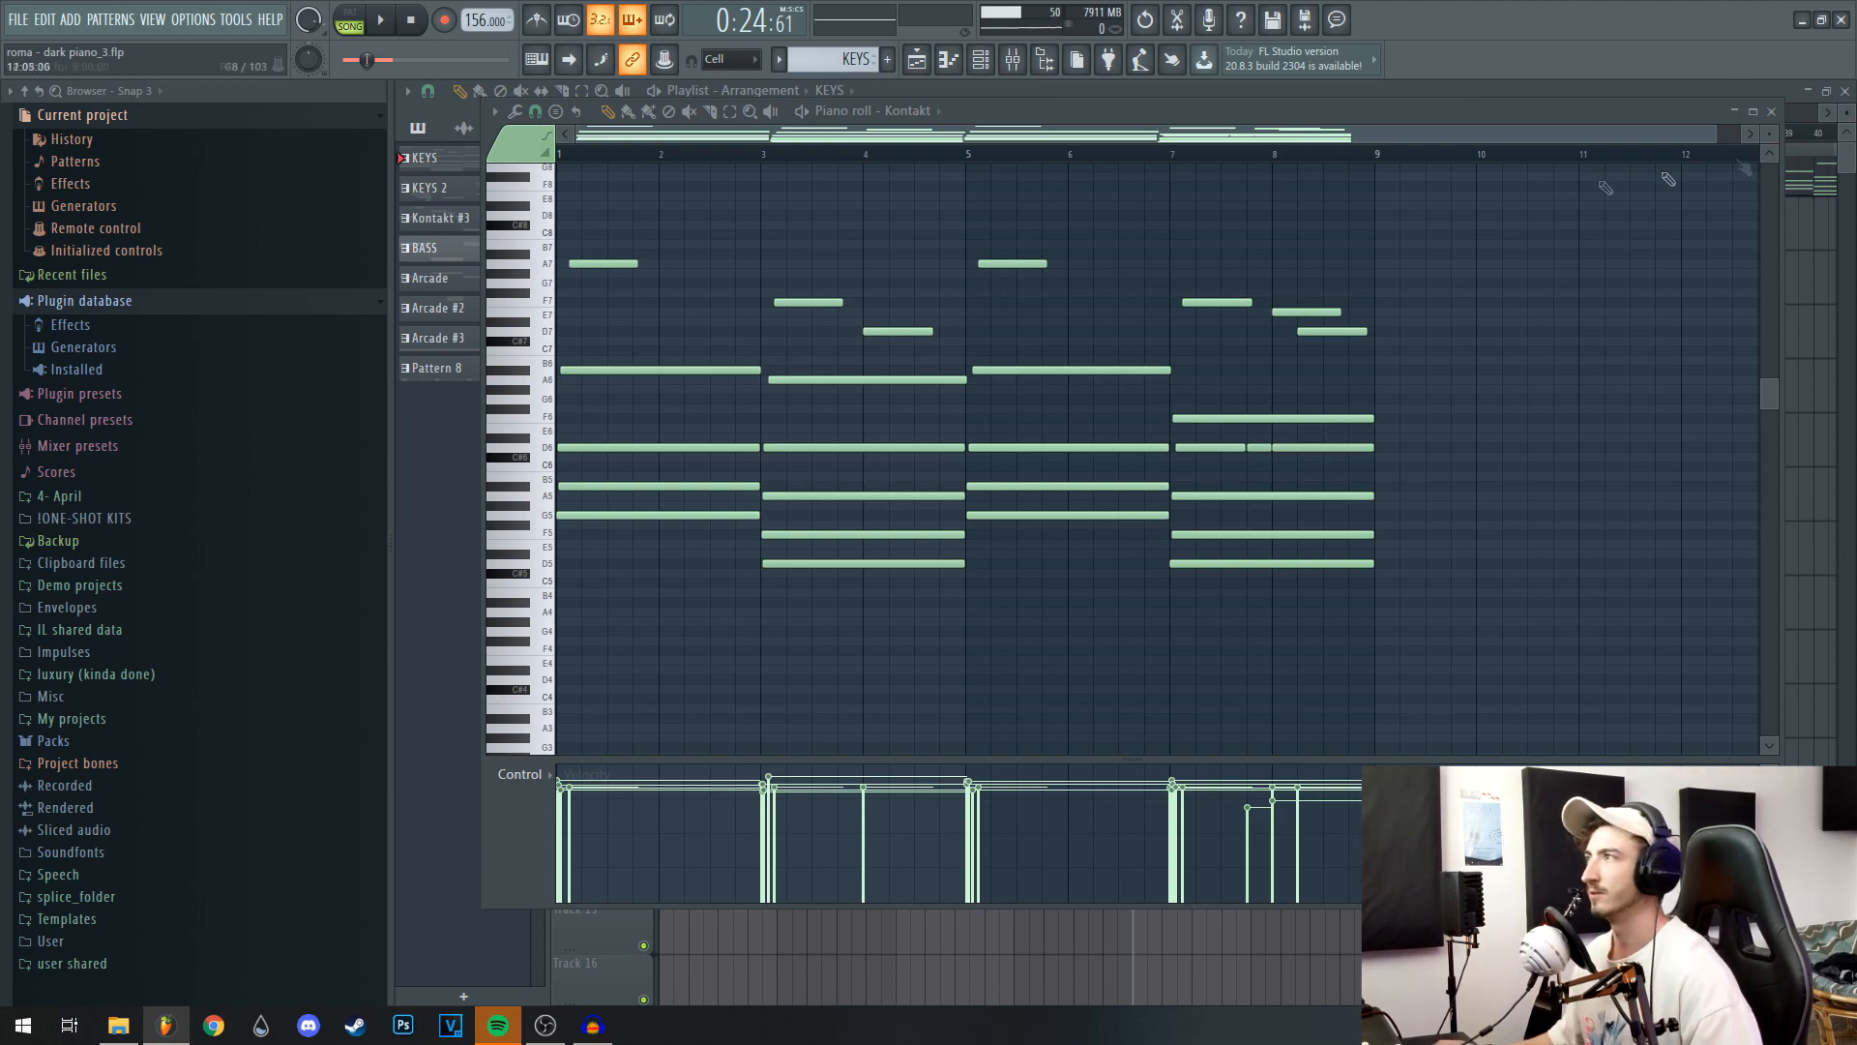
{"action": "left_click_drag", "start_coordinate": [1464, 118], "coordinate": [1477, 622]}
{"action": "left_click_drag", "start_coordinate": [790, 281], "coordinate": [985, 190]}
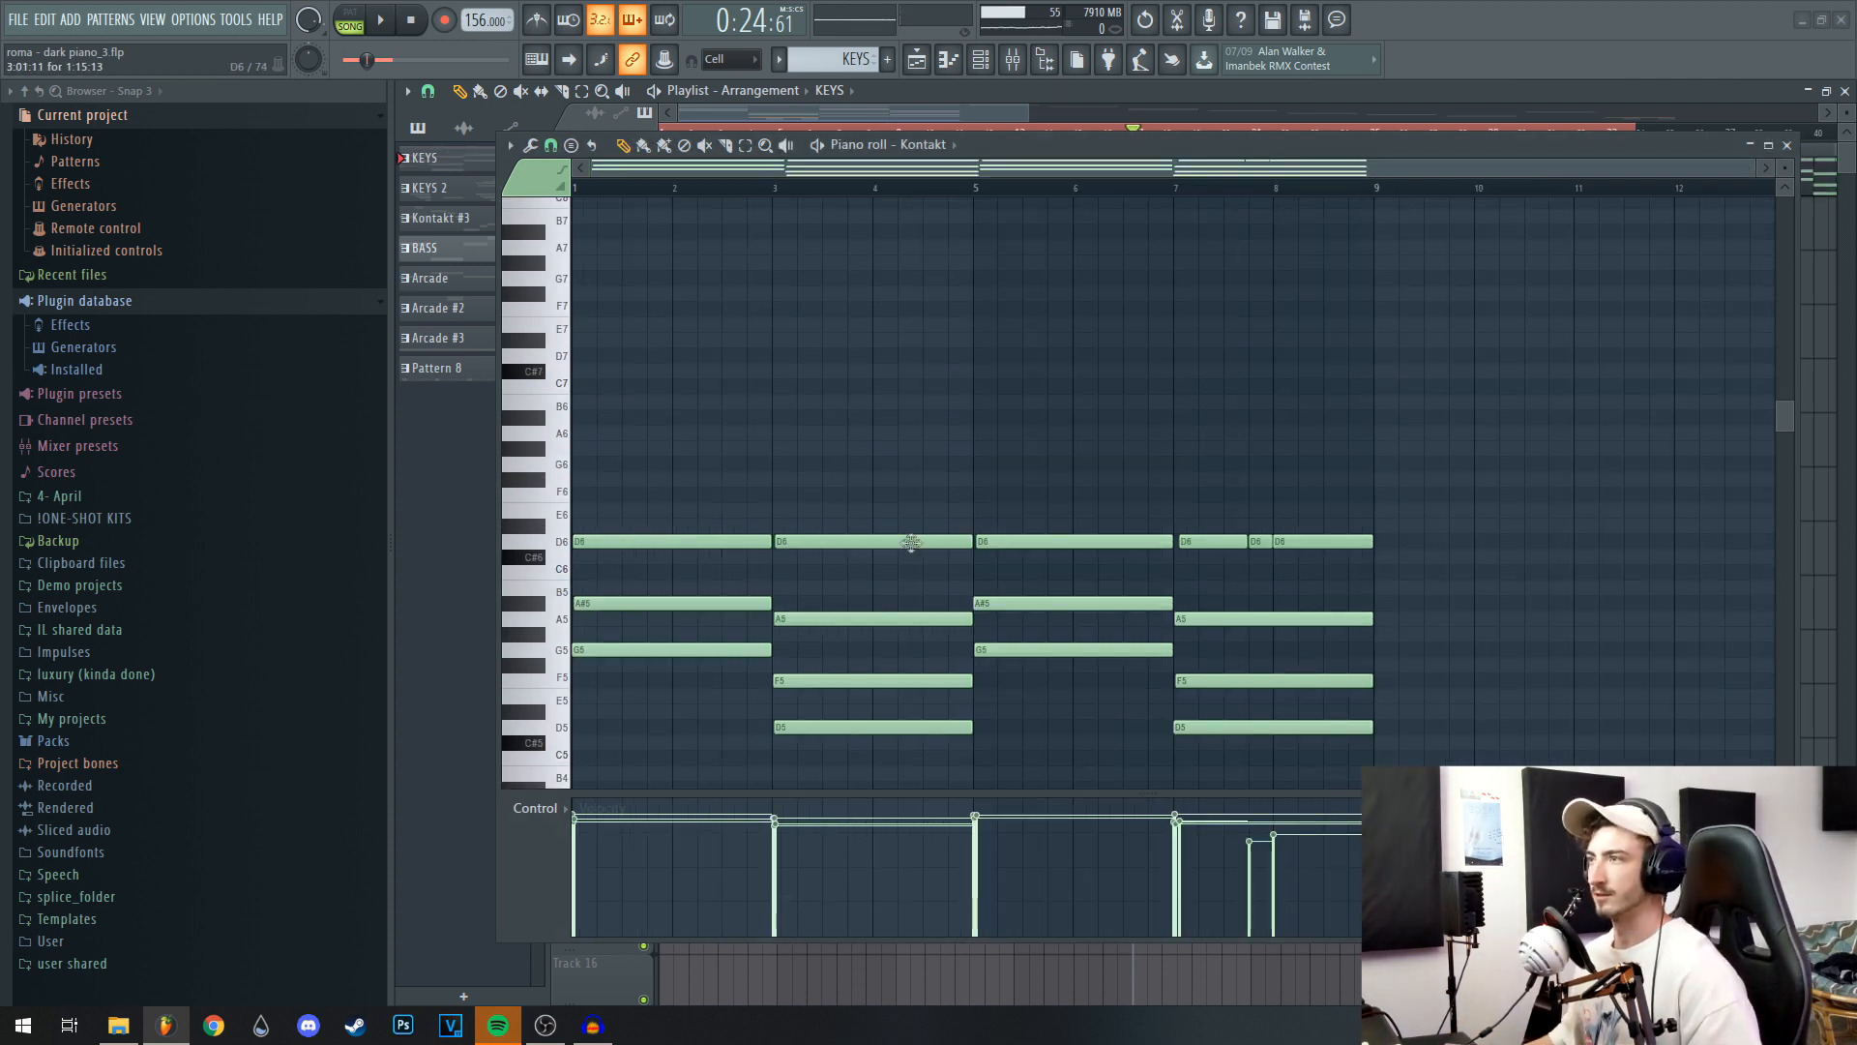
{"action": "key", "text": "space"}
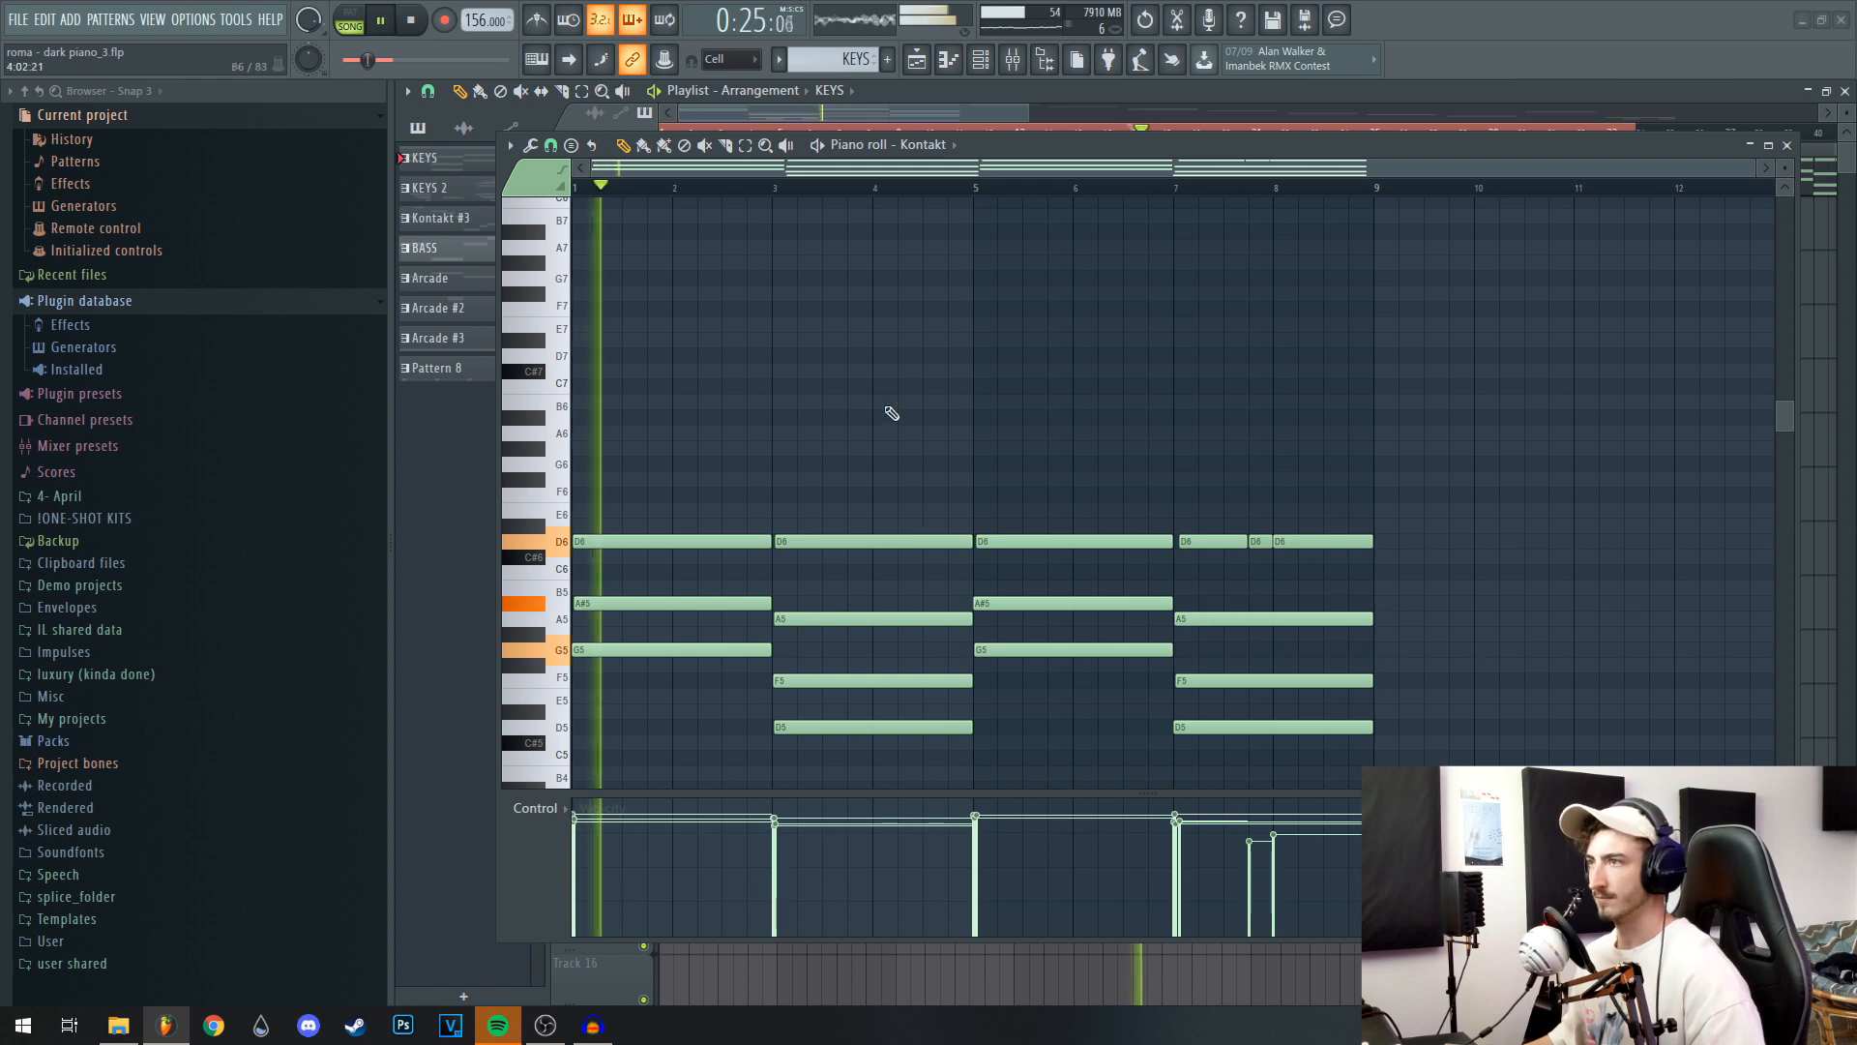
Try removing the repeated D6 notes over the chords, undo all the note deletions, and clear the note selection.
{"action": "right_click", "coordinate": [861, 541]}
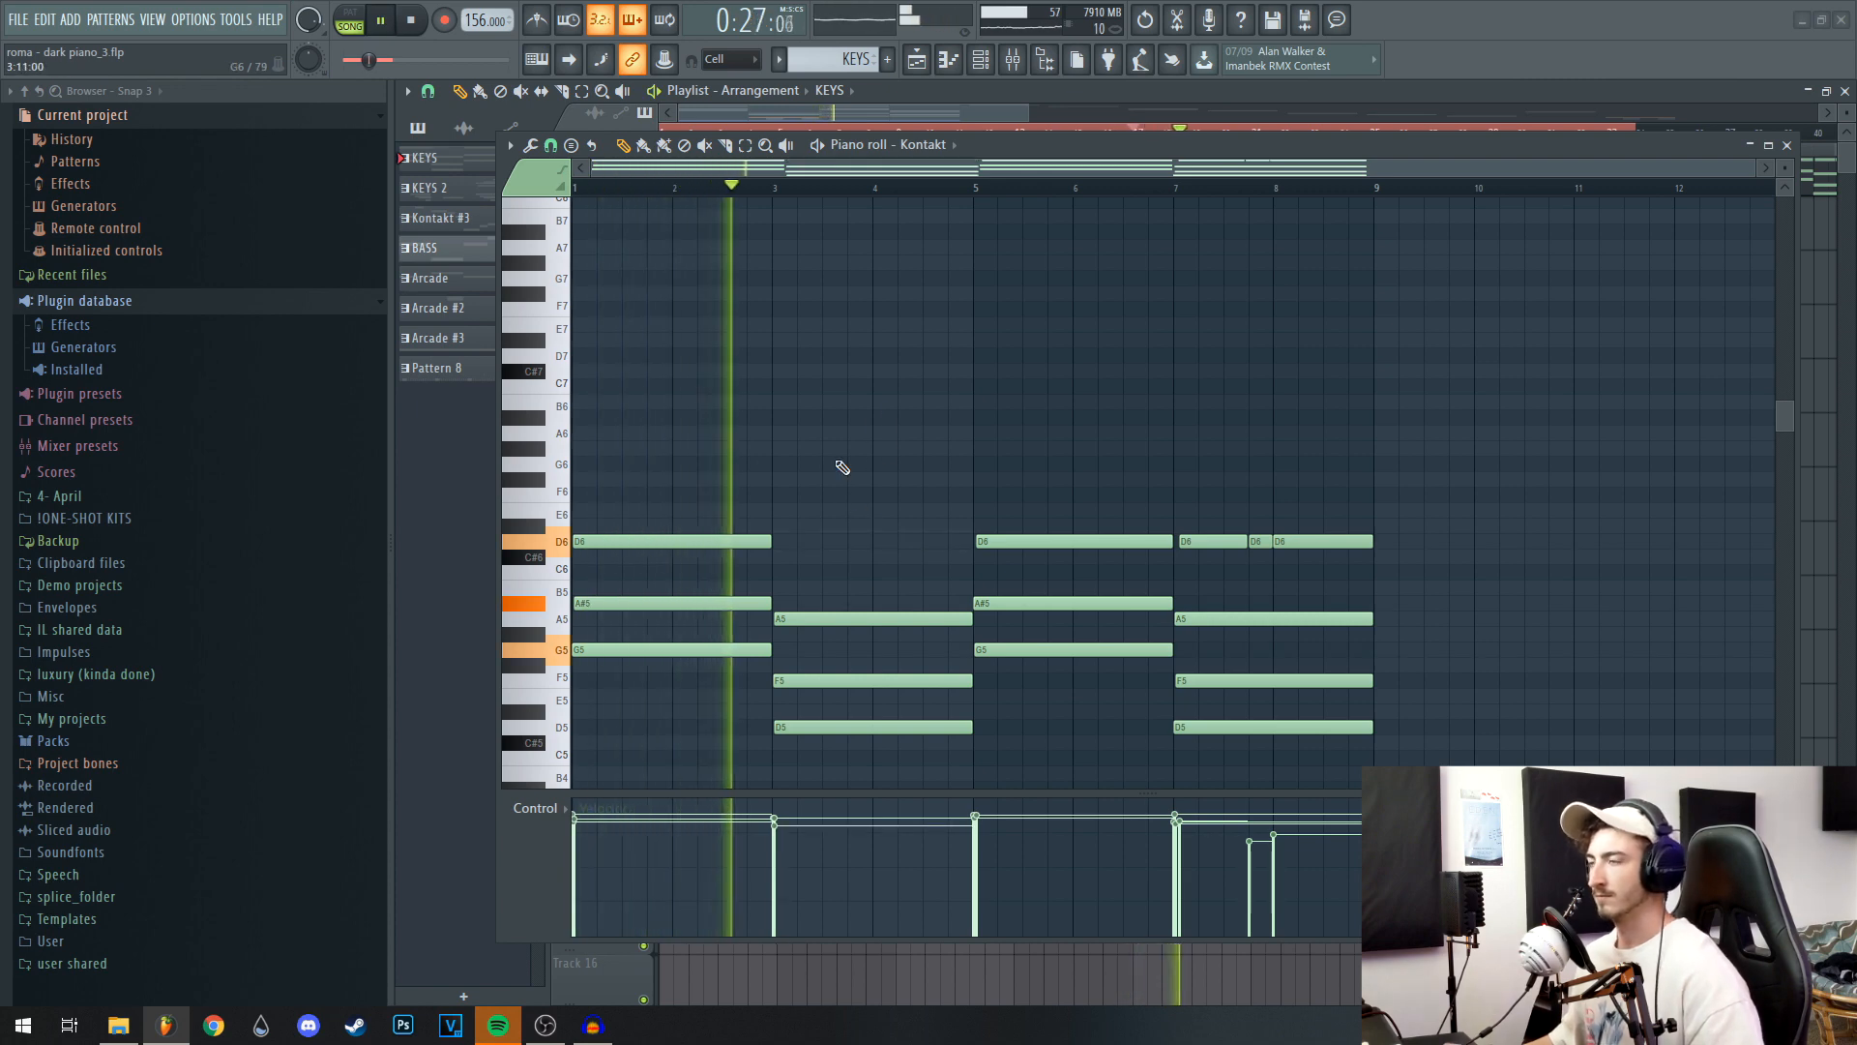
{"action": "right_click", "coordinate": [1240, 543]}
{"action": "key", "text": "ctrl+alt+z"}
{"action": "key", "text": "ctrl+alt+z"}
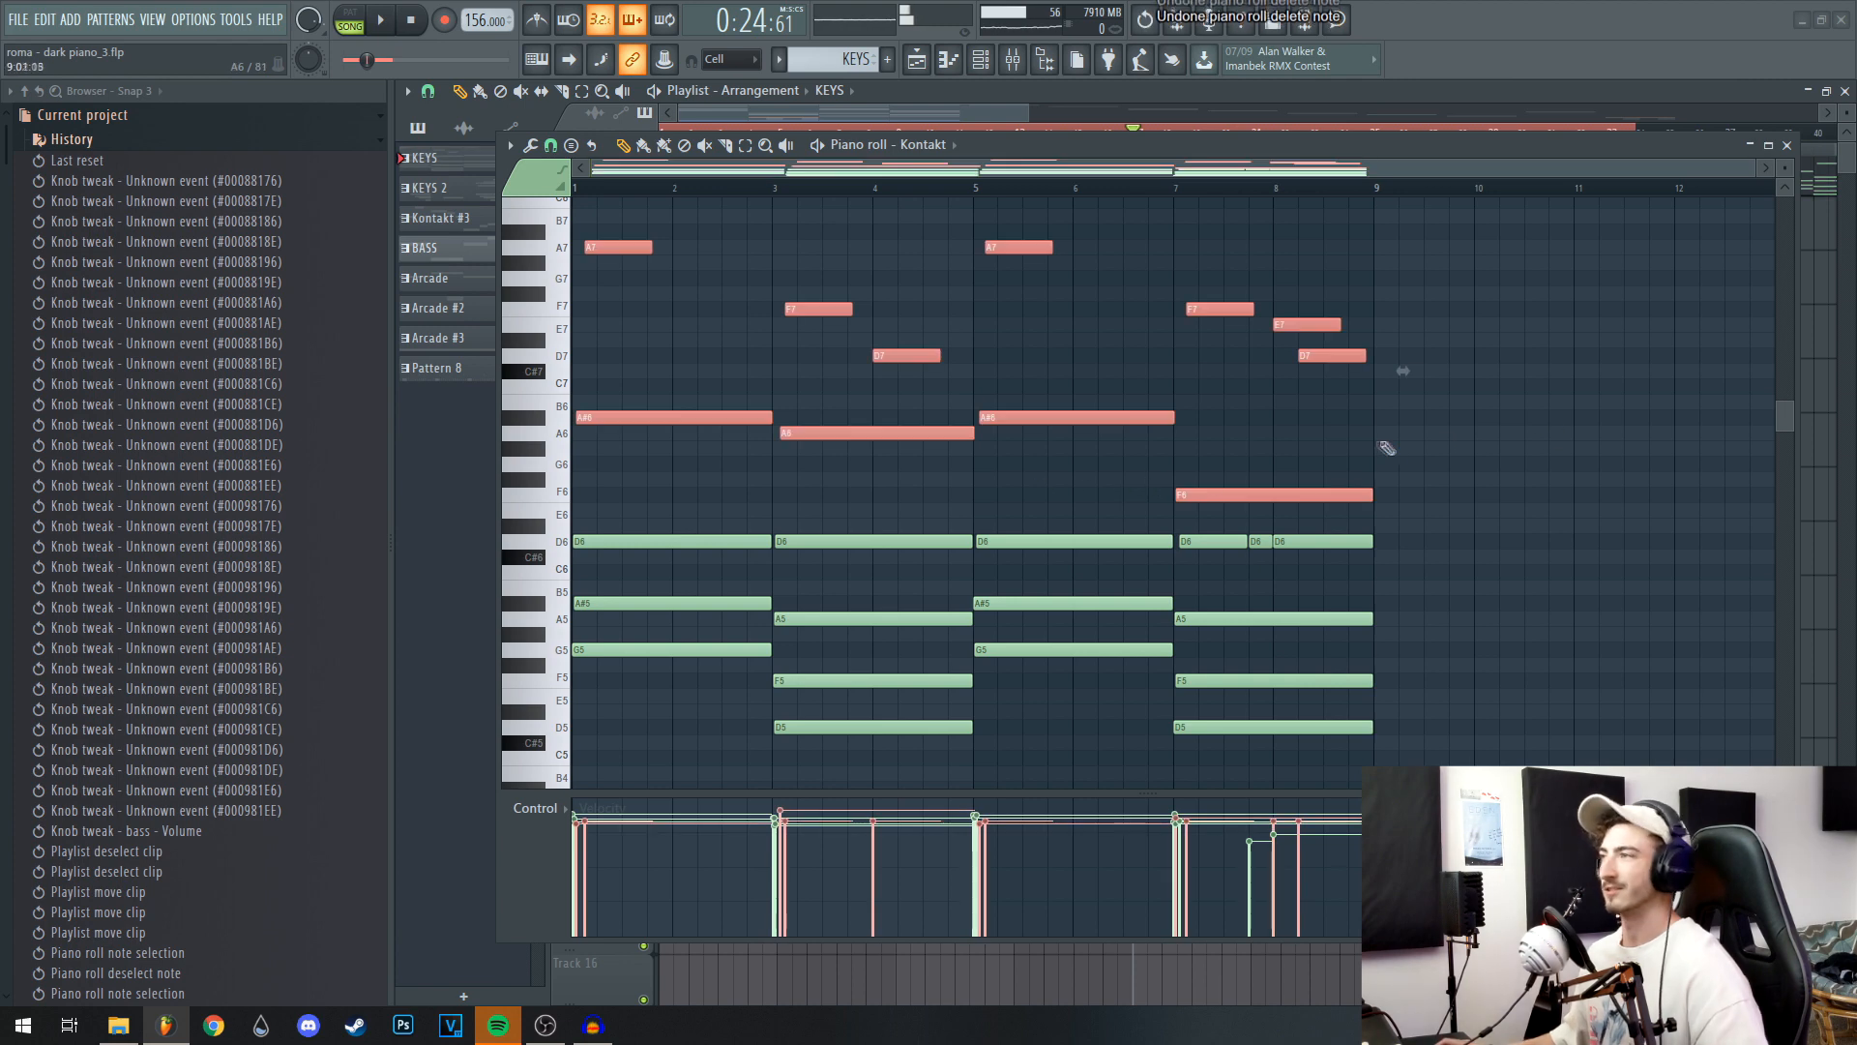
{"action": "left_click", "coordinate": [1383, 451], "text": "ctrl"}
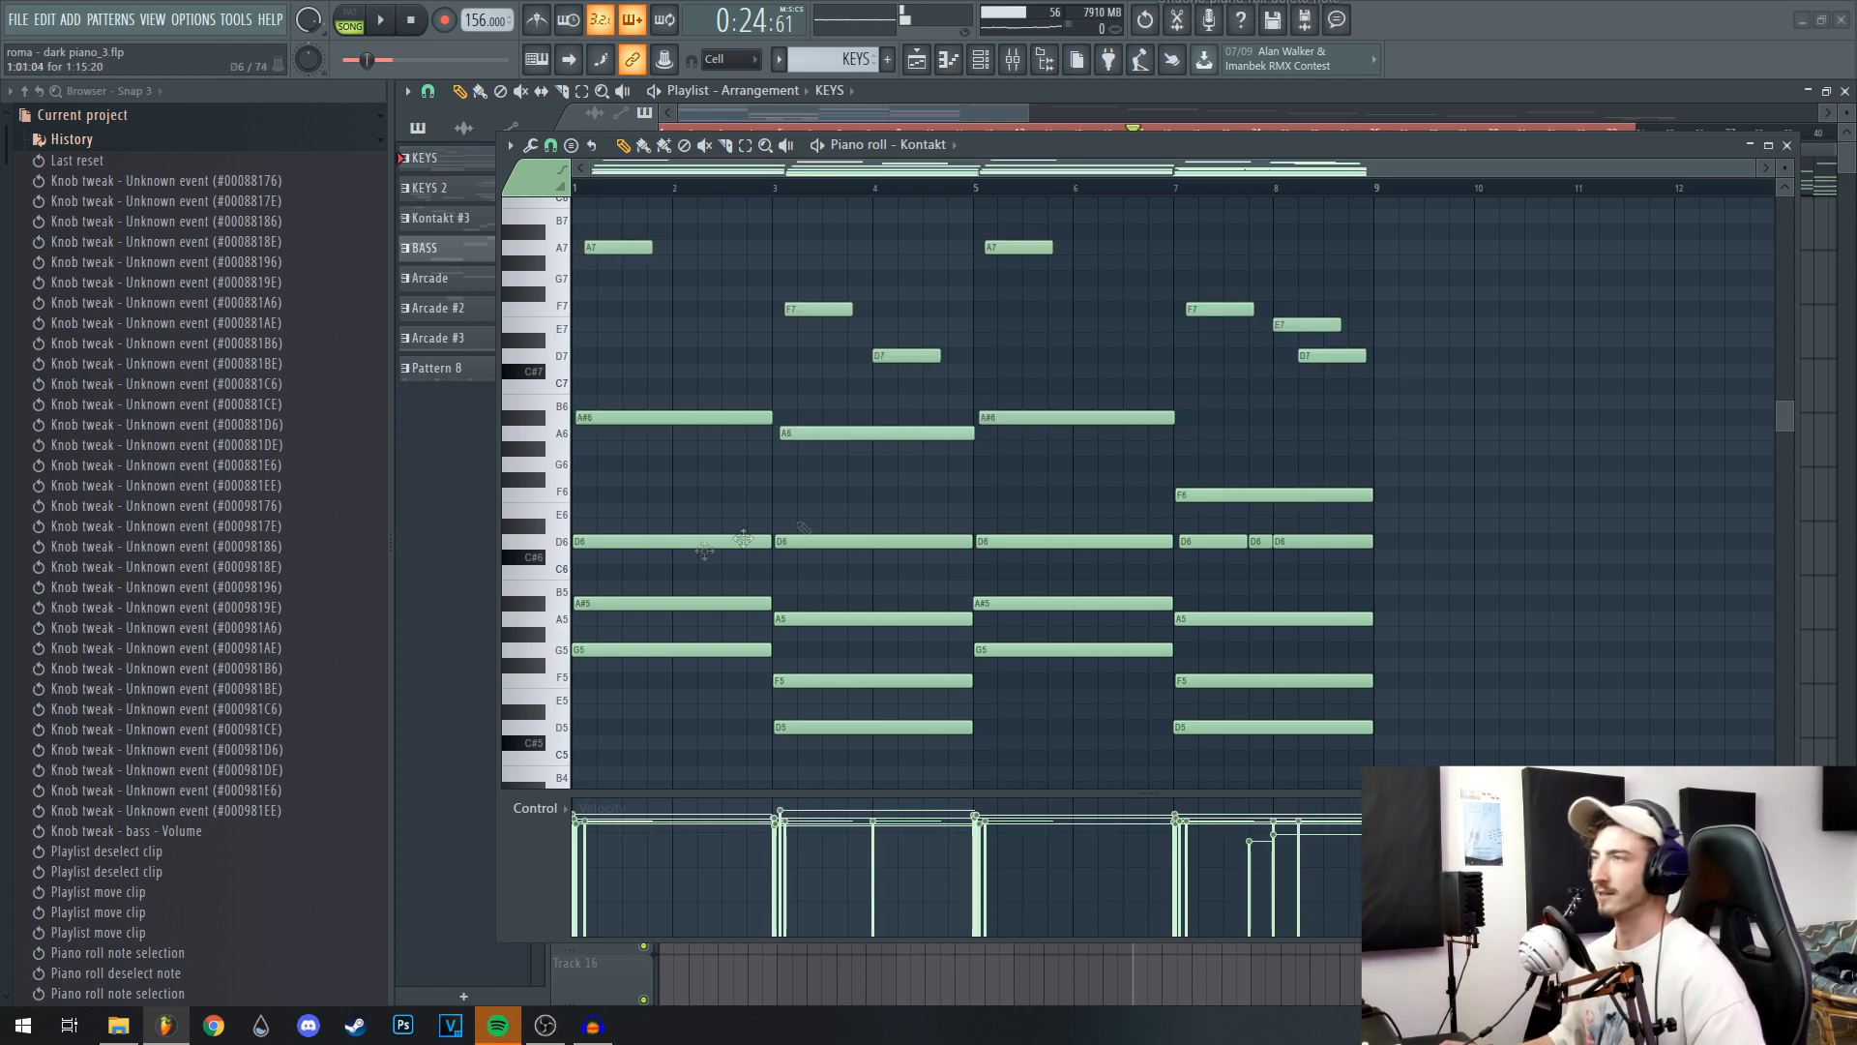
Show the Strumizer settings for the KEYS chord notes and dismiss the tool.
{"action": "scroll", "coordinate": [870, 427], "scroll_direction": "up", "scroll_amount": 3}
{"action": "key", "text": "alt+s"}
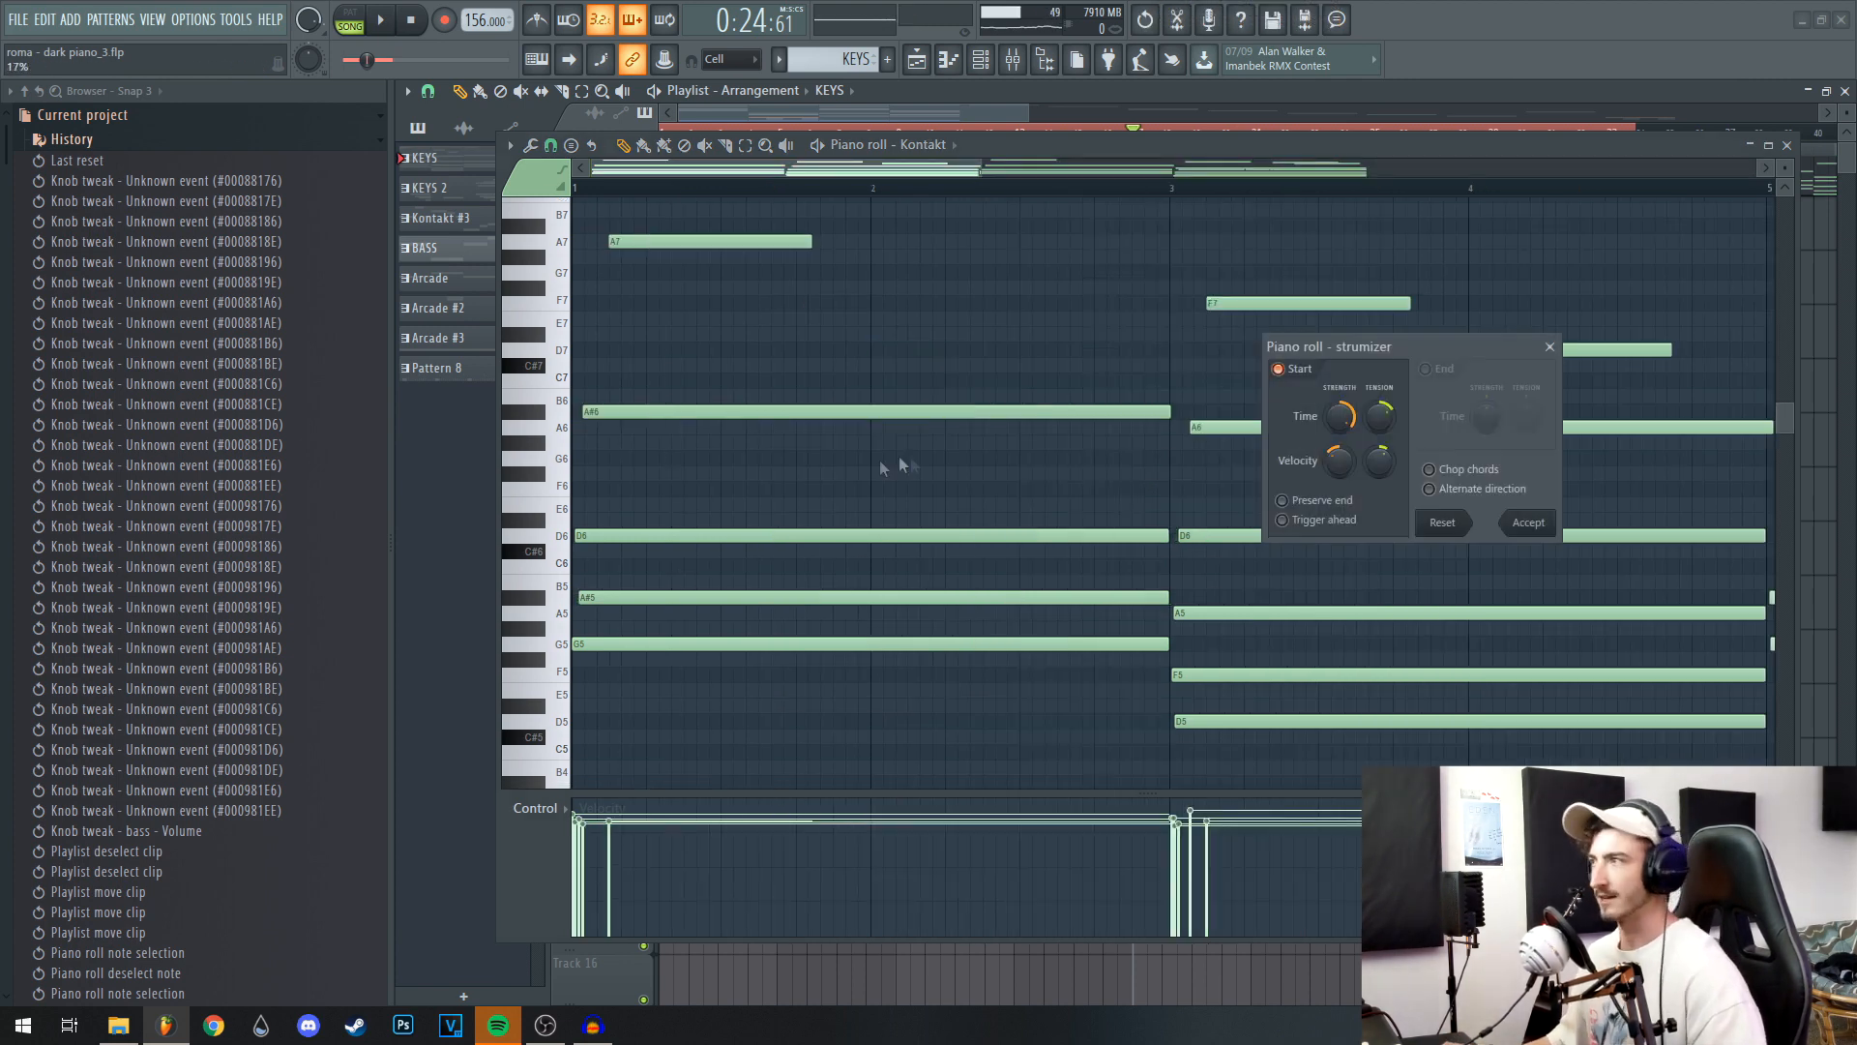
{"action": "key", "text": "Escape"}
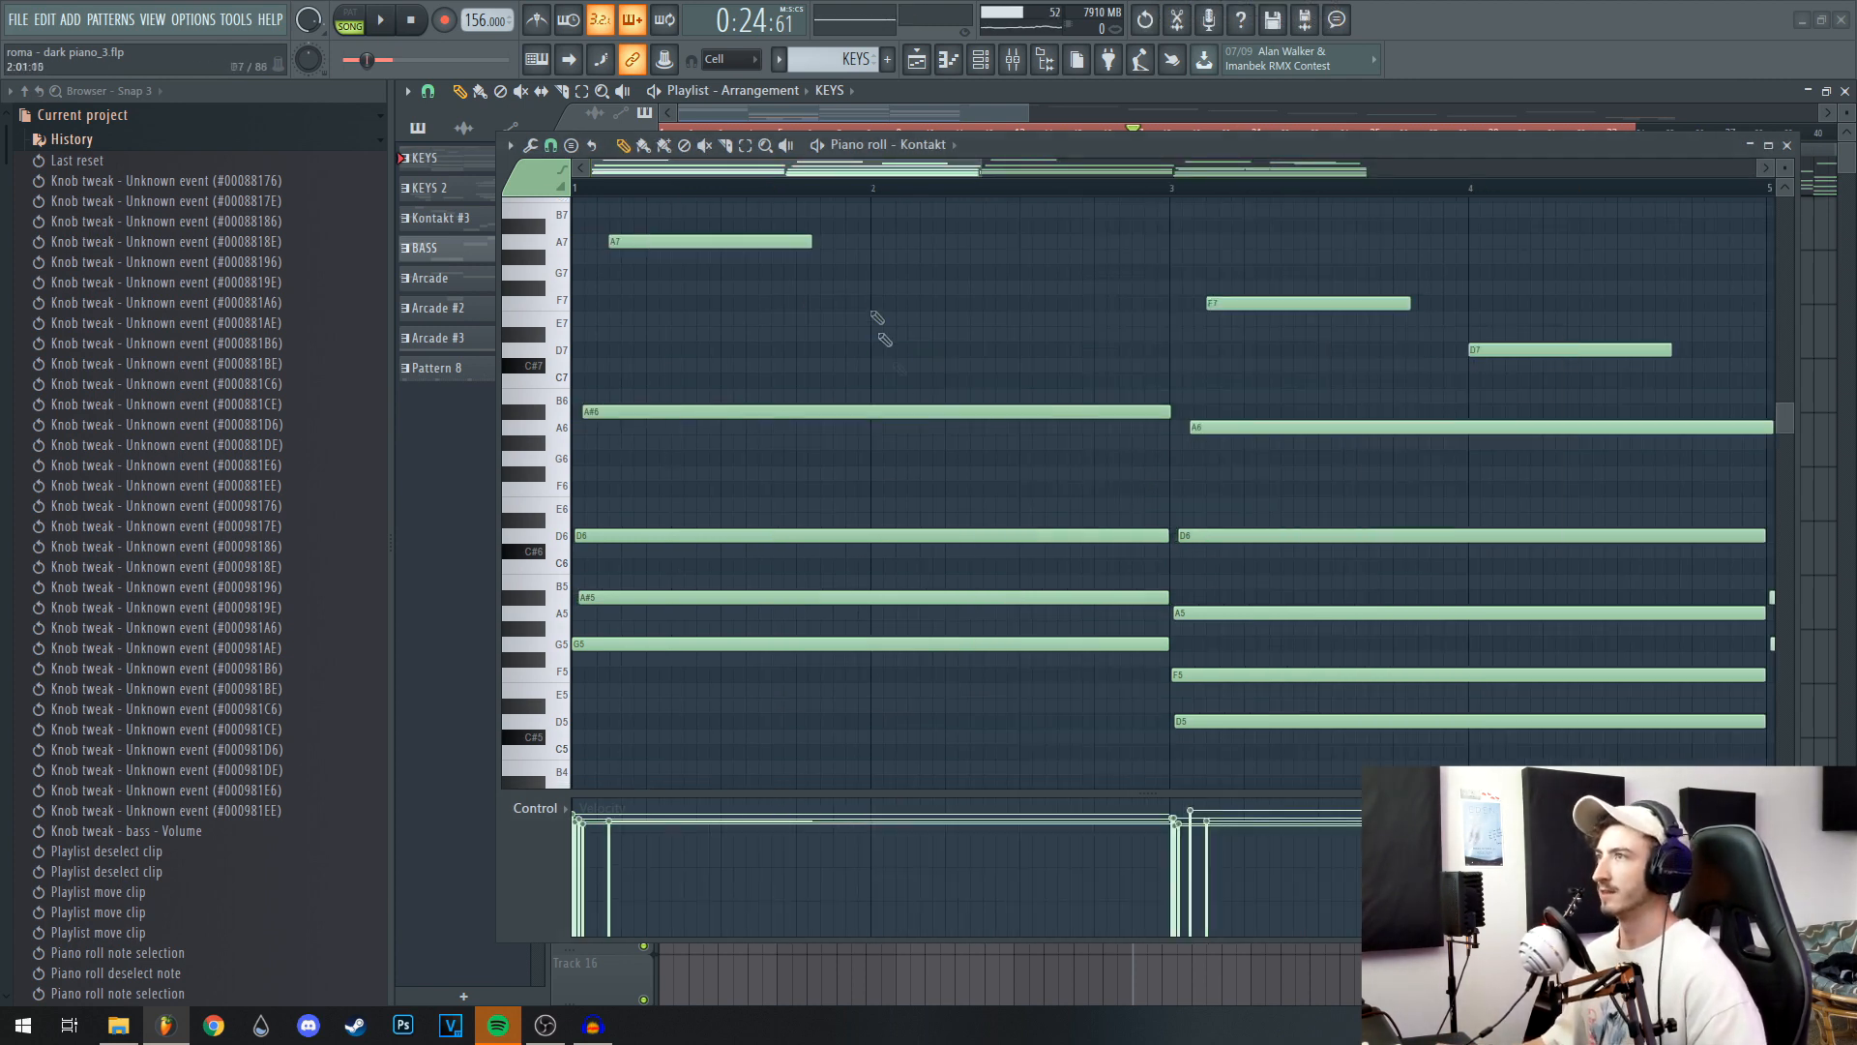
Examine the staggered start positions of the KEYS chord notes across the bars and play the pattern.
{"action": "scroll", "coordinate": [822, 433], "scroll_direction": "up", "scroll_amount": 2}
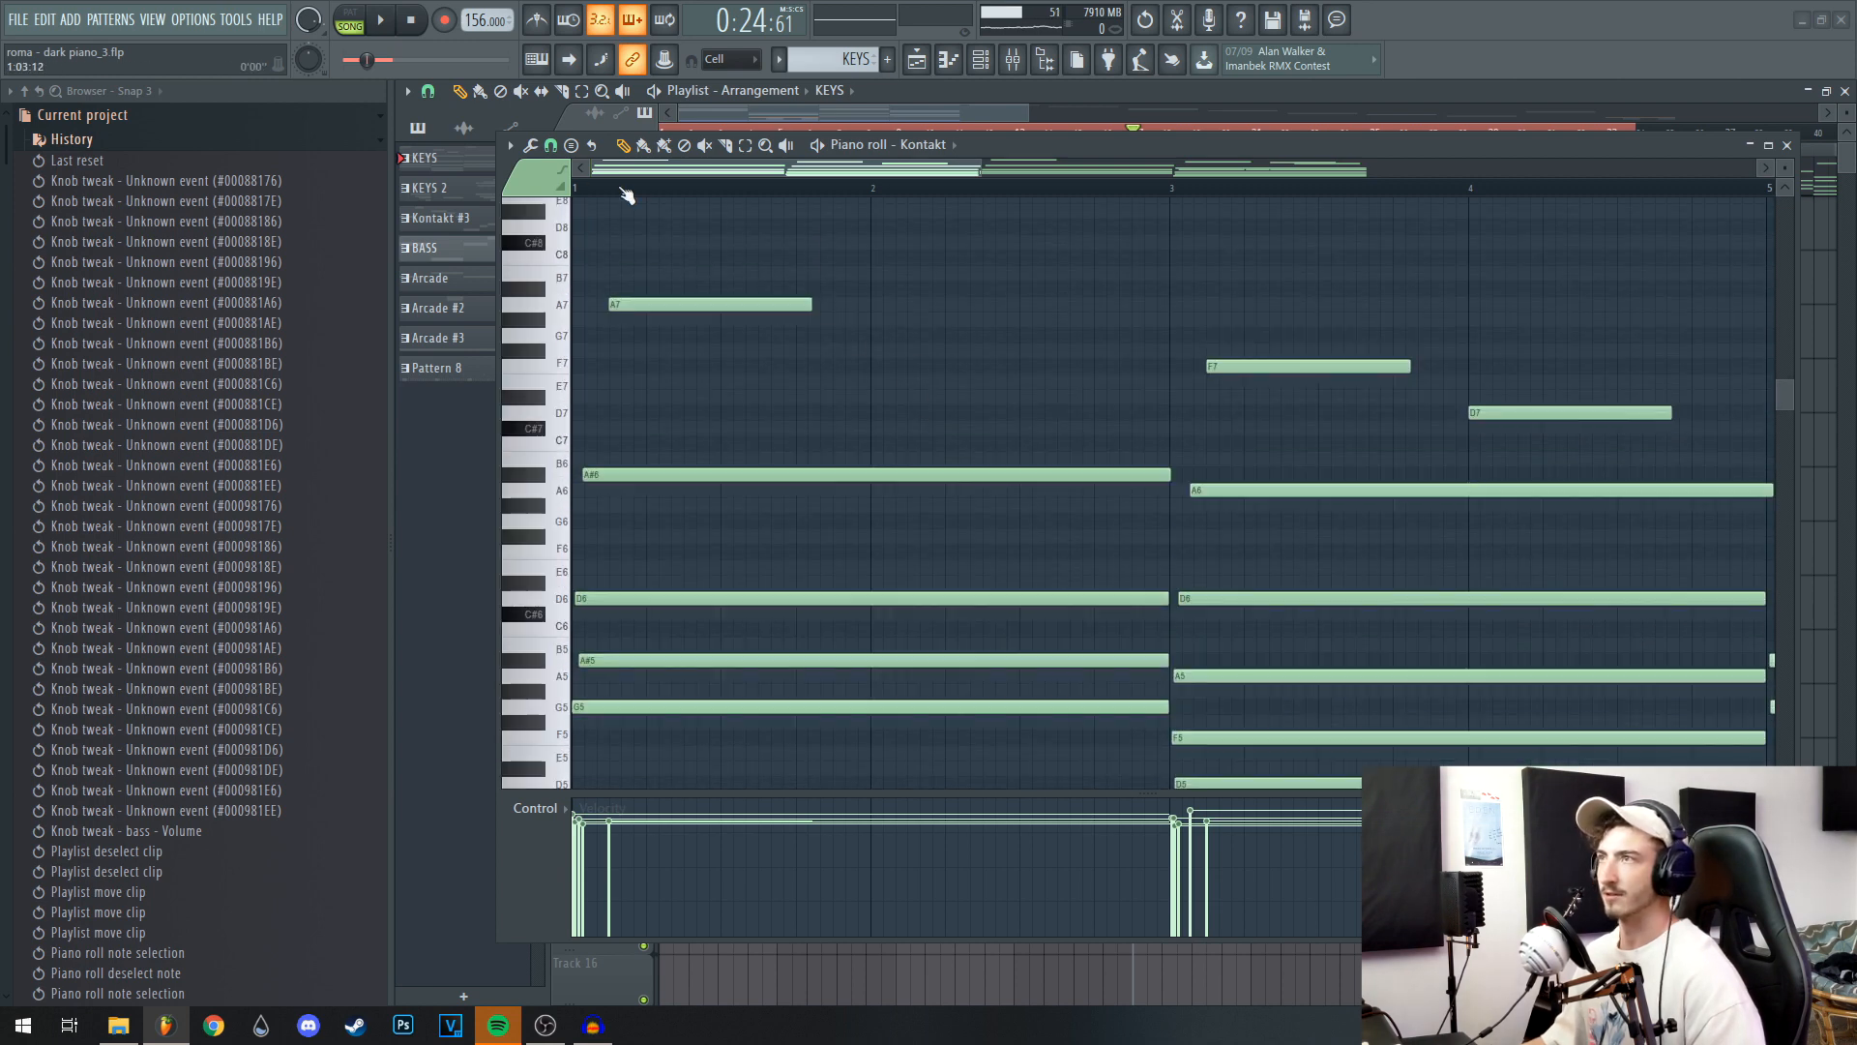
{"action": "scroll", "coordinate": [756, 381], "scroll_direction": "down", "scroll_amount": 2}
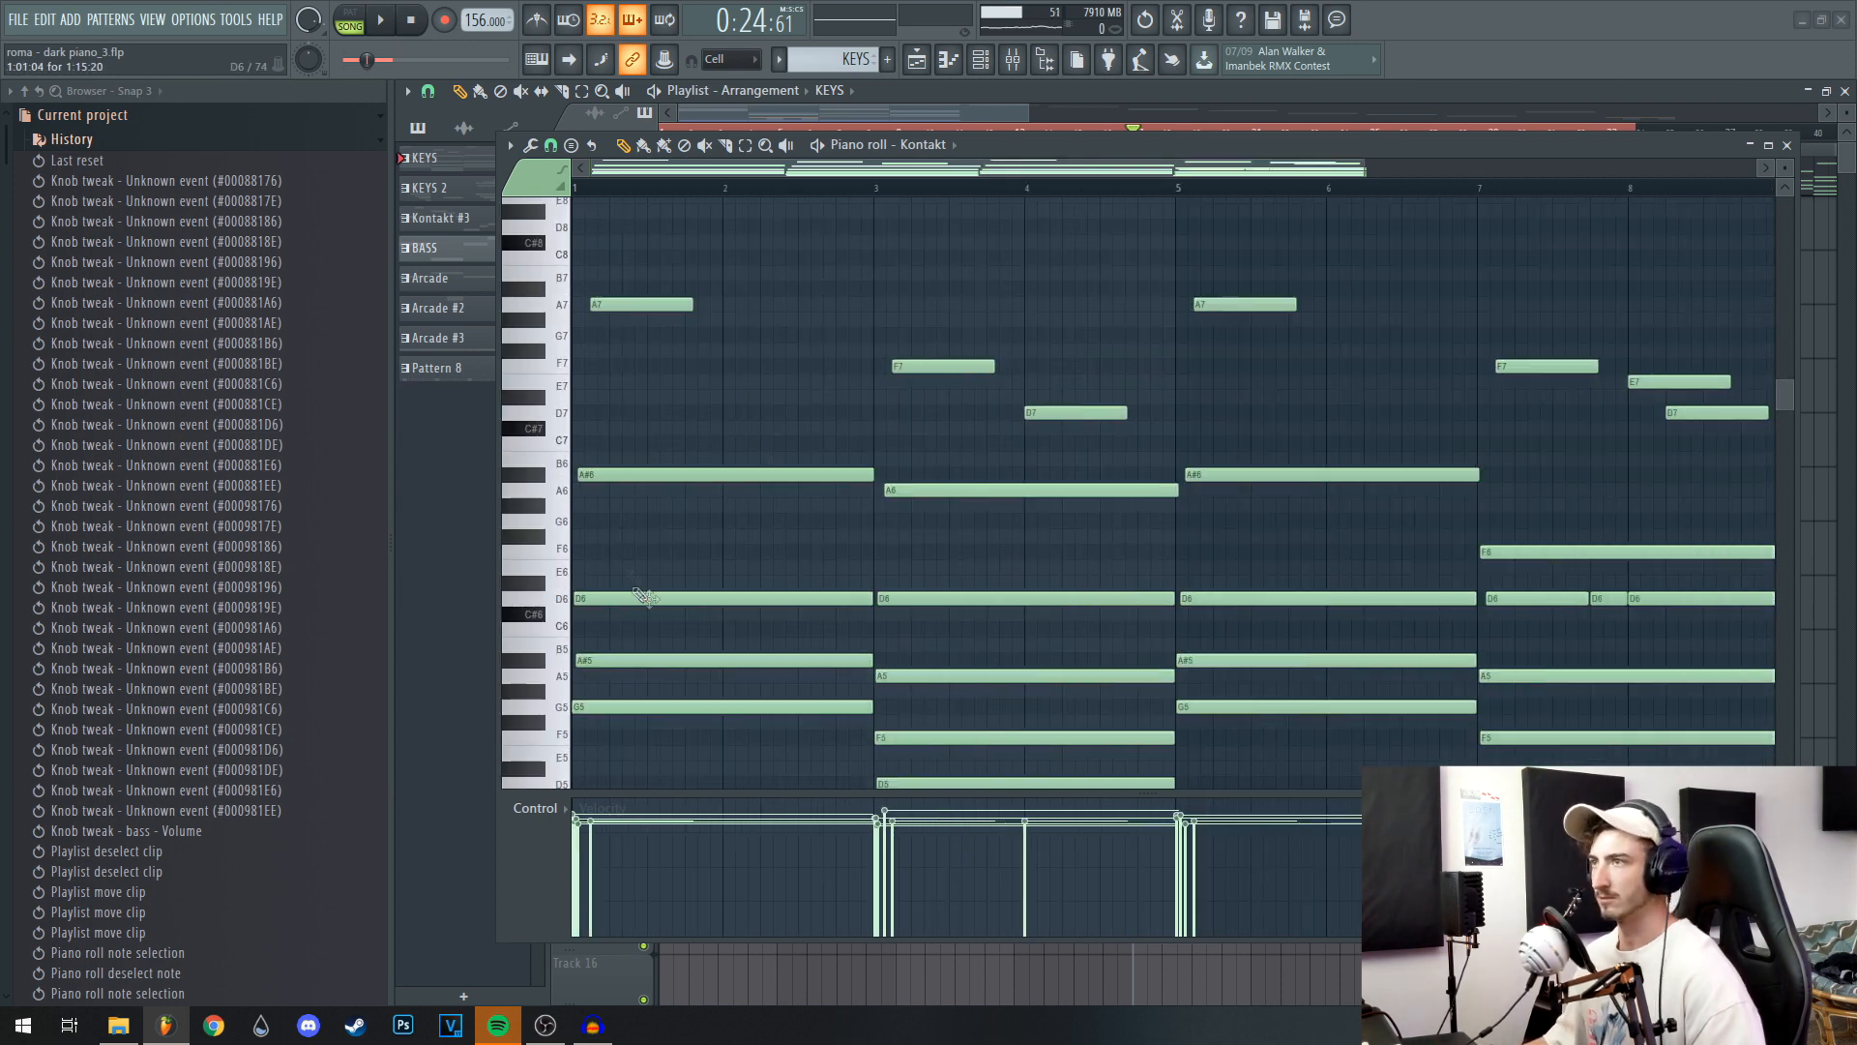
{"action": "scroll", "coordinate": [687, 546], "scroll_direction": "up", "scroll_amount": 3}
{"action": "left_click_drag", "start_coordinate": [672, 555], "coordinate": [1070, 535]}
{"action": "left_click_drag", "start_coordinate": [610, 464], "coordinate": [616, 463]}
{"action": "scroll", "coordinate": [613, 463], "scroll_direction": "down", "scroll_amount": 4}
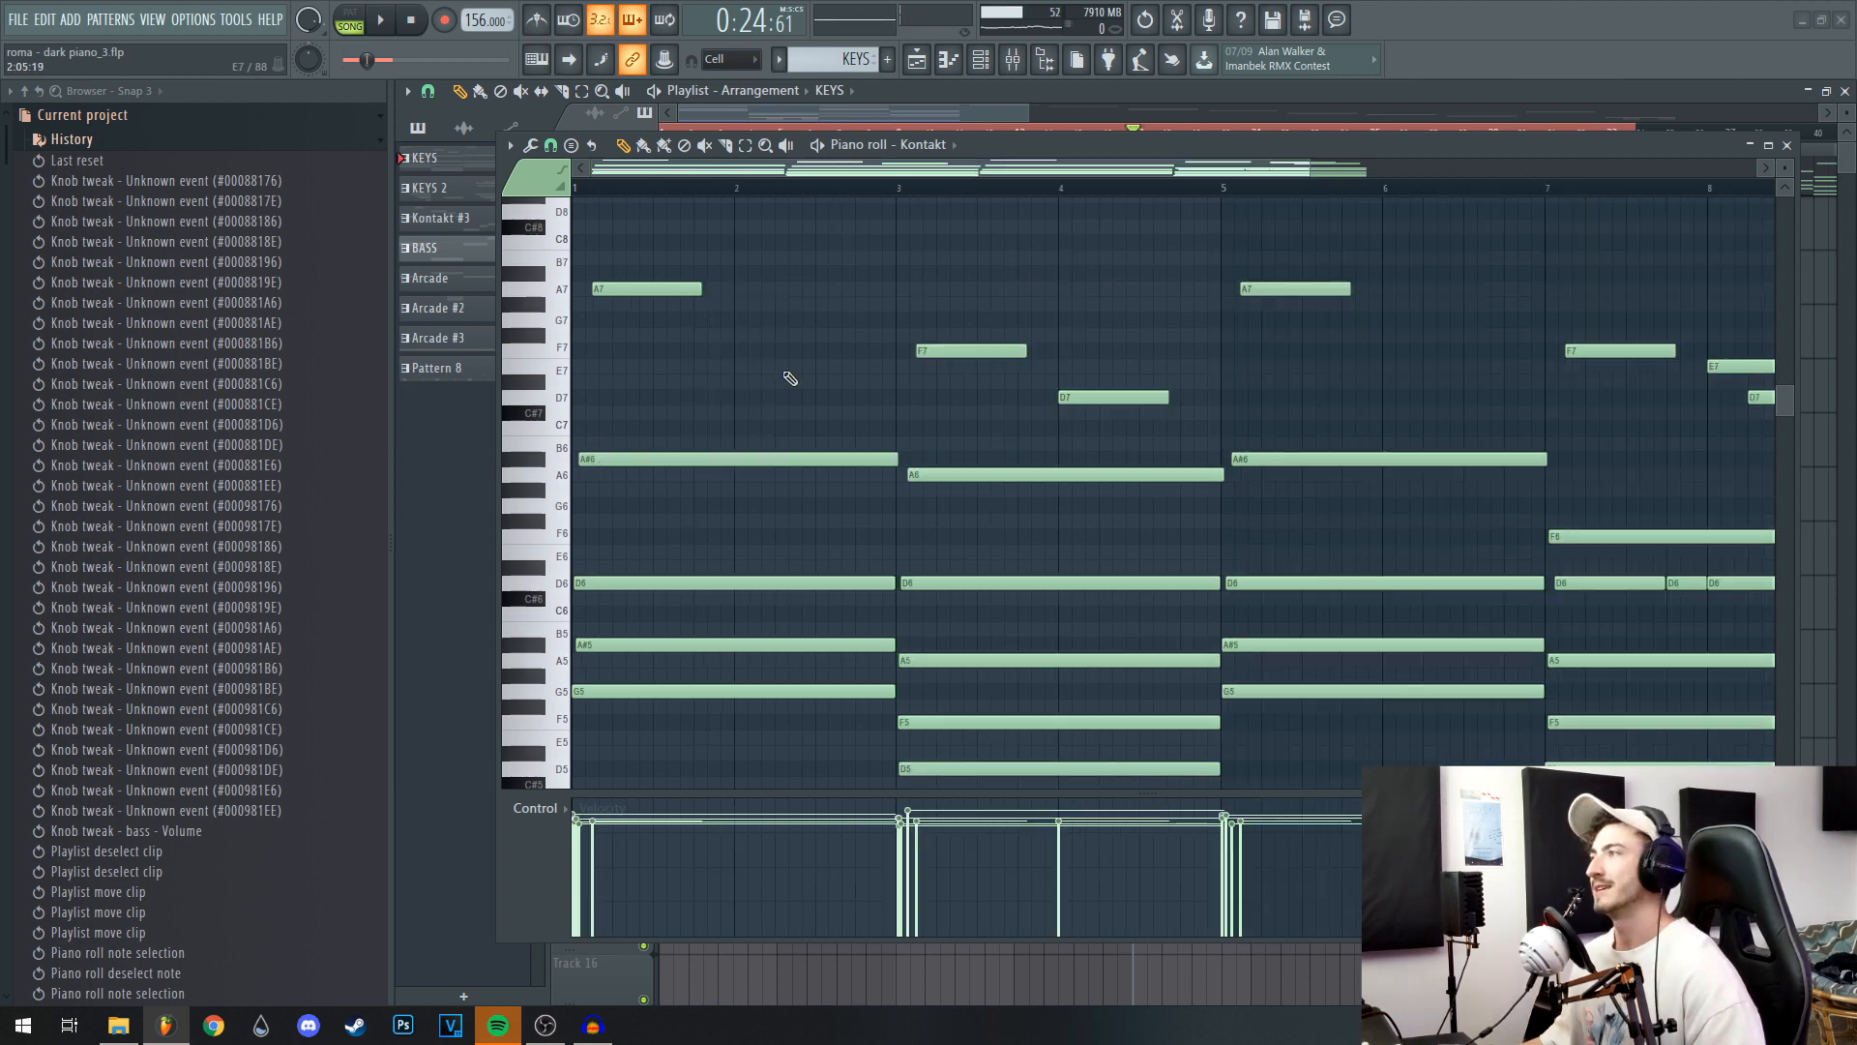
{"action": "key", "text": "space"}
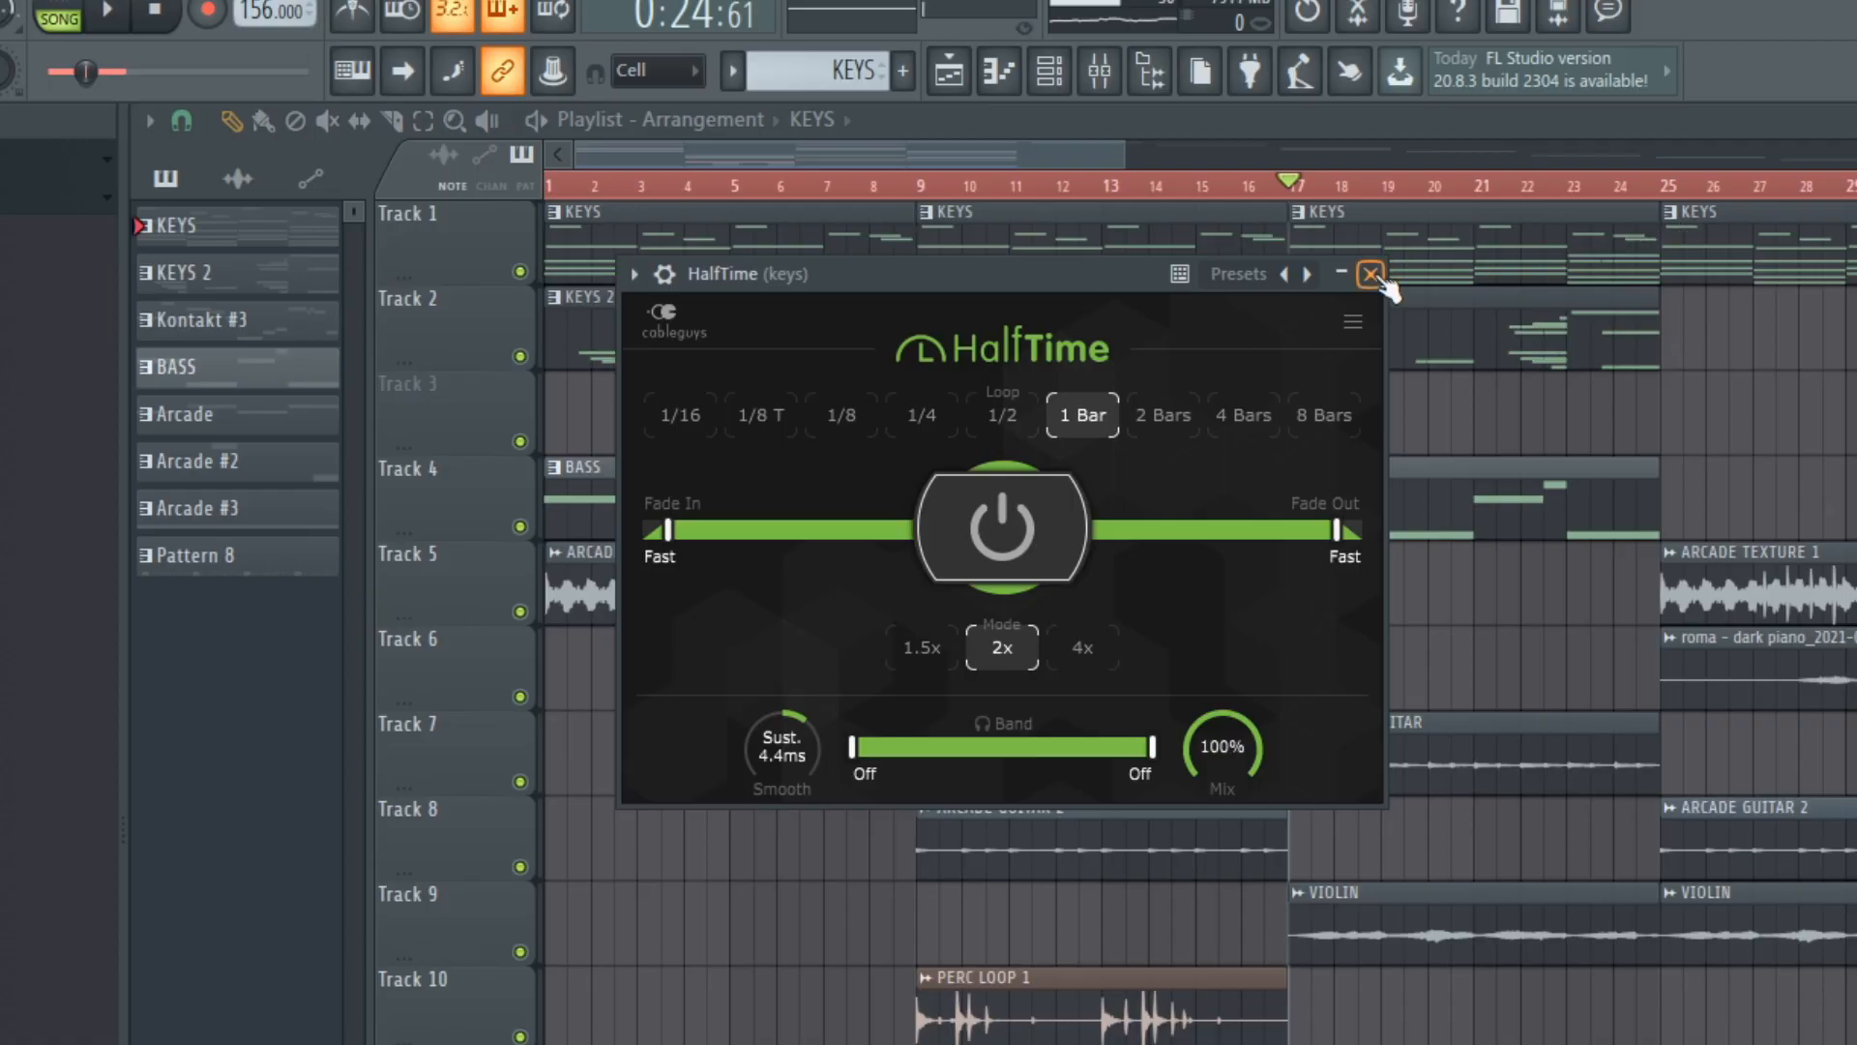
Review the HalfTime and both Fruity parametric EQ 2 effects on the keys mixer track, closing each one.
{"action": "left_click", "coordinate": [1369, 273]}
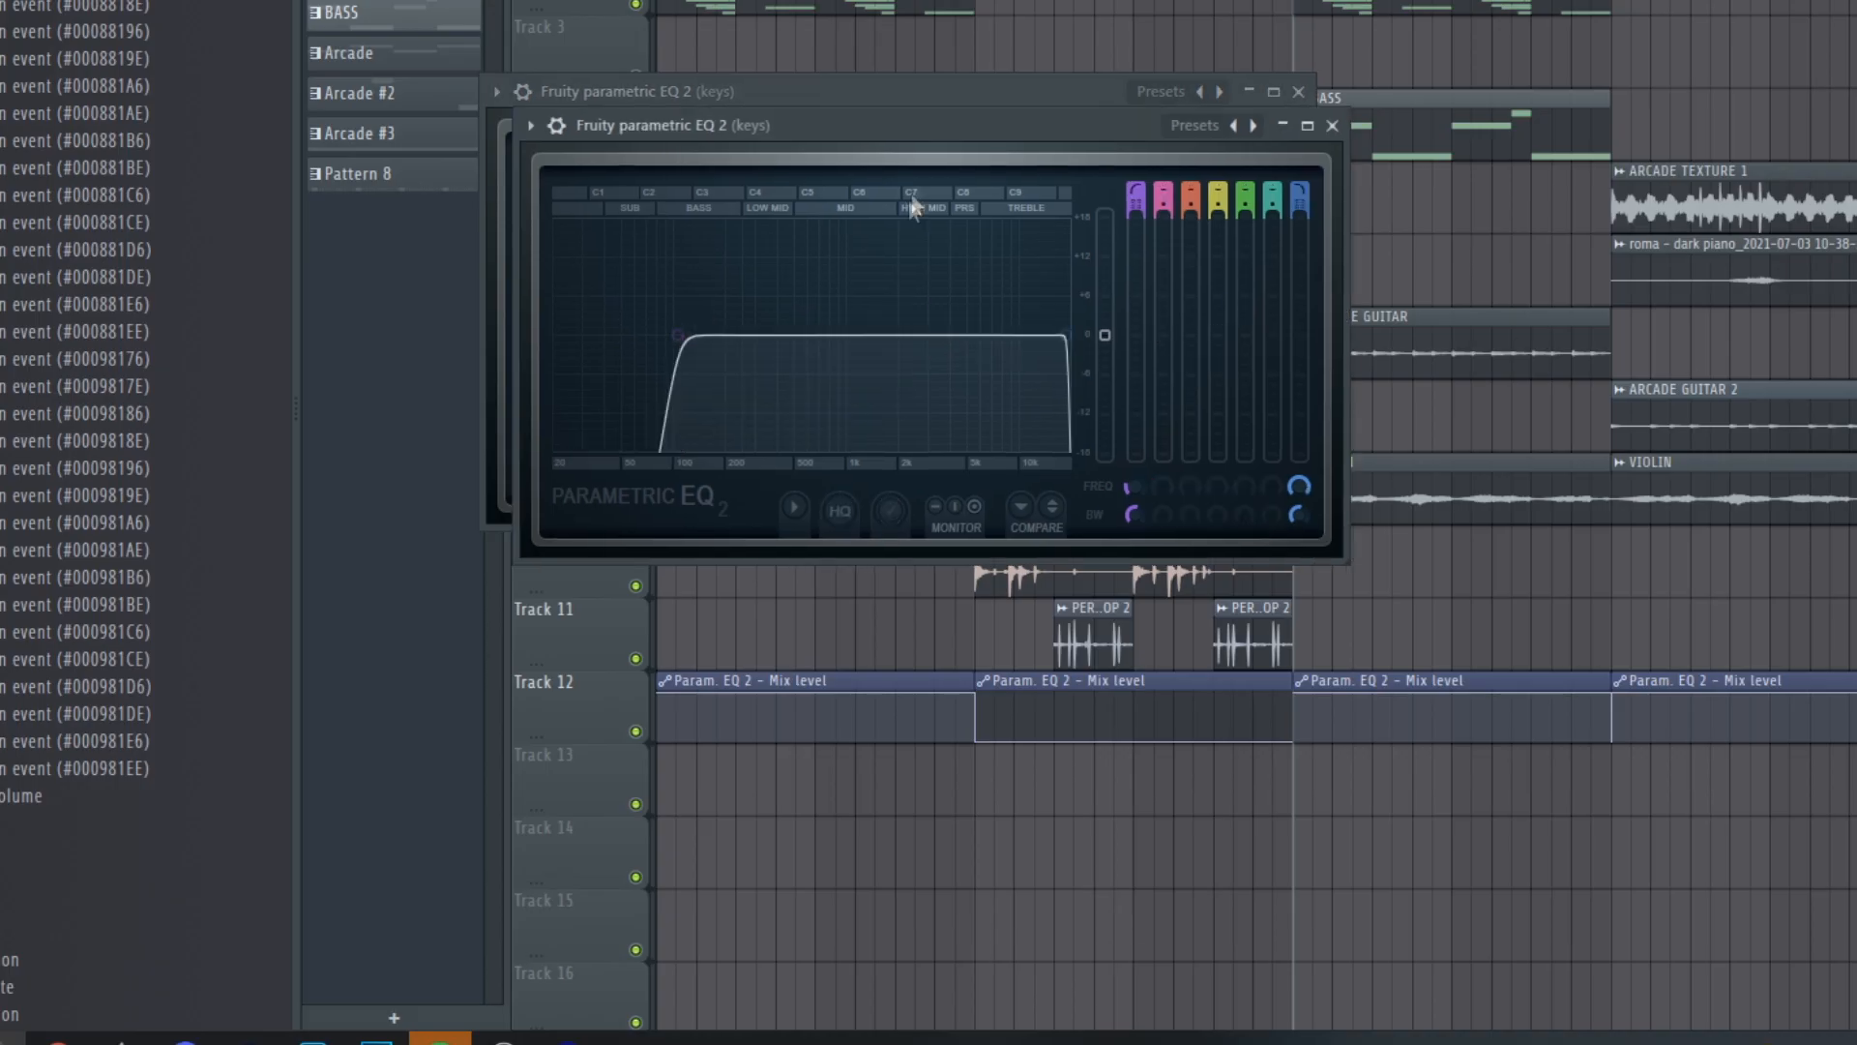
{"action": "left_click_drag", "start_coordinate": [937, 126], "coordinate": [983, 577]}
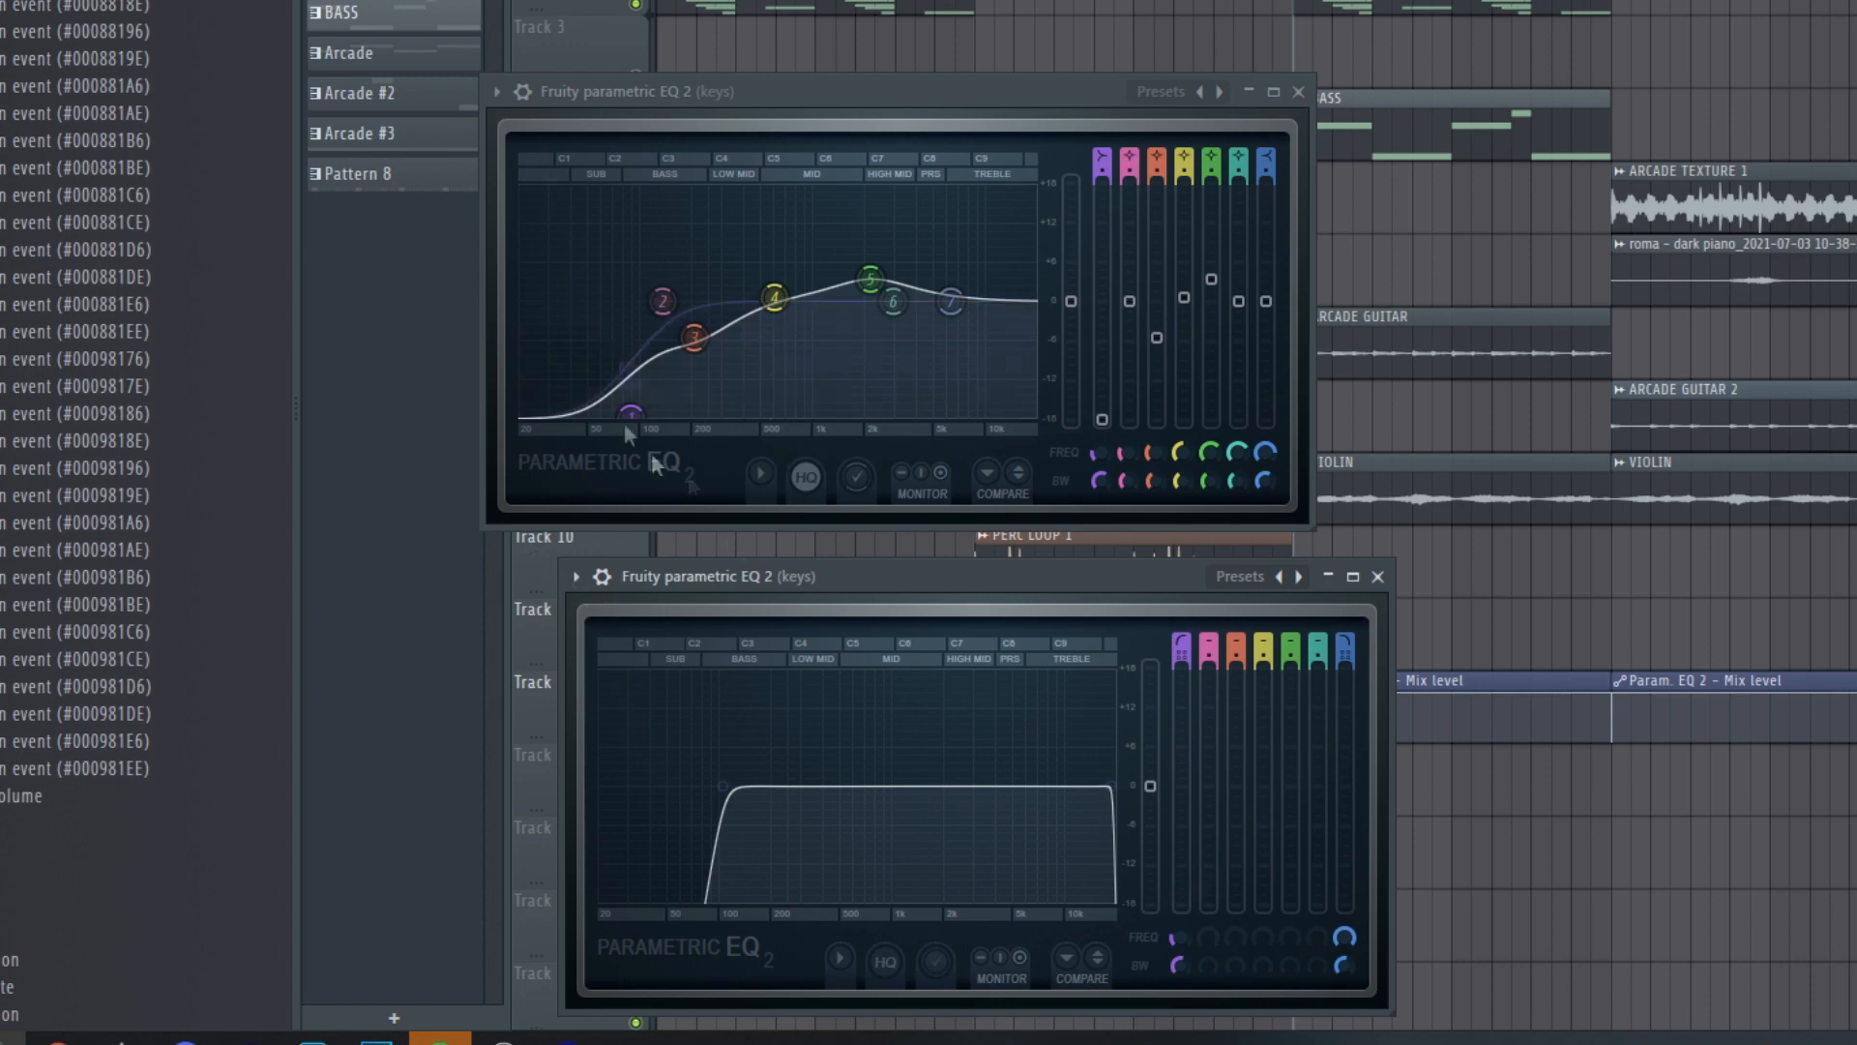
{"action": "left_click", "coordinate": [1299, 92]}
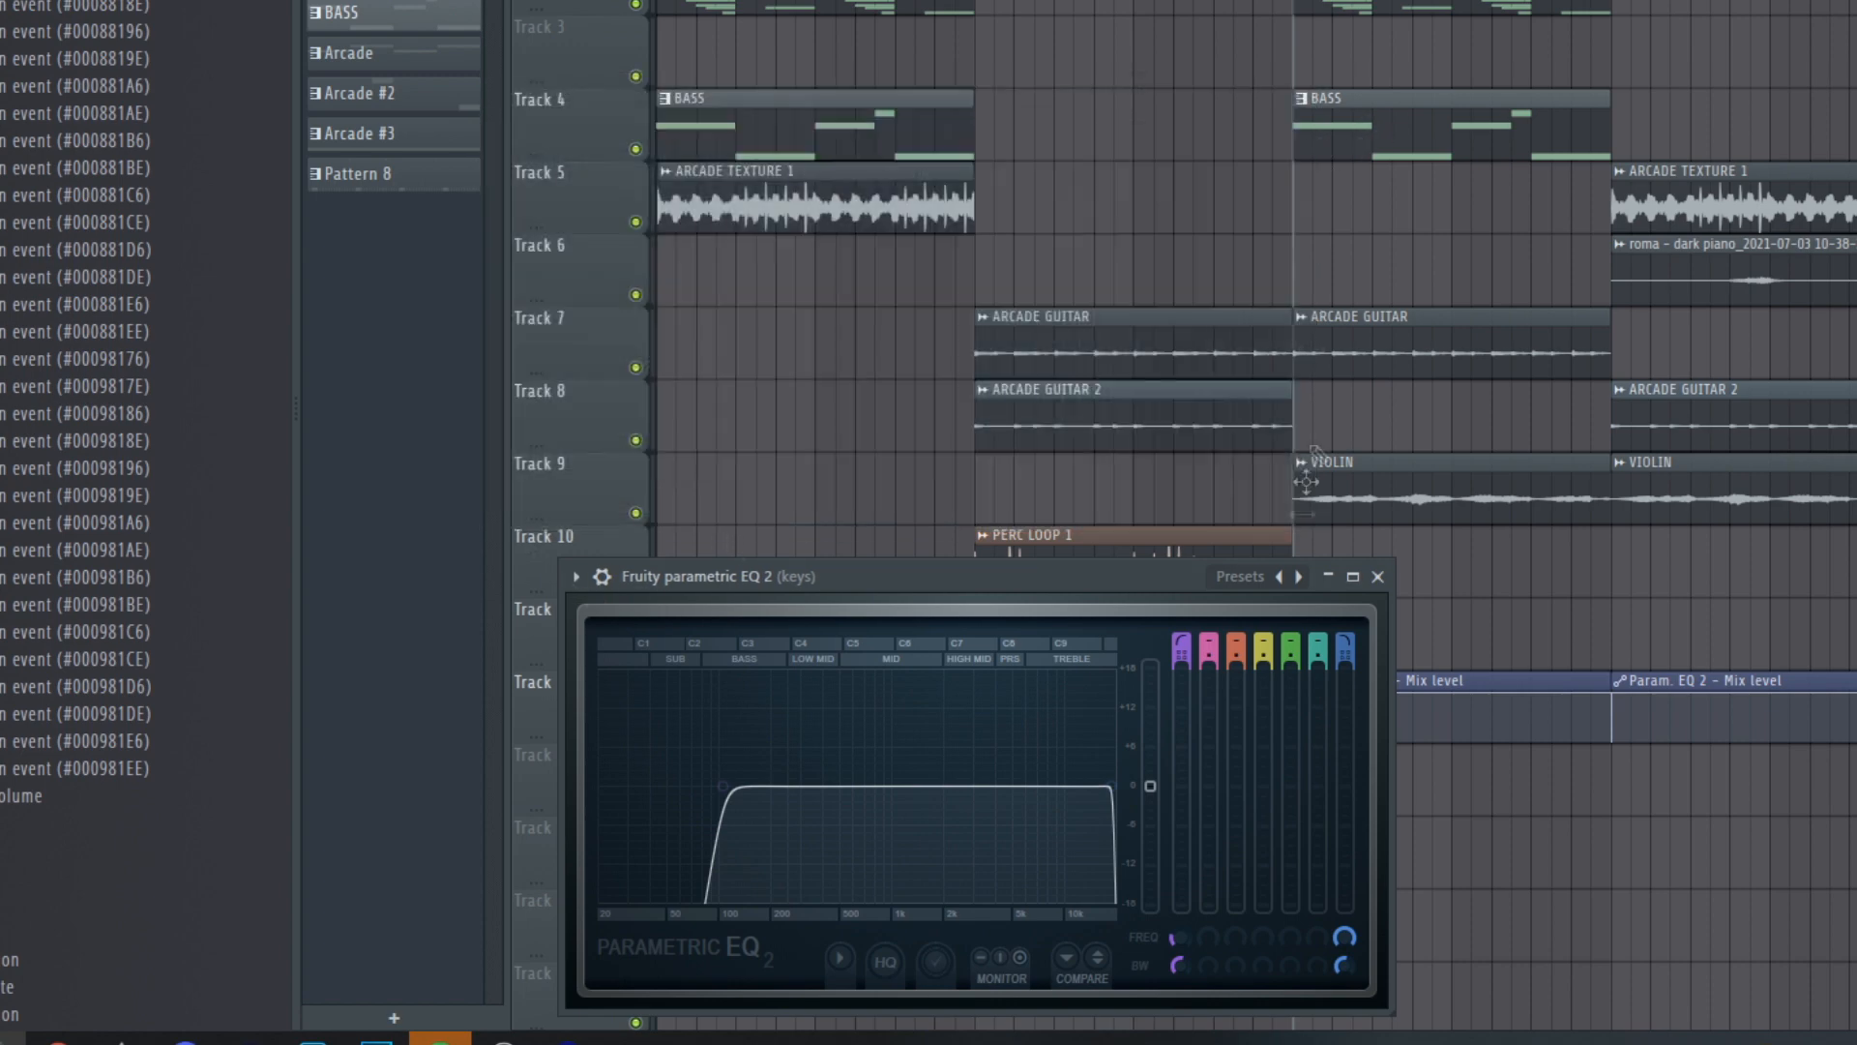
{"action": "left_click", "coordinate": [1377, 577]}
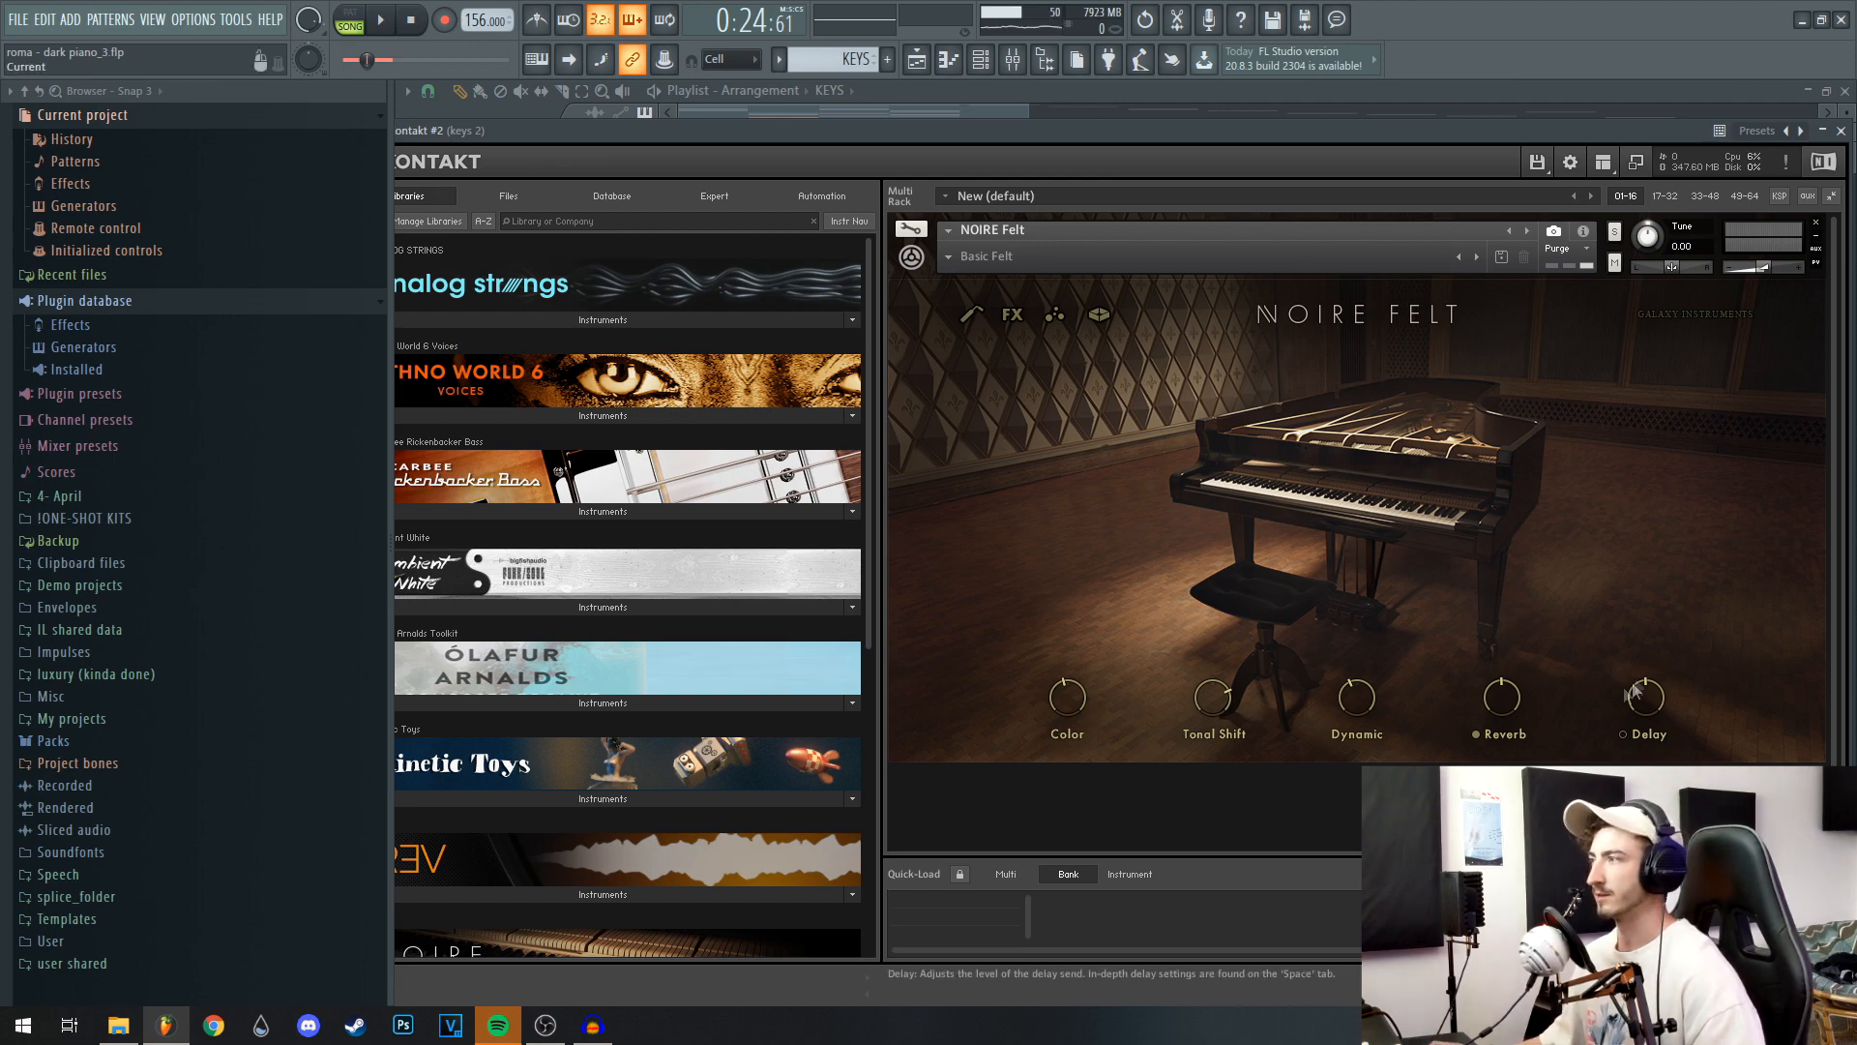
Close the NOIRE Felt instrument, open the KEYS 2 clip in the piano roll, and play it.
{"action": "left_click", "coordinate": [1841, 131]}
{"action": "double_click", "coordinate": [1243, 221]}
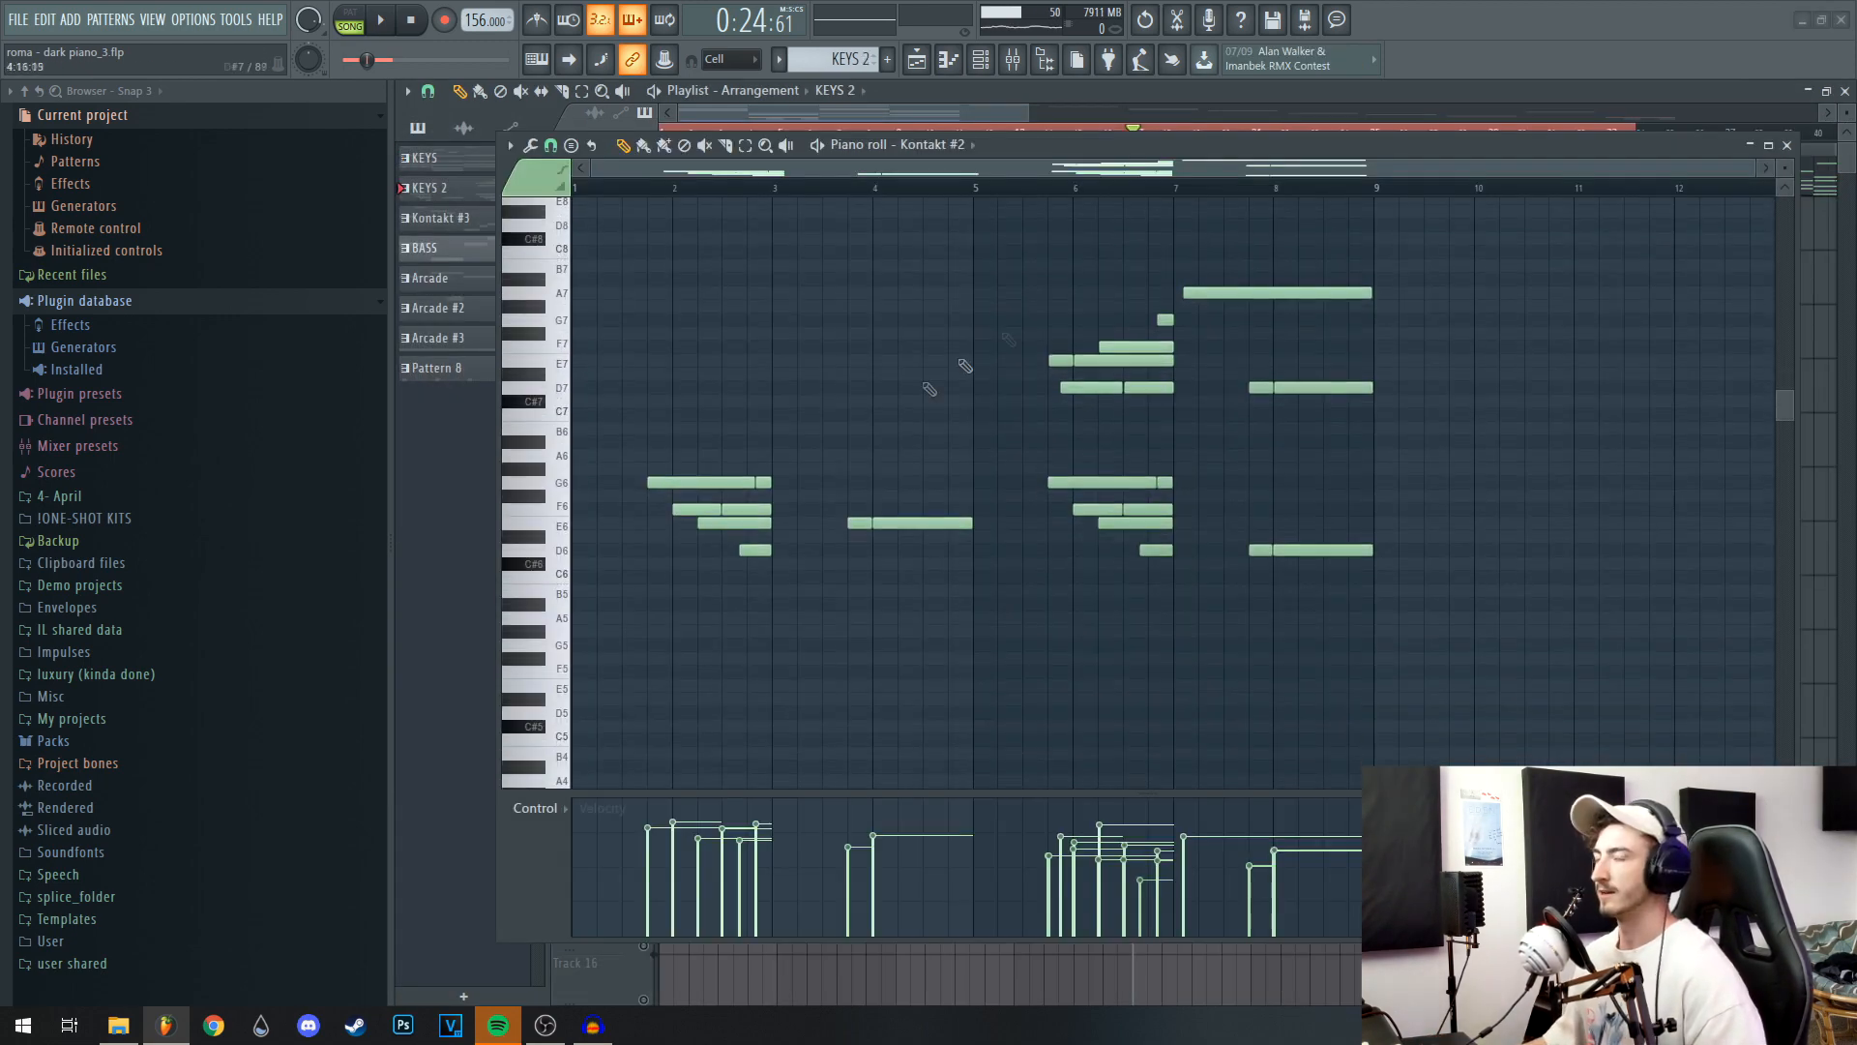
{"action": "scroll", "coordinate": [697, 271], "scroll_direction": "up", "scroll_amount": 2}
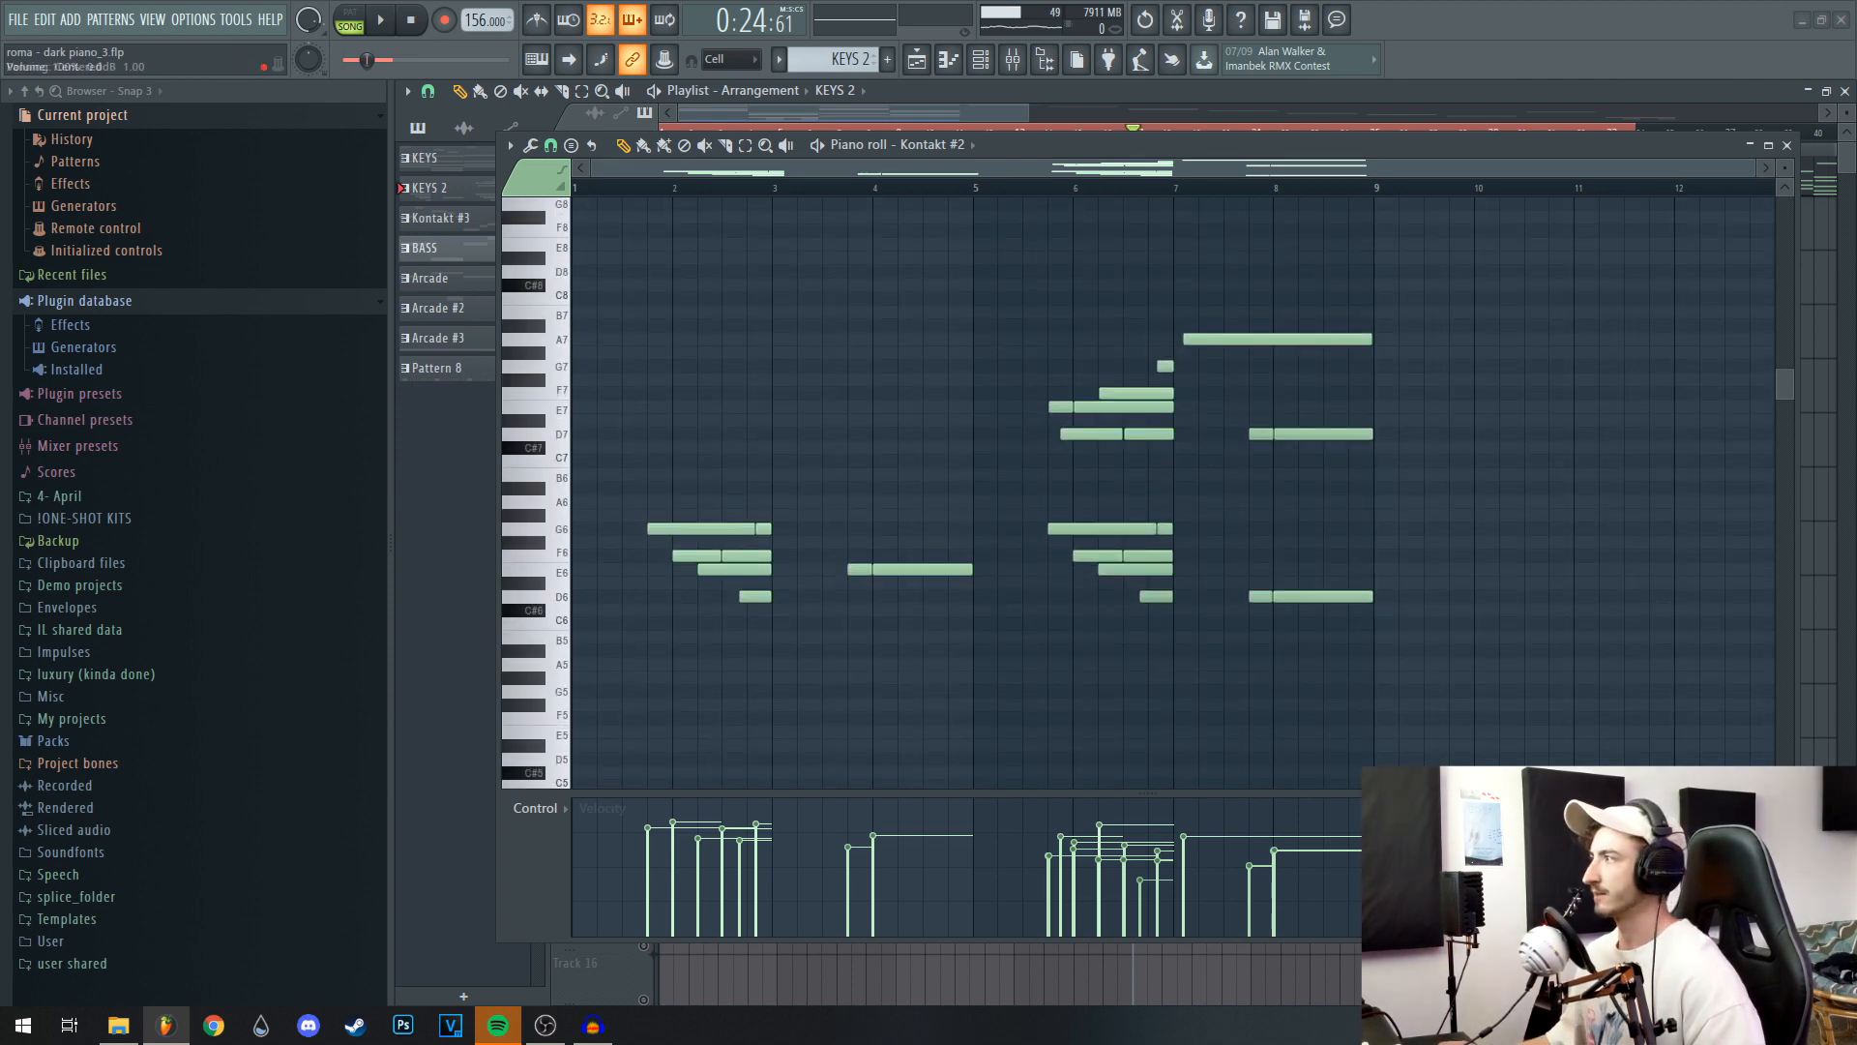
{"action": "key", "text": "space"}
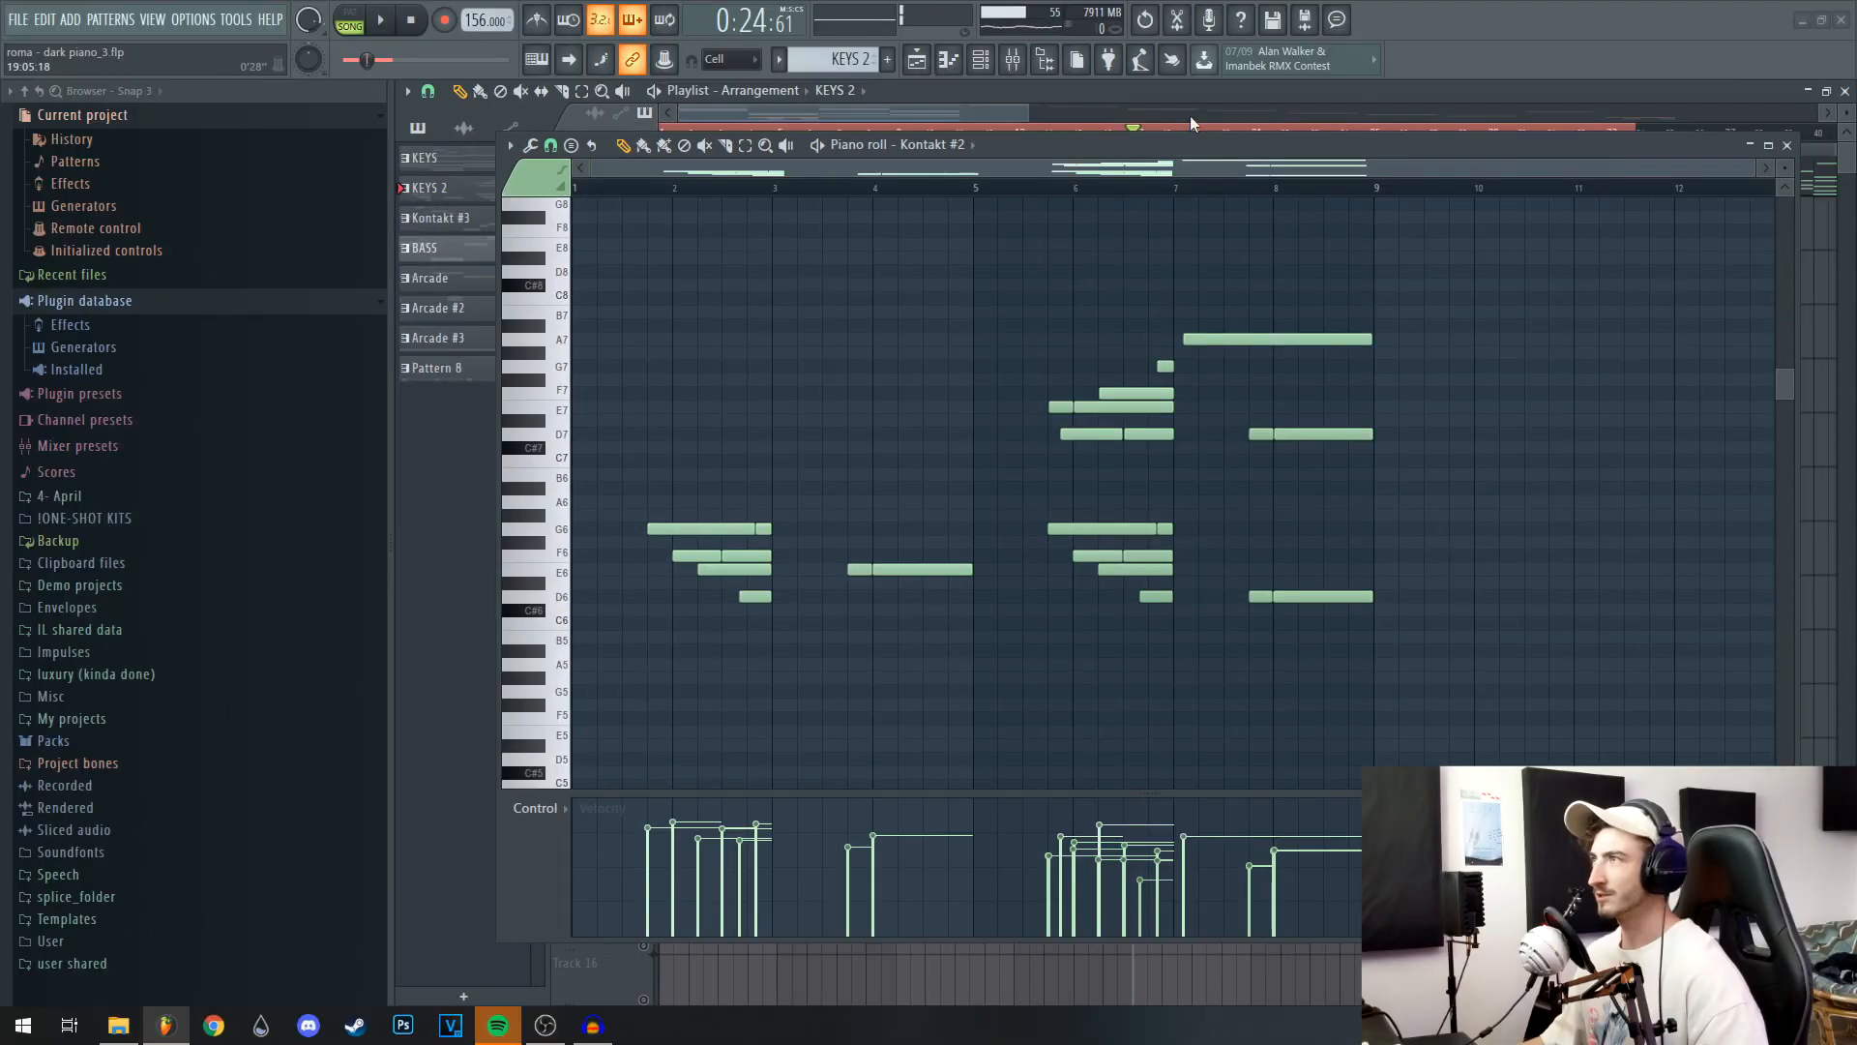
Check where the KEYS 2 clips sit in the playlist and play back their notes in the piano roll.
{"action": "left_click_drag", "start_coordinate": [1191, 147], "coordinate": [1168, 305]}
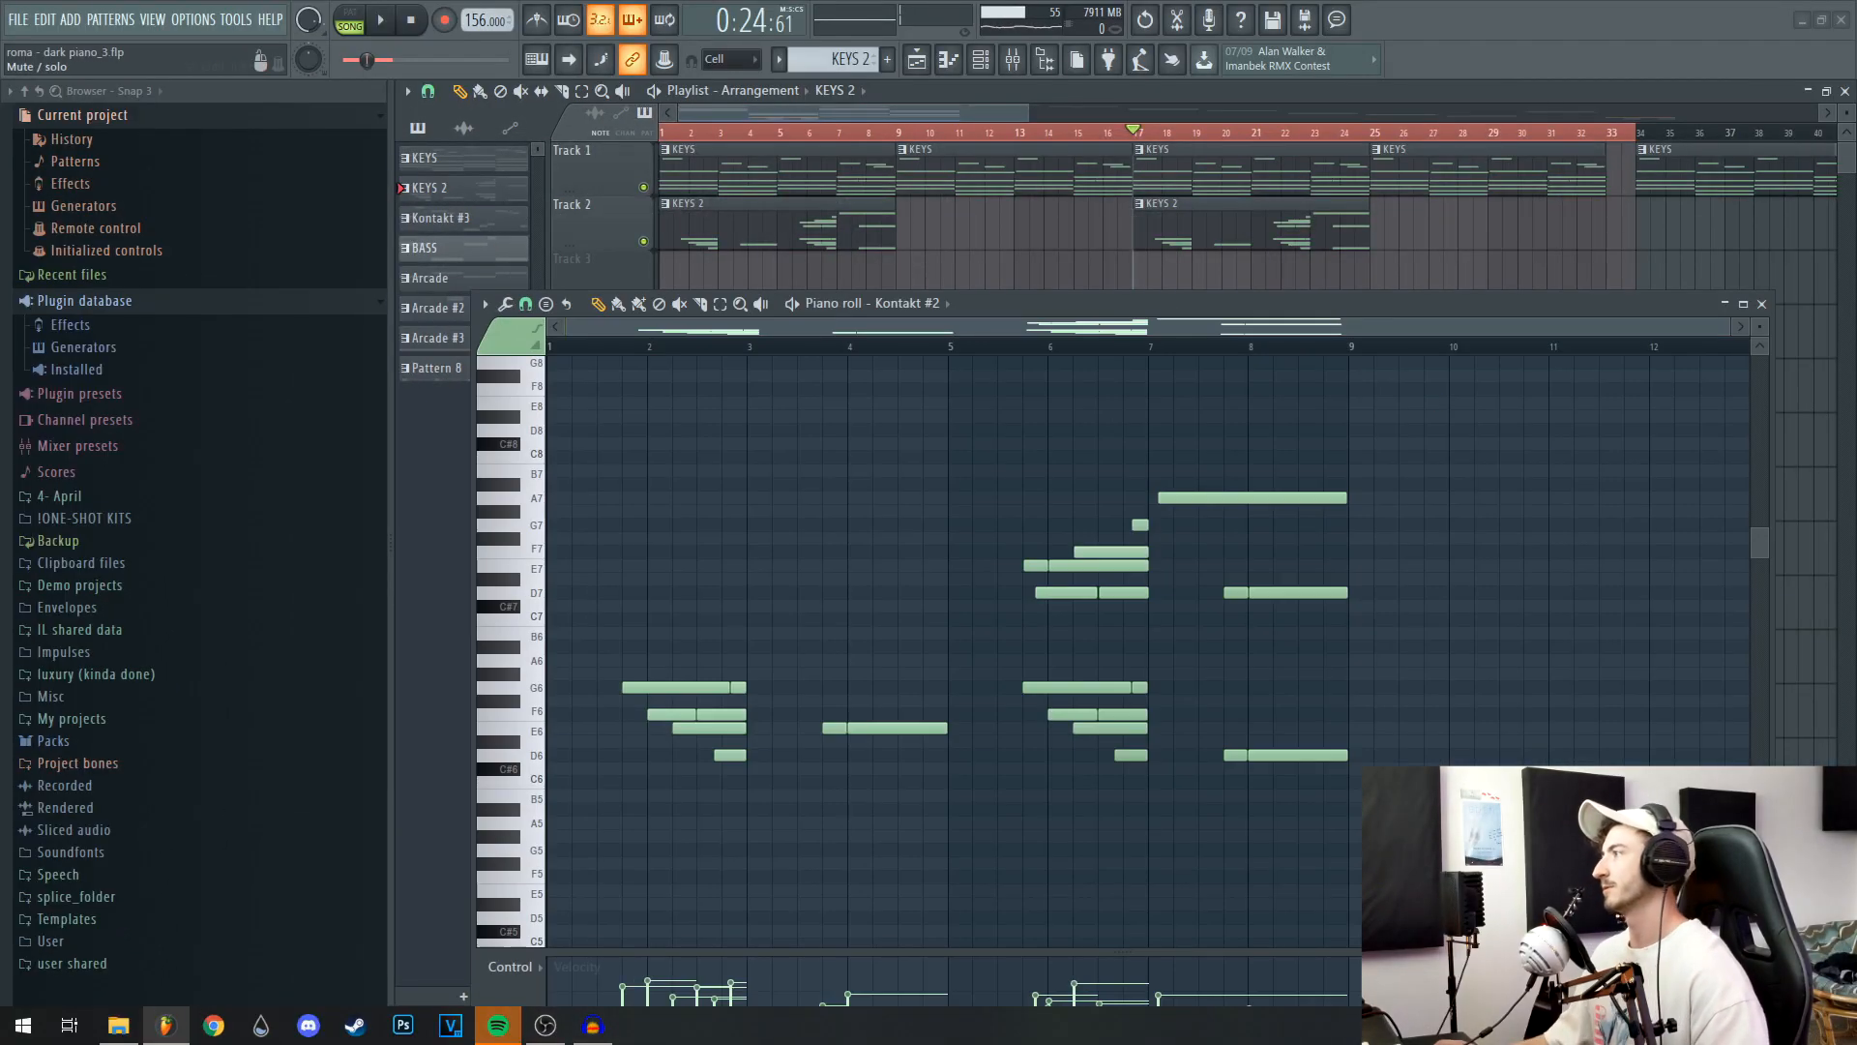
{"action": "left_click_drag", "start_coordinate": [1023, 304], "coordinate": [1105, 116]}
{"action": "key", "text": "space"}
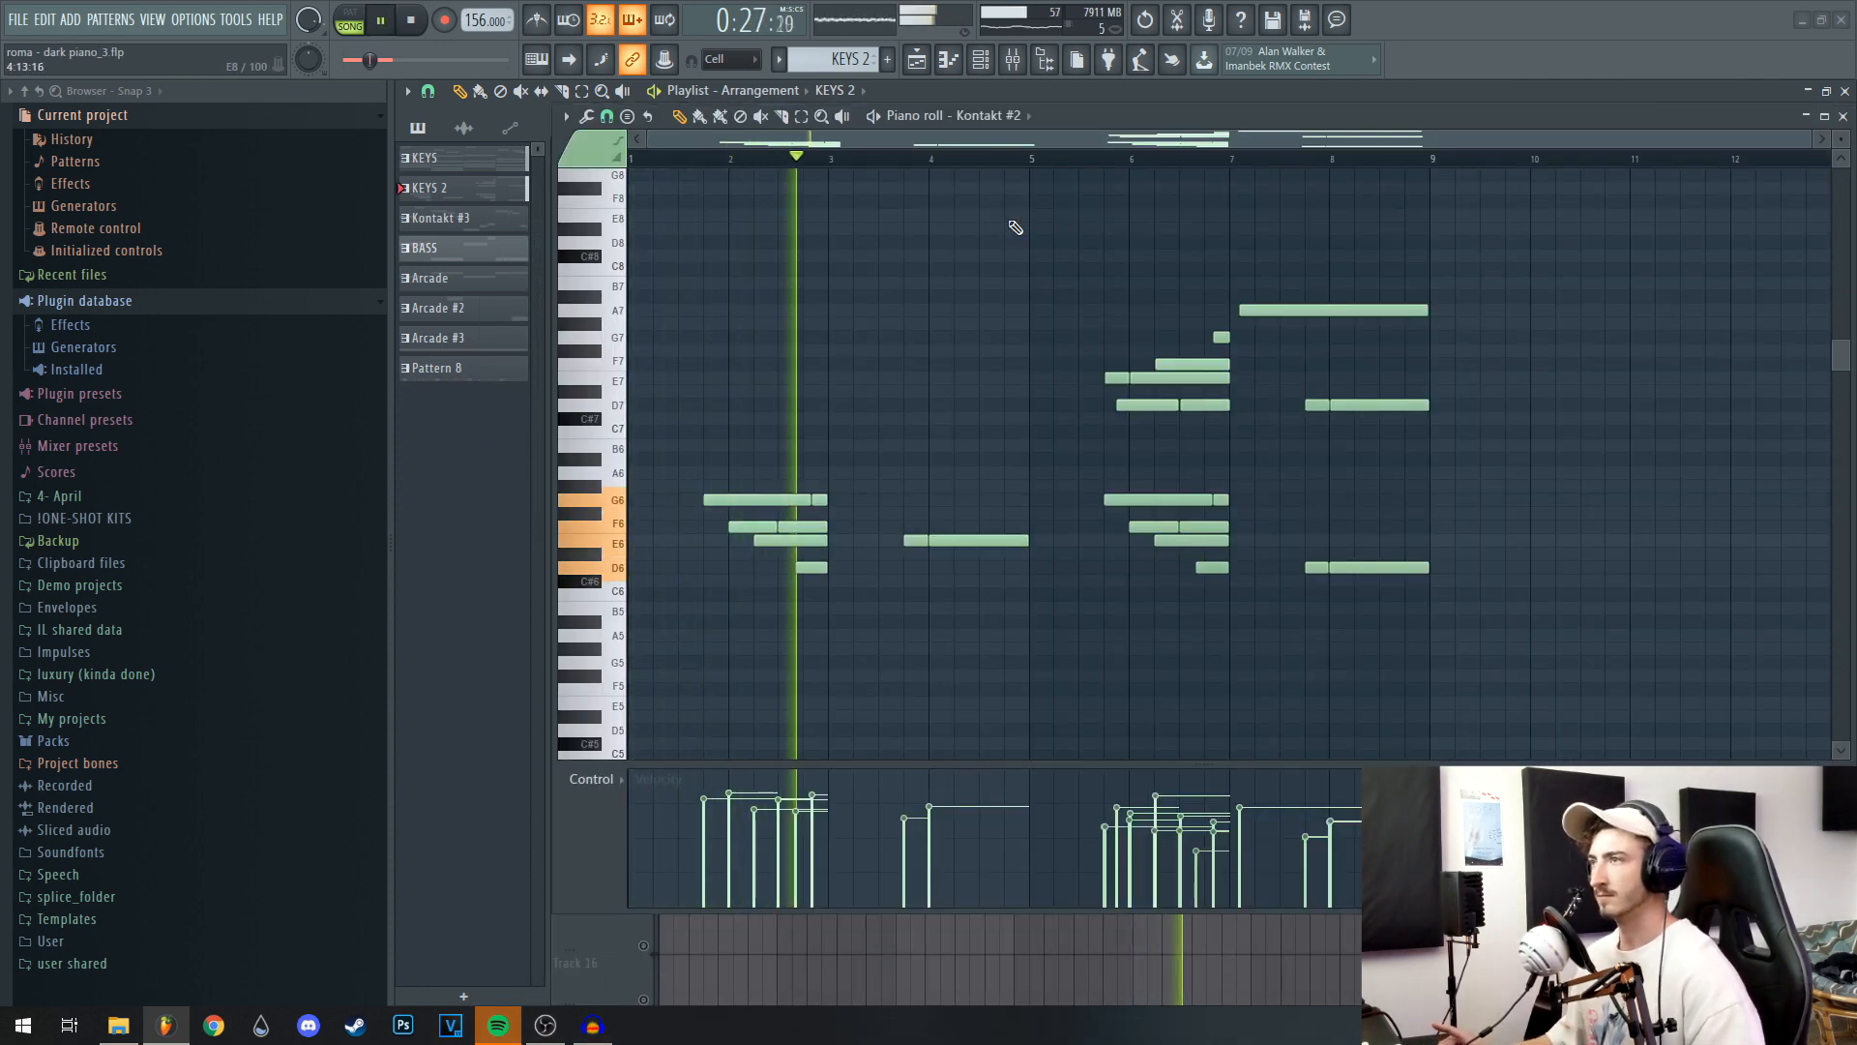
{"action": "key", "text": "space"}
Highlight the upper-octave notes from D7 to A7 in bars 5 to 8 of KEYS 2, and clear the selection.
{"action": "scroll", "coordinate": [986, 381], "scroll_direction": "down", "scroll_amount": 2}
{"action": "left_click_drag", "start_coordinate": [1308, 440], "coordinate": [1229, 492]}
{"action": "left_click_drag", "start_coordinate": [1231, 277], "coordinate": [1196, 321]}
{"action": "left_click_drag", "start_coordinate": [1440, 389], "coordinate": [1418, 439]}
{"action": "left_click", "coordinate": [1418, 443], "text": "ctrl"}
{"action": "left_click_drag", "start_coordinate": [1517, 265], "coordinate": [1031, 697]}
{"action": "left_click_drag", "start_coordinate": [1529, 225], "coordinate": [1049, 476]}
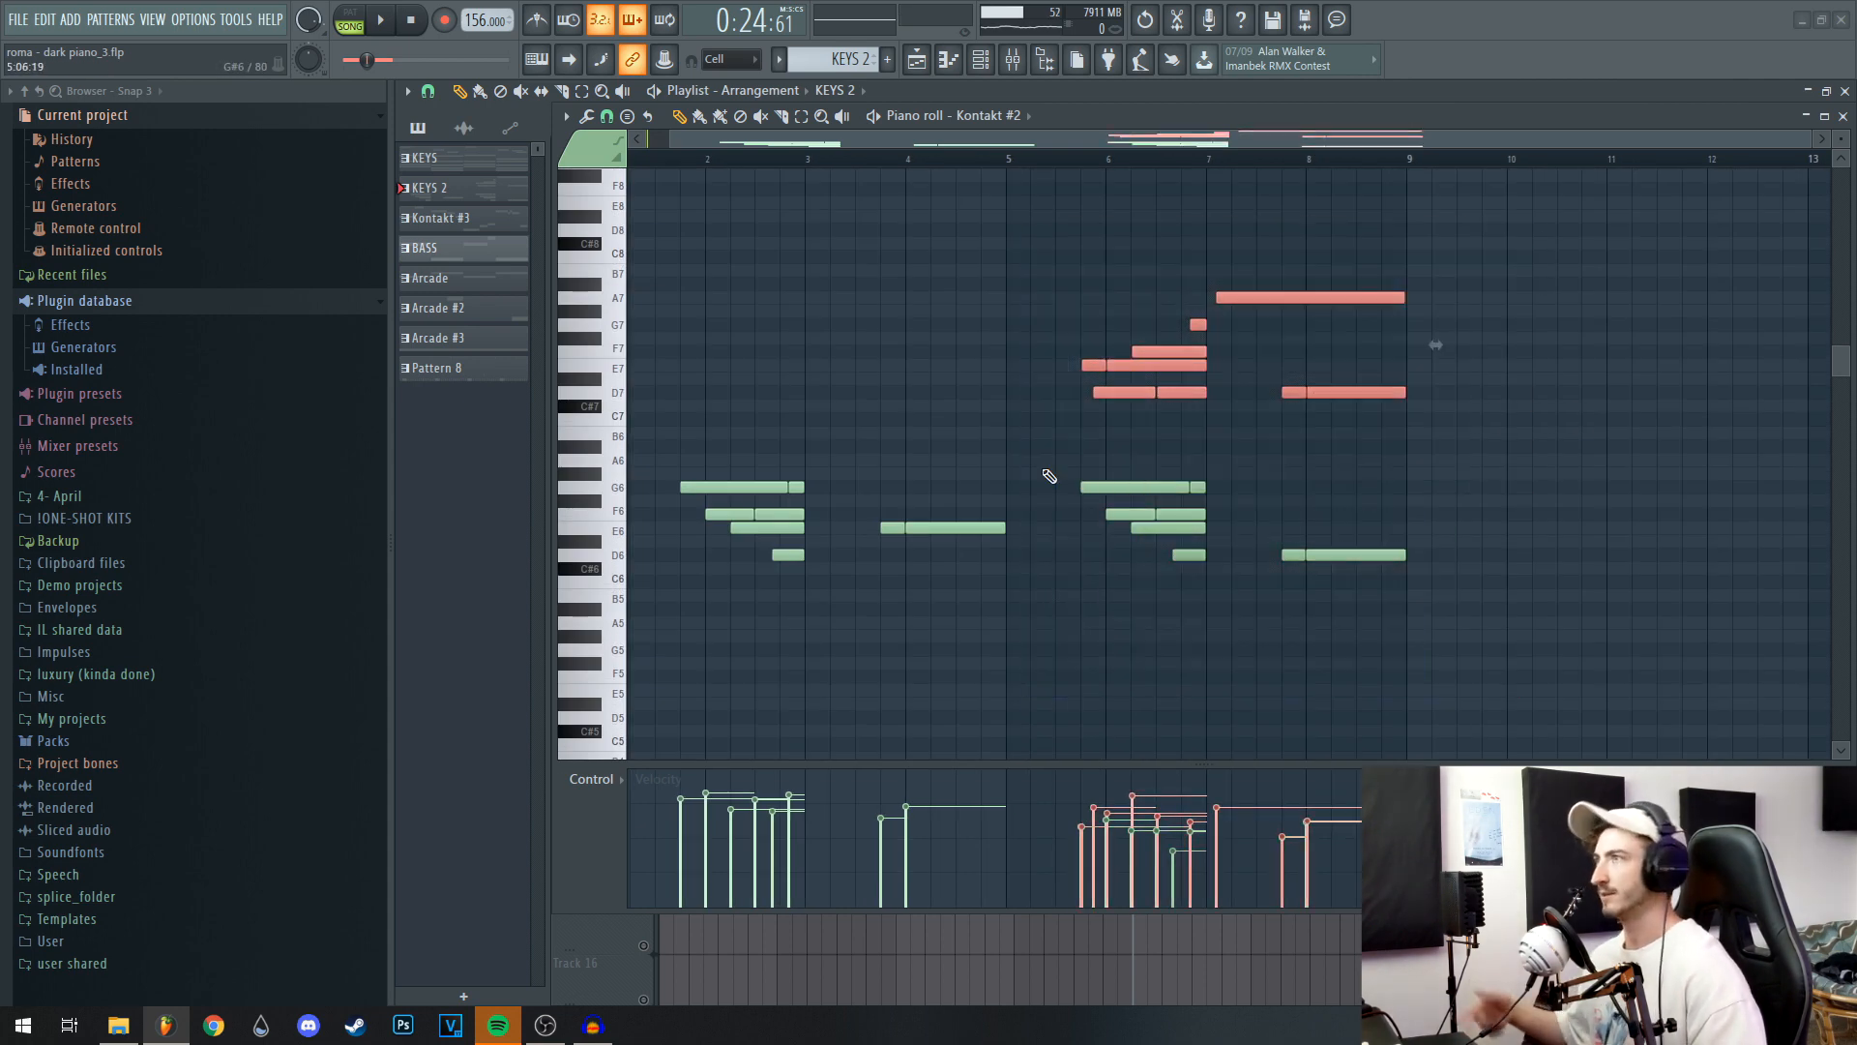
{"action": "left_click", "coordinate": [1196, 450], "text": "ctrl"}
{"action": "left_click_drag", "start_coordinate": [1192, 447], "coordinate": [1221, 491]}
{"action": "scroll", "coordinate": [890, 453], "scroll_direction": "up", "scroll_amount": 1}
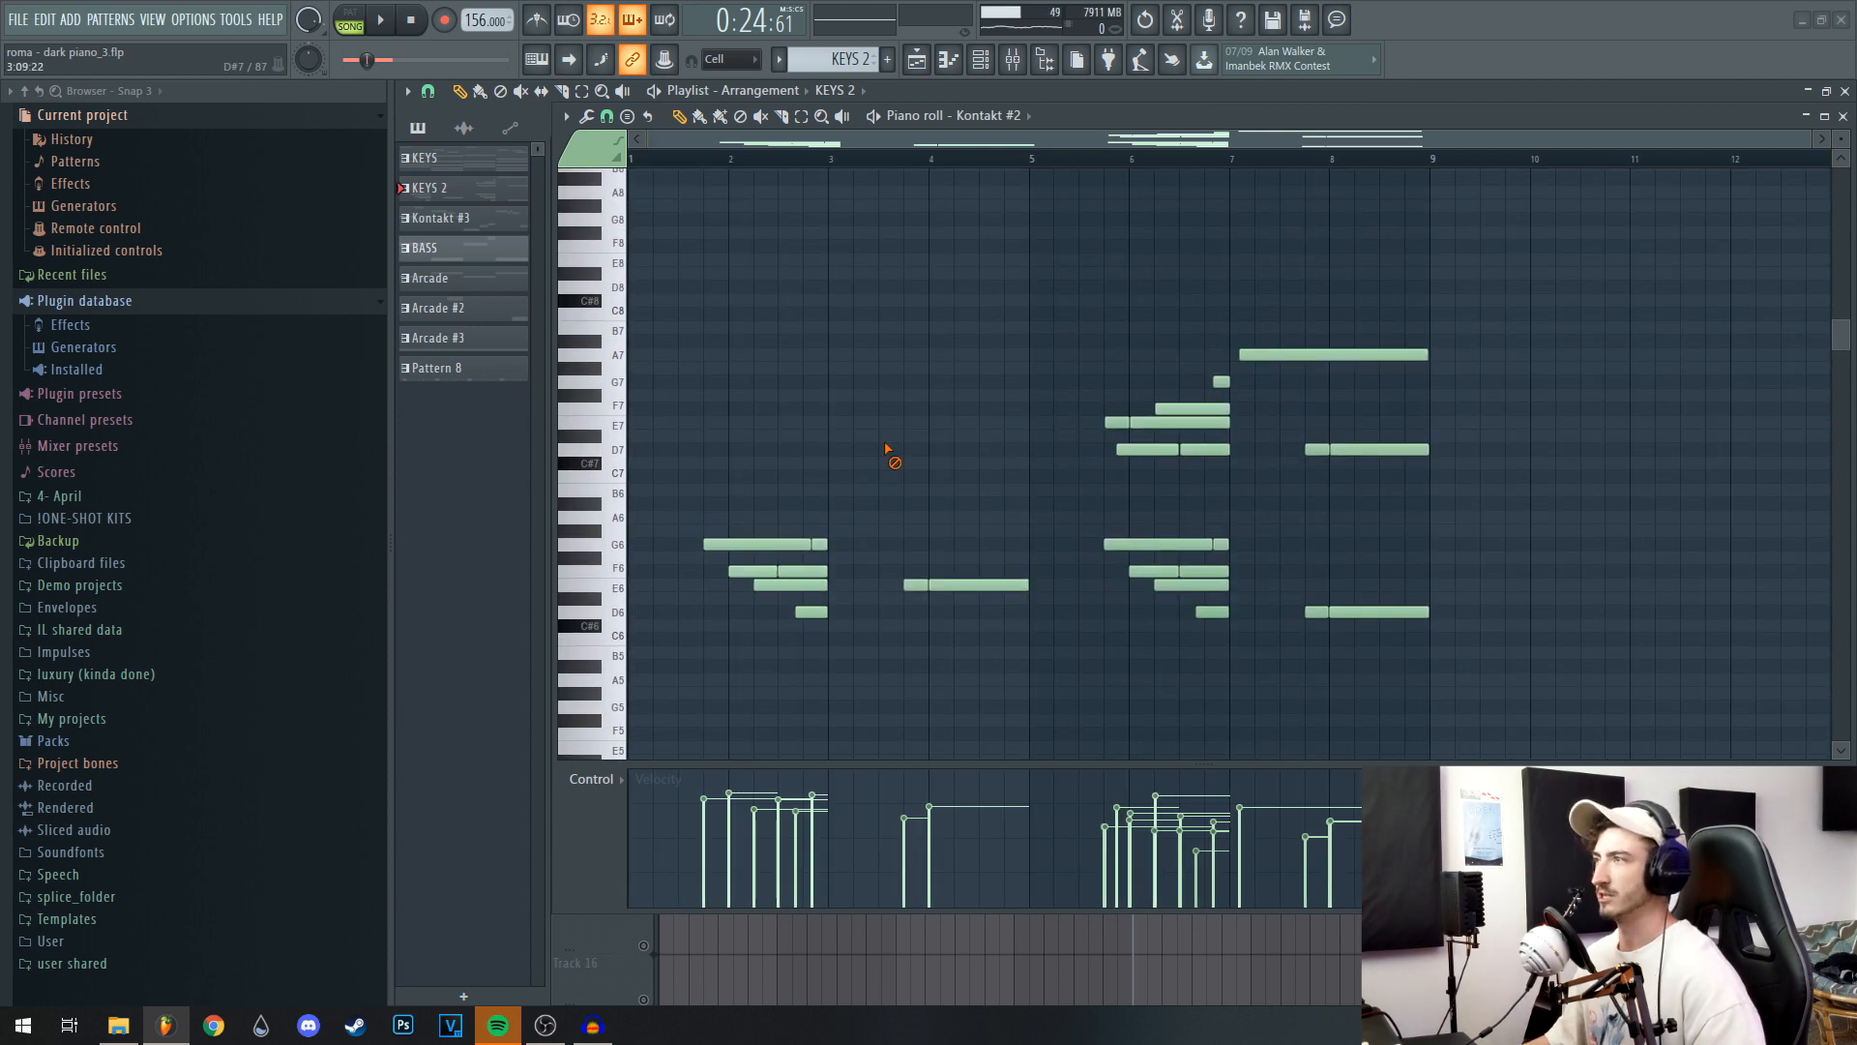
Show the piano roll Randomizer with its Levels settings for the KEYS 2 notes, and close it without accepting.
{"action": "key", "text": "alt+r"}
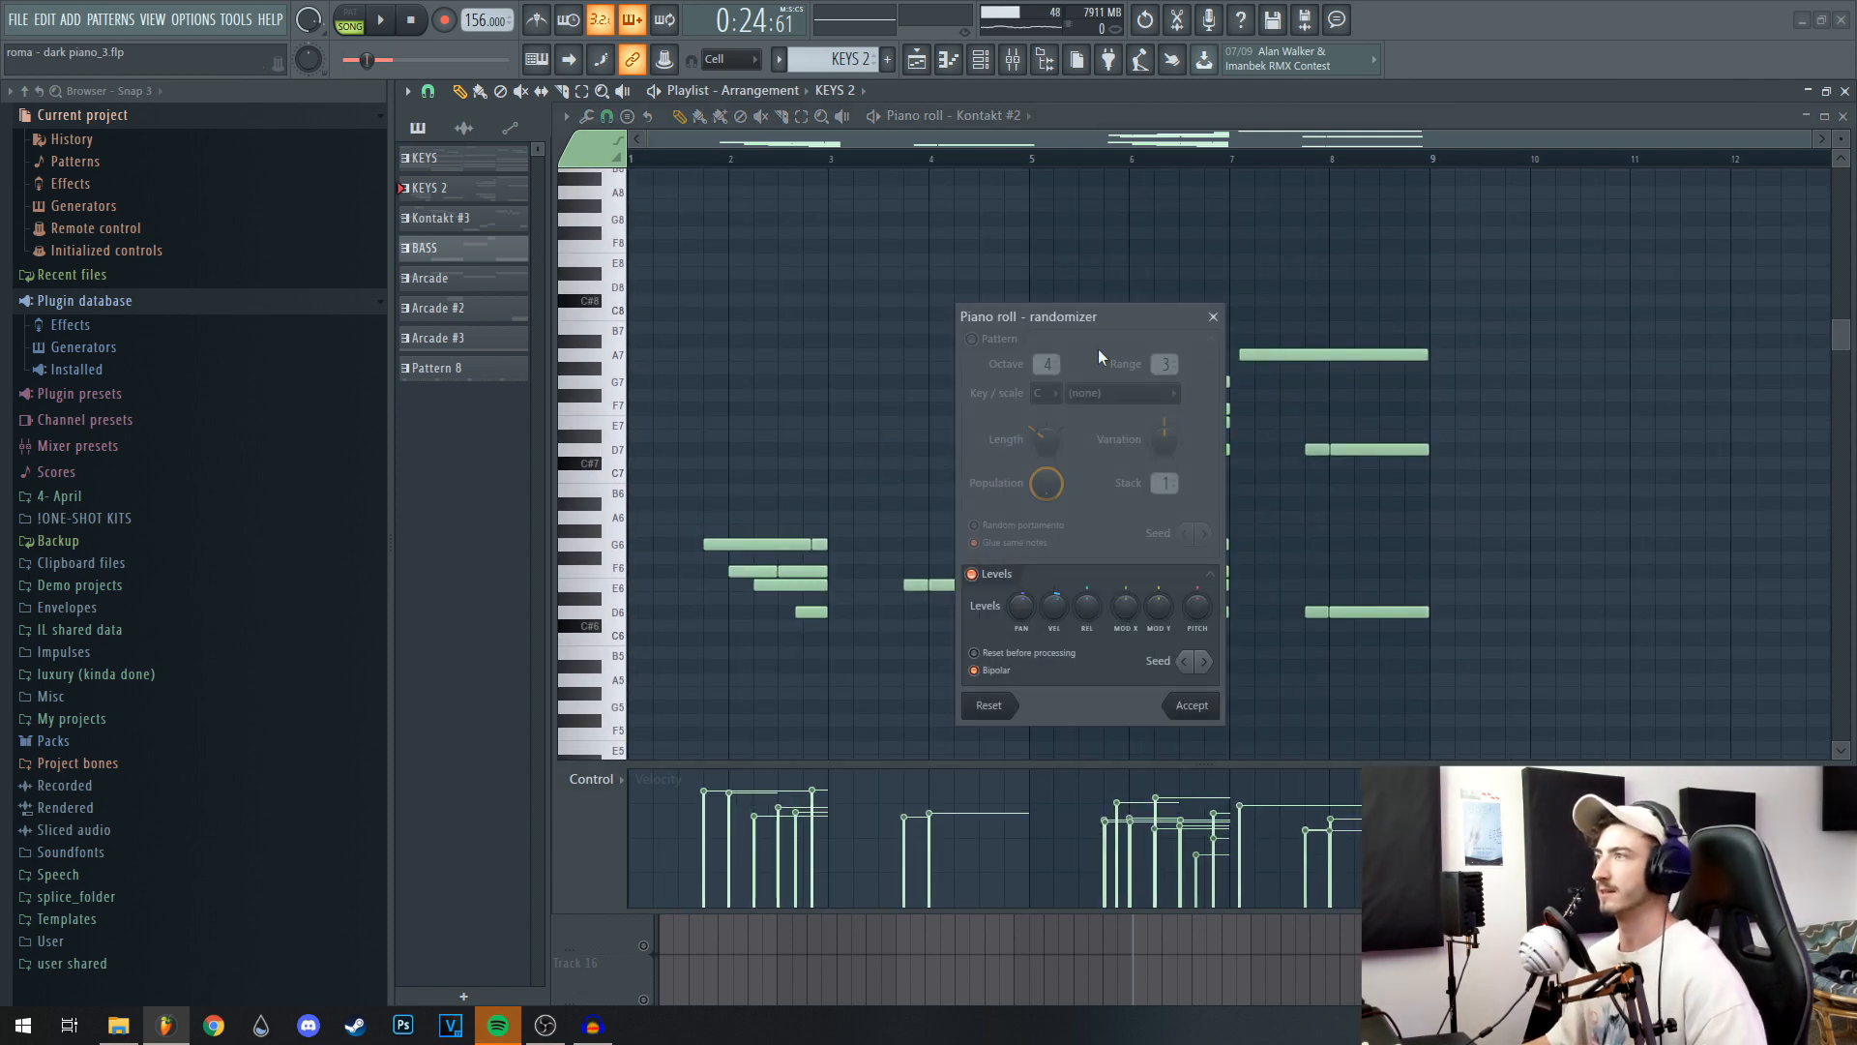
{"action": "left_click_drag", "start_coordinate": [1106, 318], "coordinate": [1100, 287]}
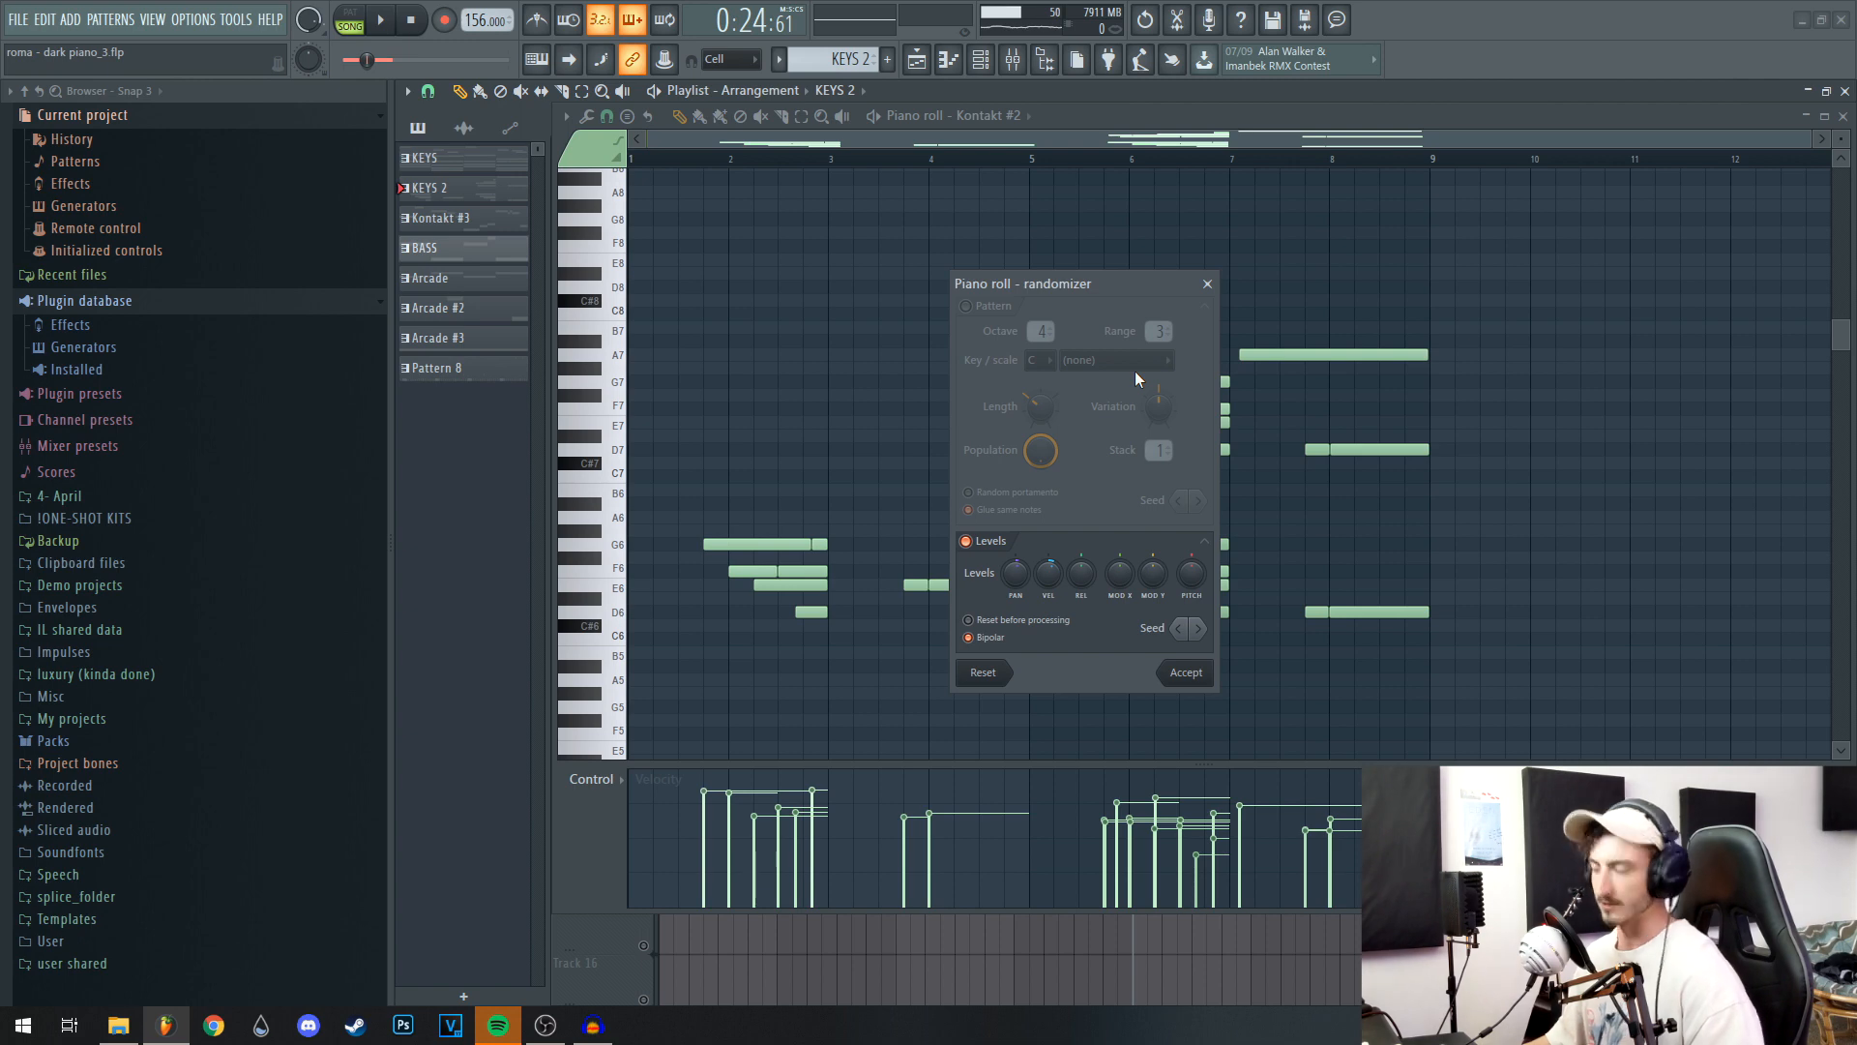
{"action": "left_click", "coordinate": [1207, 284]}
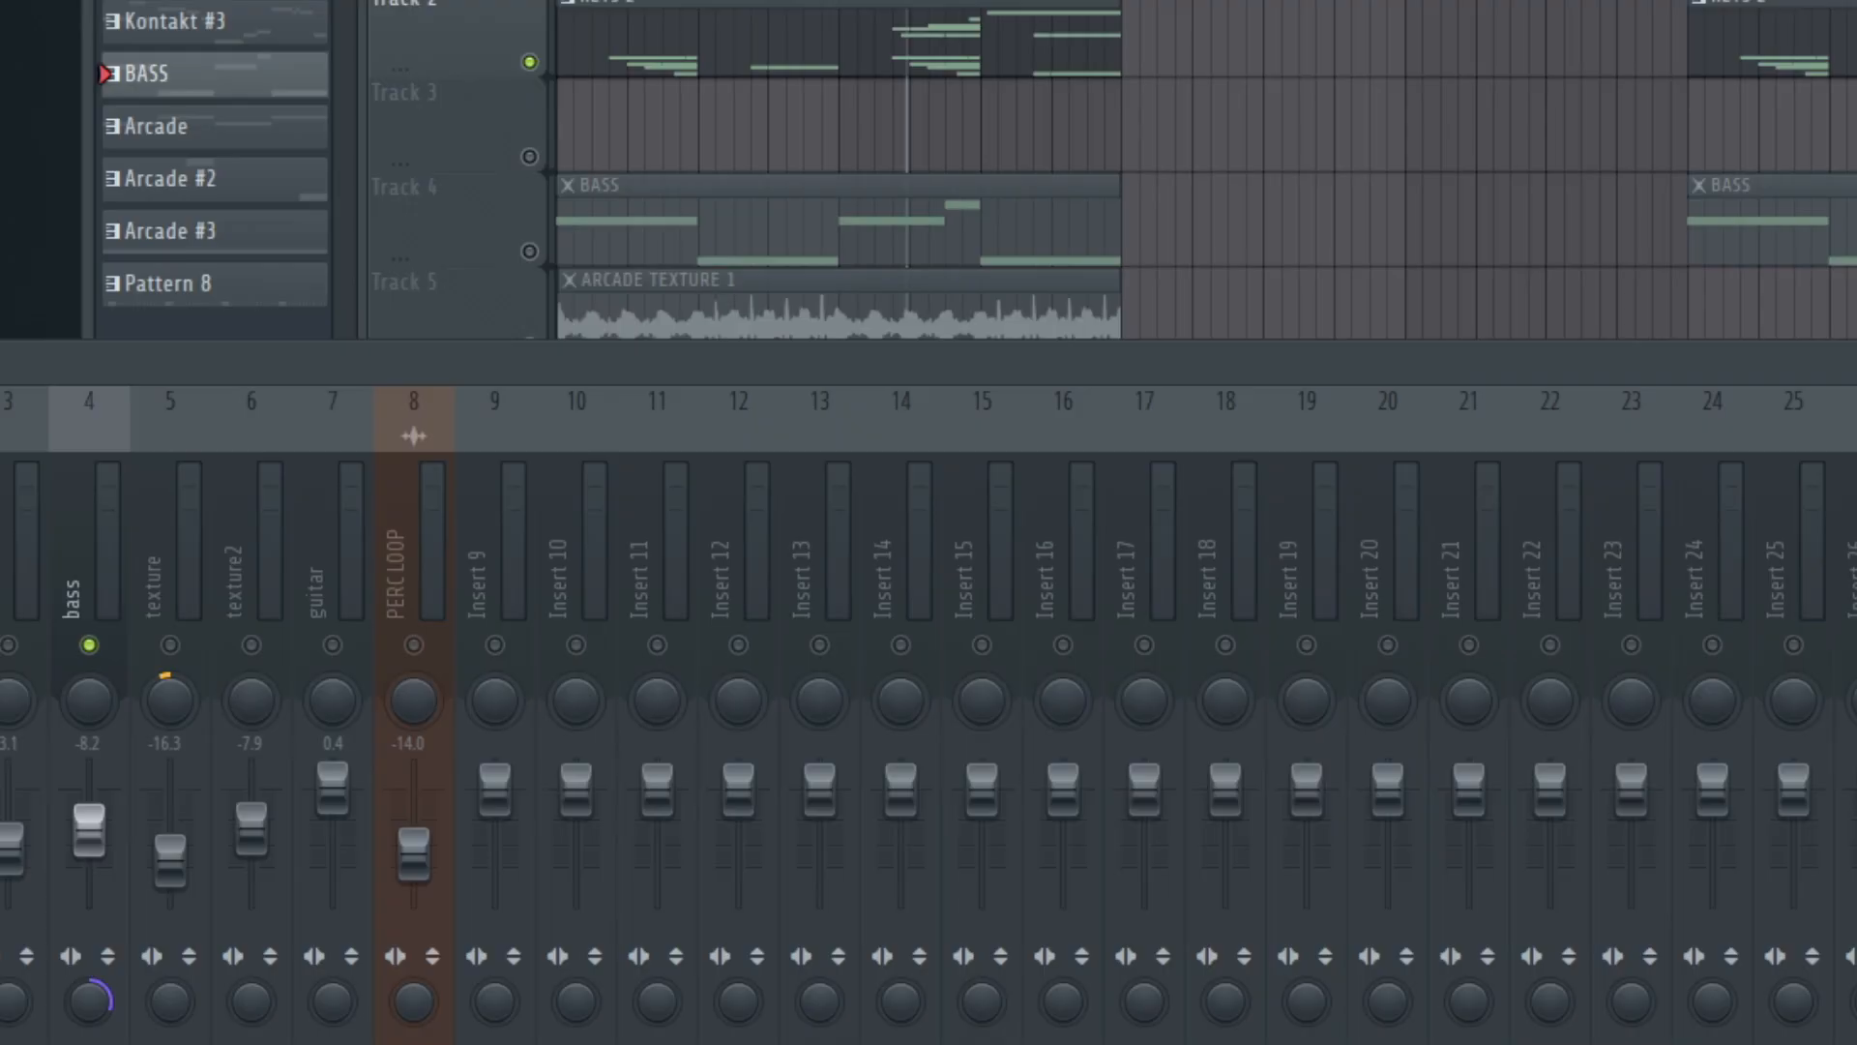
Unmute the BASS clips on Track 4 of the playlist and play the arrangement.
{"action": "left_click_drag", "start_coordinate": [1724, 376], "coordinate": [1689, 869]}
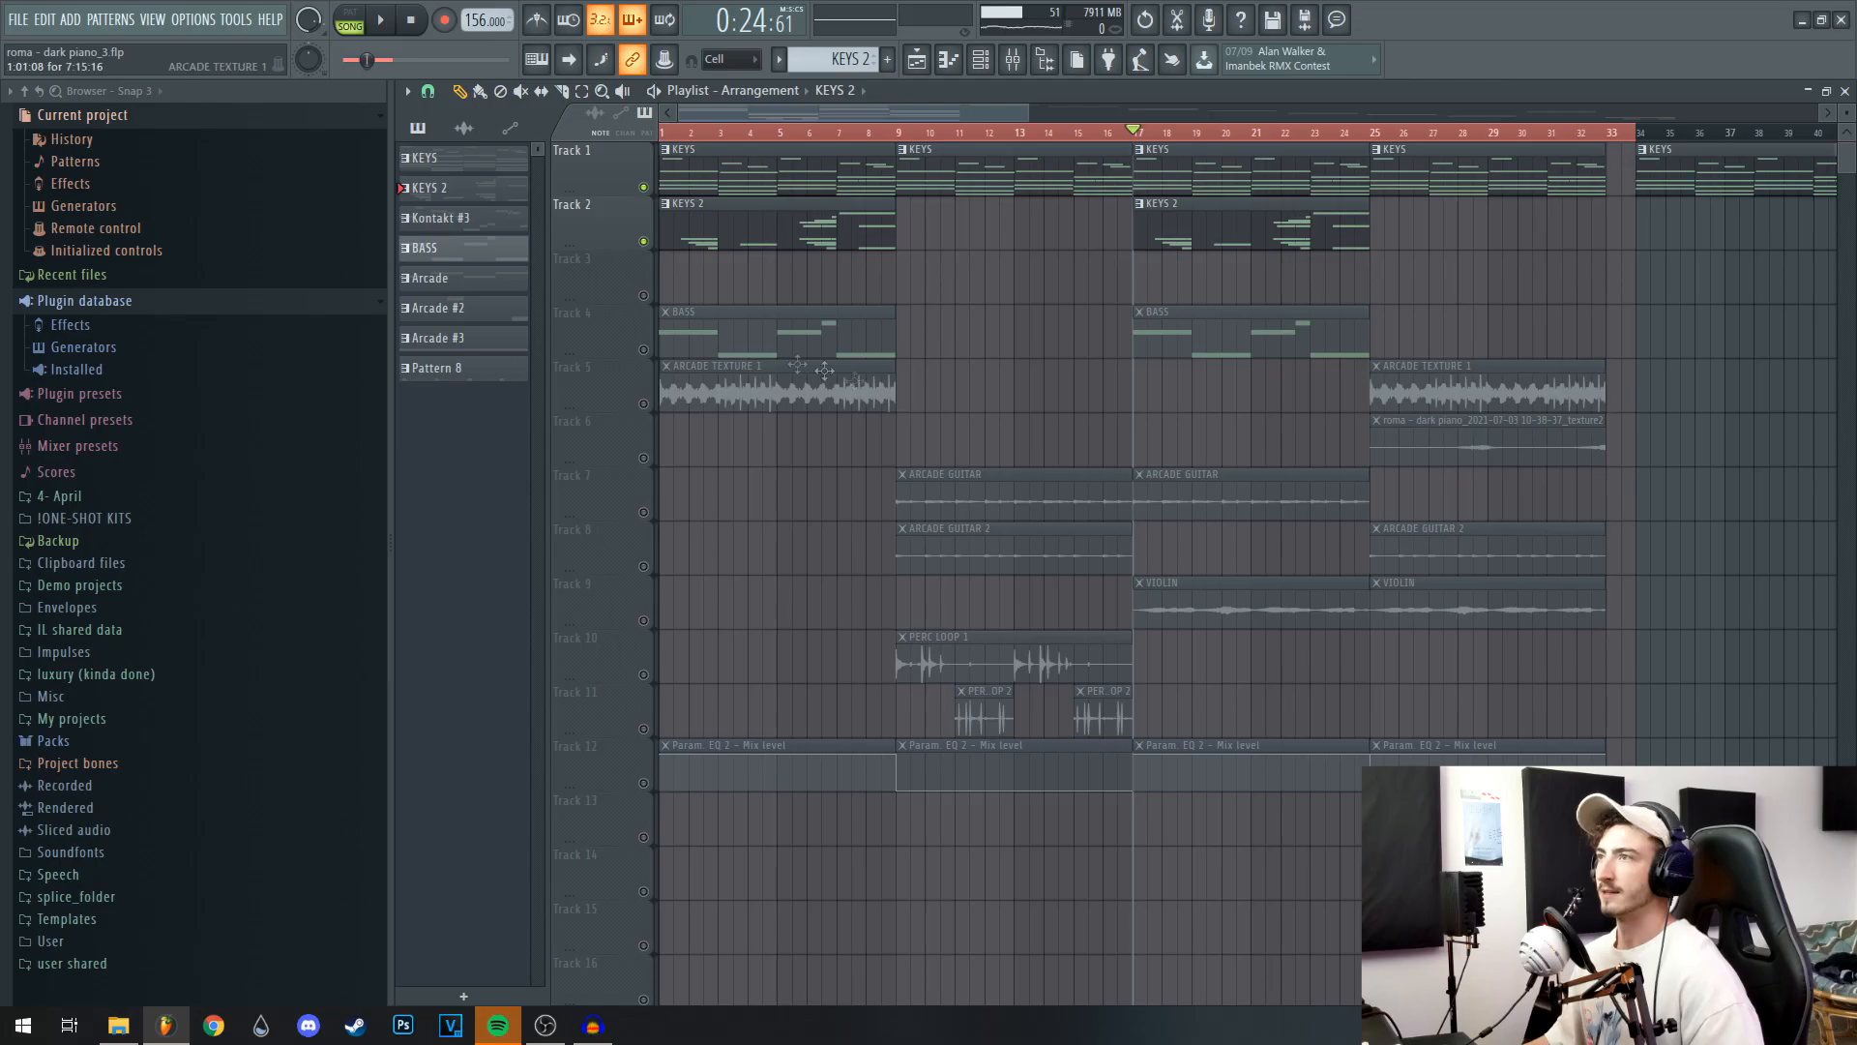
{"action": "left_click", "coordinate": [643, 349]}
{"action": "key", "text": "space"}
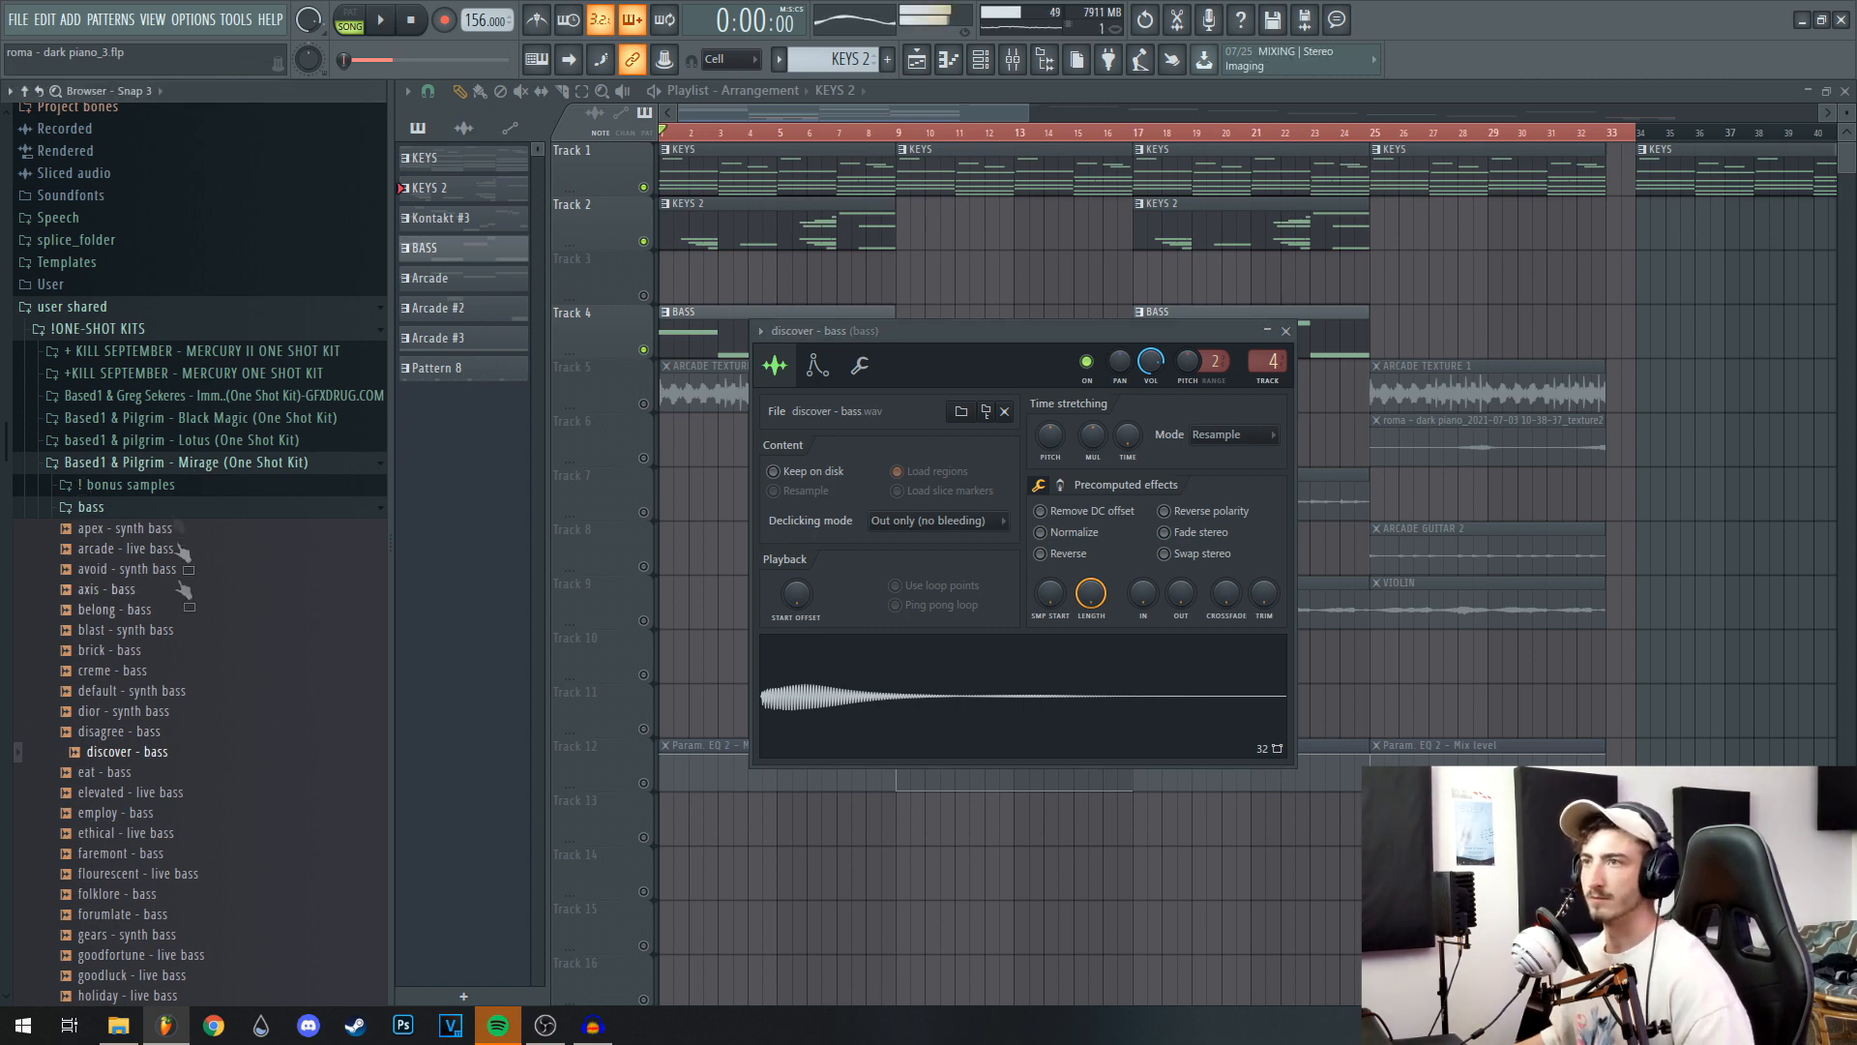
Collapse the Mirage one-shot kit folder, play the BASS pattern in the piano roll from two positions, and close the piano roll.
{"action": "left_click", "coordinate": [154, 467]}
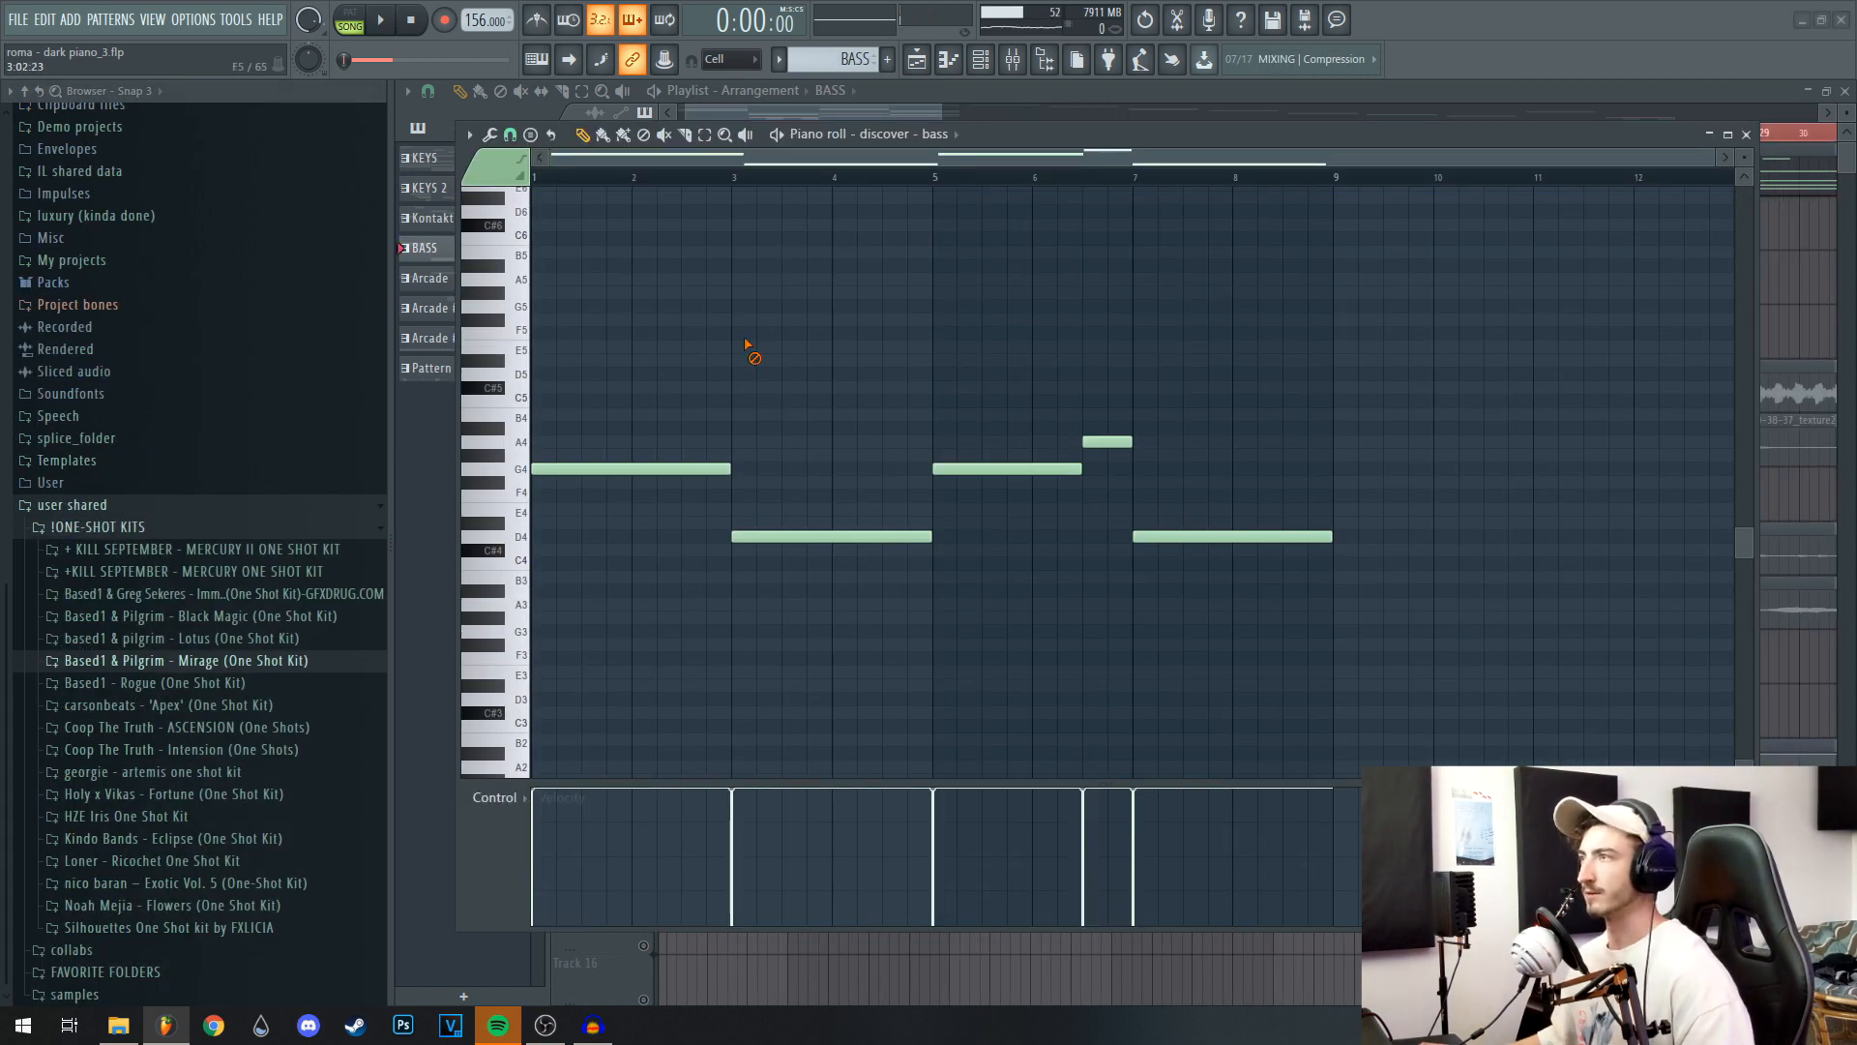
{"action": "key", "text": "space"}
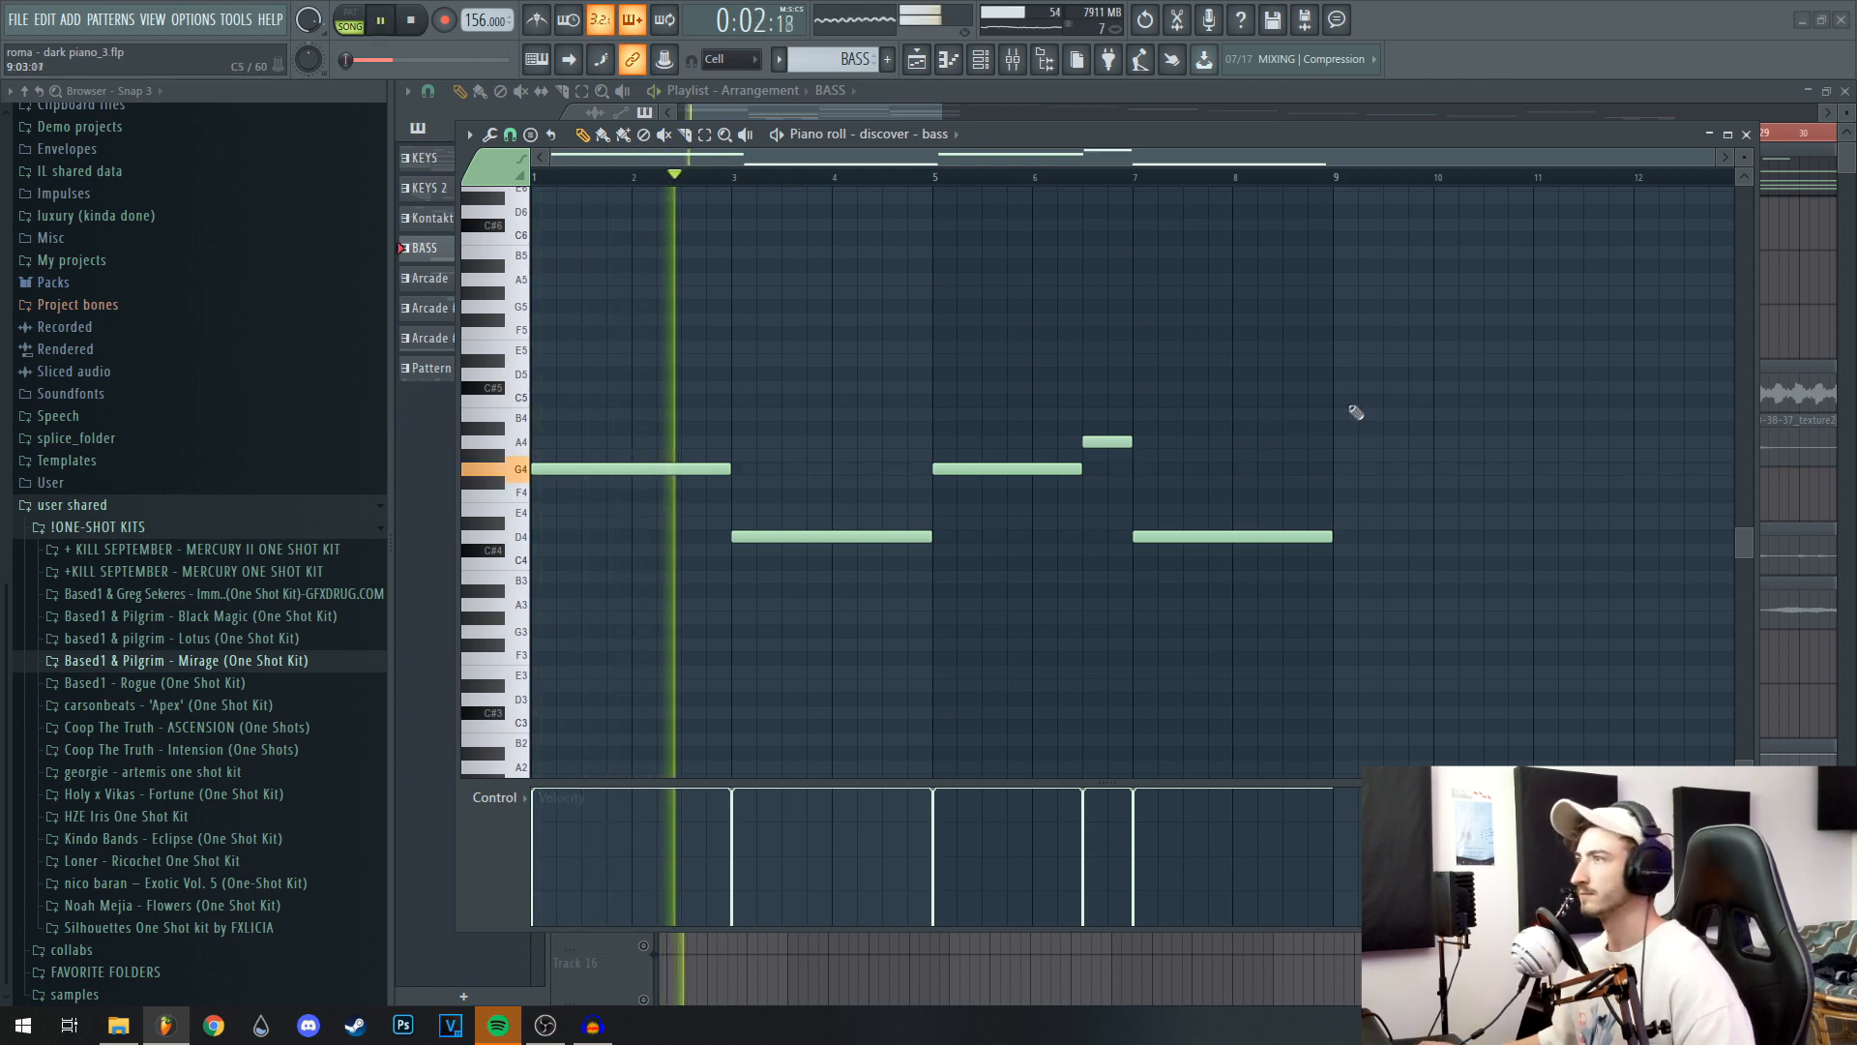
{"action": "left_click", "coordinate": [1037, 178]}
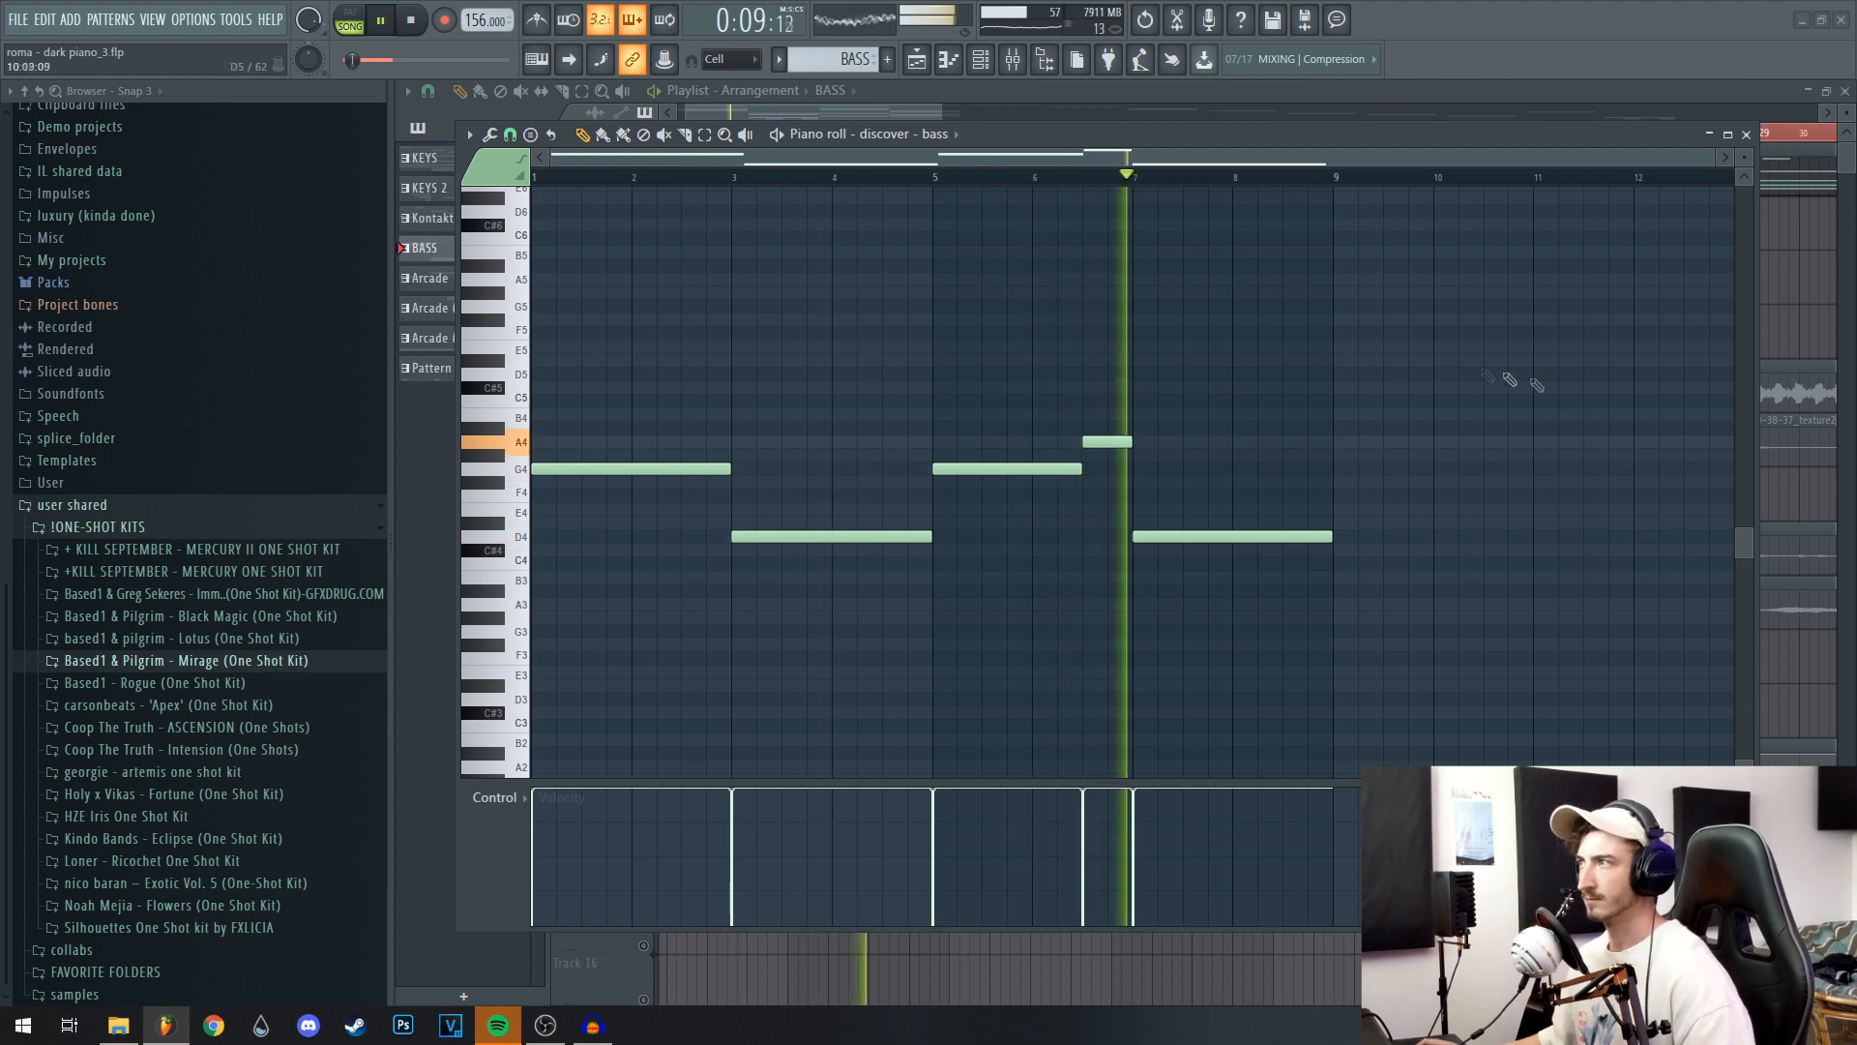
{"action": "key", "text": "space"}
{"action": "left_click", "coordinate": [1747, 134]}
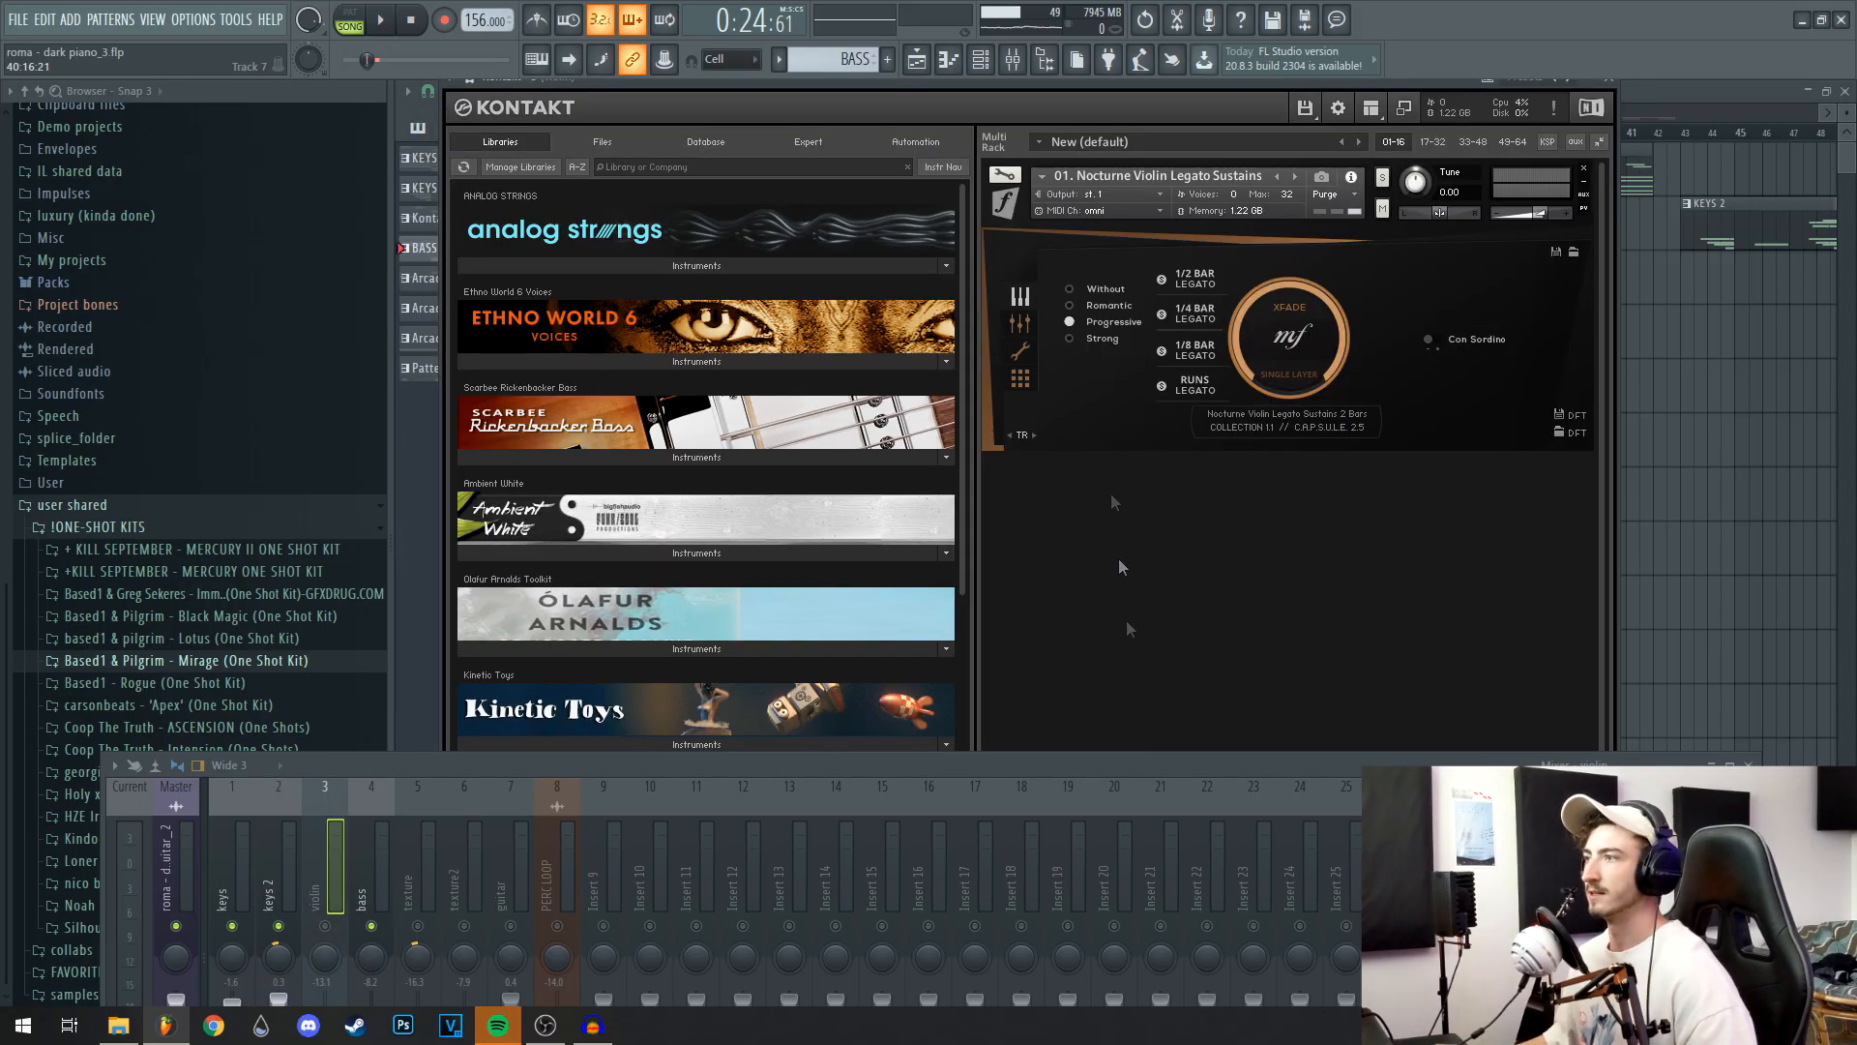
View the Nocturne Violin Legato Sustains instrument with the mixer, and open the Kontakt #3 pattern in the piano roll.
{"action": "key", "text": "F9"}
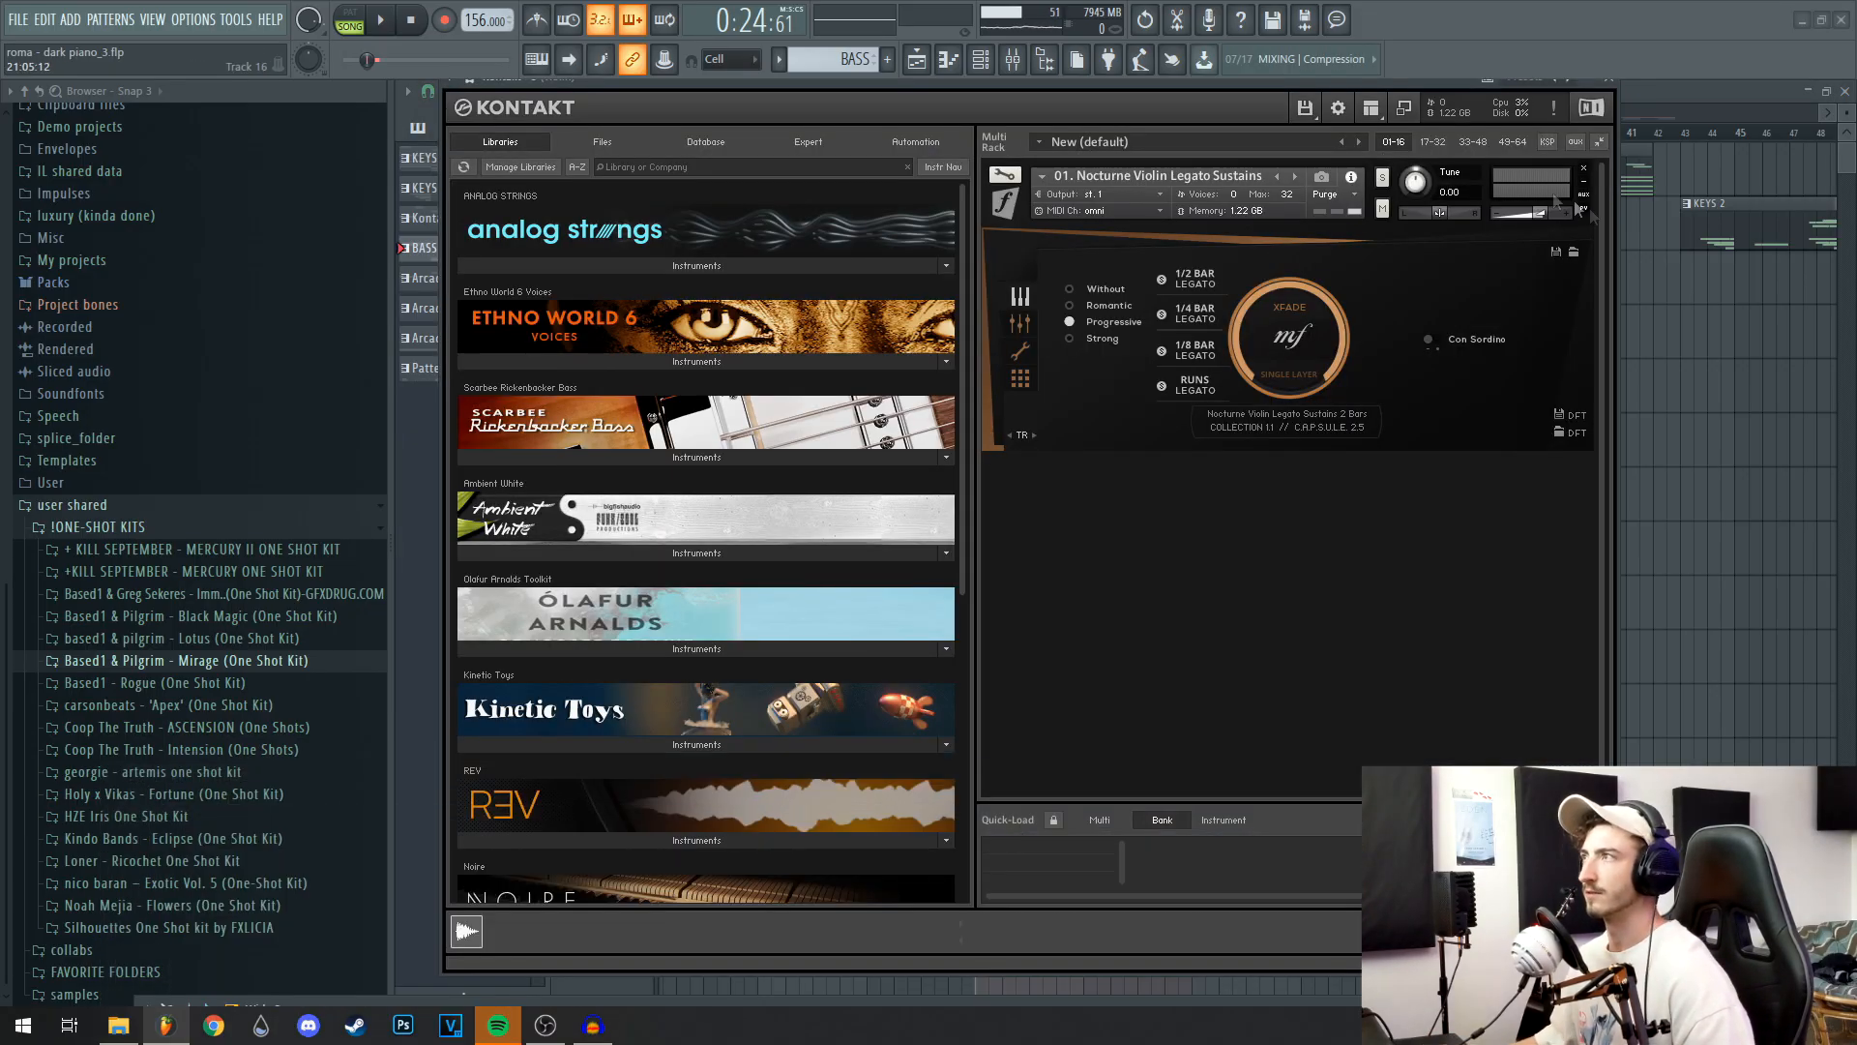
{"action": "left_click_drag", "start_coordinate": [1274, 87], "coordinate": [1258, 95]}
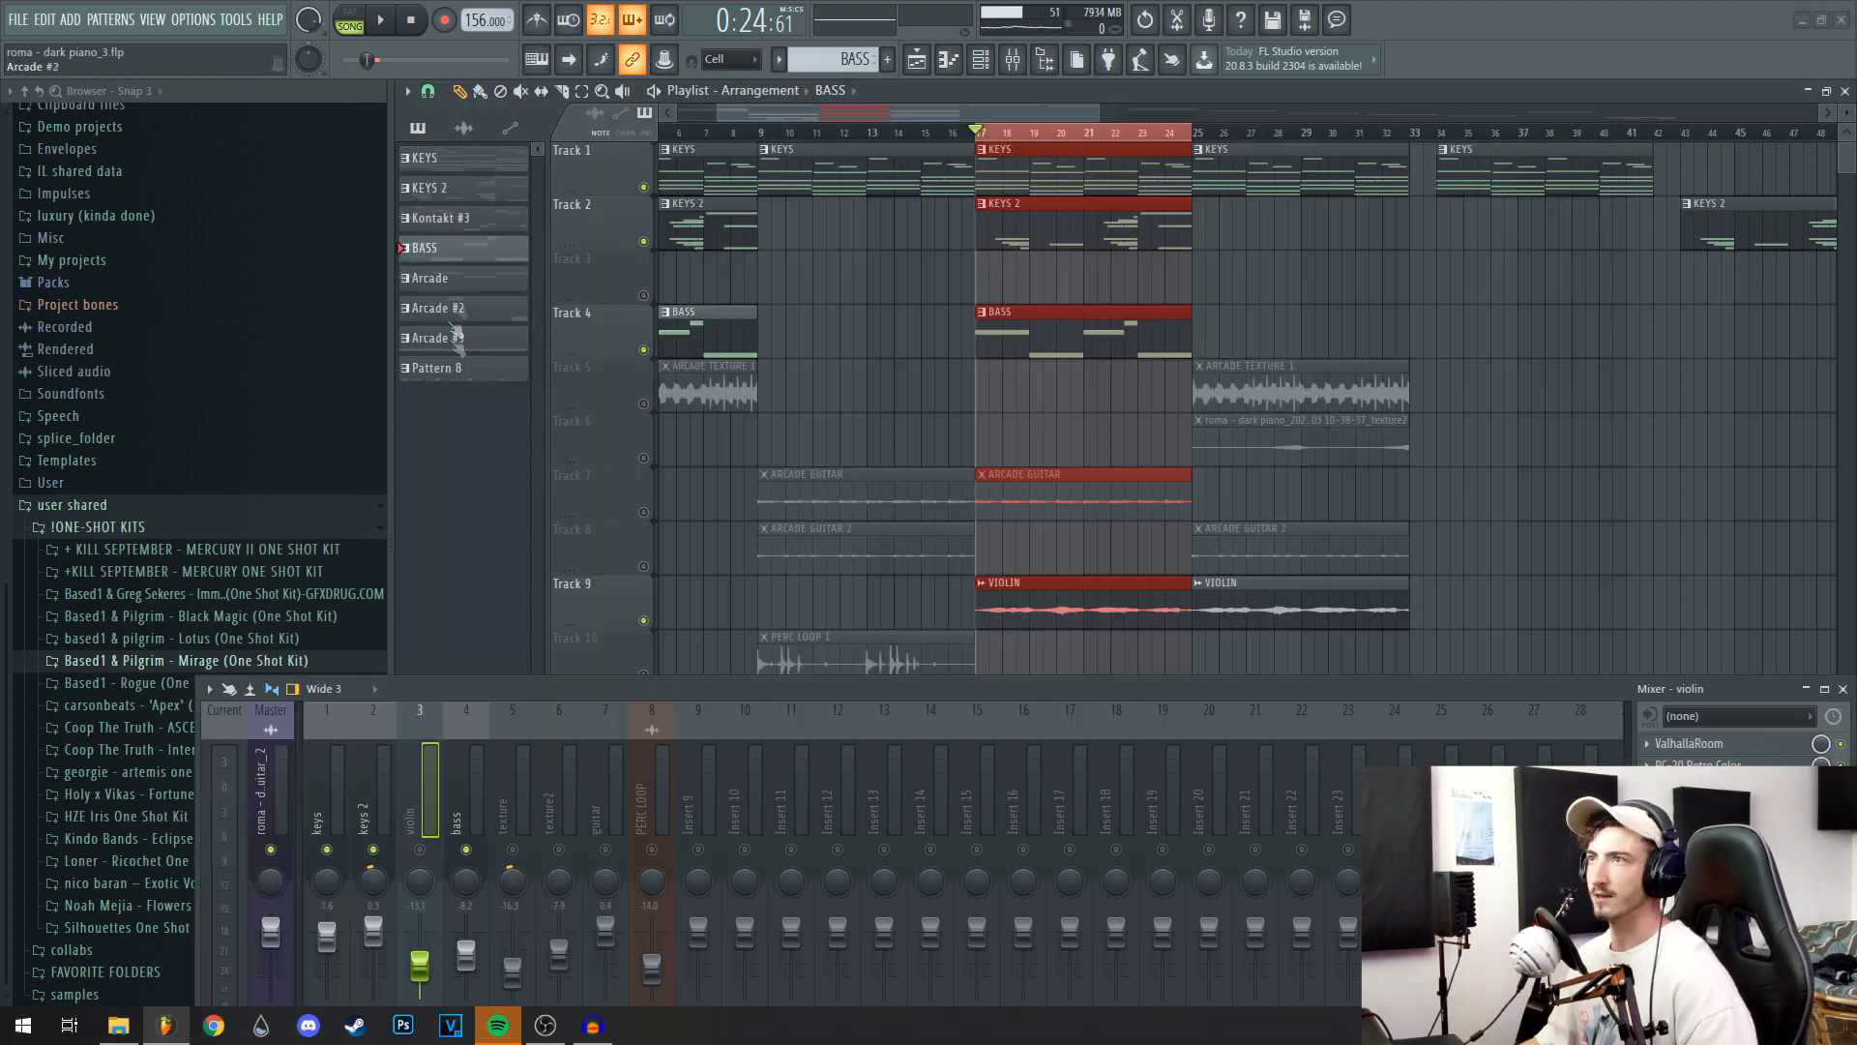
{"action": "double_click", "coordinate": [437, 219]}
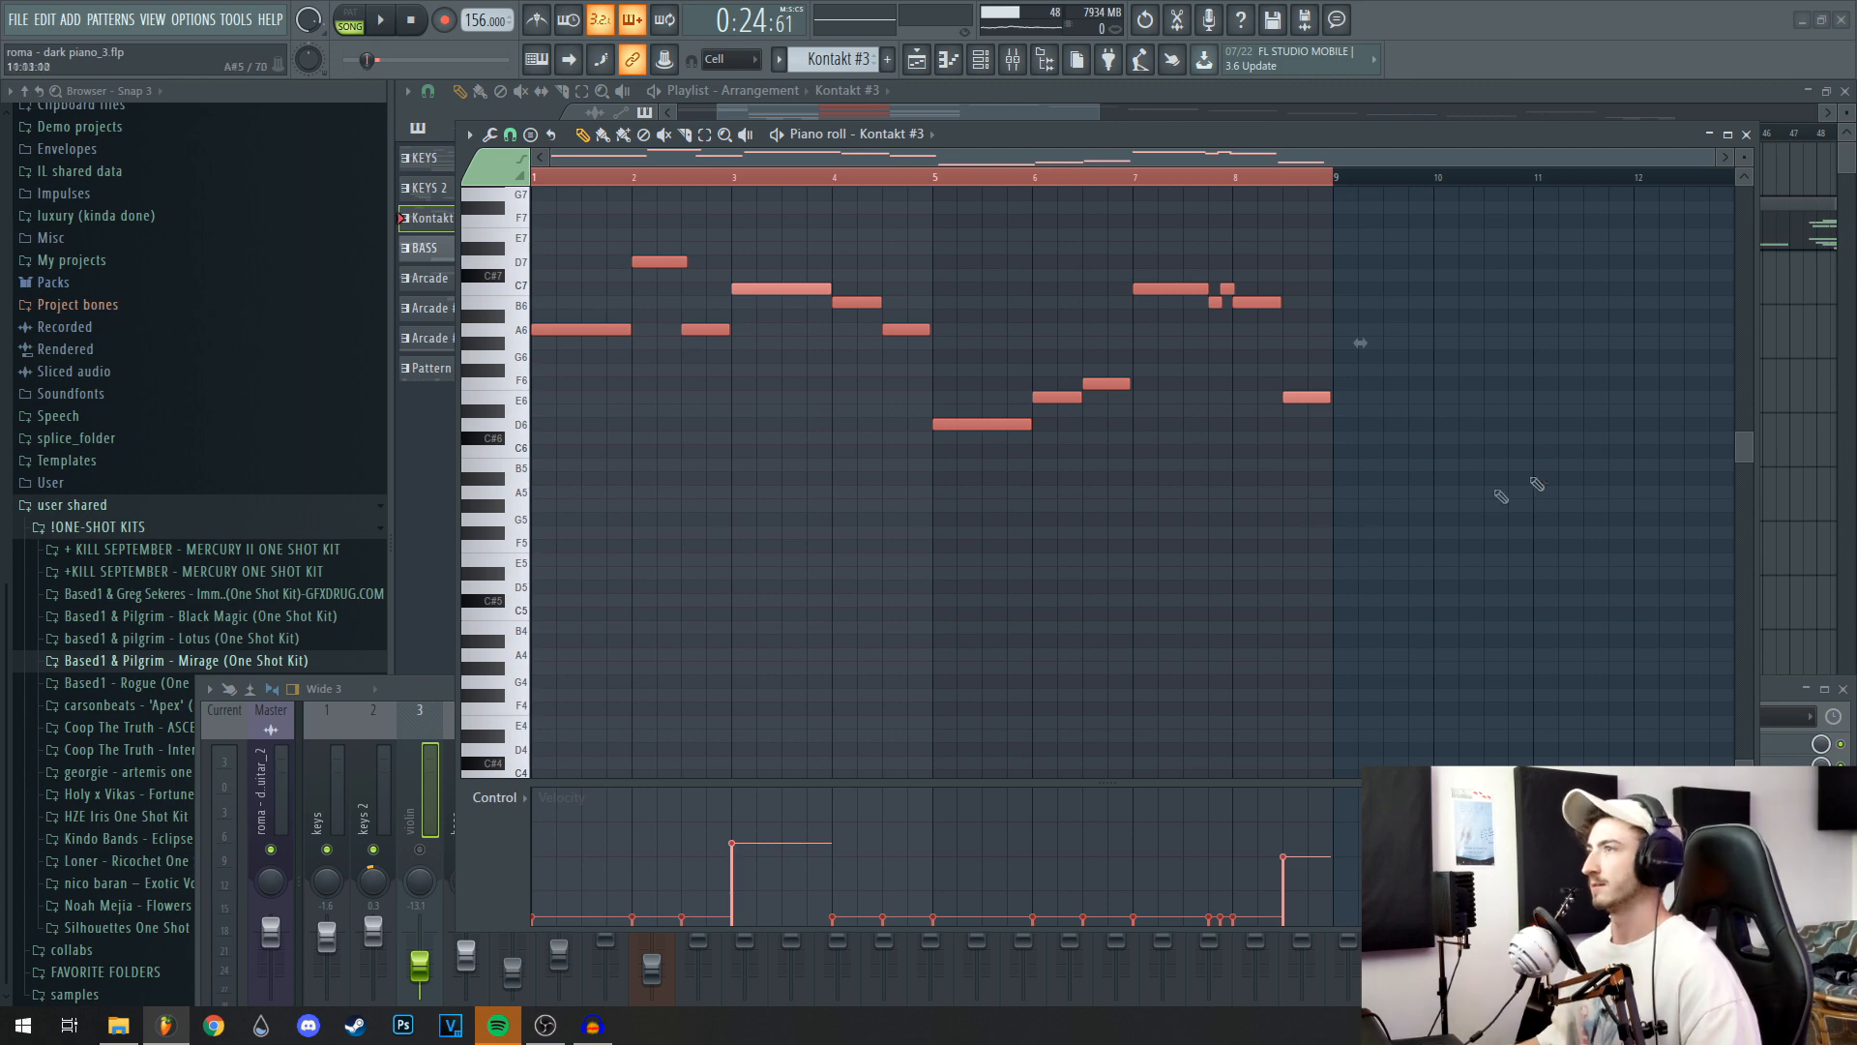
Play the Kontakt #3 violin melody in the piano roll from the start of the pattern.
{"action": "left_click", "coordinate": [459, 691]}
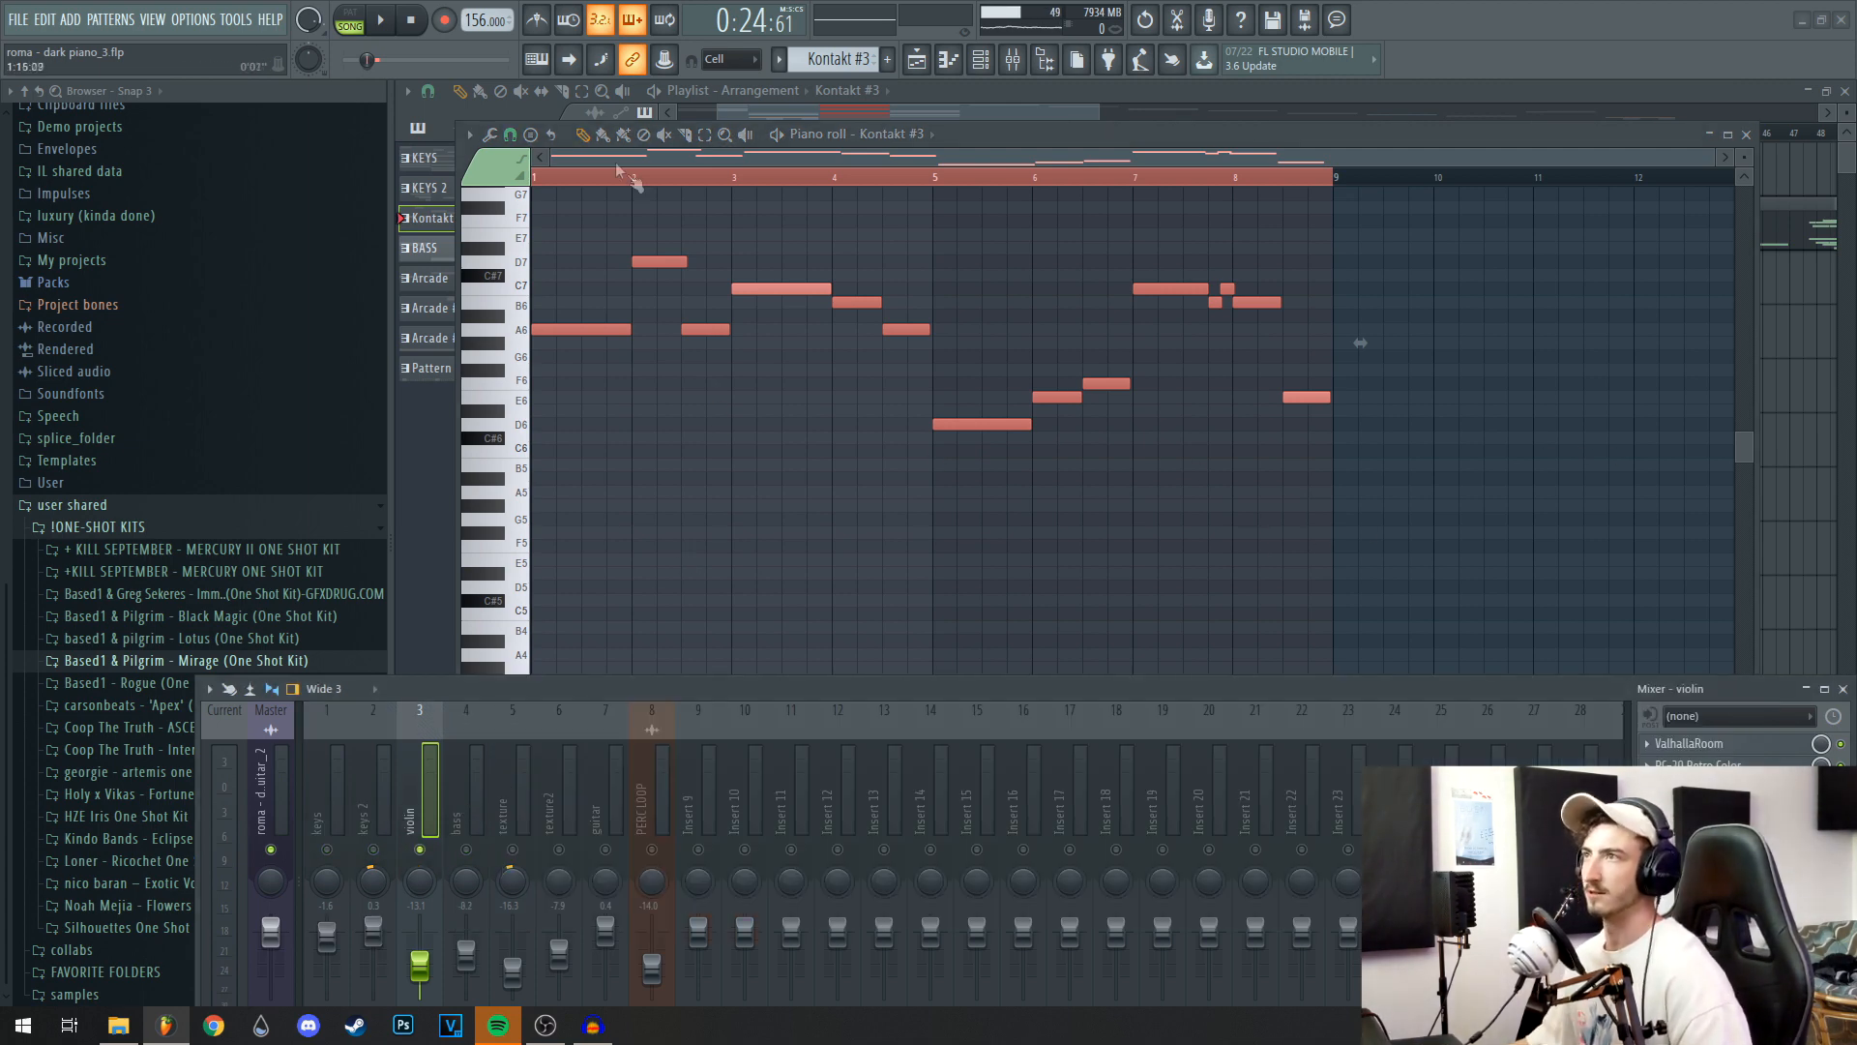
{"action": "left_click", "coordinate": [567, 185]}
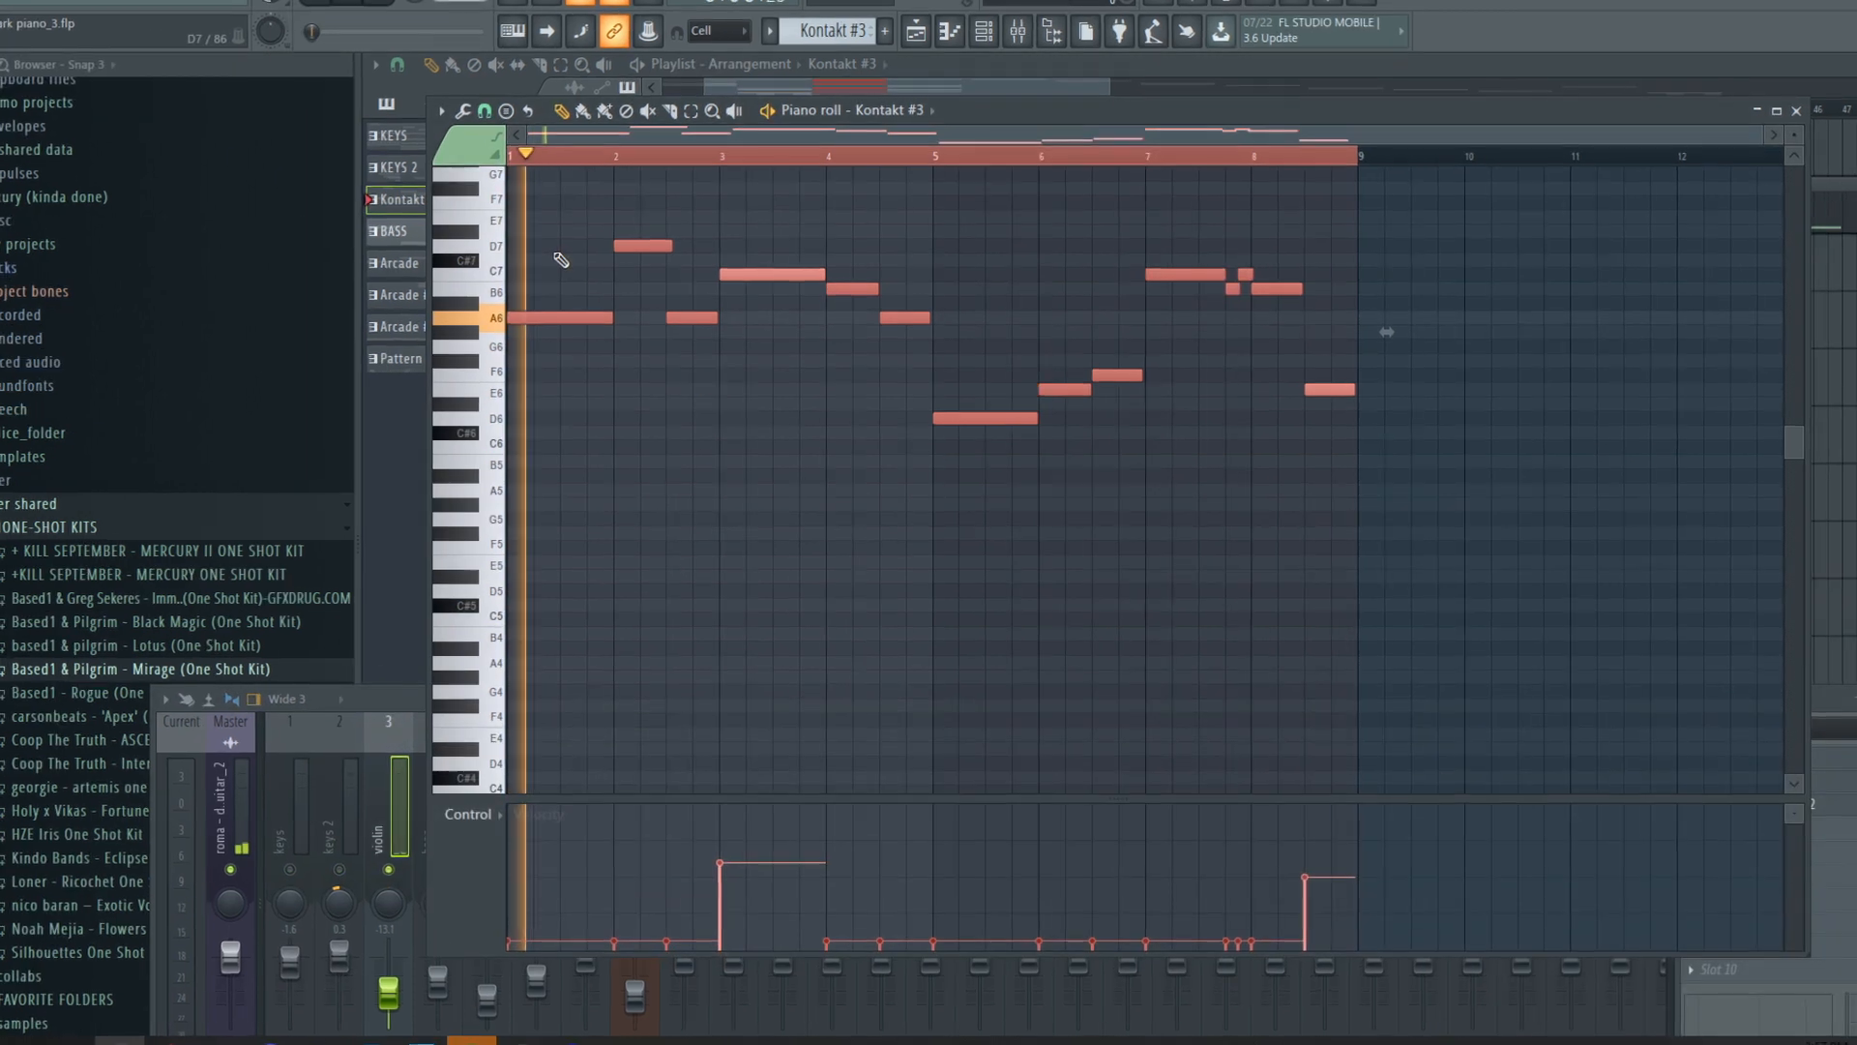
{"action": "scroll", "coordinate": [564, 266], "scroll_direction": "up", "scroll_amount": 3}
{"action": "left_click", "coordinate": [643, 290], "text": "ctrl"}
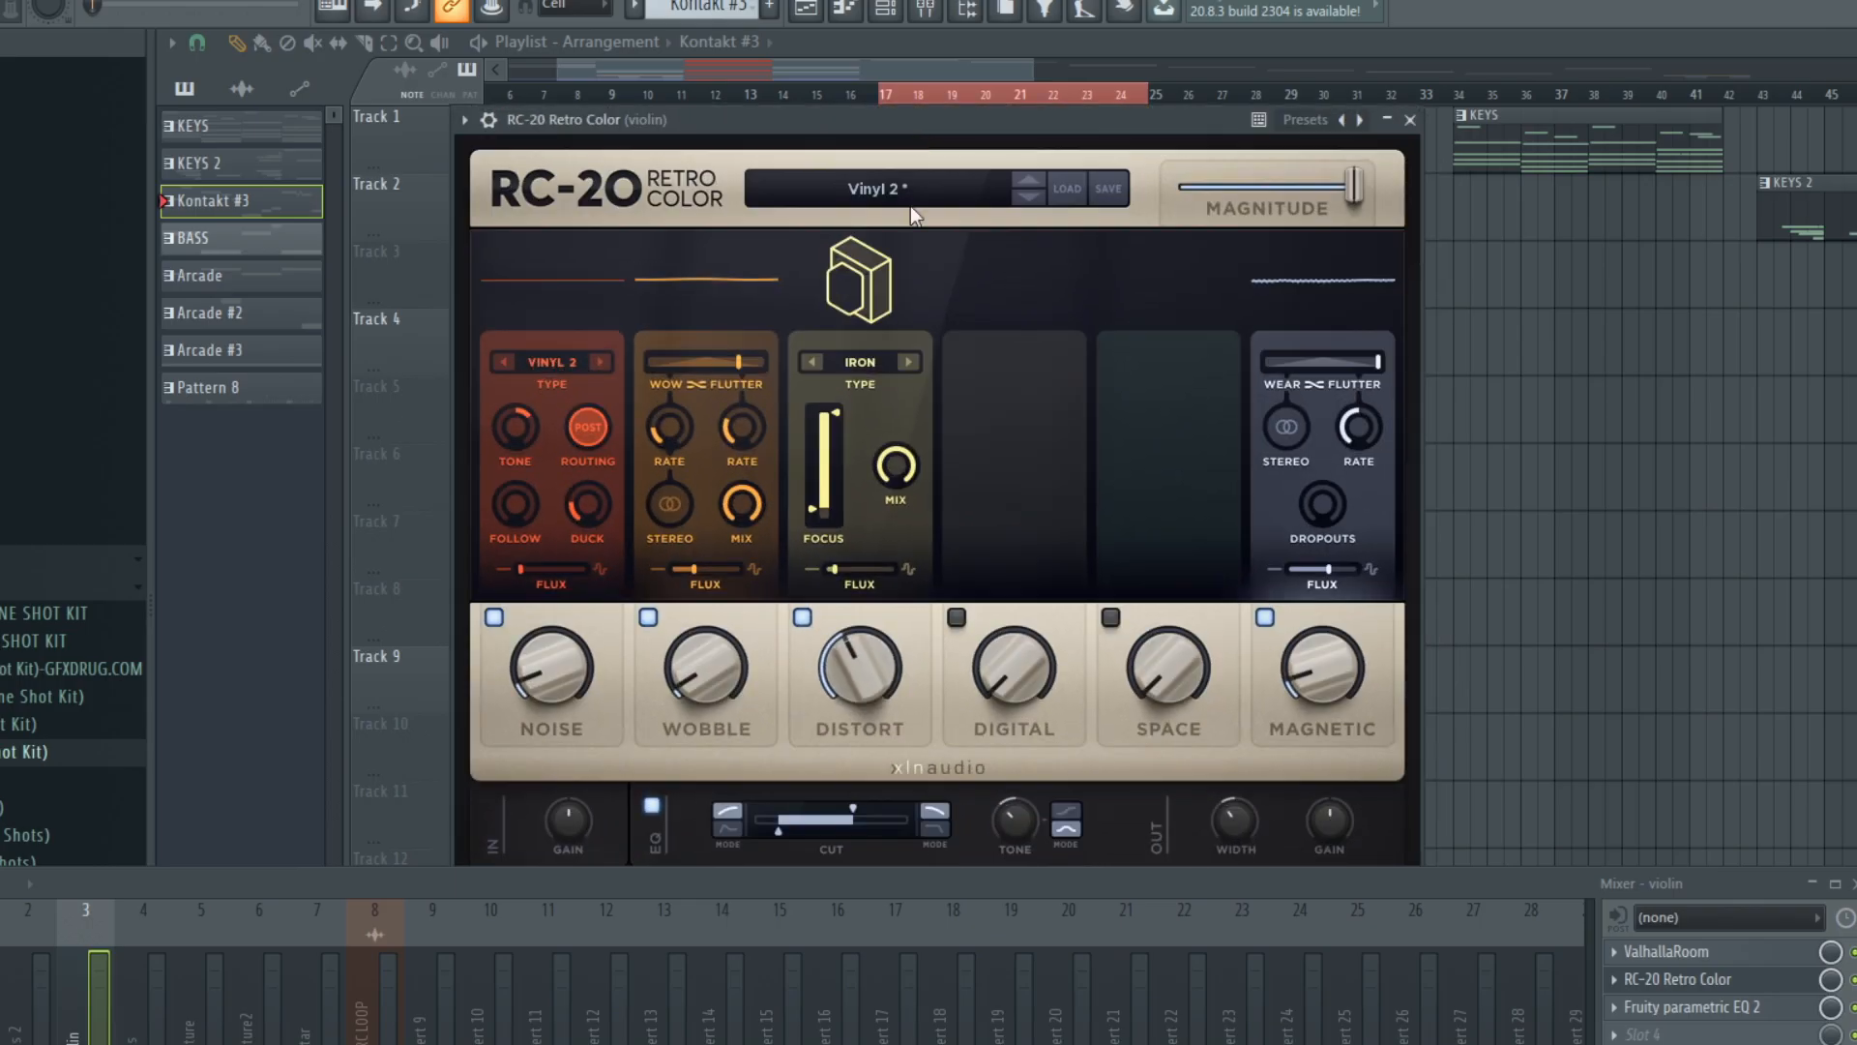
View the violin channel's RC-20 Retro Color and Fruity Parametric EQ 2 settings, and close both effects.
{"action": "left_click", "coordinate": [1409, 119]}
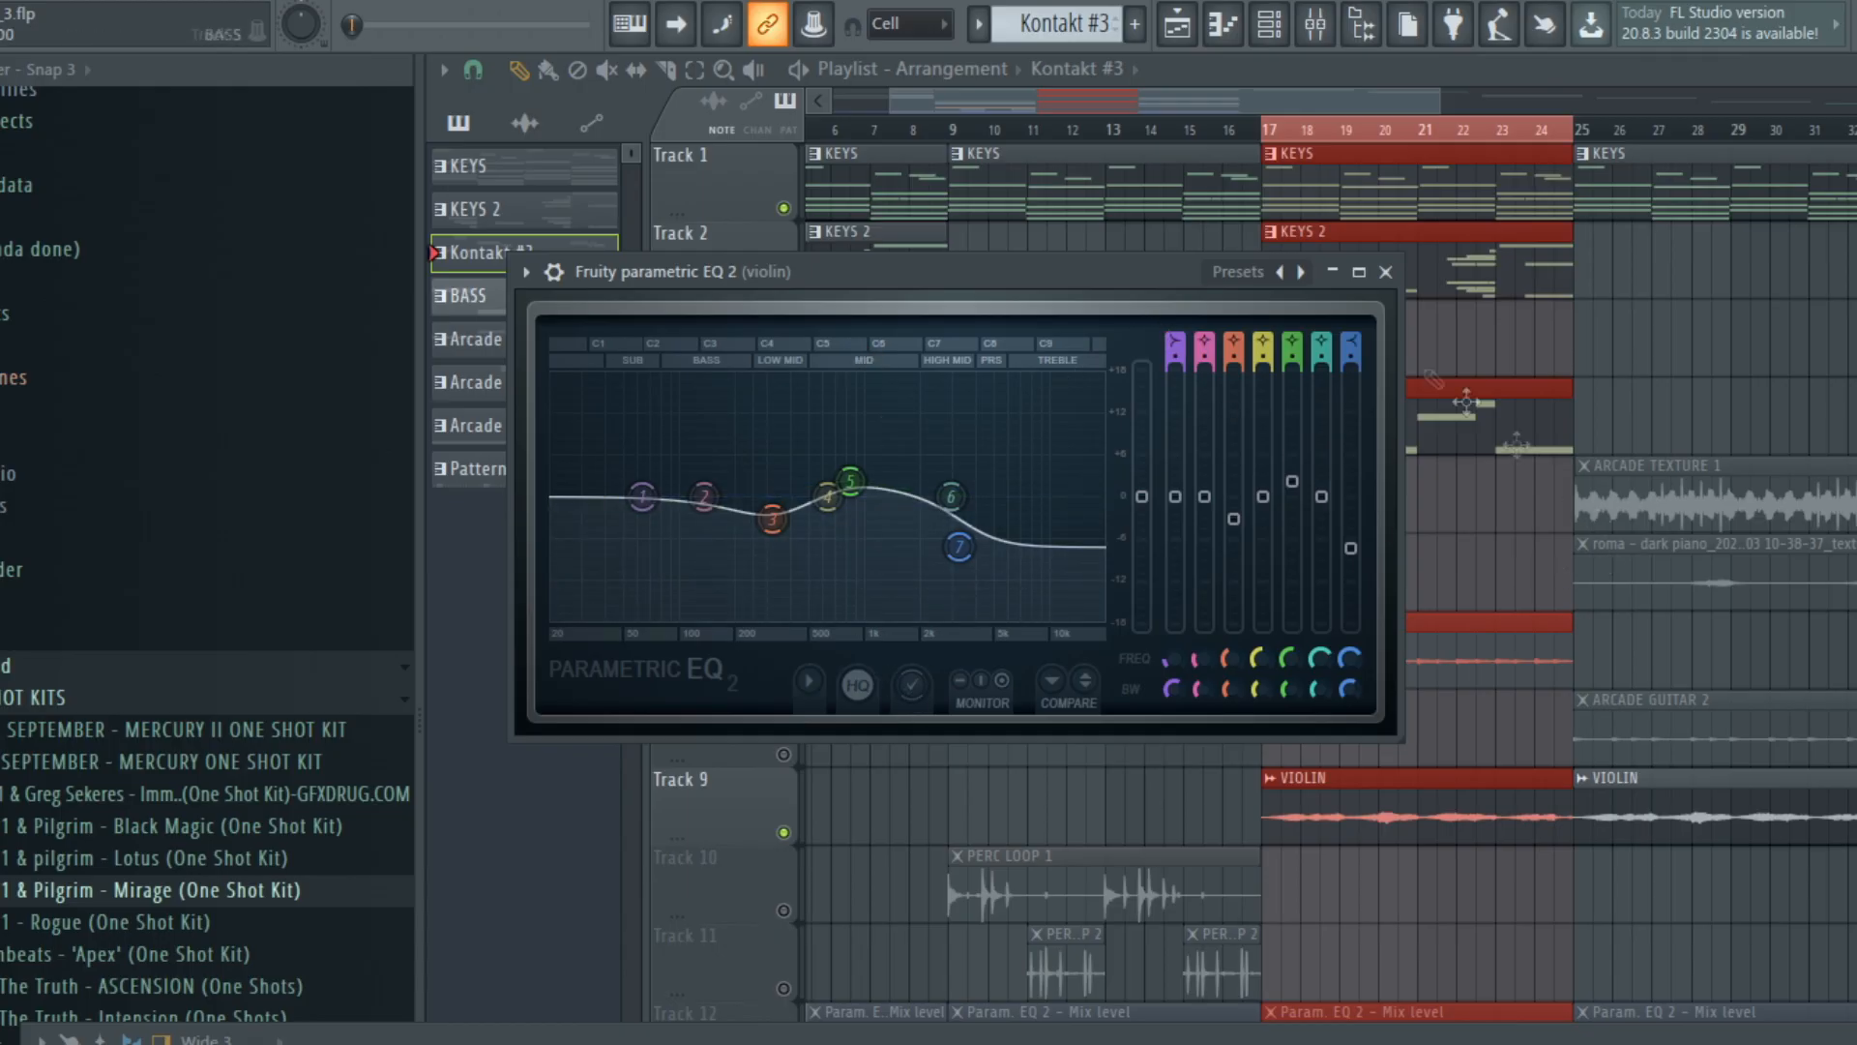
{"action": "left_click", "coordinate": [1385, 272]}
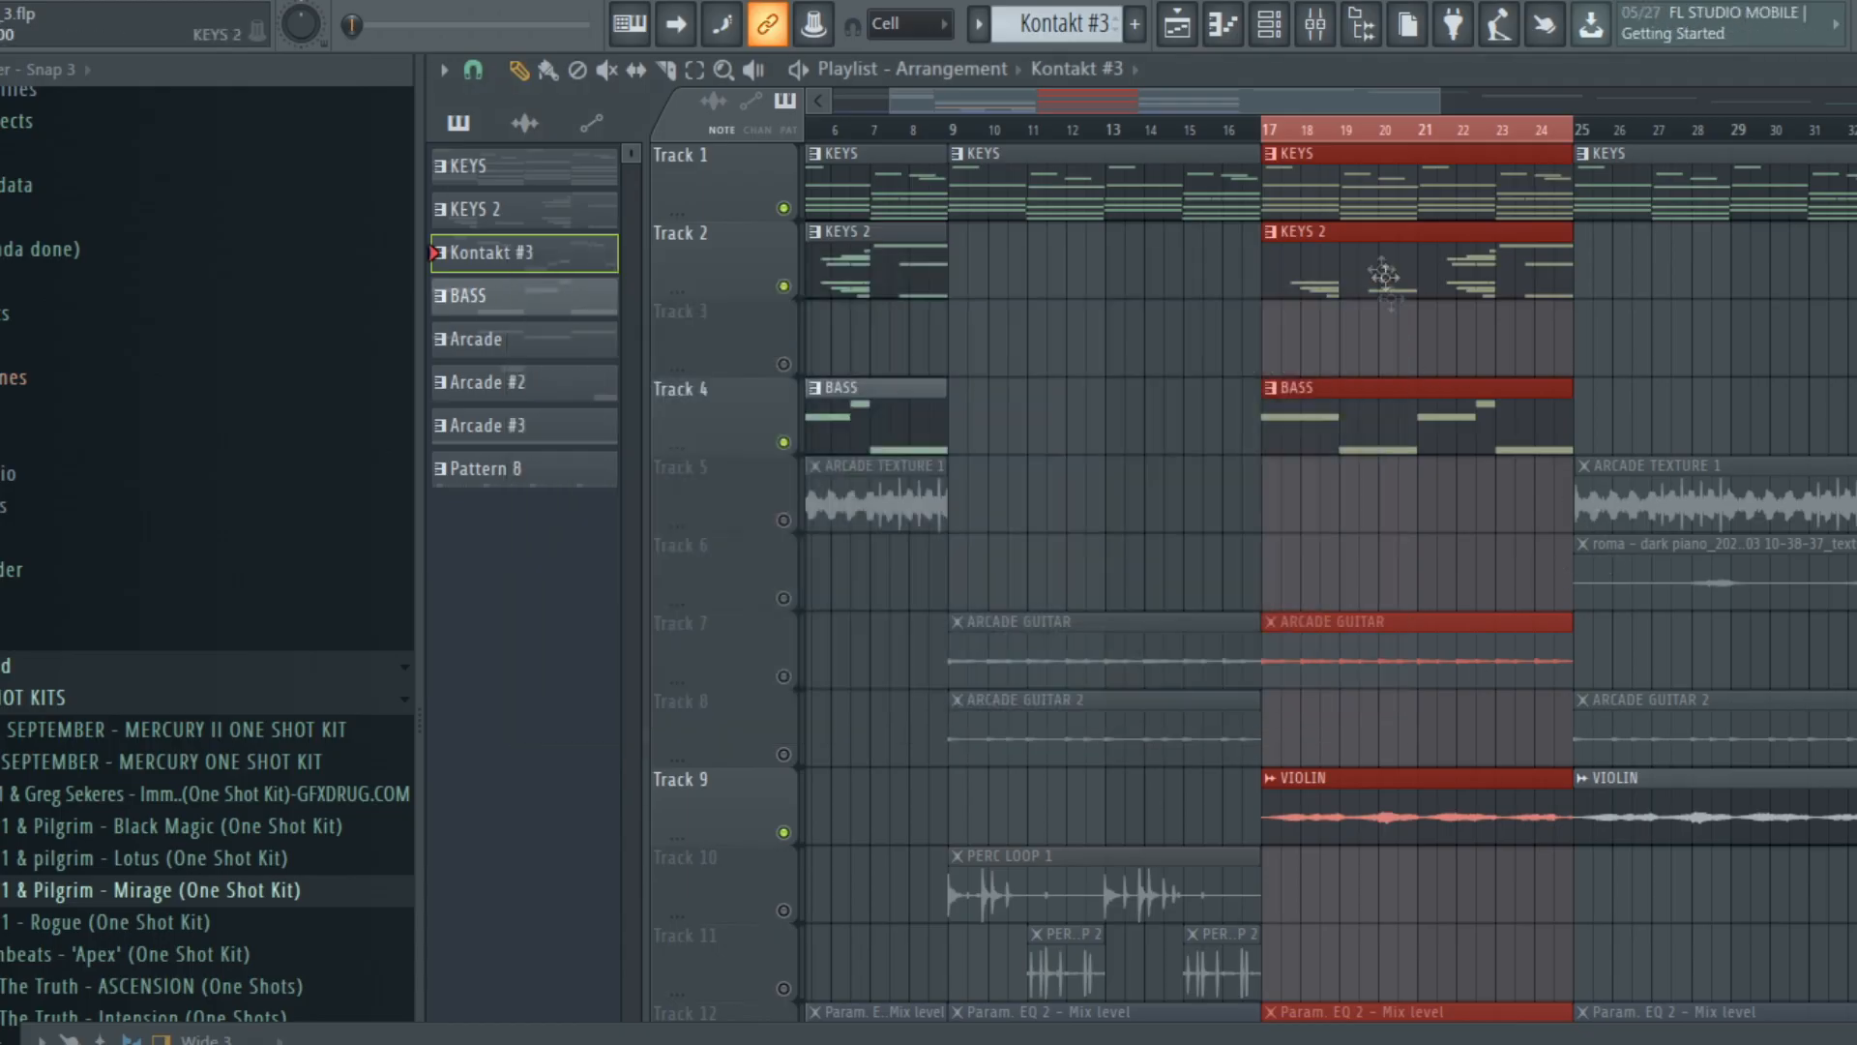
{"action": "left_click", "coordinate": [1430, 452]}
Show the VIOLIN audio clip's sample settings beside its playlist clips, and close them.
{"action": "double_click", "coordinate": [1104, 609]}
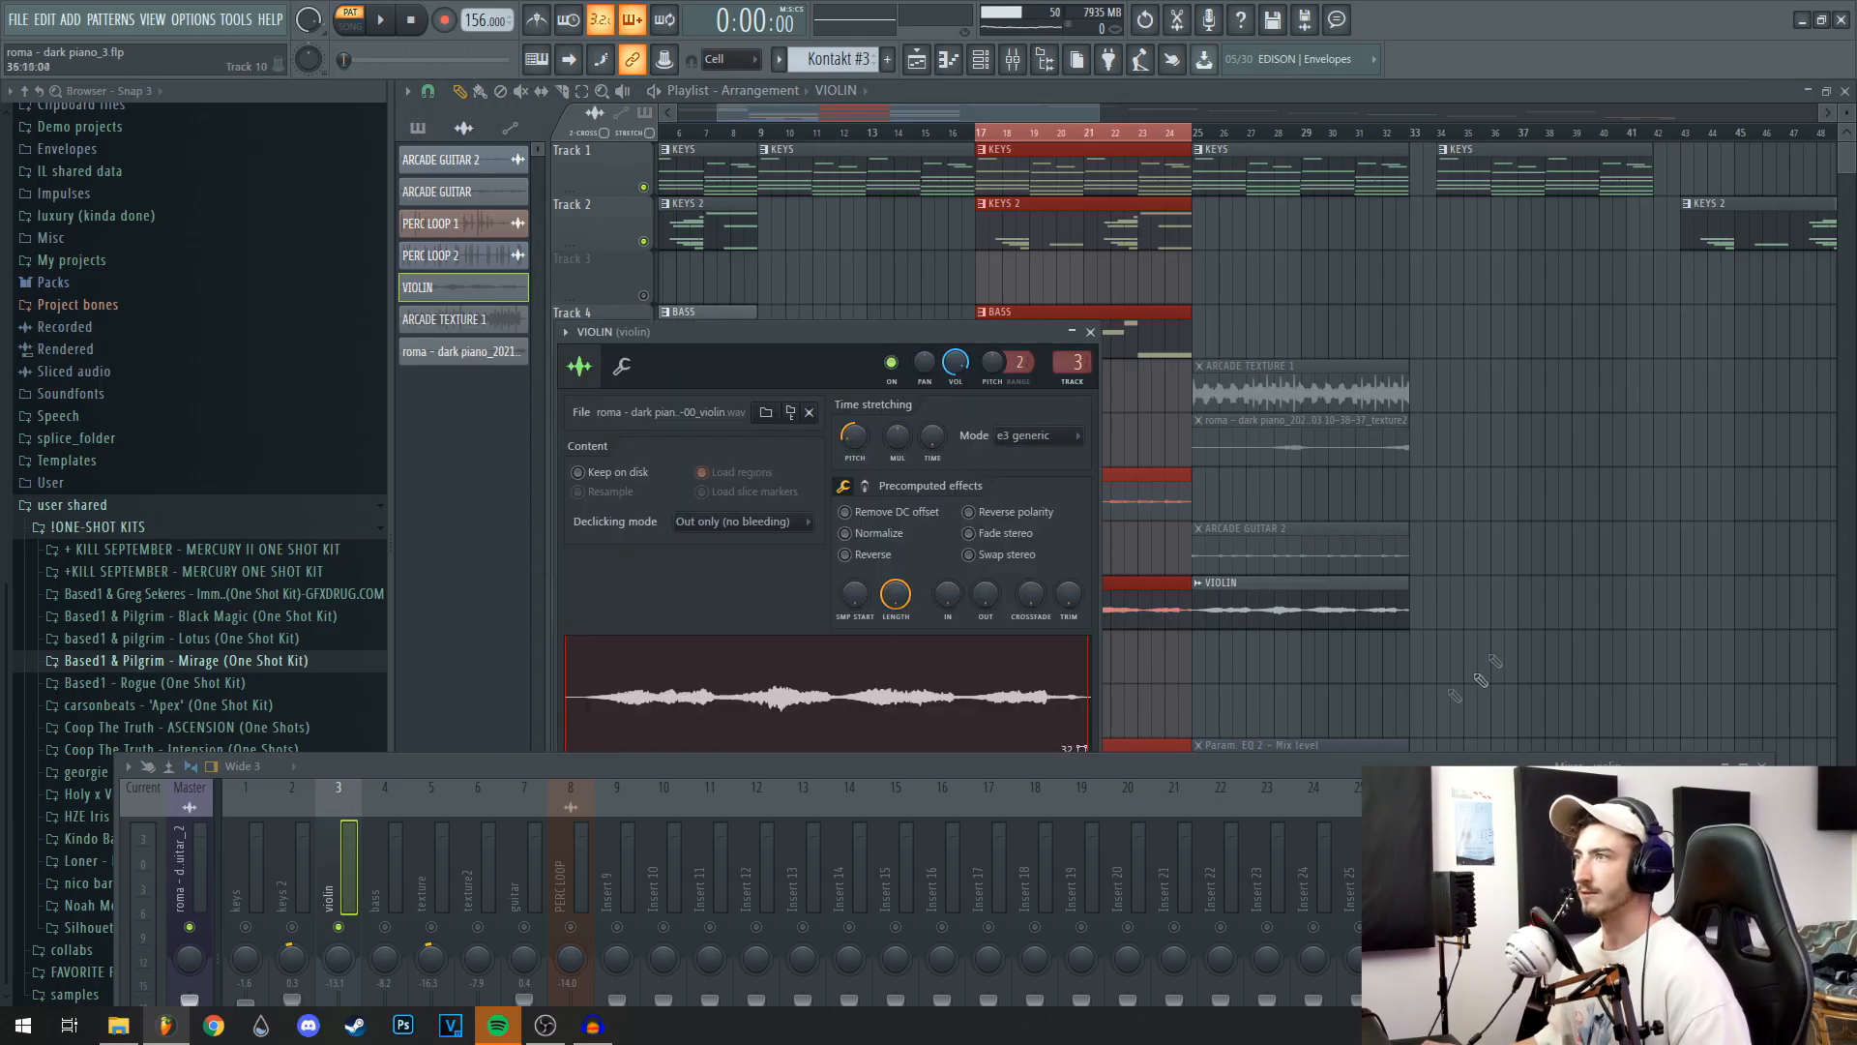
{"action": "left_click_drag", "start_coordinate": [902, 334], "coordinate": [1544, 137]}
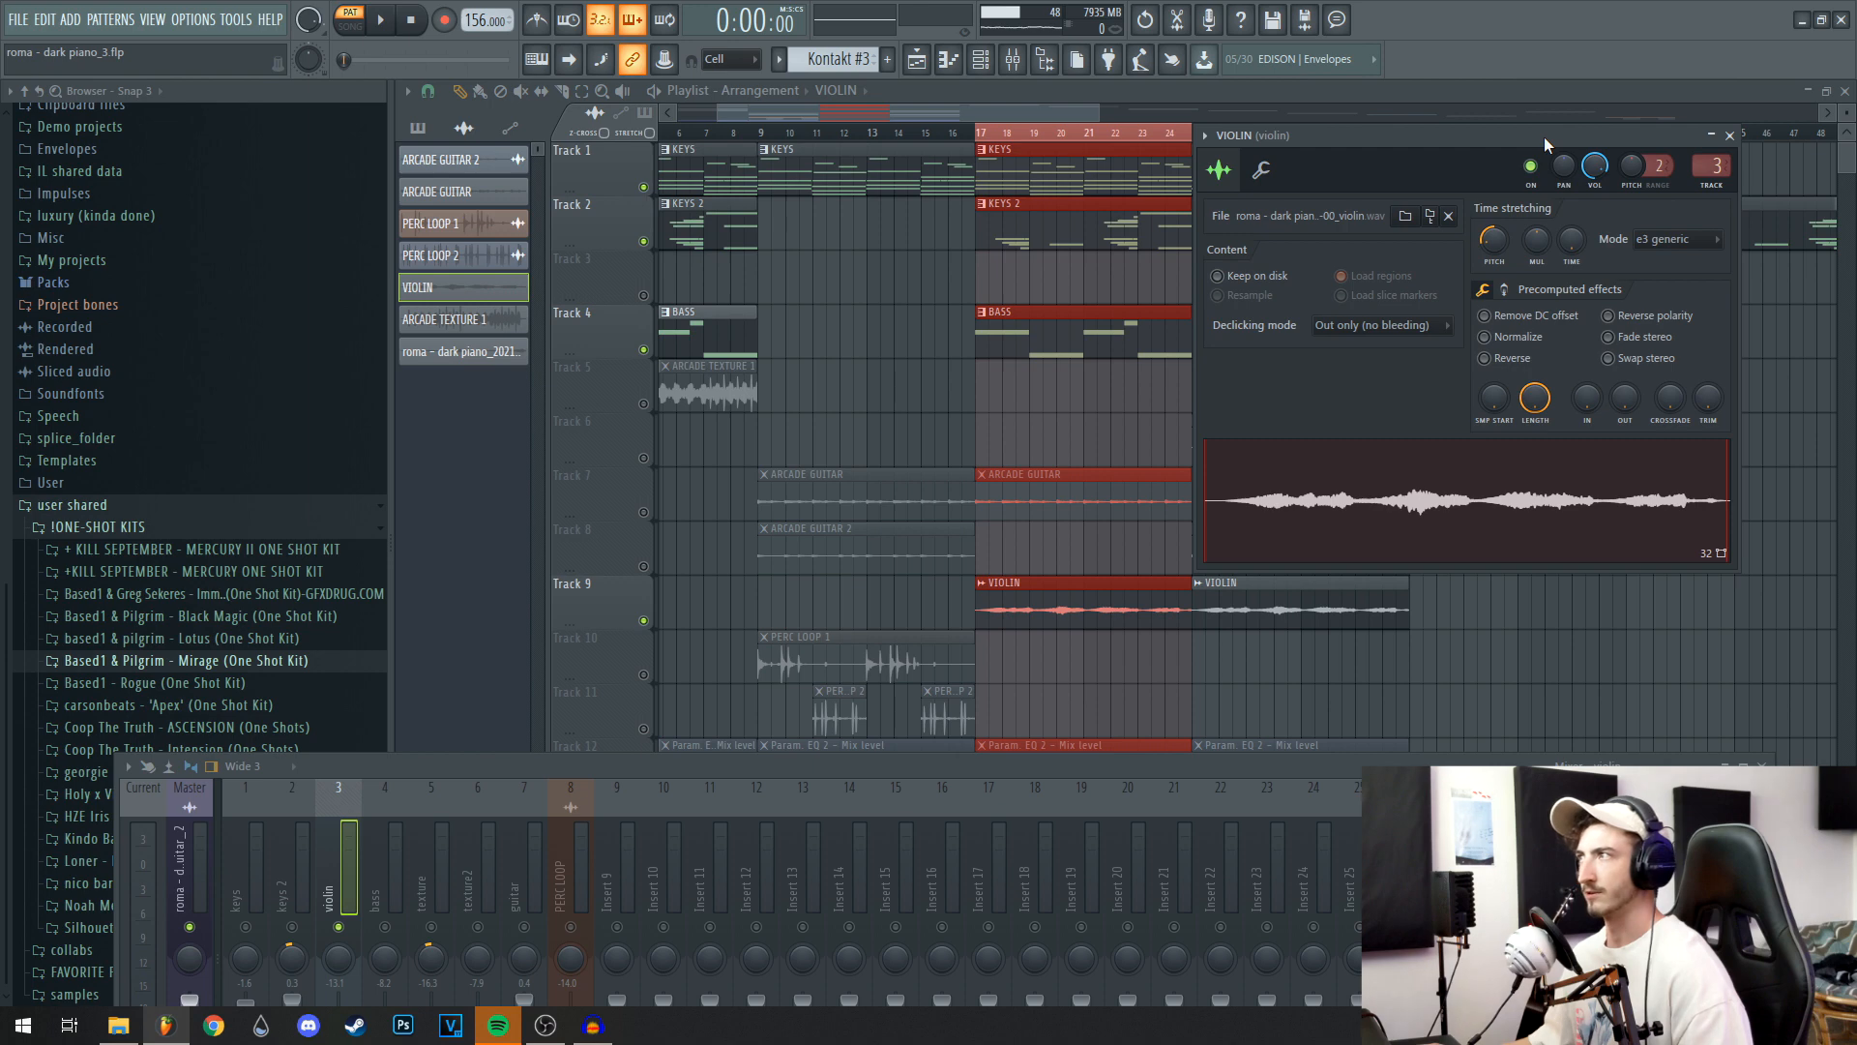
{"action": "left_click", "coordinate": [1728, 136]}
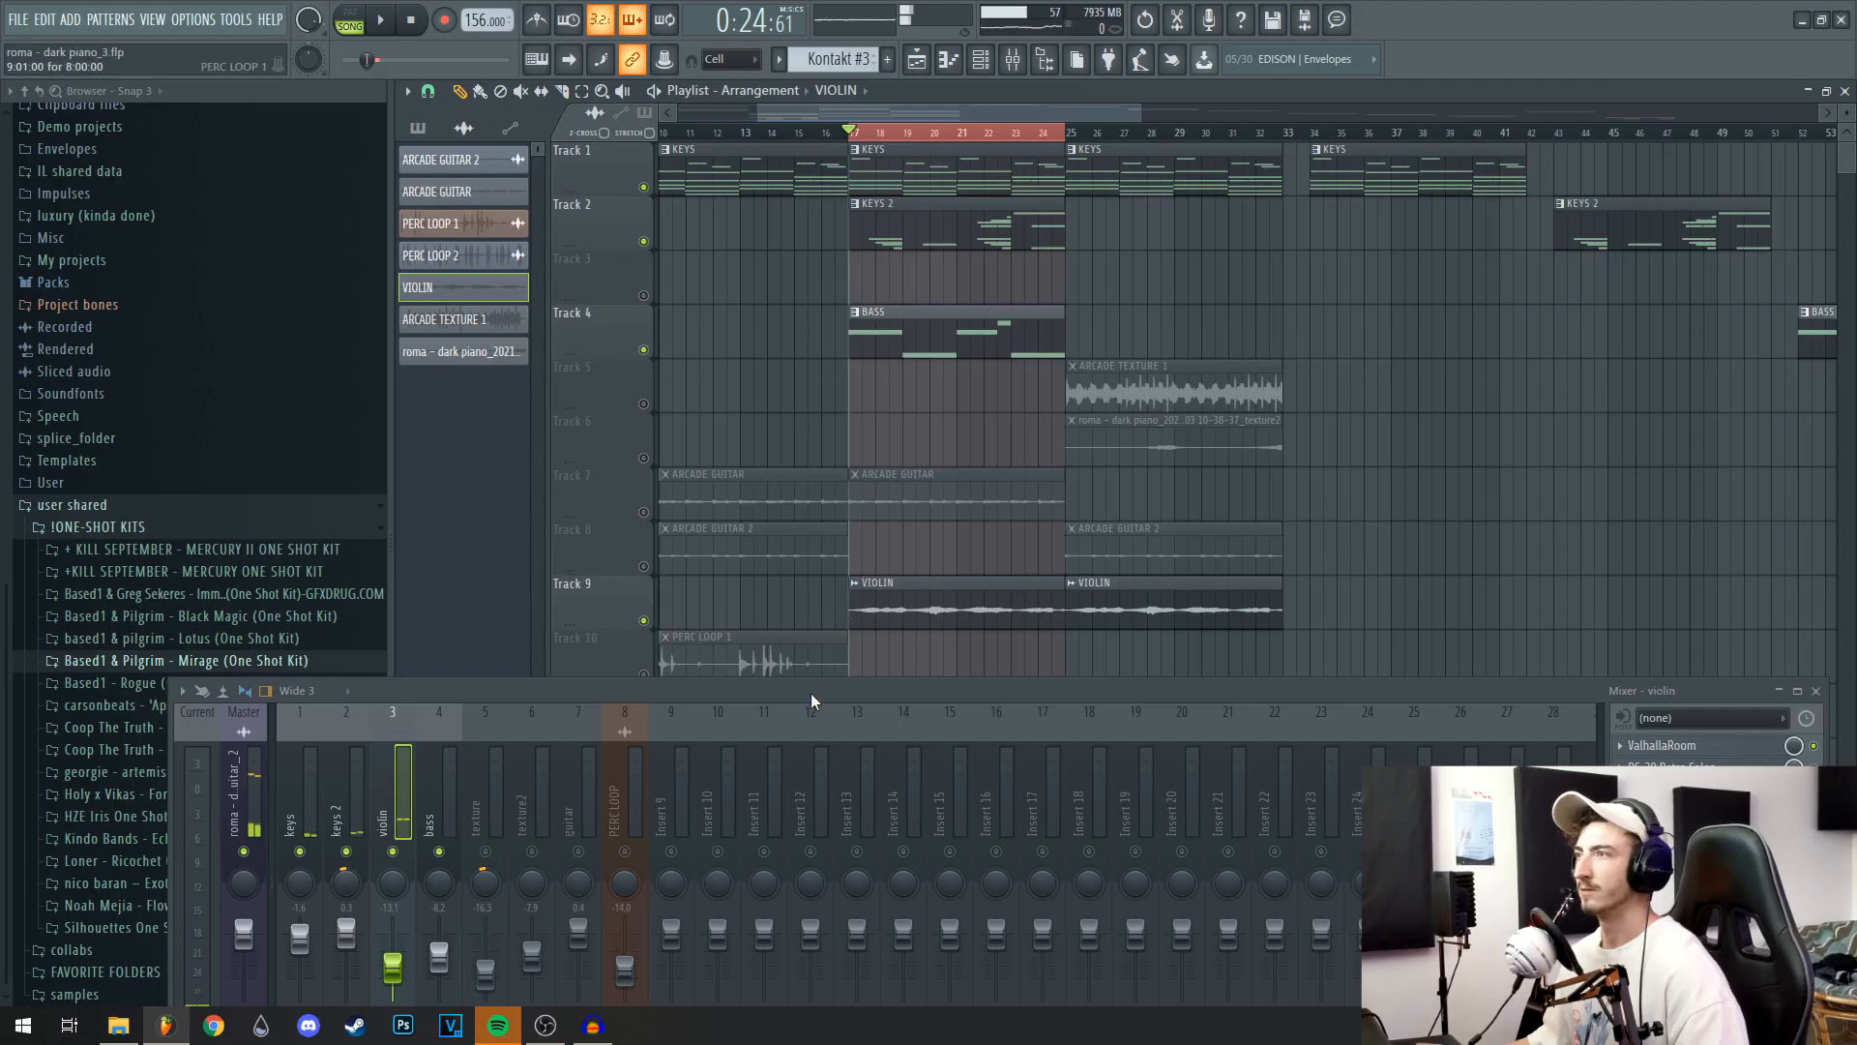
Hide the mixer and show the Arcade texture instrument with its Flat Concerto kit.
{"action": "left_click_drag", "start_coordinate": [811, 692], "coordinate": [1282, 591]}
{"action": "key", "text": "F9"}
{"action": "scroll", "coordinate": [948, 555], "scroll_direction": "left", "scroll_amount": 5}
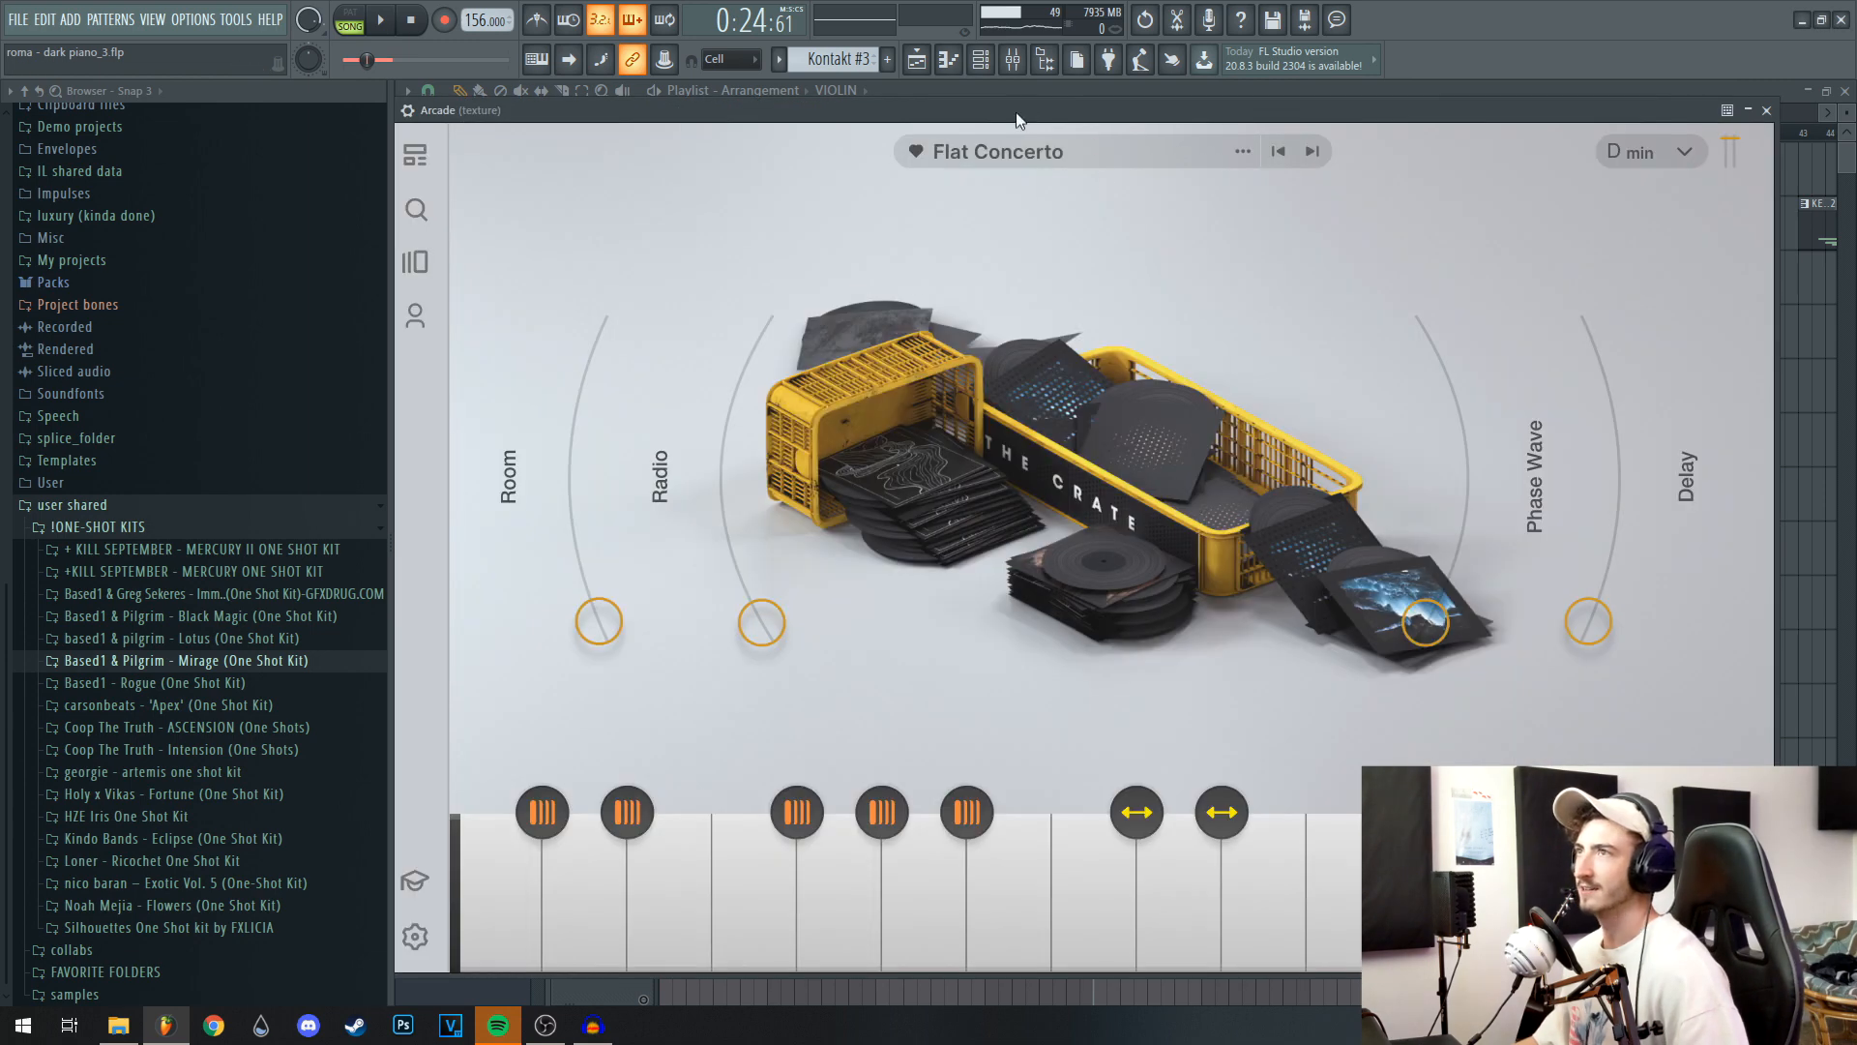
{"action": "left_click_drag", "start_coordinate": [1017, 112], "coordinate": [1070, 112]}
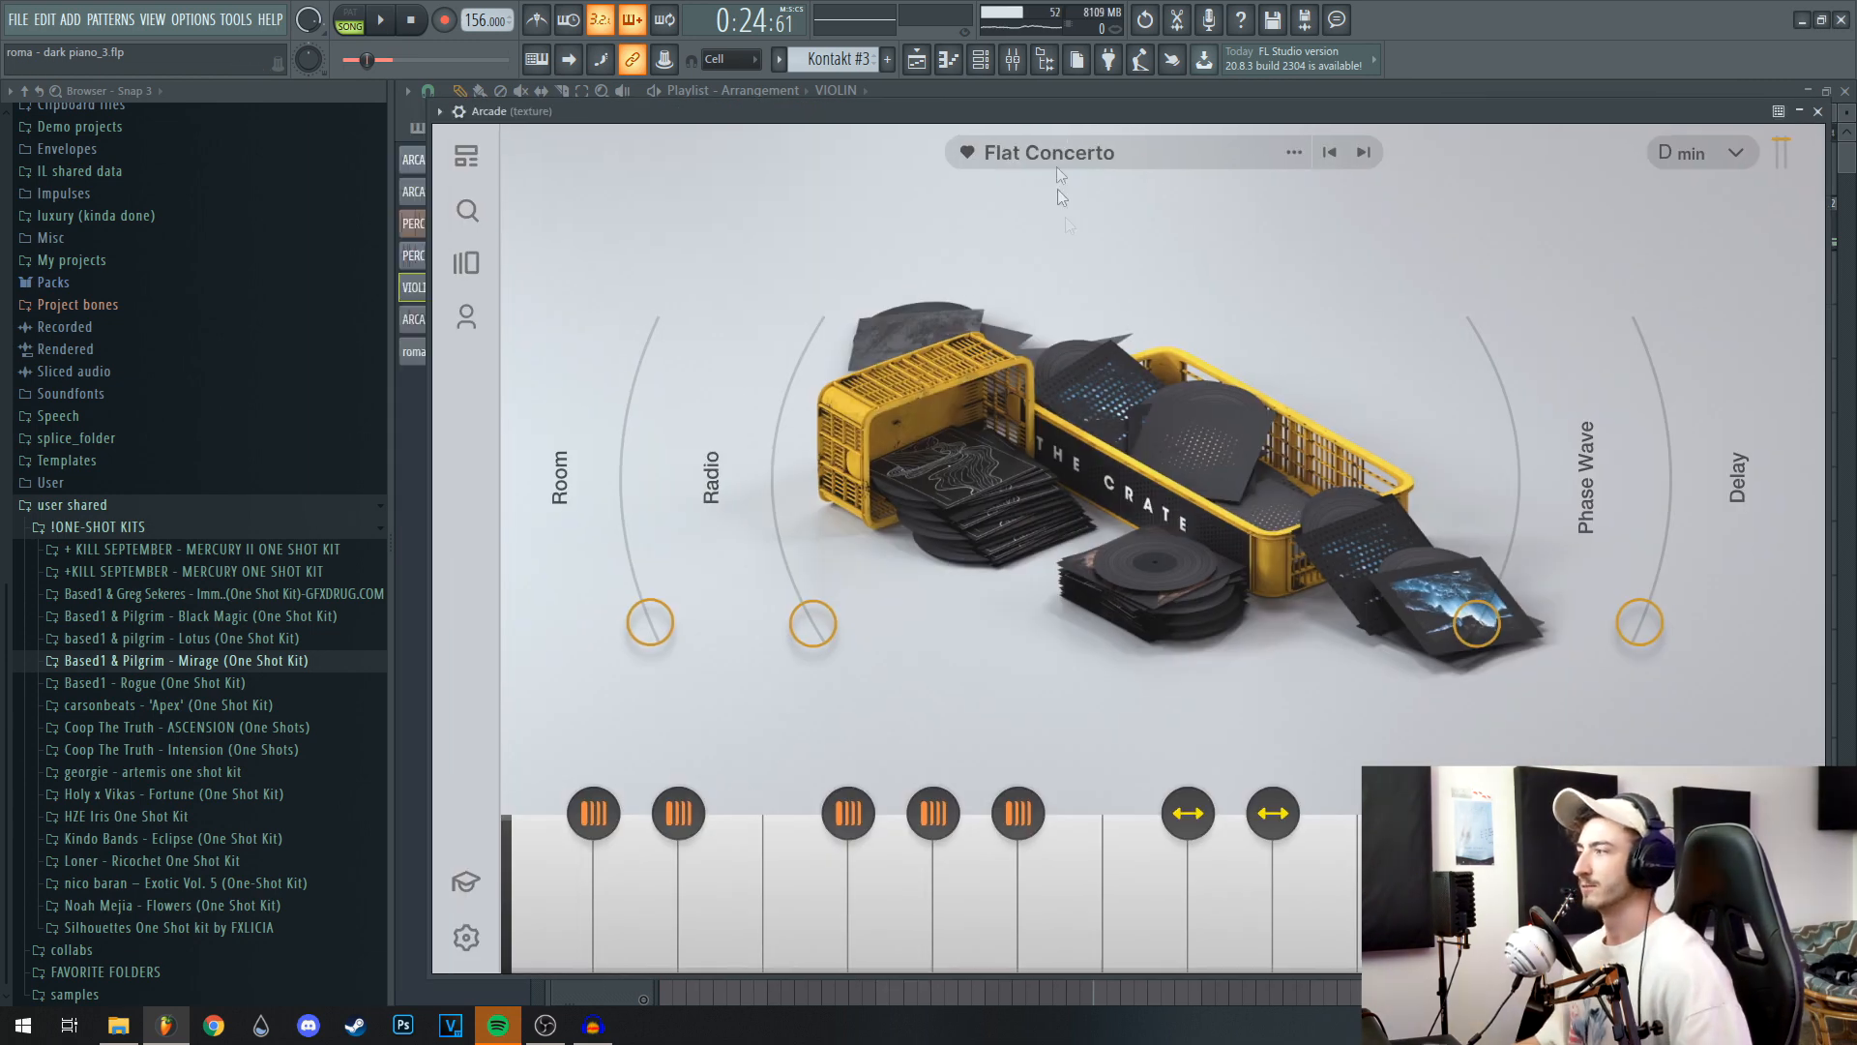
Show the instrument and genre filters of Arcade's kit search, and load the Flat Concerto kit from the Trumpet and Classical selection.
{"action": "left_click", "coordinate": [457, 209]}
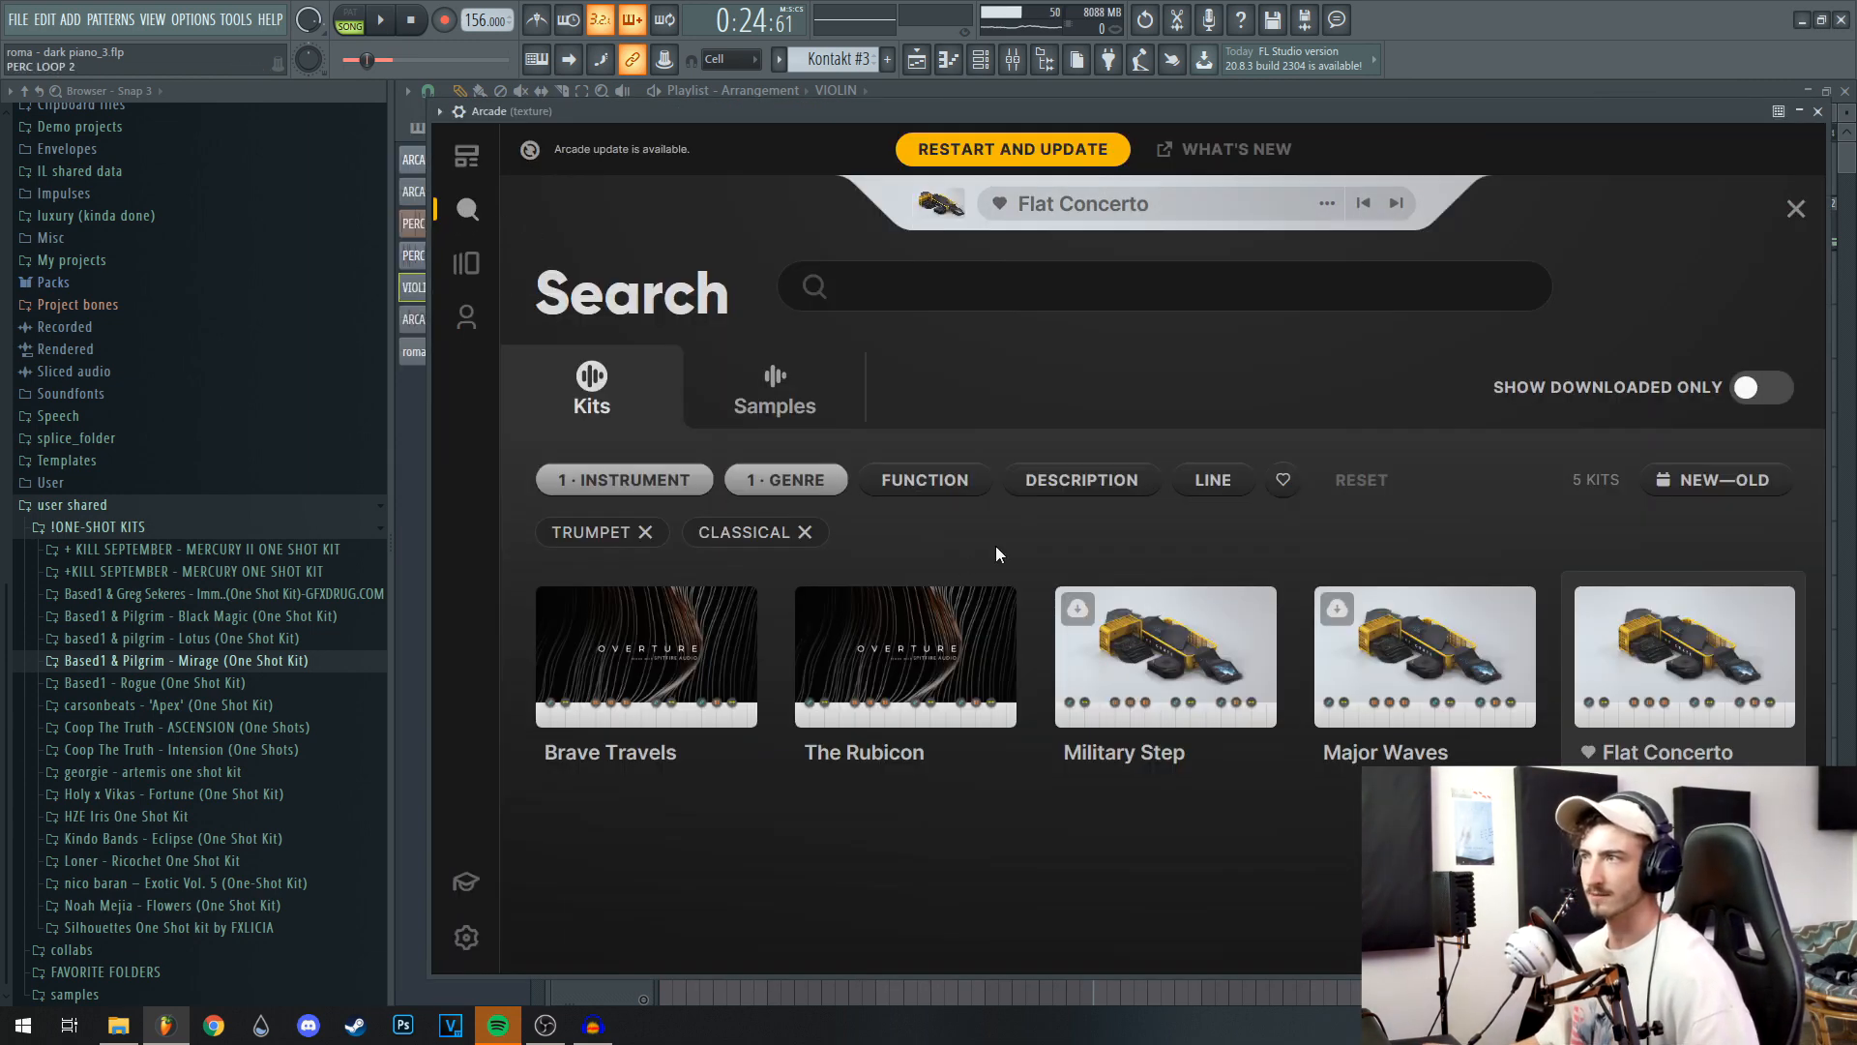
{"action": "left_click", "coordinate": [619, 487]}
{"action": "left_click", "coordinate": [920, 525]}
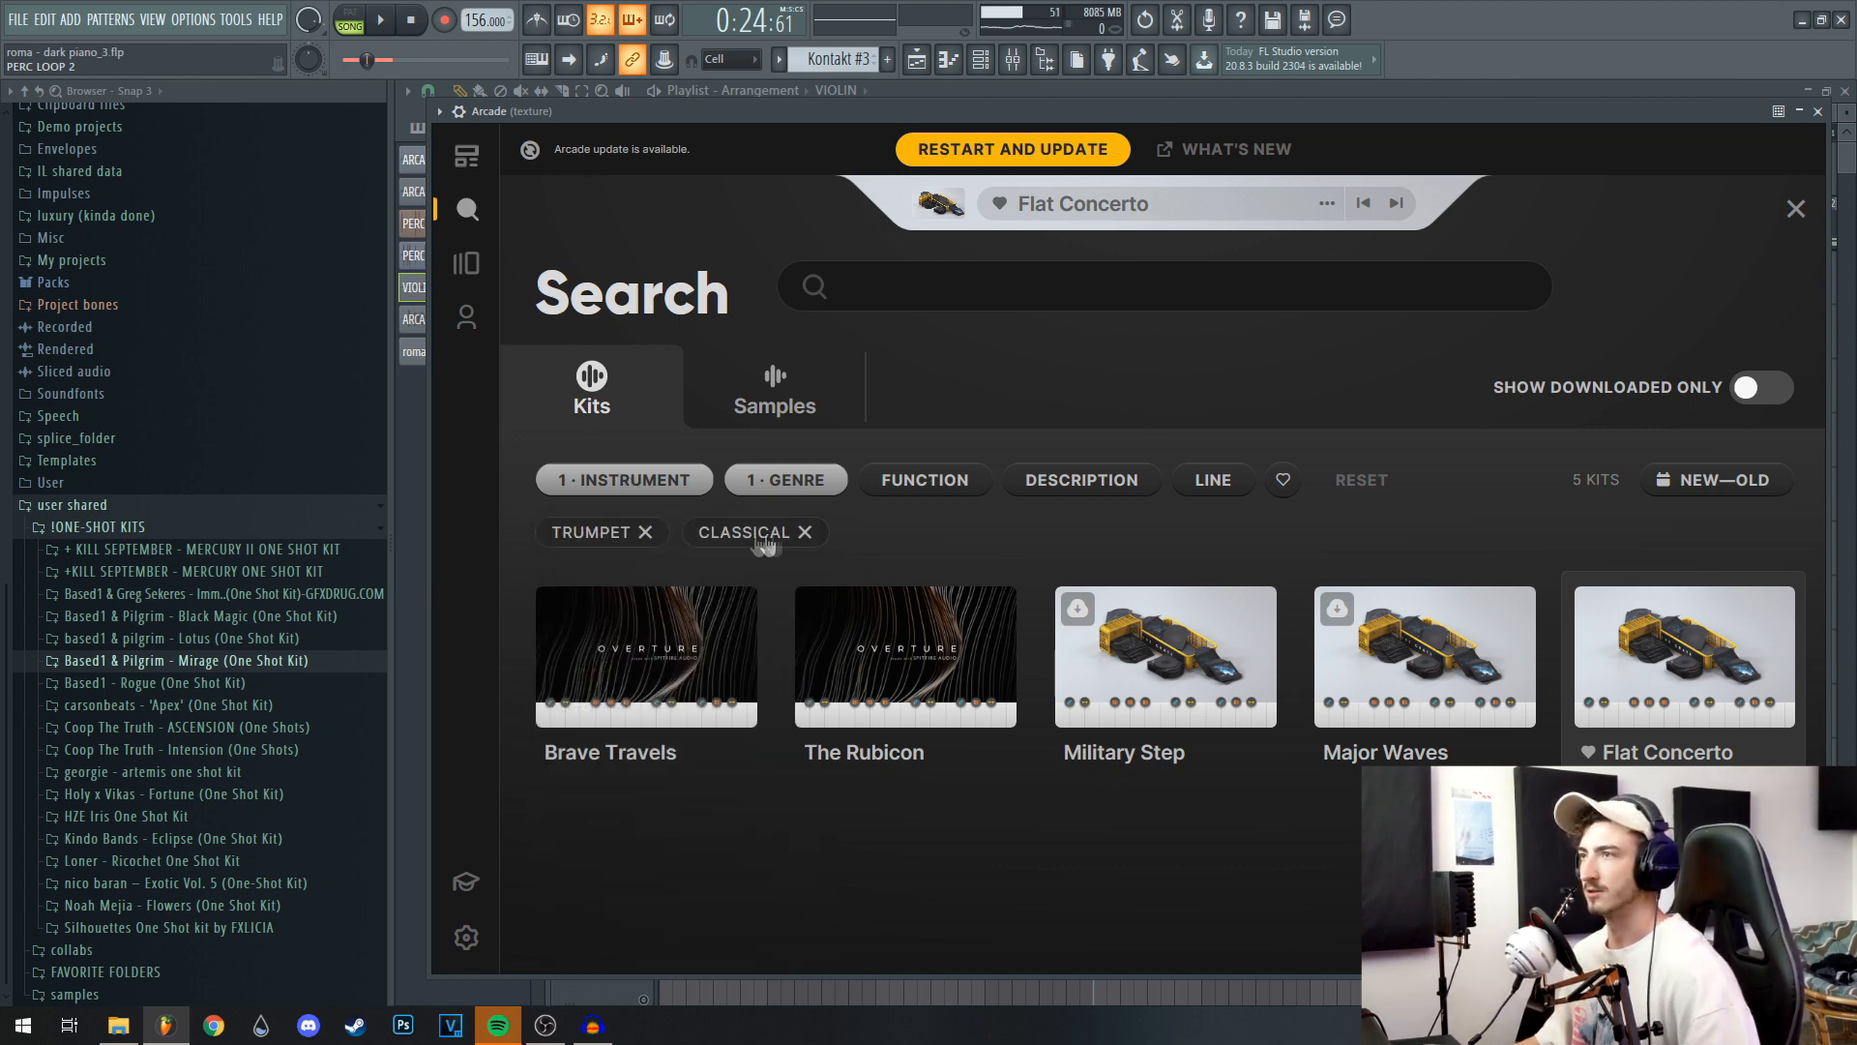
{"action": "left_click", "coordinate": [784, 484]}
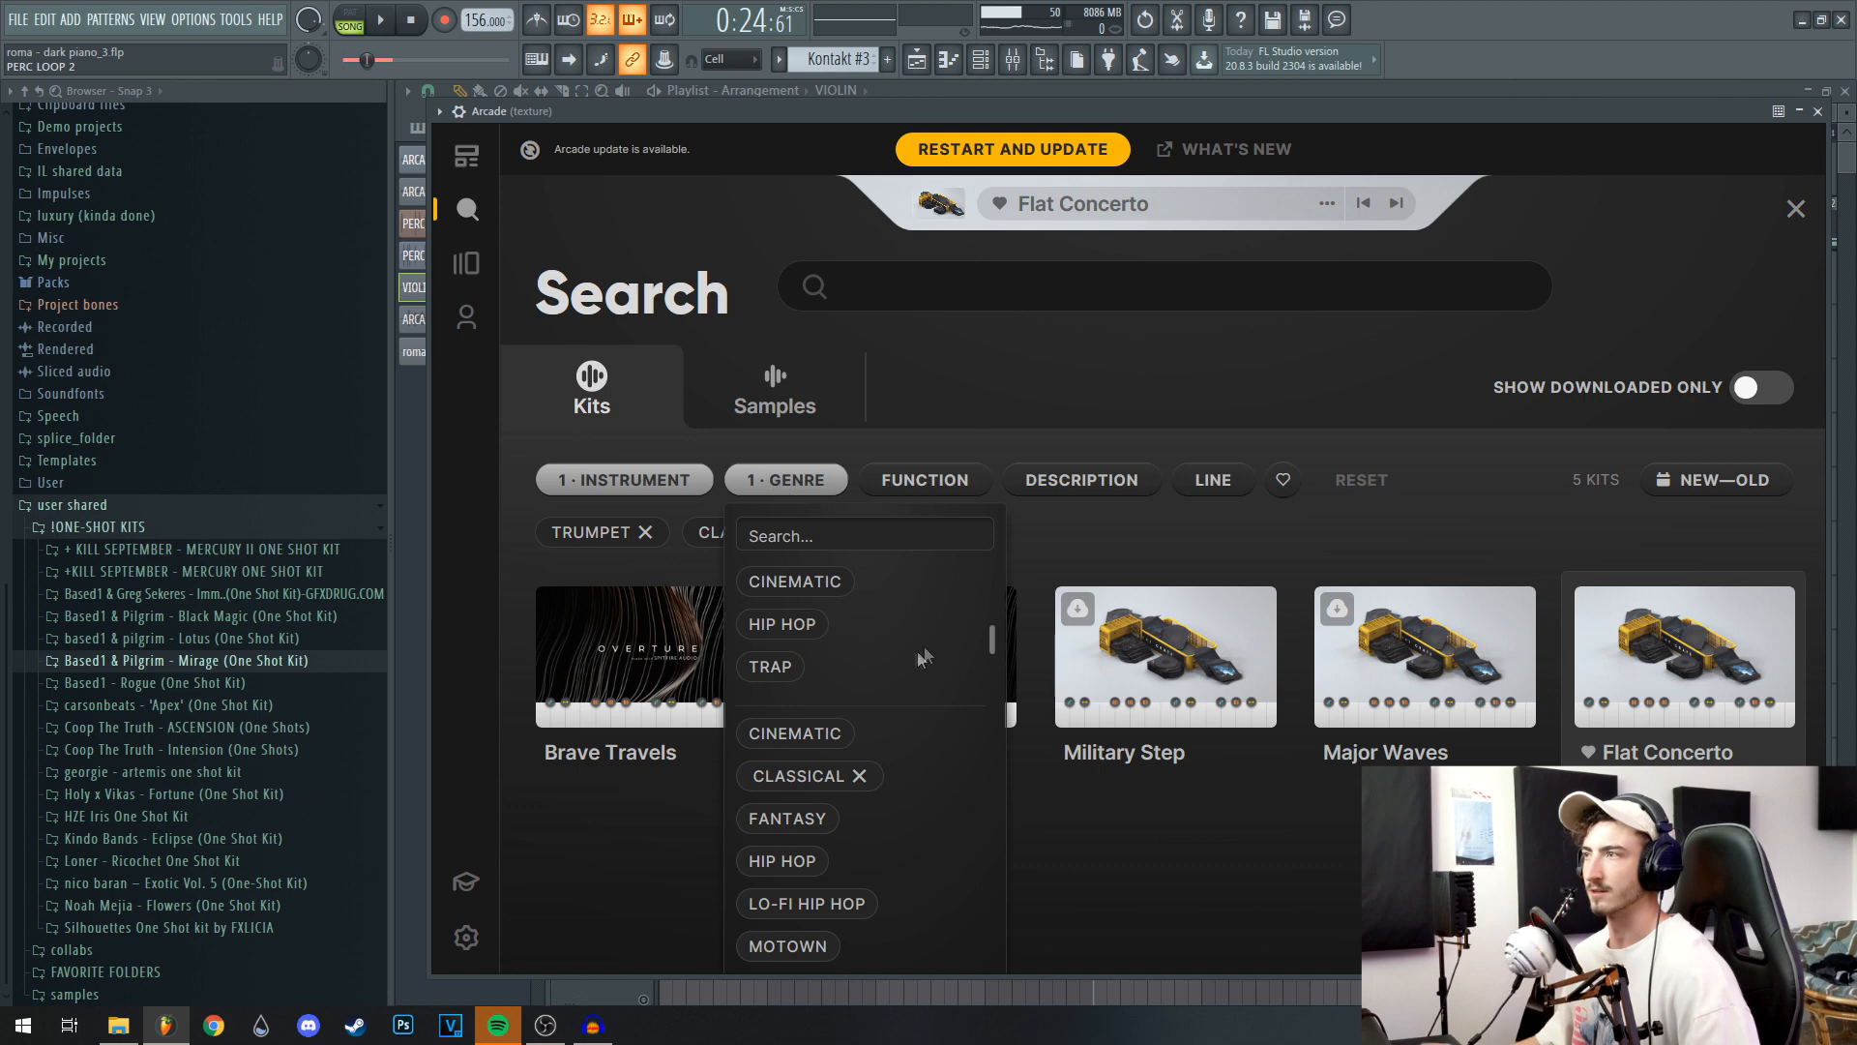
{"action": "left_click", "coordinate": [691, 548]}
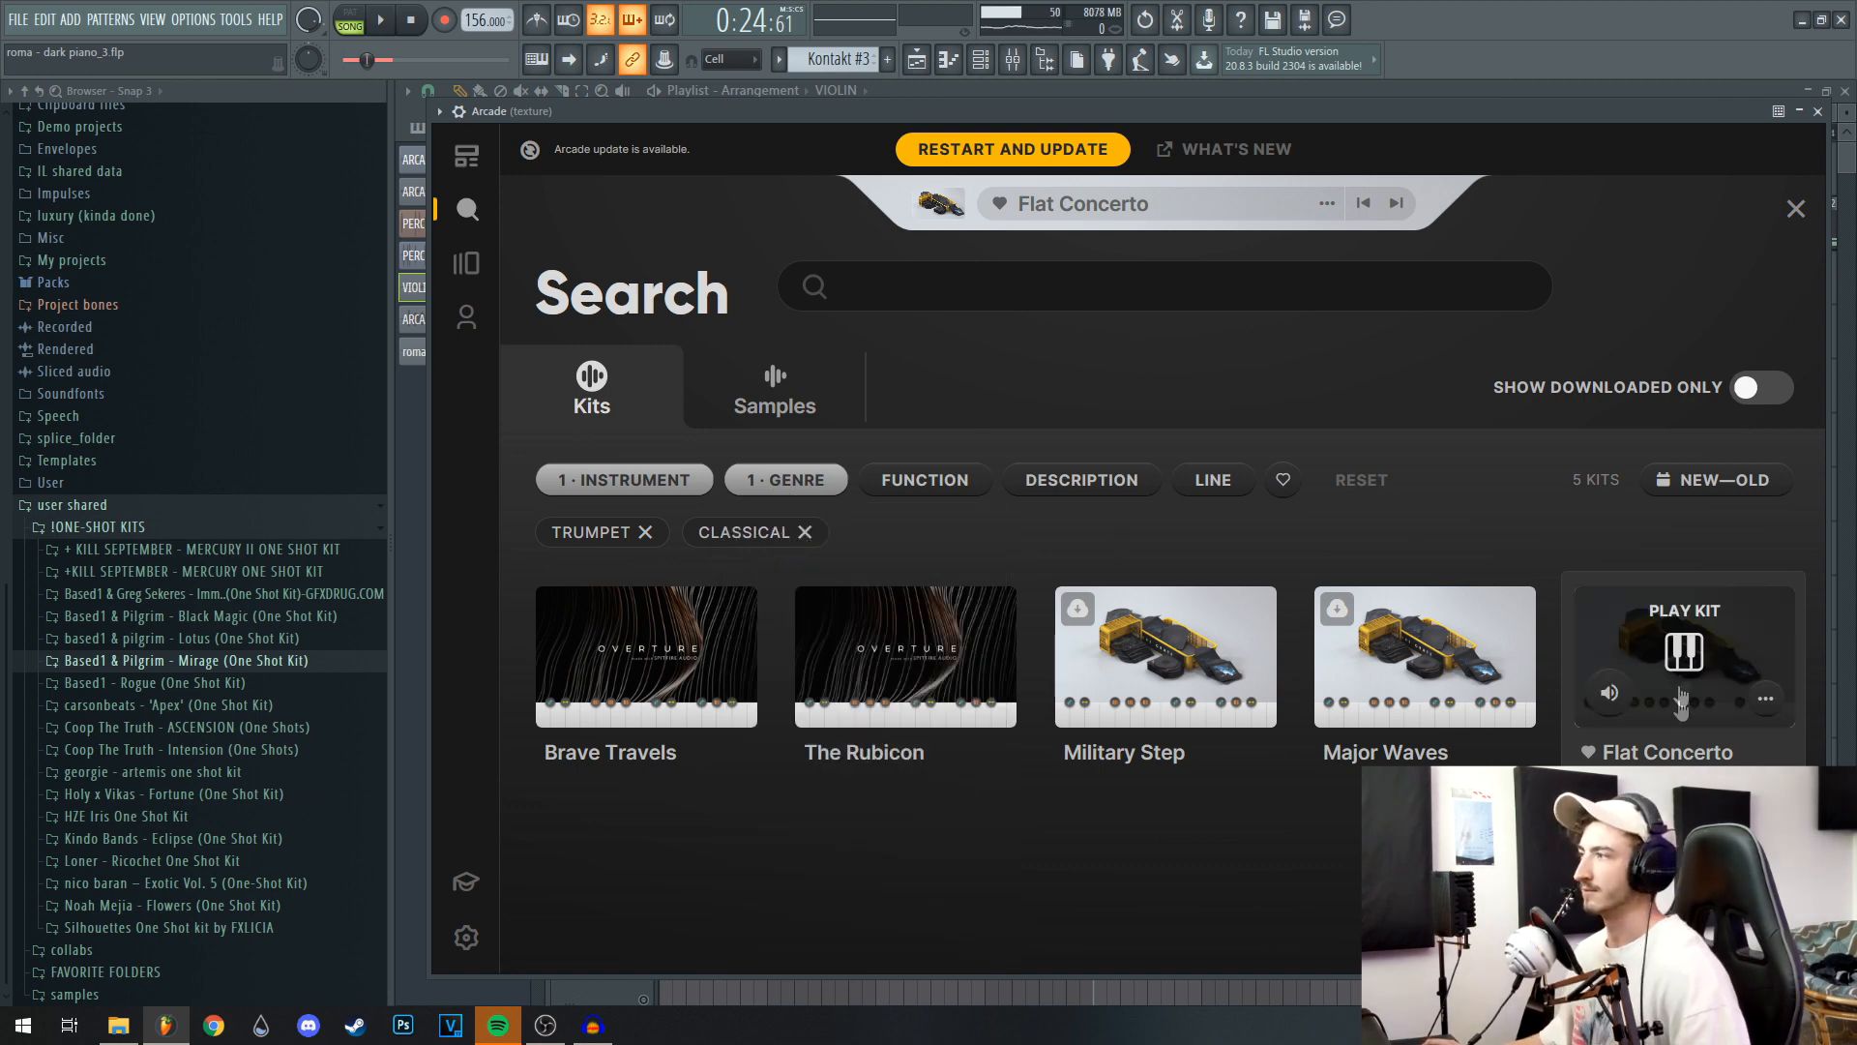
{"action": "mouse_move", "coordinate": [1699, 668]}
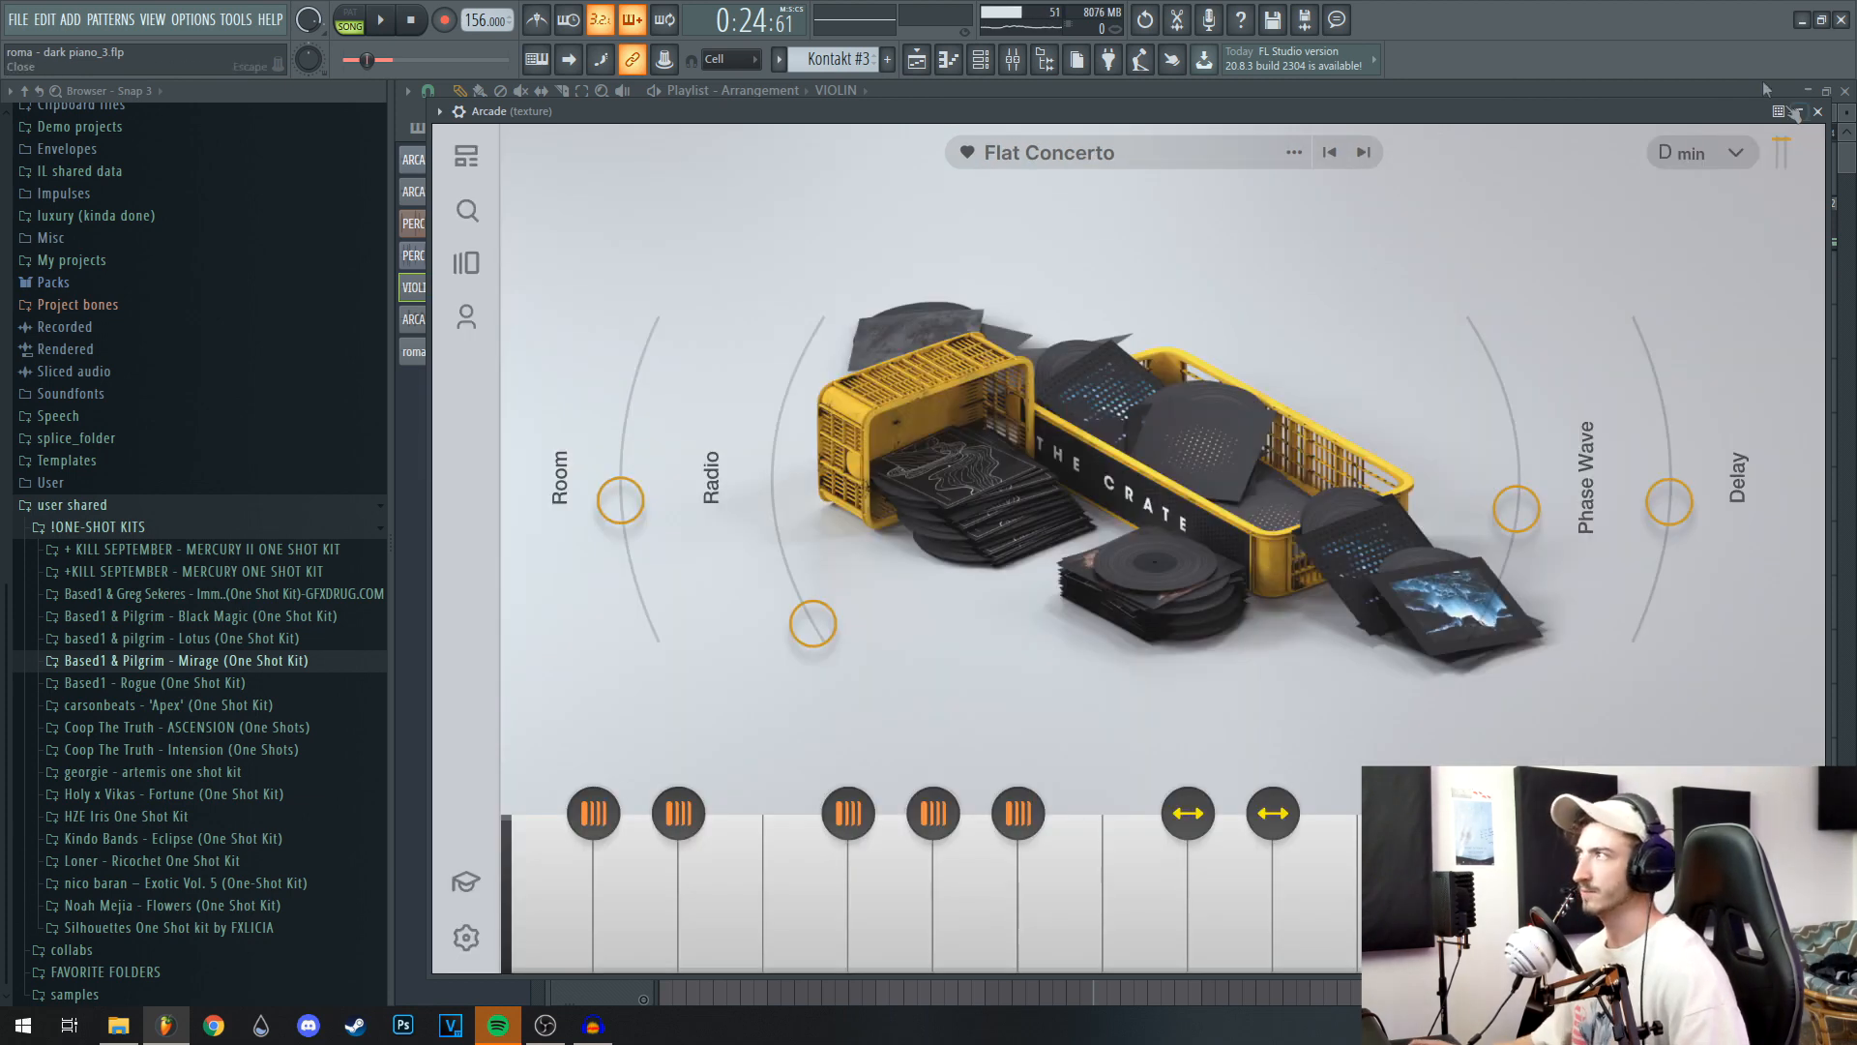
{"action": "left_click_drag", "start_coordinate": [1410, 111], "coordinate": [1335, 110]}
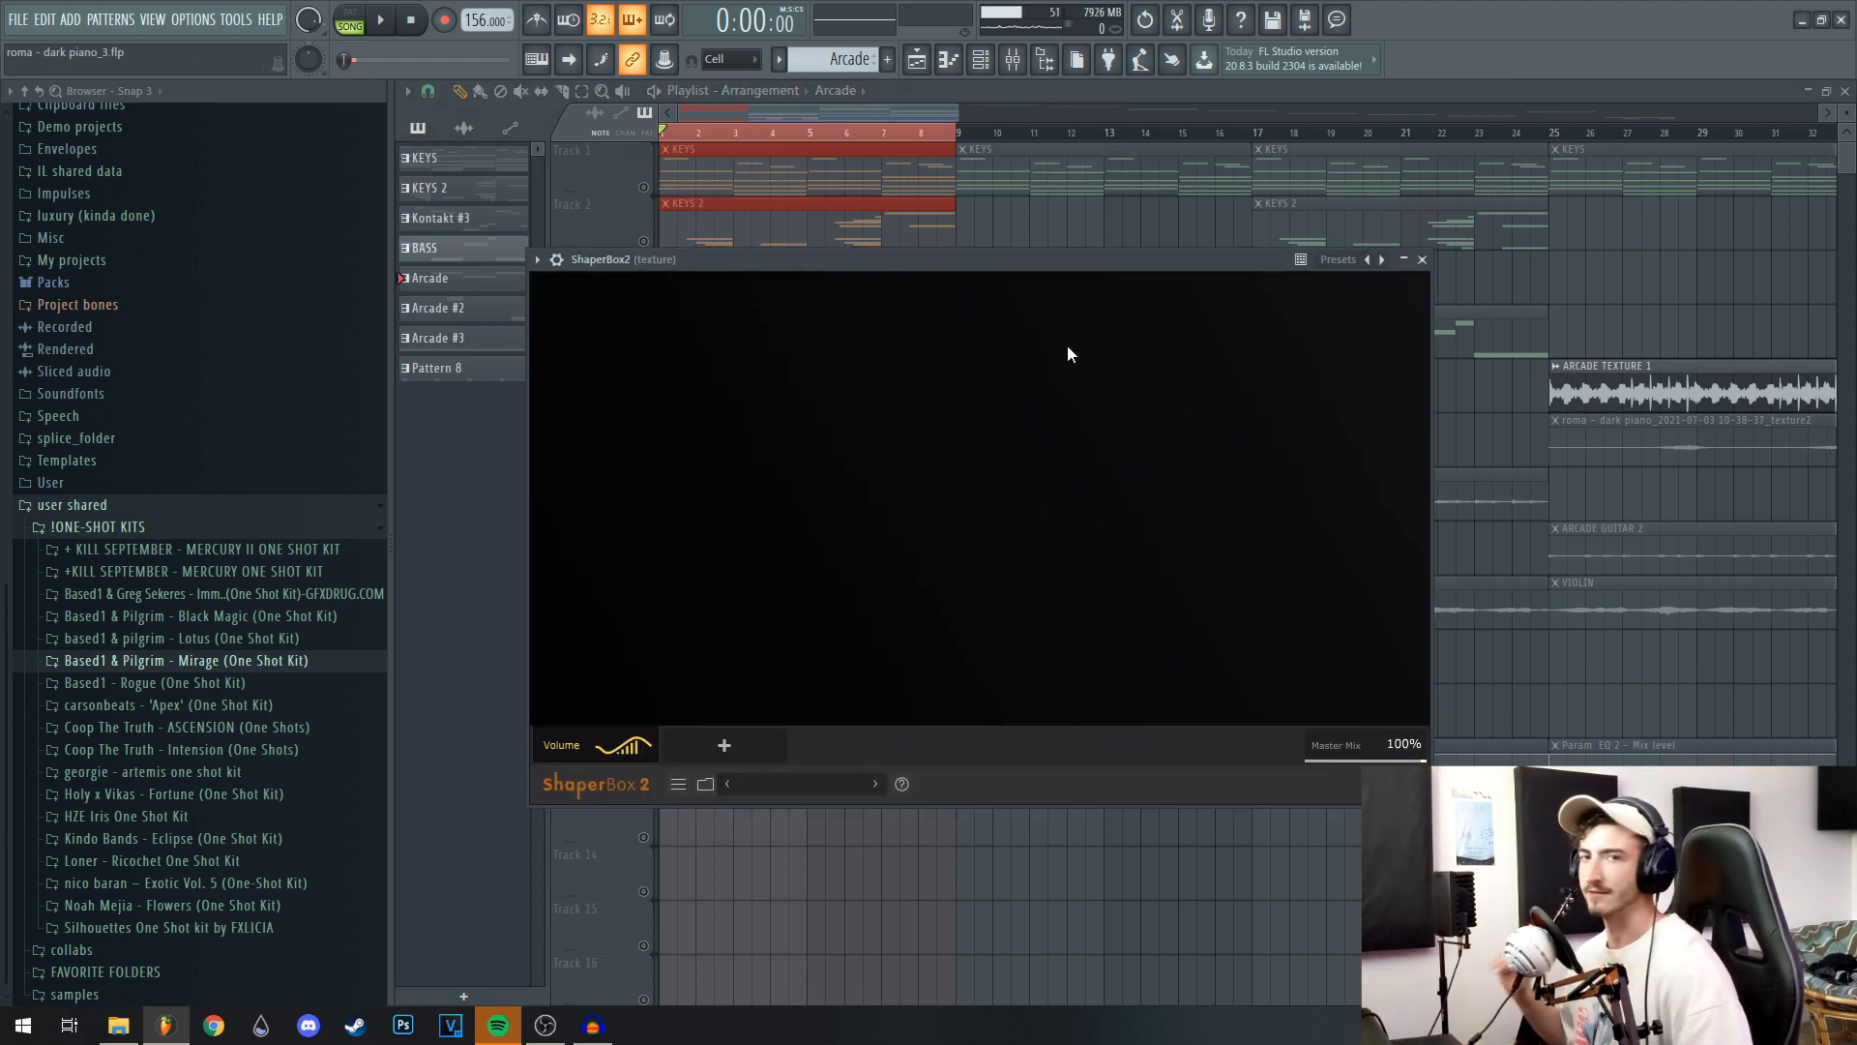
View the texture channel's ShaperBox 2 and Fruity Parametric EQ 2 effects, and close both.
{"action": "left_click", "coordinate": [1422, 260]}
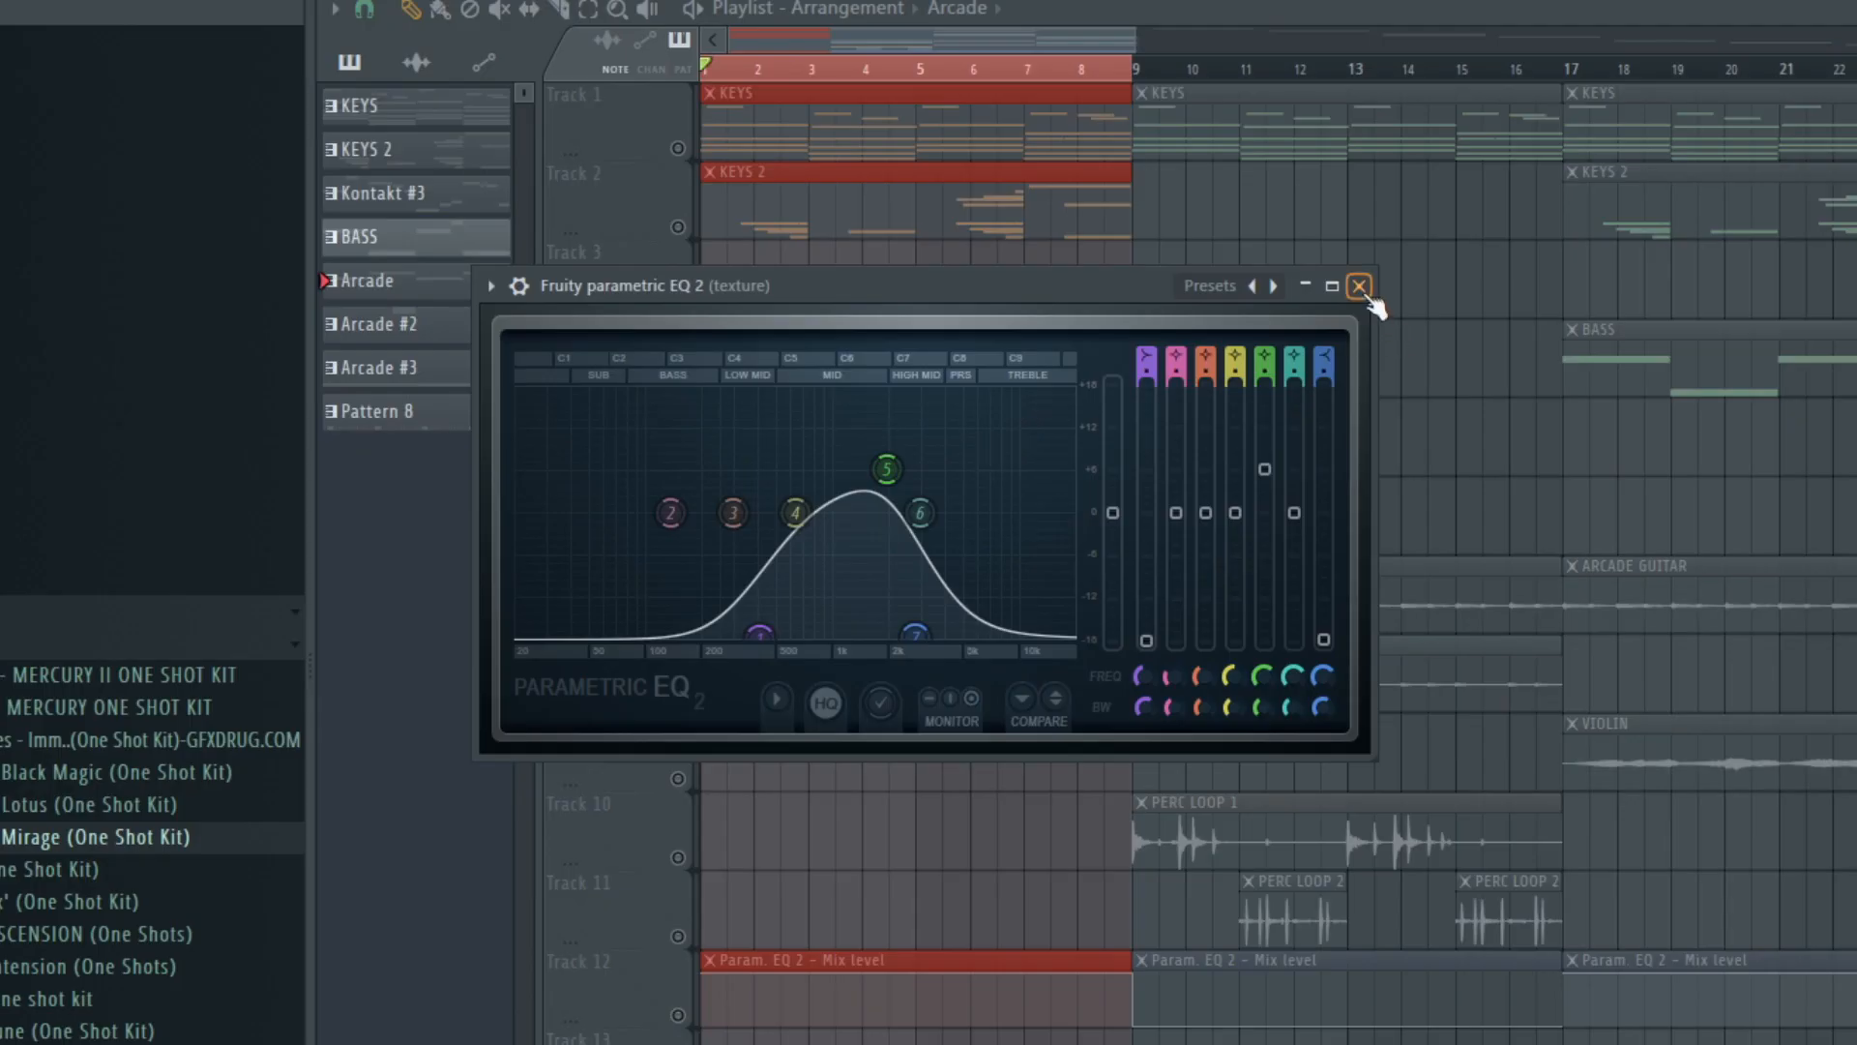
{"action": "left_click", "coordinate": [1359, 286]}
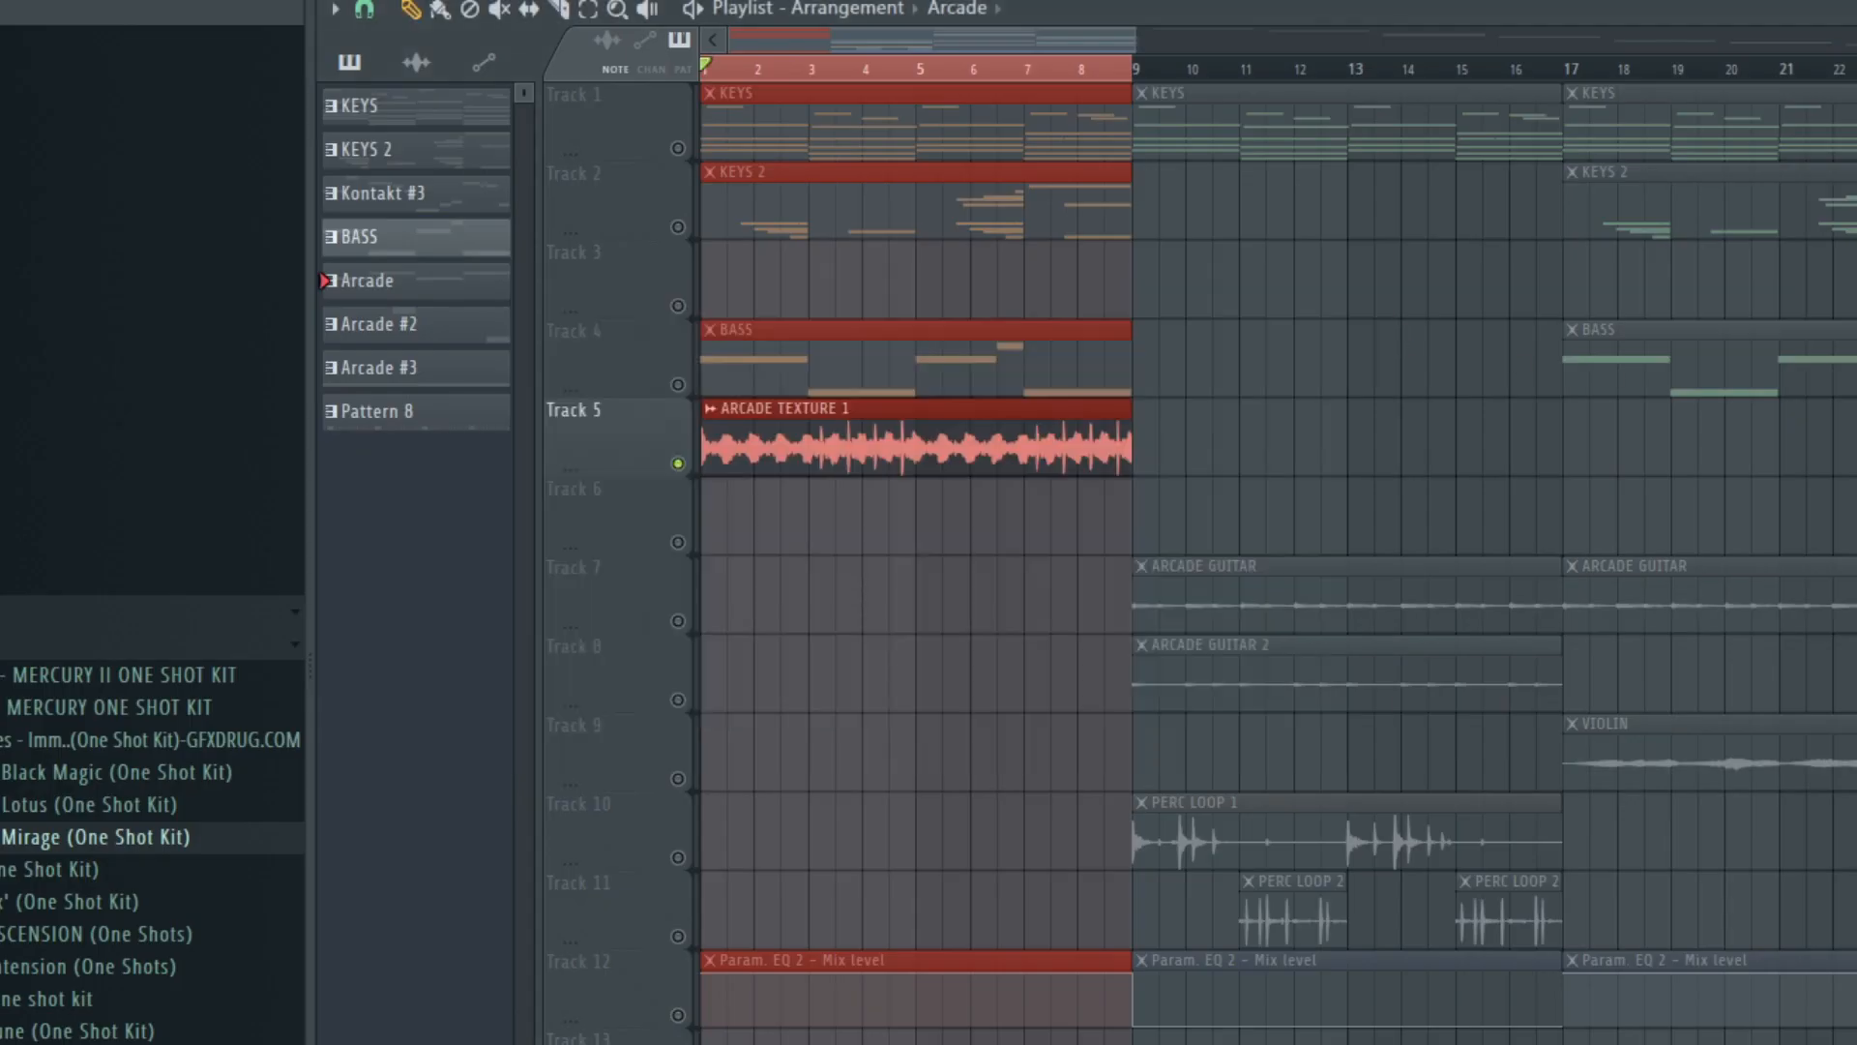
{"action": "left_click", "coordinate": [1432, 359]}
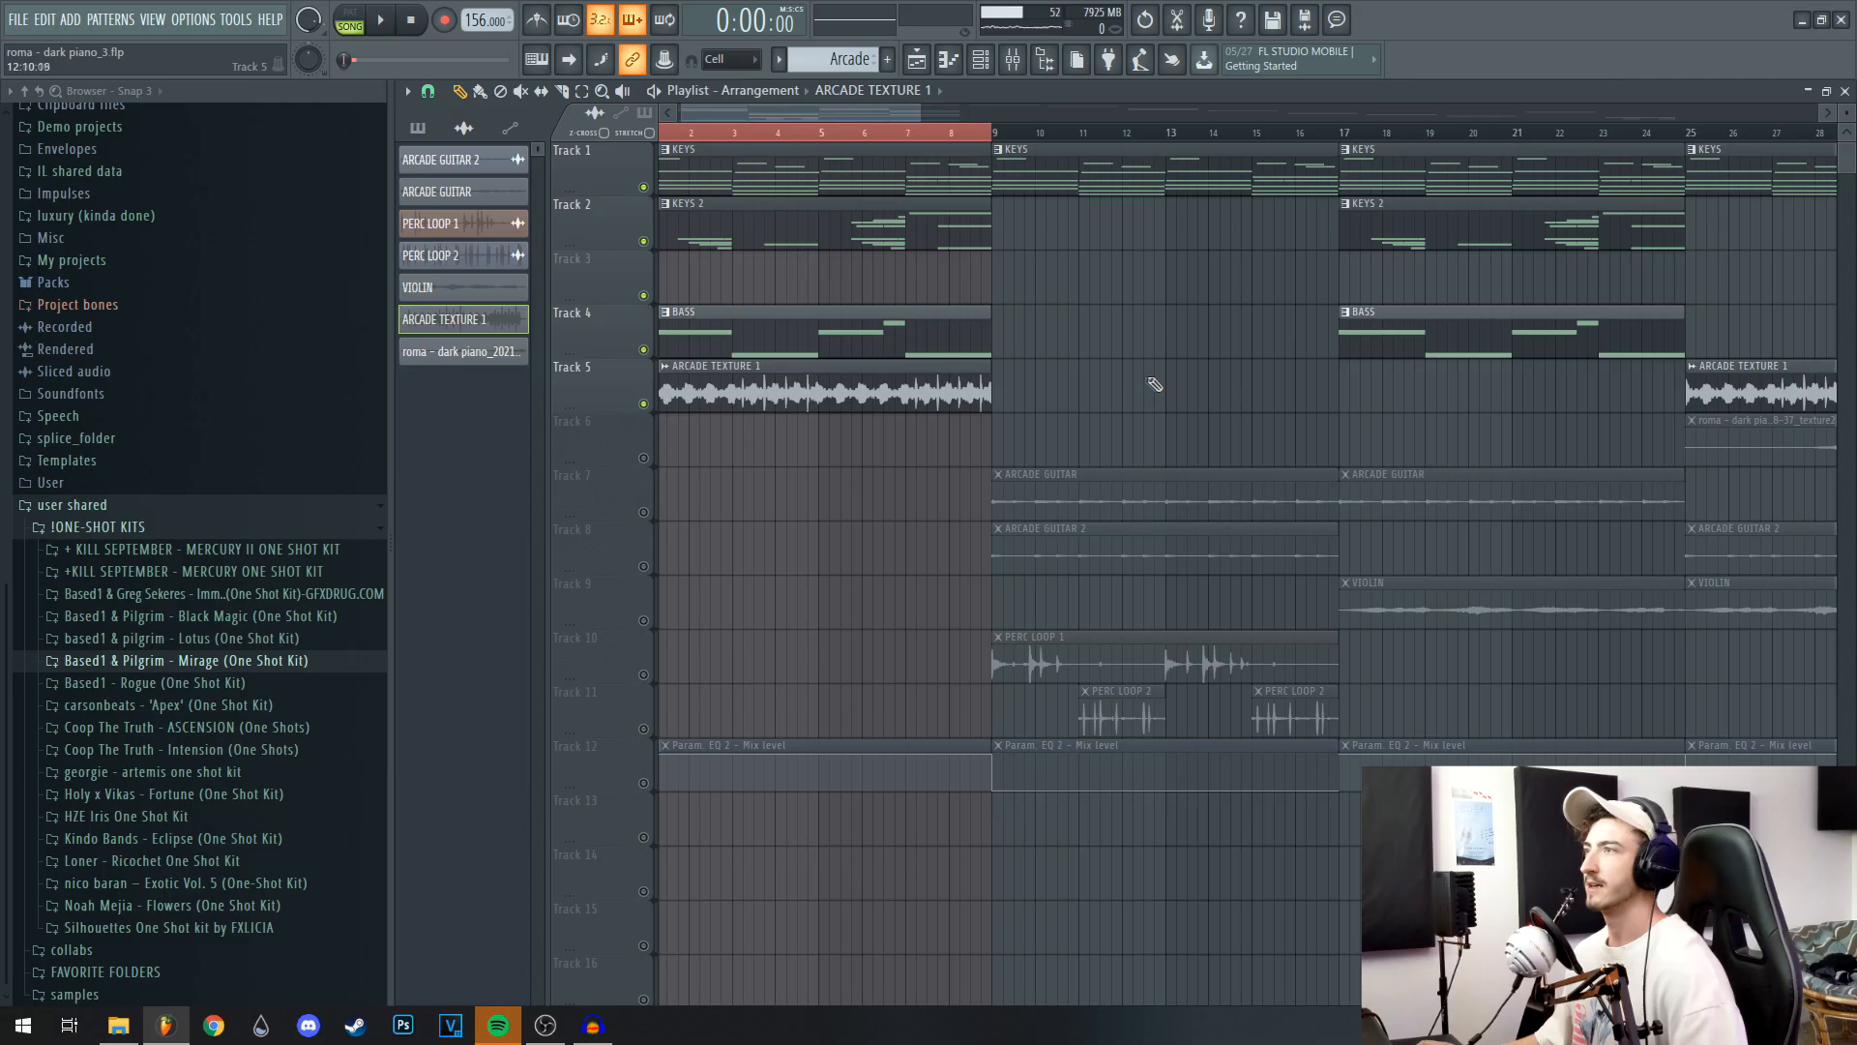
Play the arrangement, solo Track 5 to hear the ARCADE TEXTURE 1 clip alone, stop playback and unsolo the track.
{"action": "key", "text": "space"}
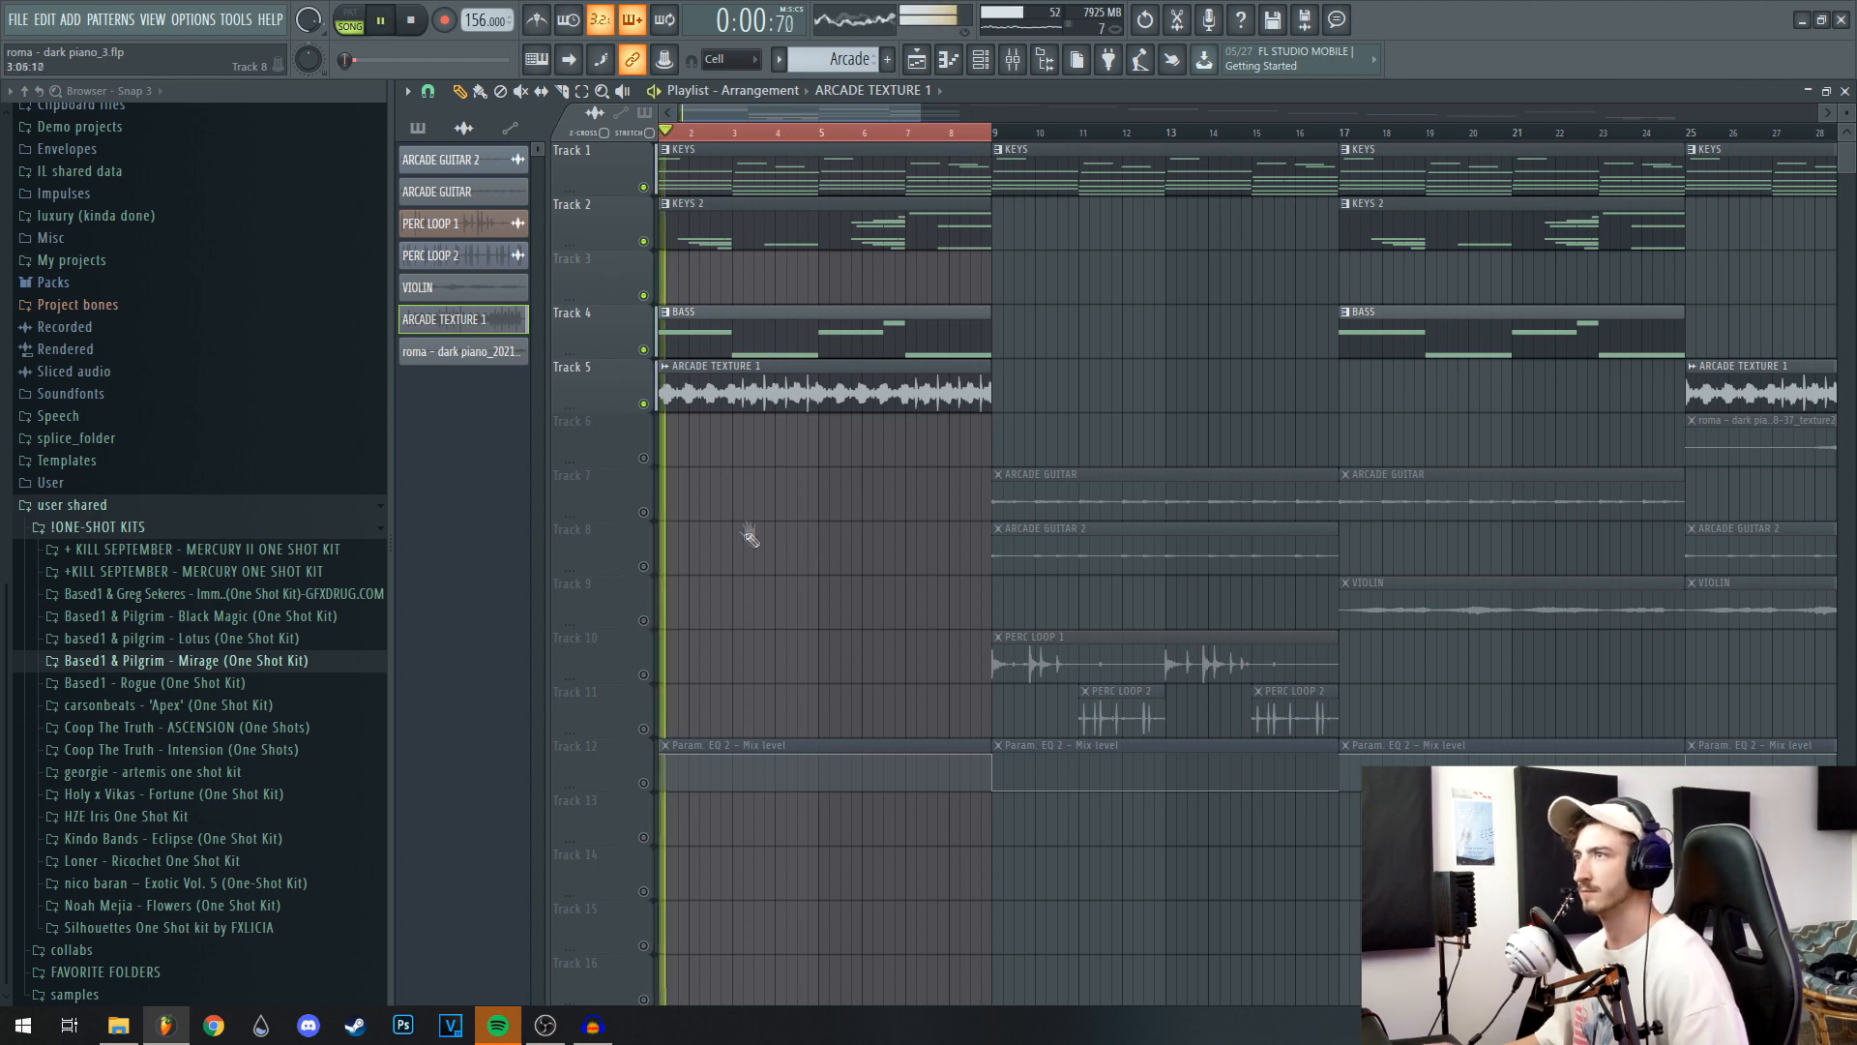
{"action": "right_click", "coordinate": [643, 403]}
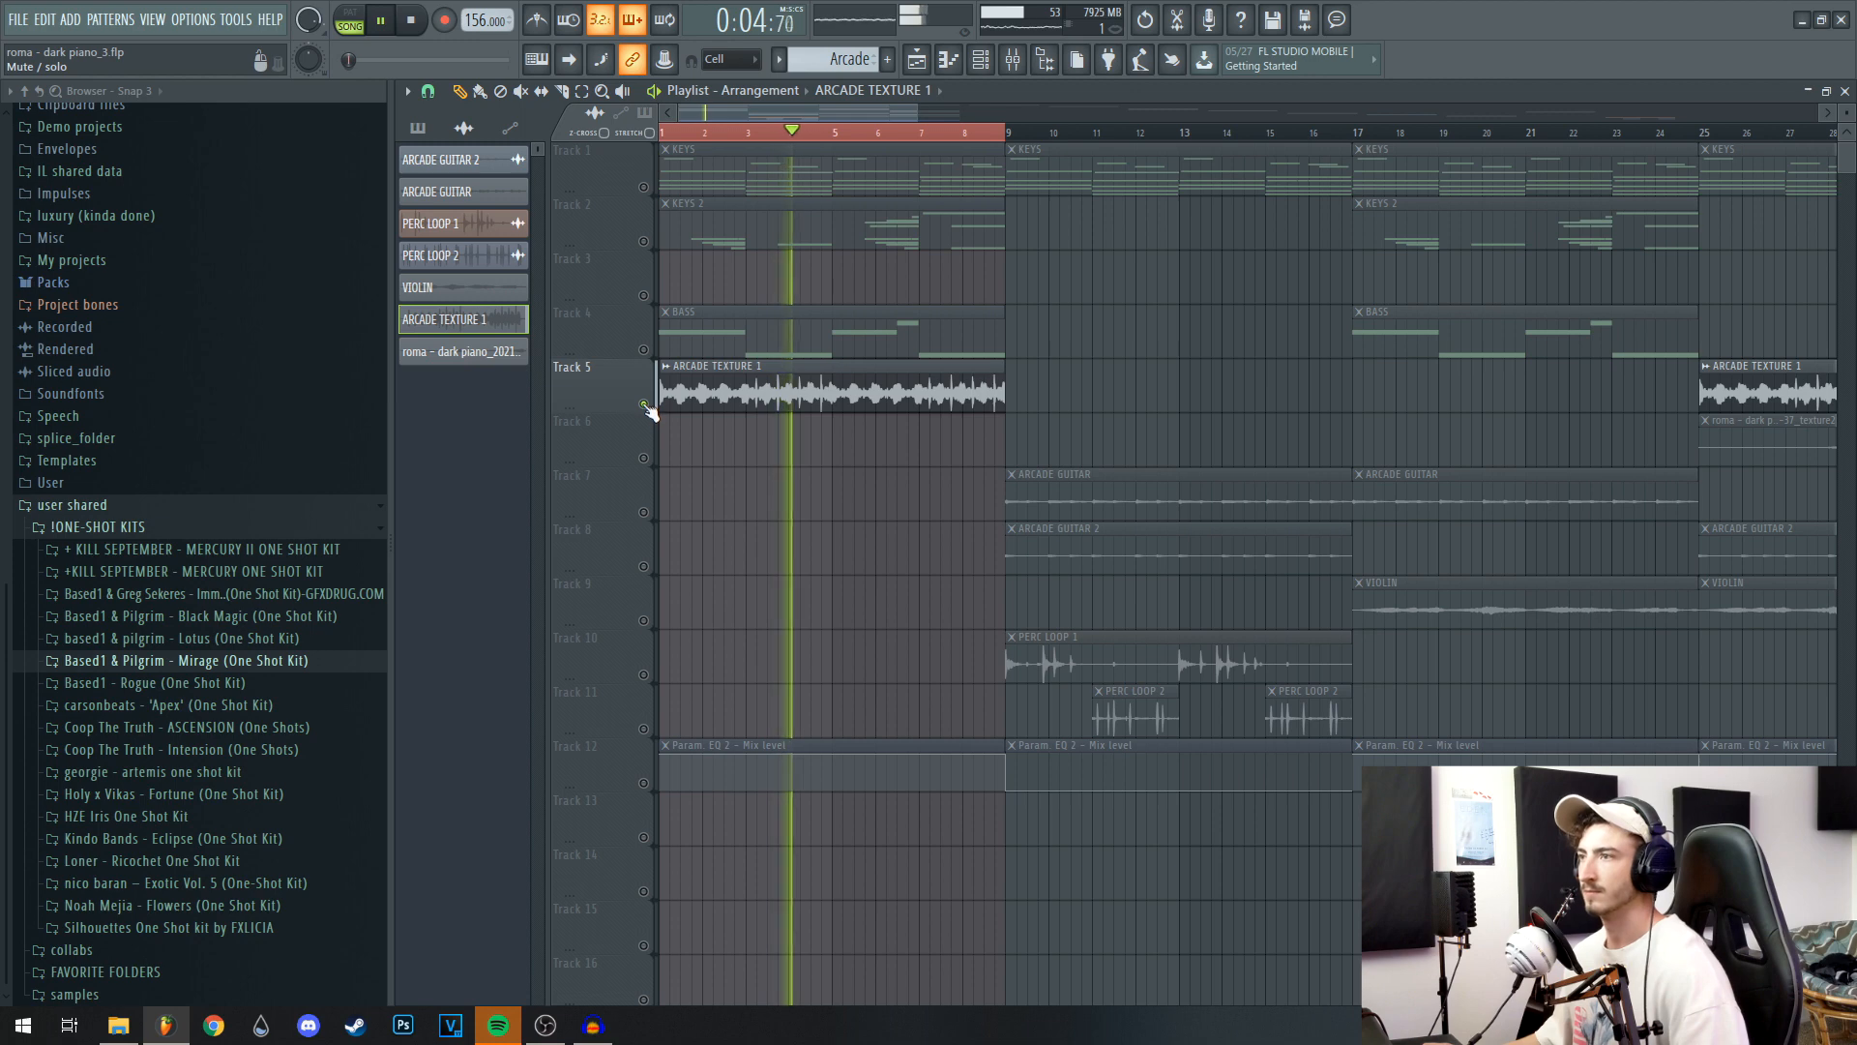
{"action": "key", "text": "space"}
{"action": "right_click", "coordinate": [643, 403]}
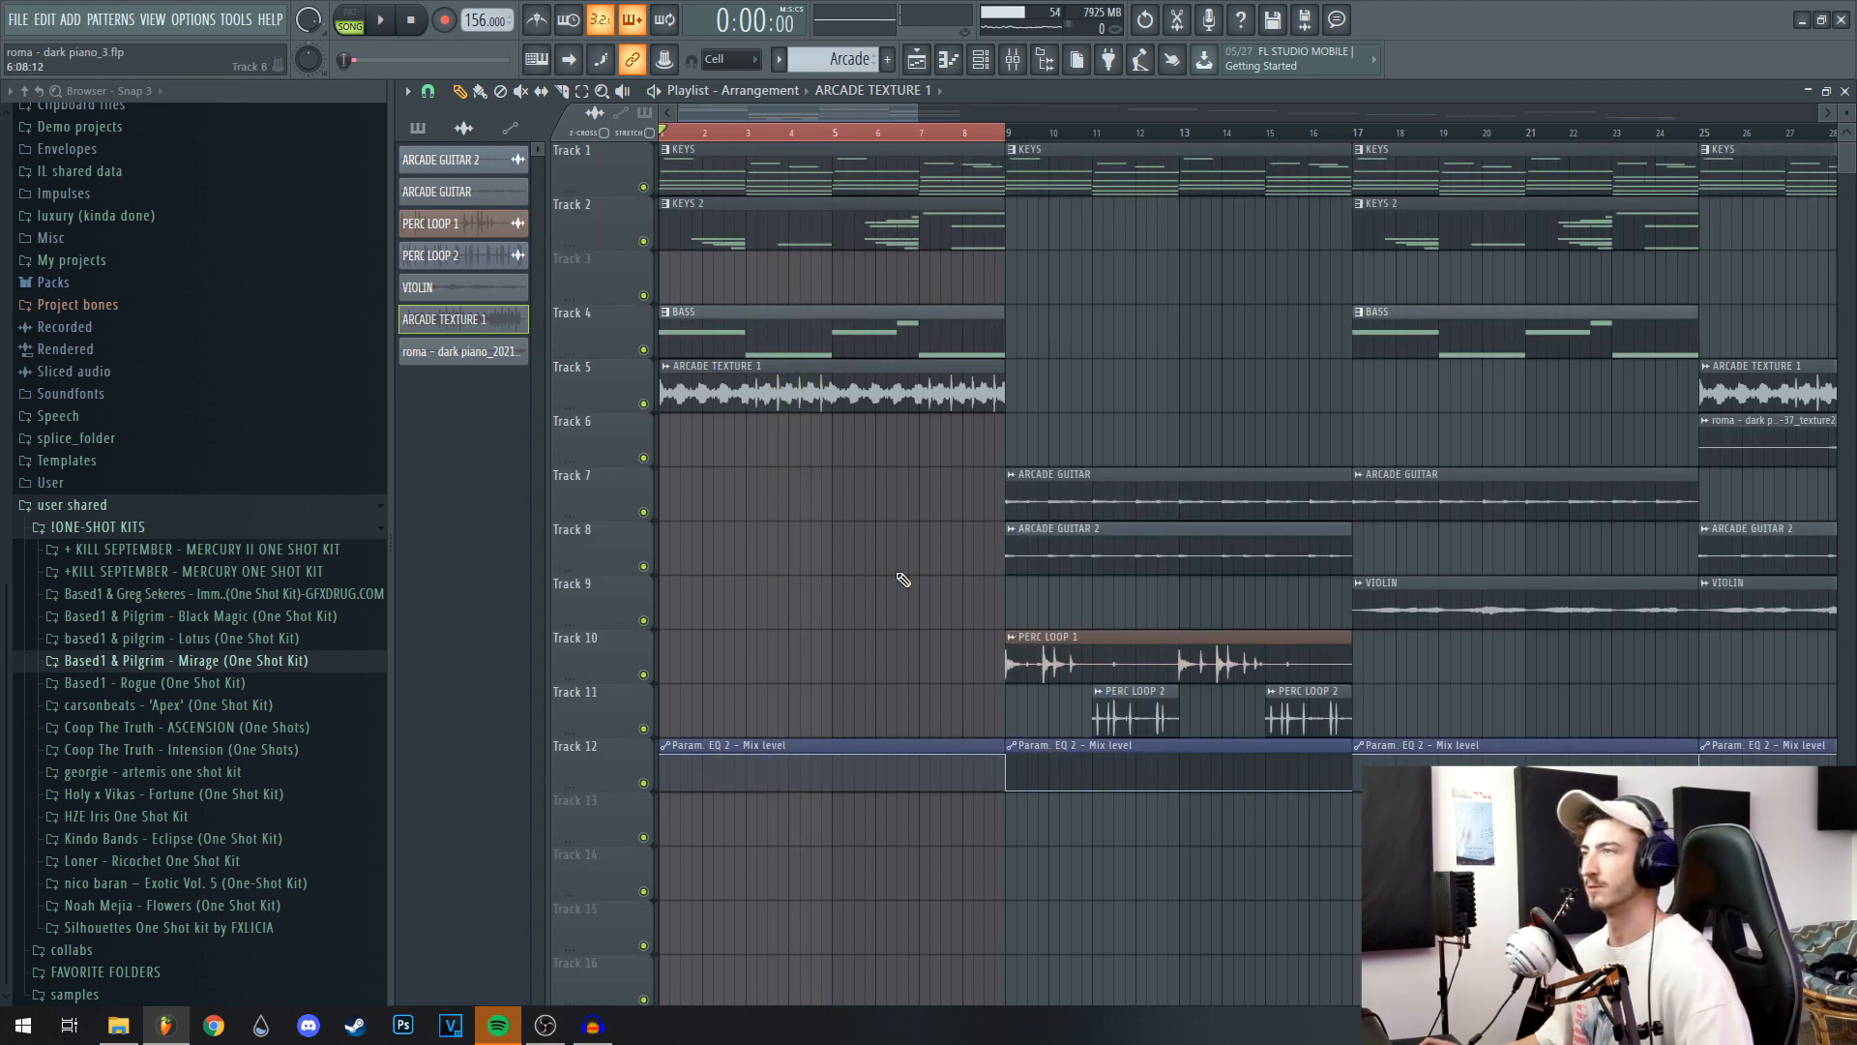
Load the Eerie Silence kit into the Arcade #3 guitar instrument from the Guitar and Classical search.
{"action": "scroll", "coordinate": [980, 555], "scroll_direction": "right", "scroll_amount": 3}
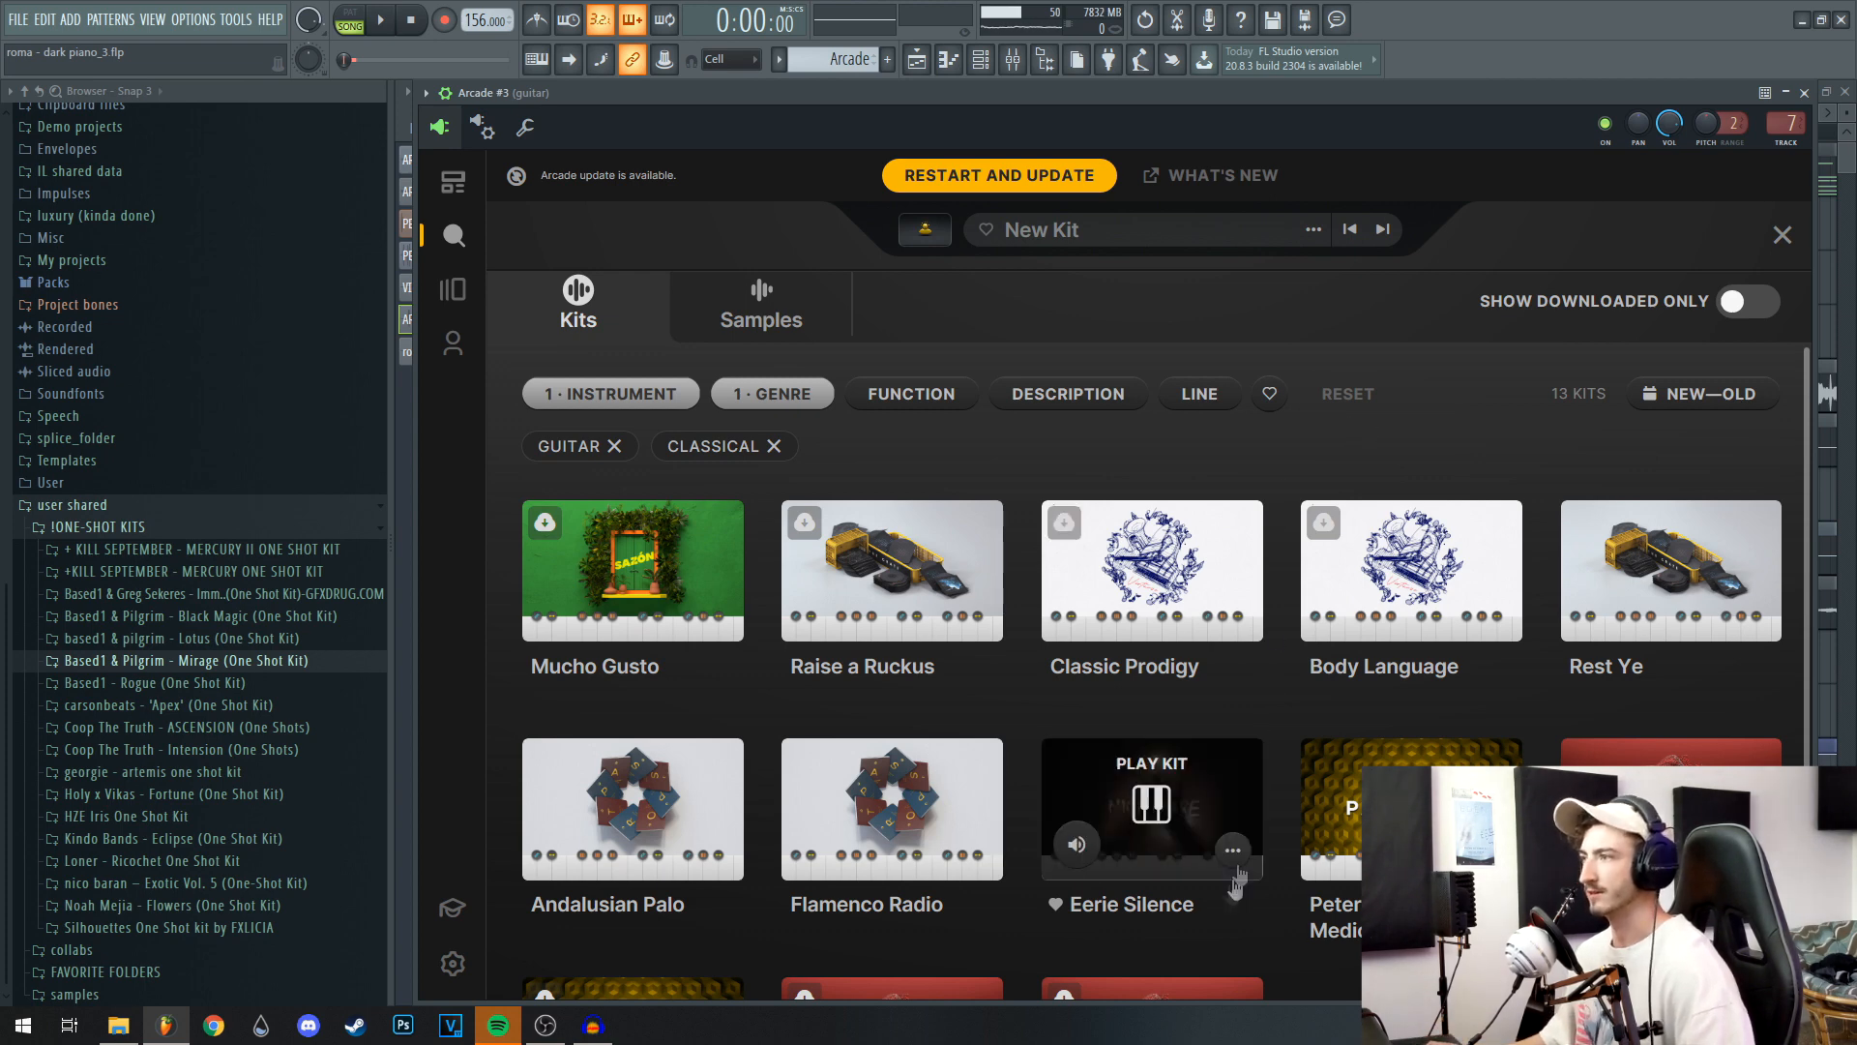
{"action": "mouse_move", "coordinate": [1469, 520]}
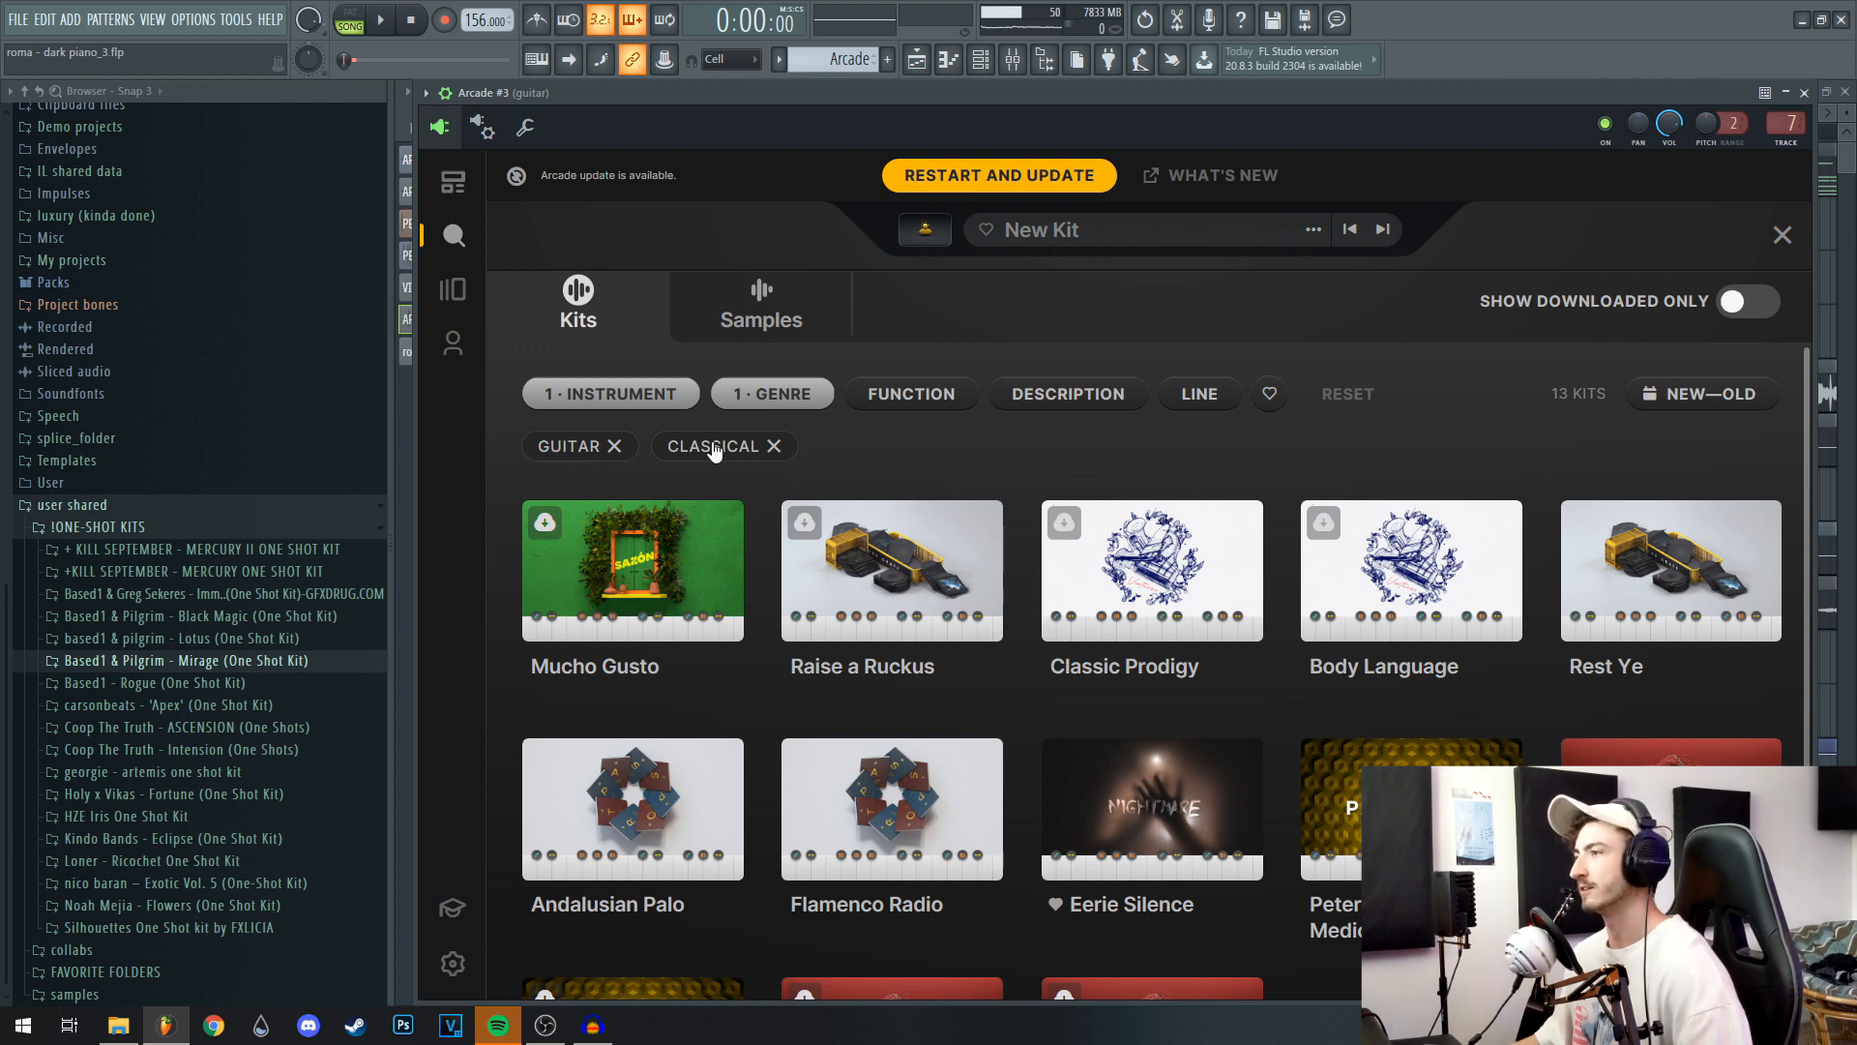
{"action": "mouse_move", "coordinate": [1147, 801]}
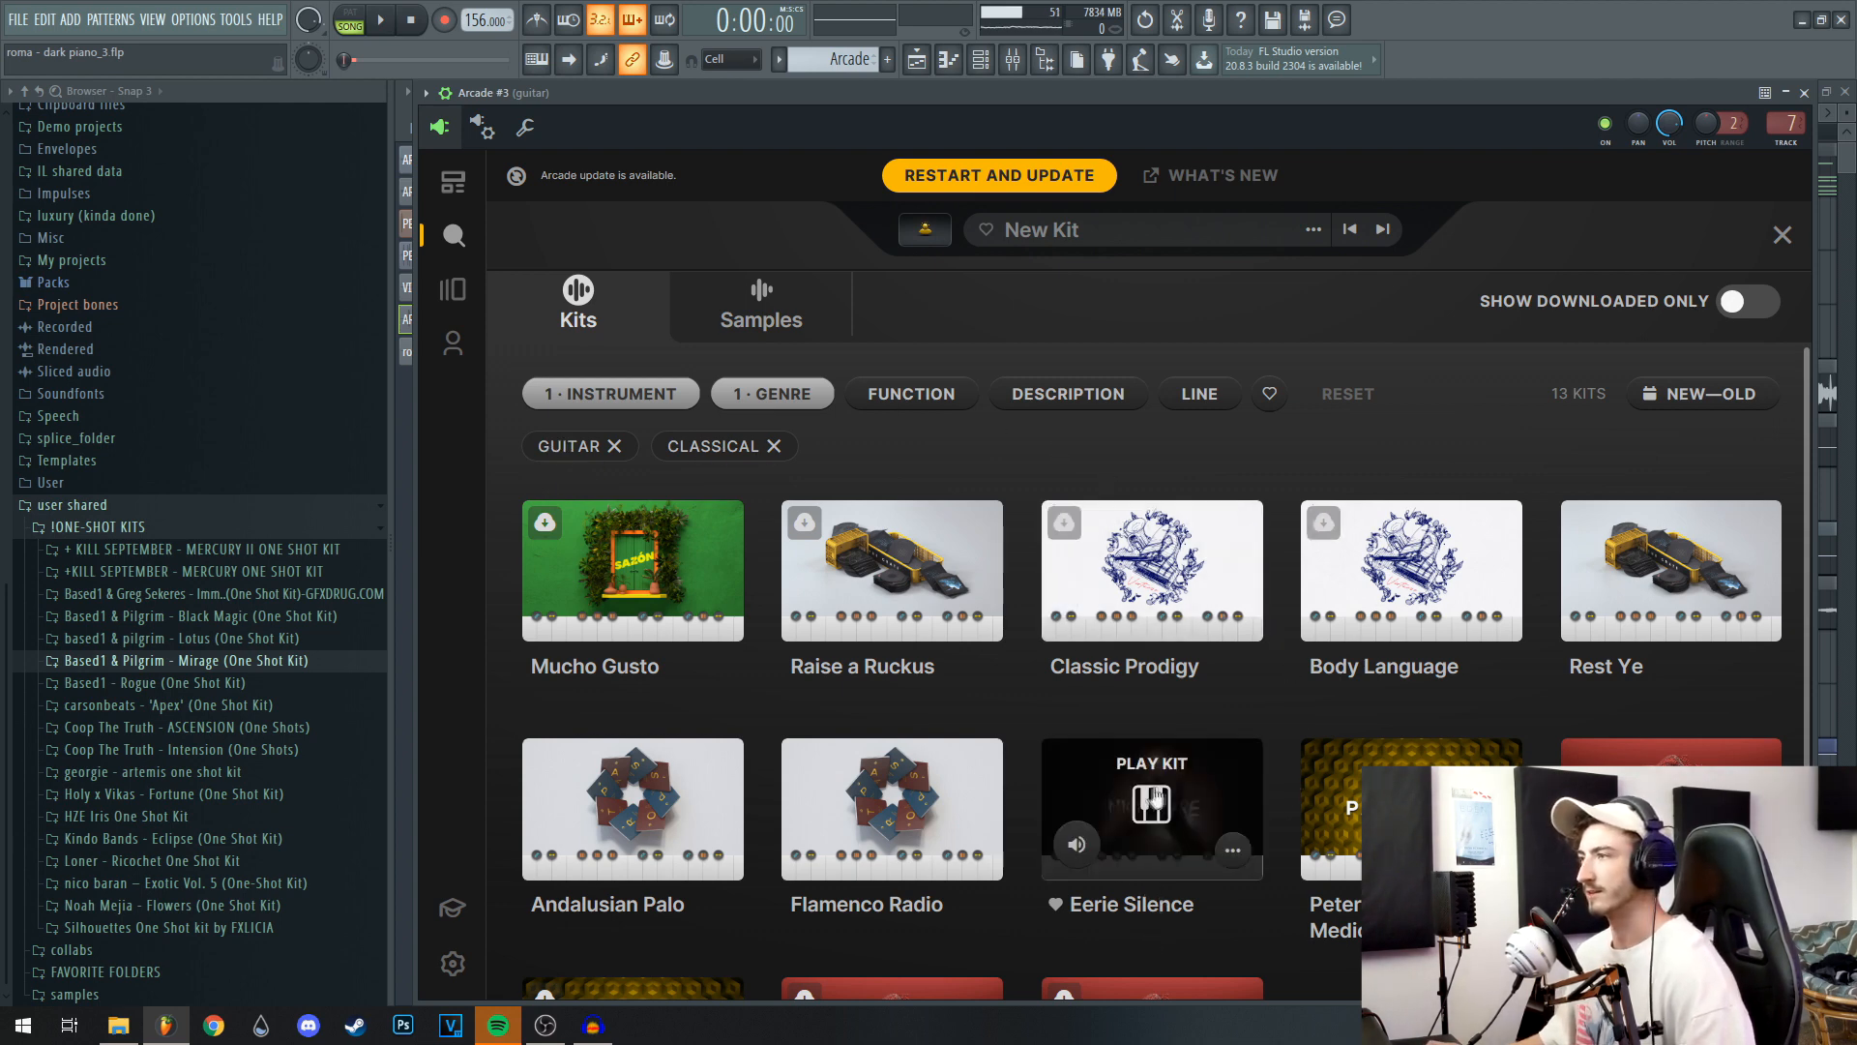
{"action": "left_click", "coordinate": [1151, 802]}
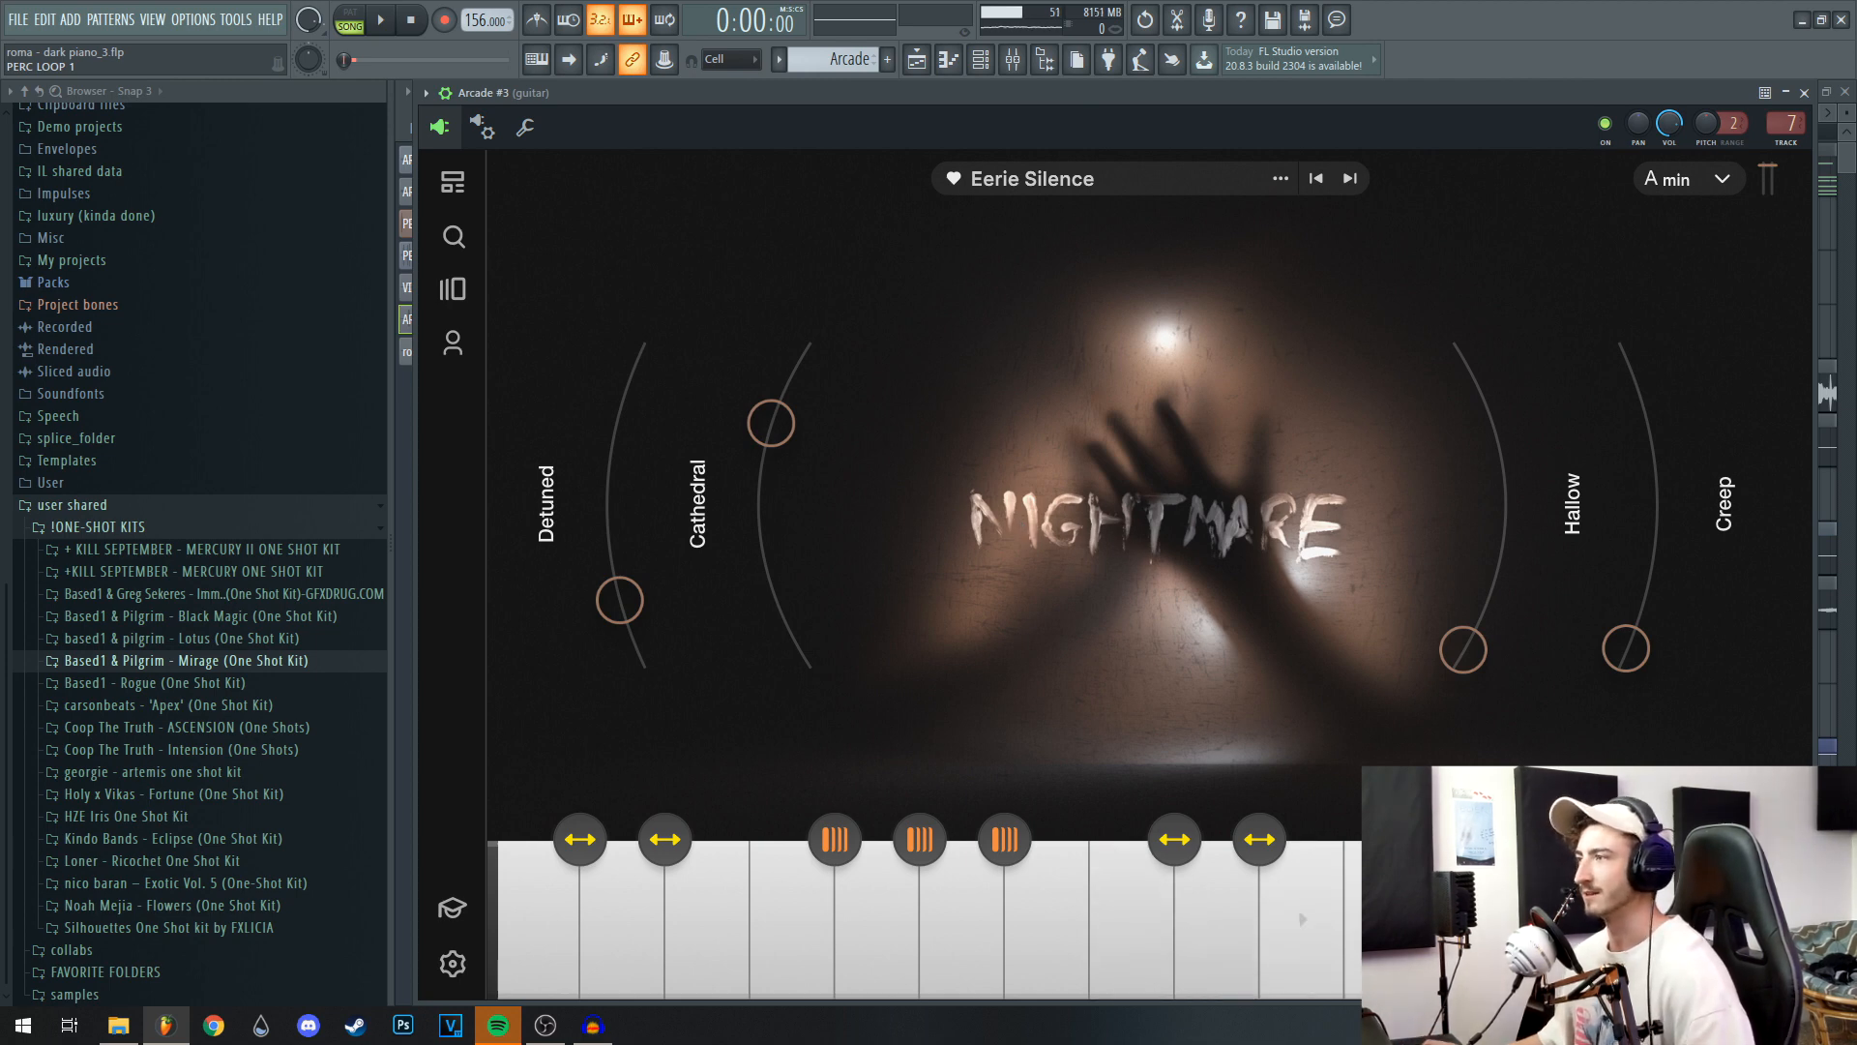
Audition sample keys of the Eerie Silence kit and close the Arcade #3 instrument.
{"action": "left_click", "coordinate": [1297, 893]}
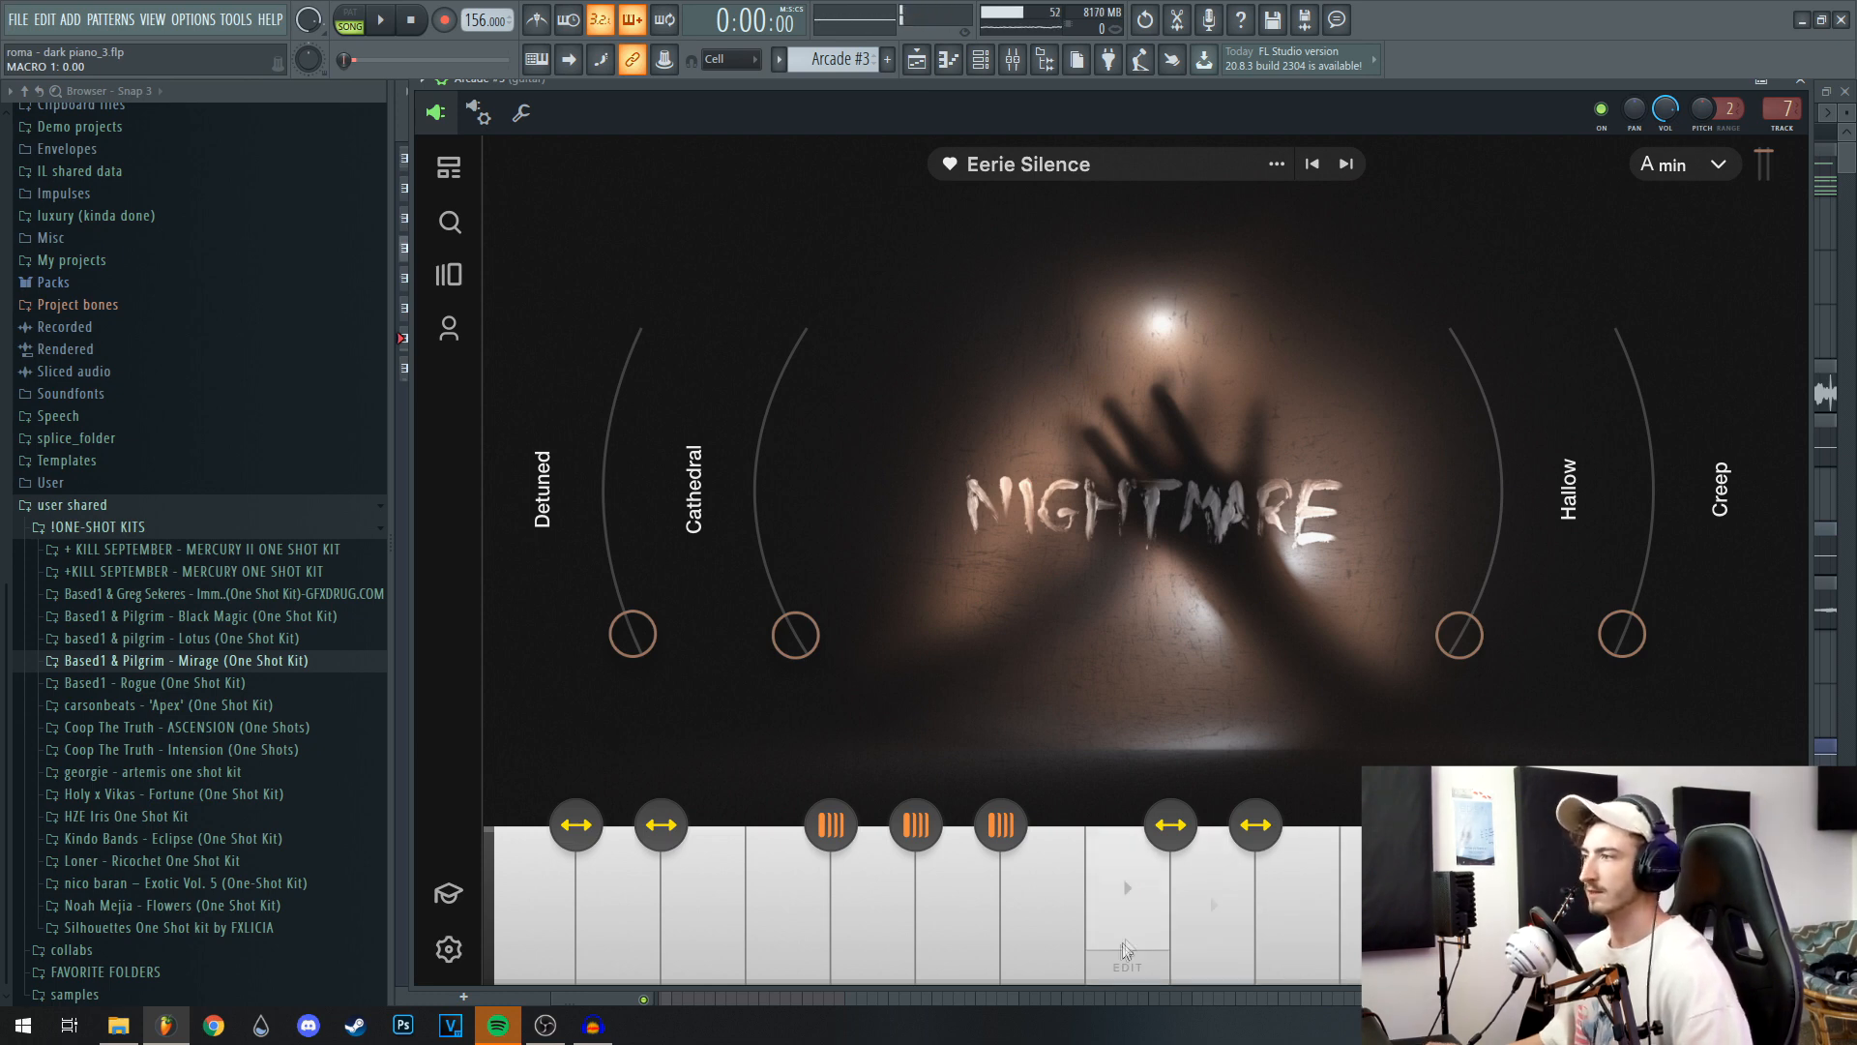
{"action": "left_click", "coordinate": [1134, 902]}
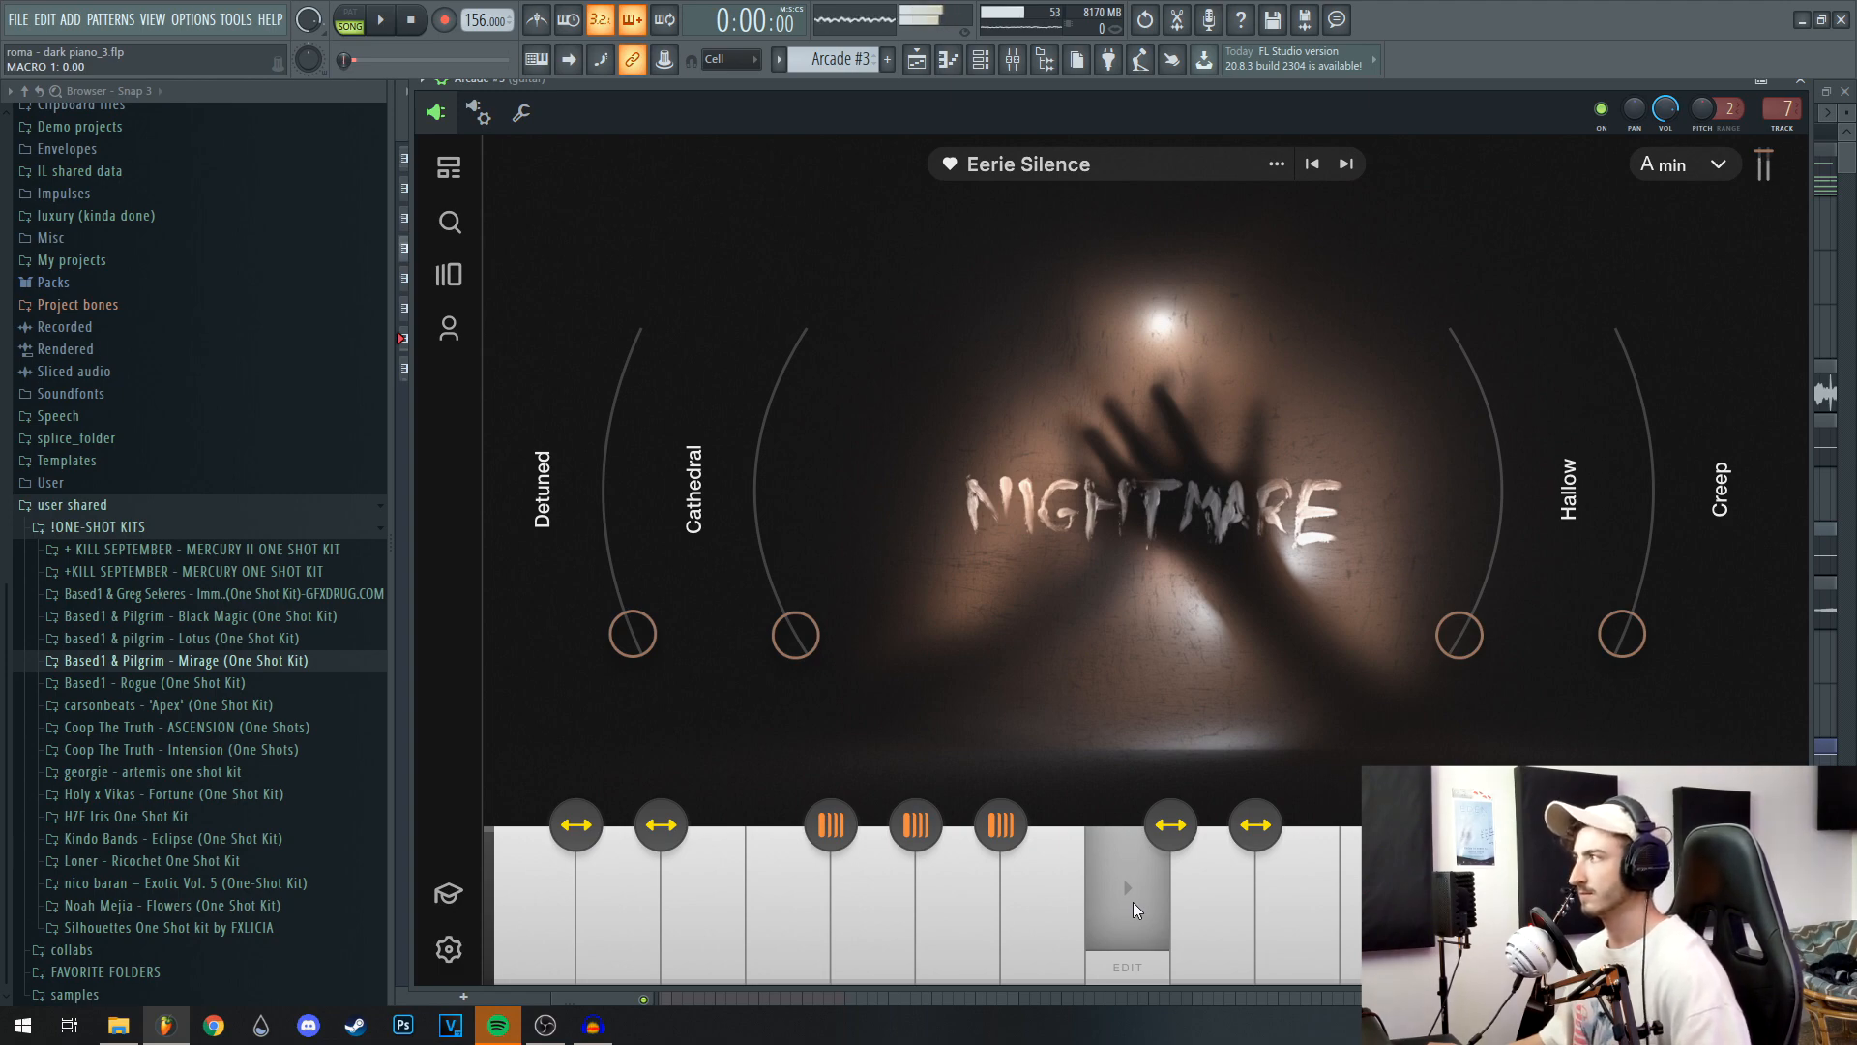
{"action": "left_click", "coordinate": [1800, 81]}
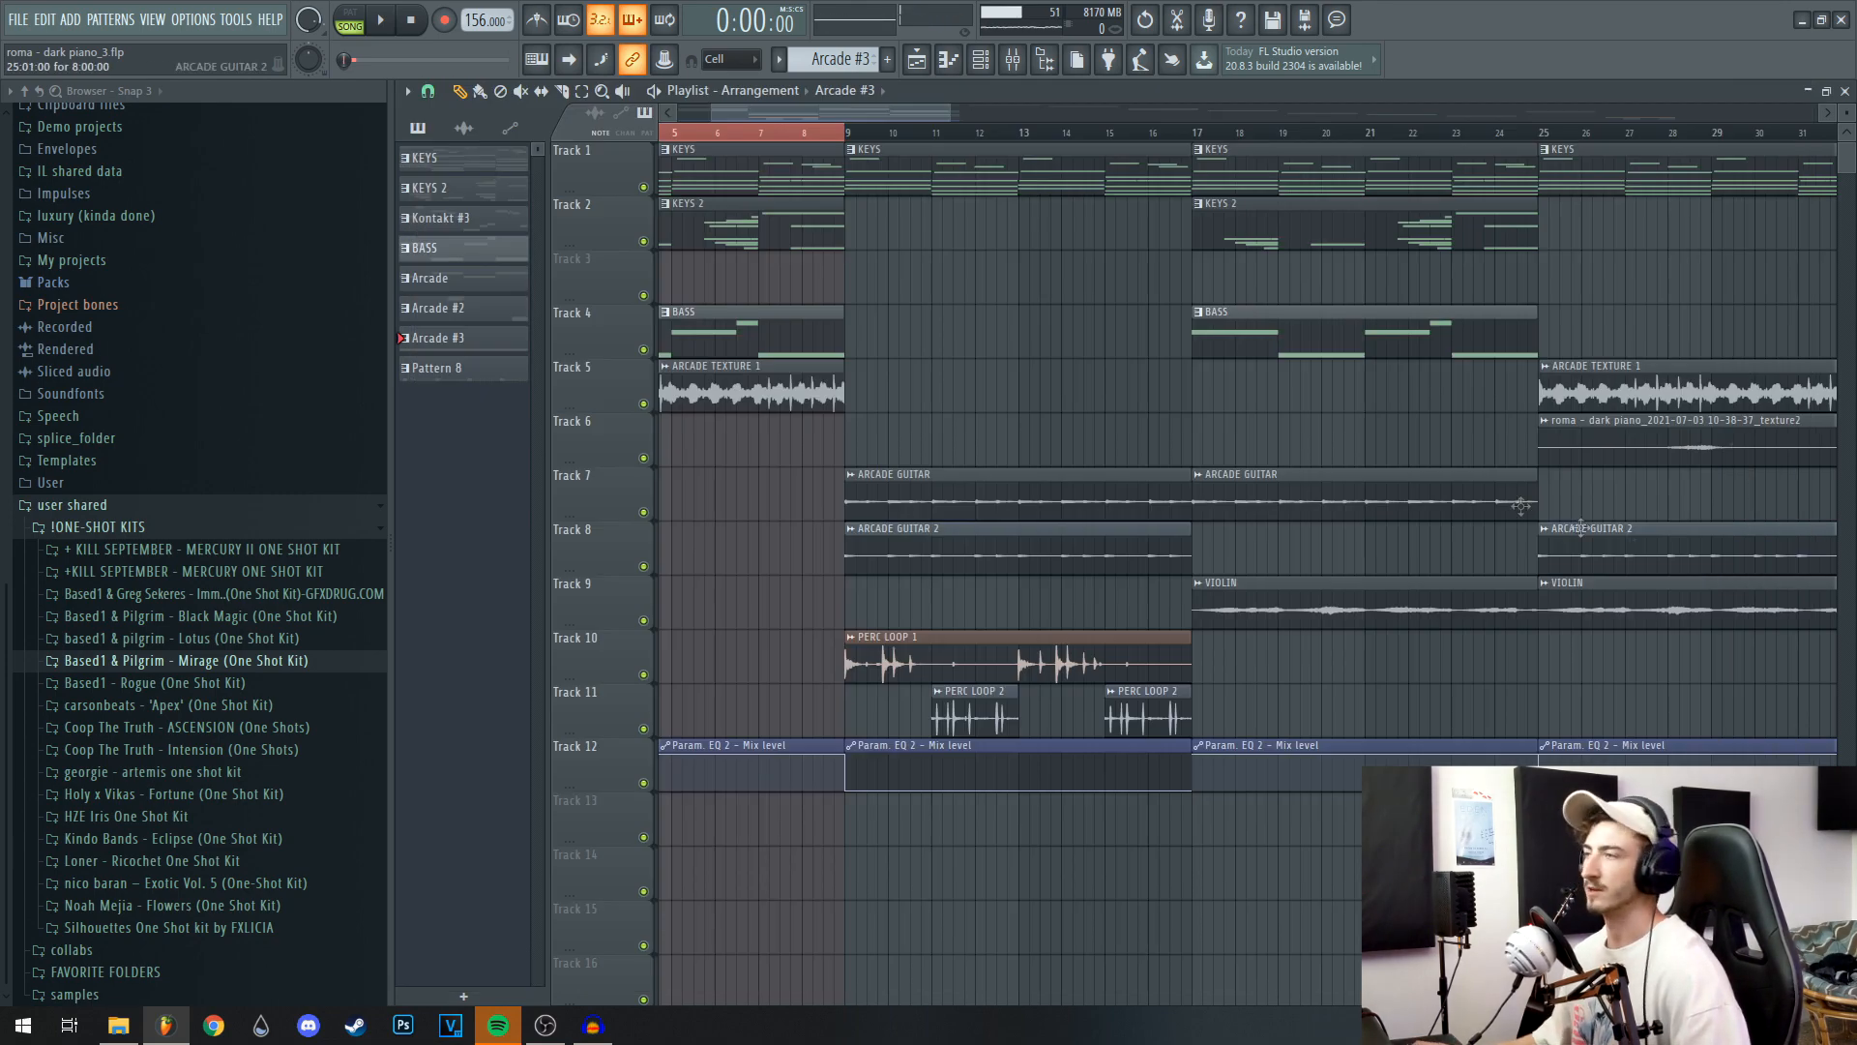
Play the ARCADE GUITAR and ARCADE GUITAR 2 clips on Tracks 7 and 8 from bar 9 in the playlist.
{"action": "scroll", "coordinate": [889, 547], "scroll_direction": "up", "scroll_amount": 2}
{"action": "scroll", "coordinate": [889, 546], "scroll_direction": "up", "scroll_amount": 2}
{"action": "left_click", "coordinate": [1011, 440]}
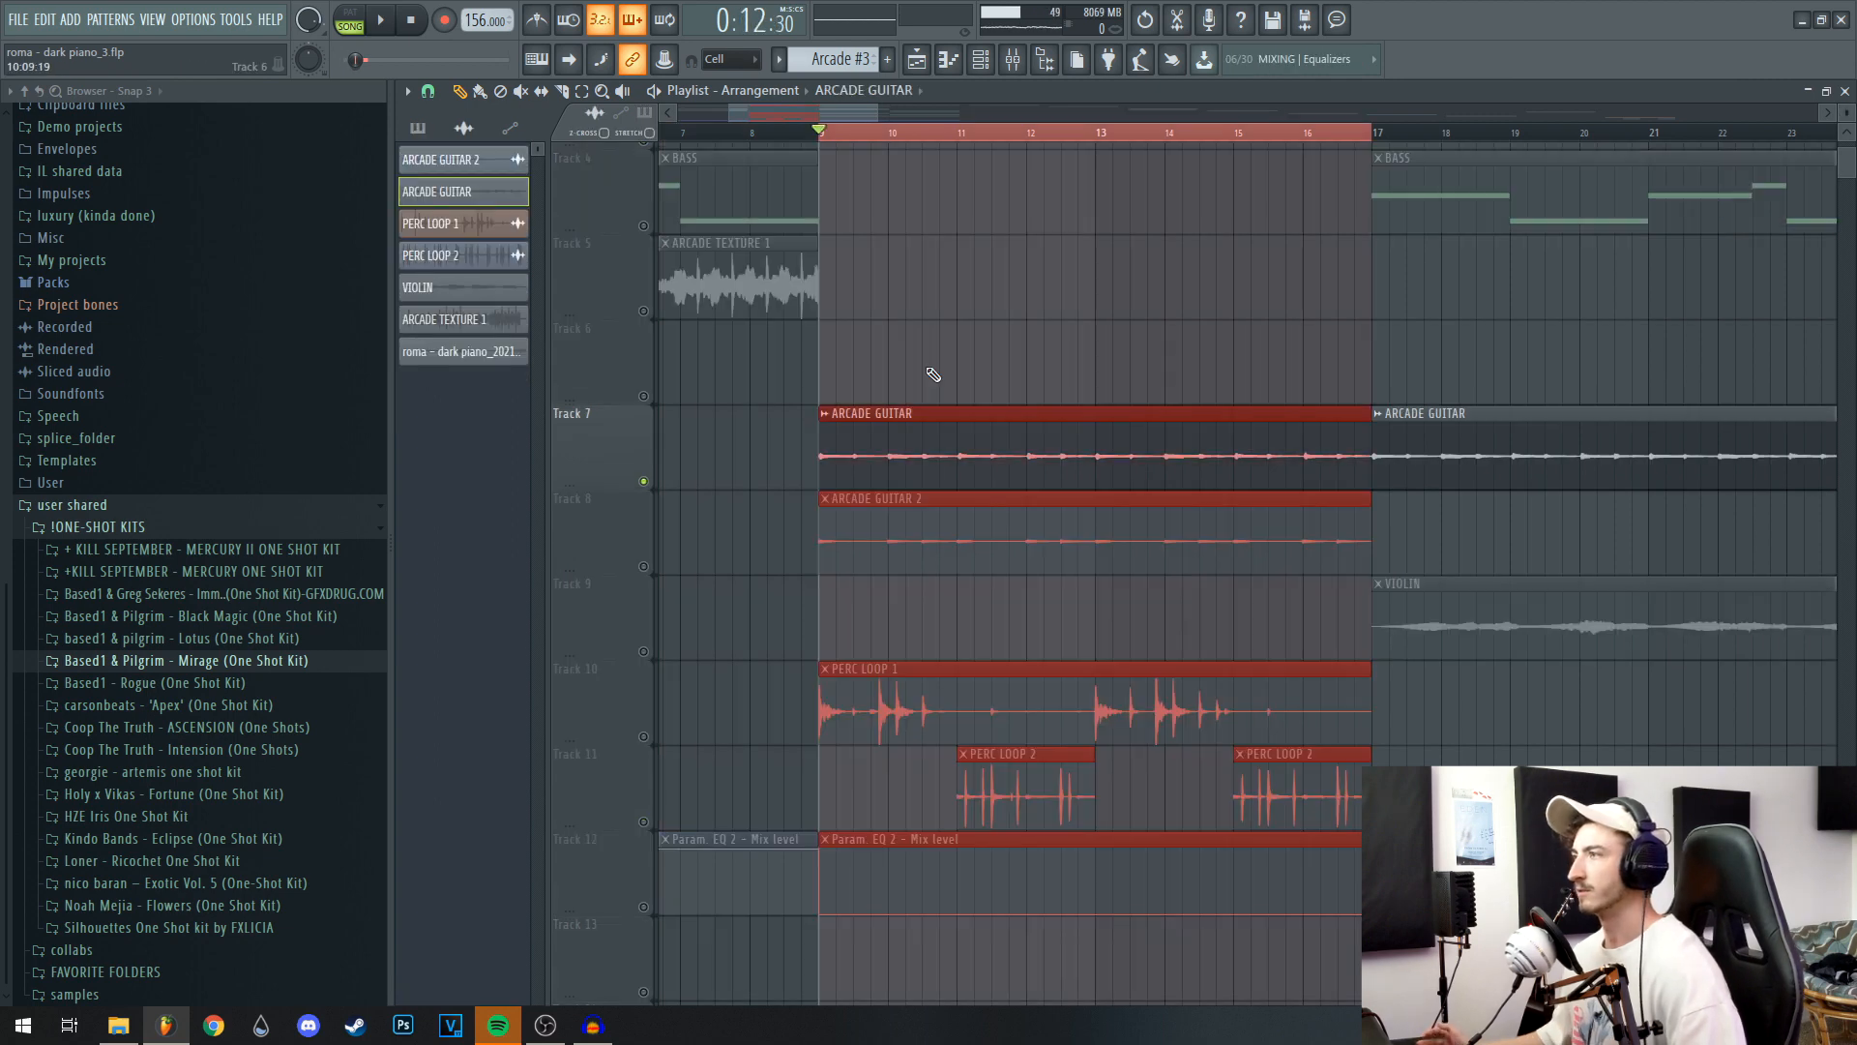
{"action": "left_click_drag", "start_coordinate": [960, 272], "coordinate": [978, 328]}
{"action": "left_click", "coordinate": [978, 328], "text": "ctrl"}
{"action": "key", "text": "space"}
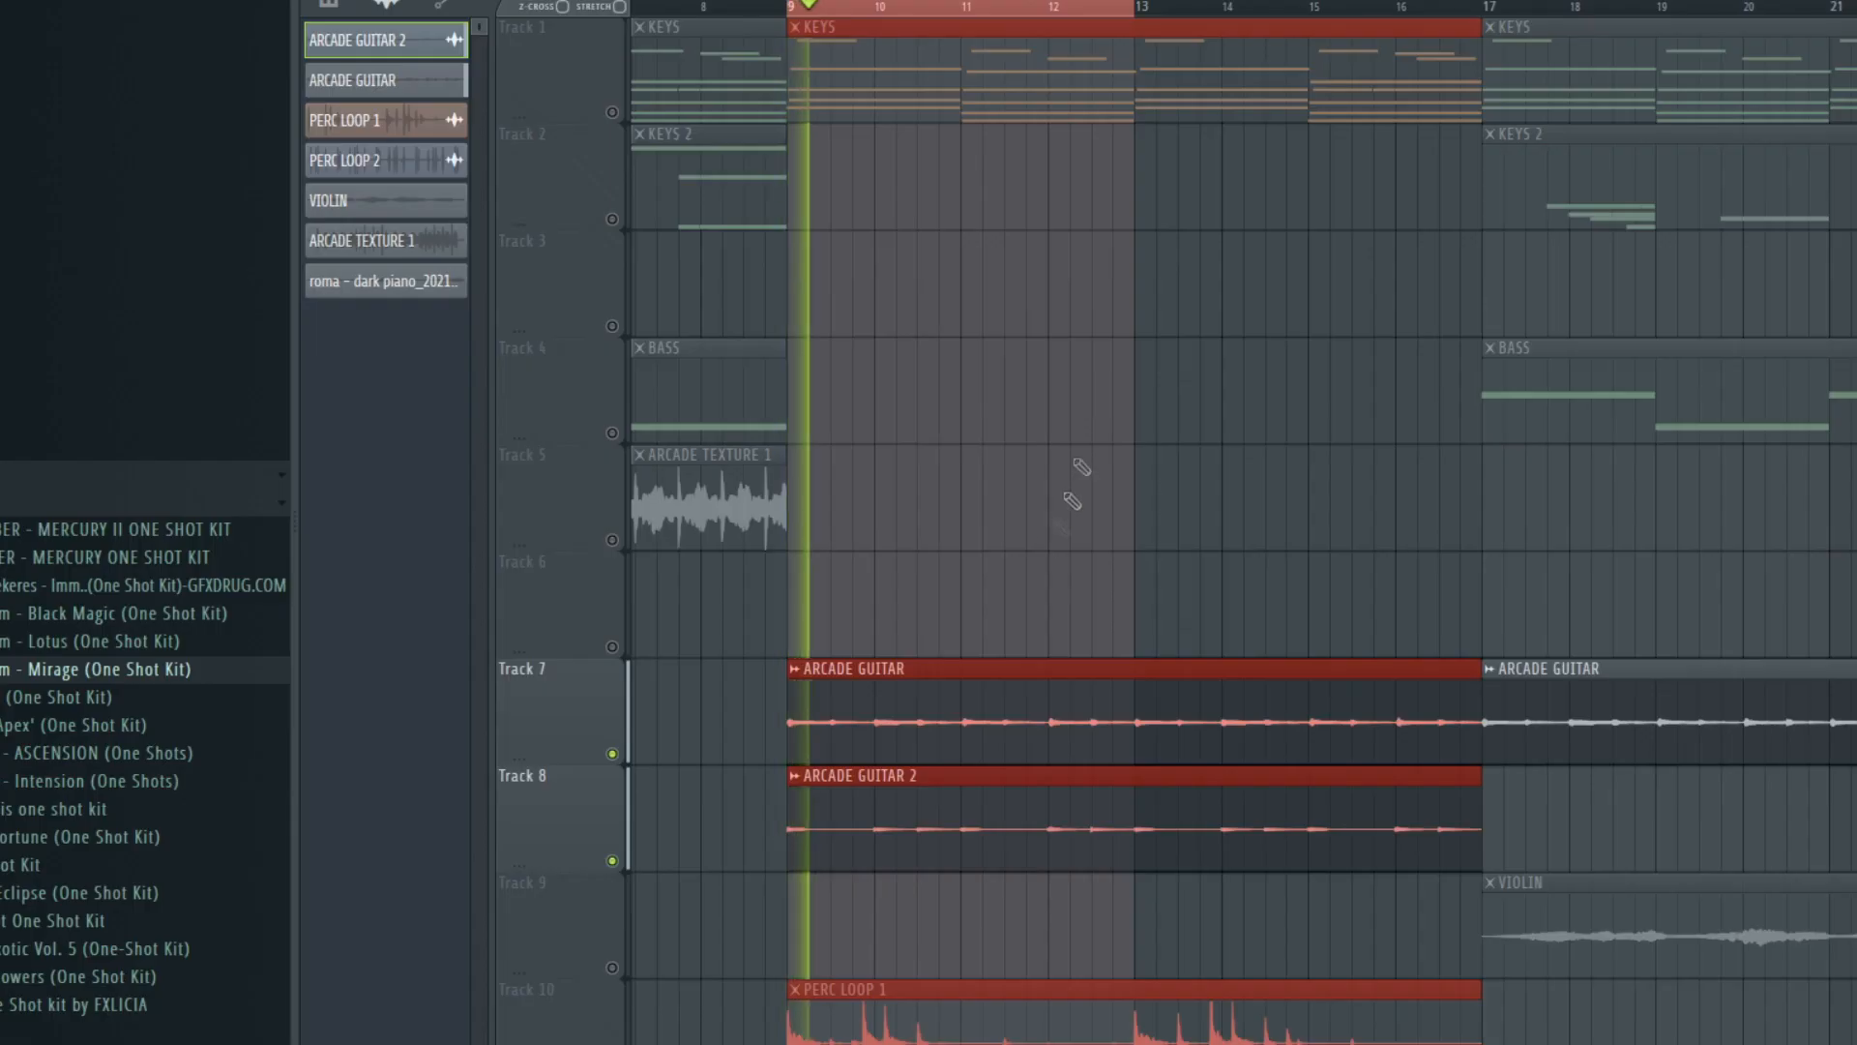
{"action": "left_click_drag", "start_coordinate": [1077, 480], "coordinate": [936, 388]}
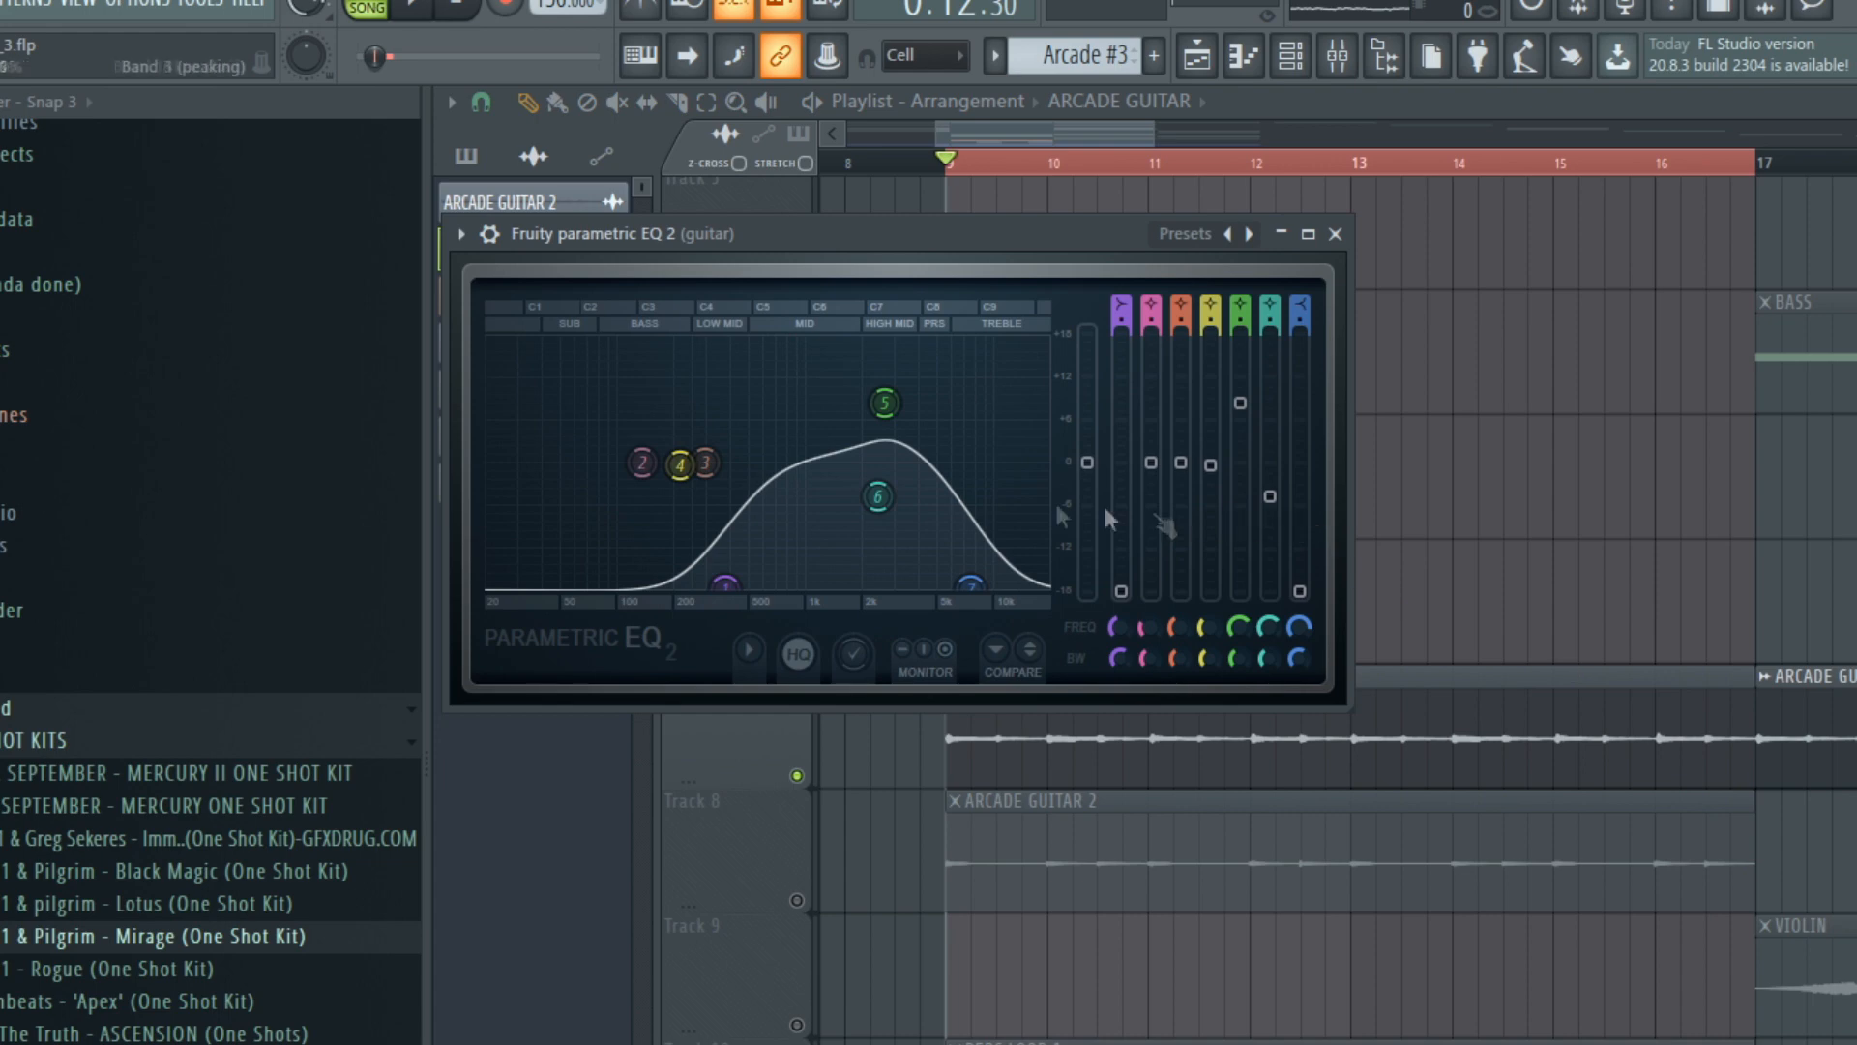
View the guitar channel's Fruity Parametric EQ 2 and TAL Reverb II settings, and close both effects.
{"action": "left_click", "coordinate": [1336, 235]}
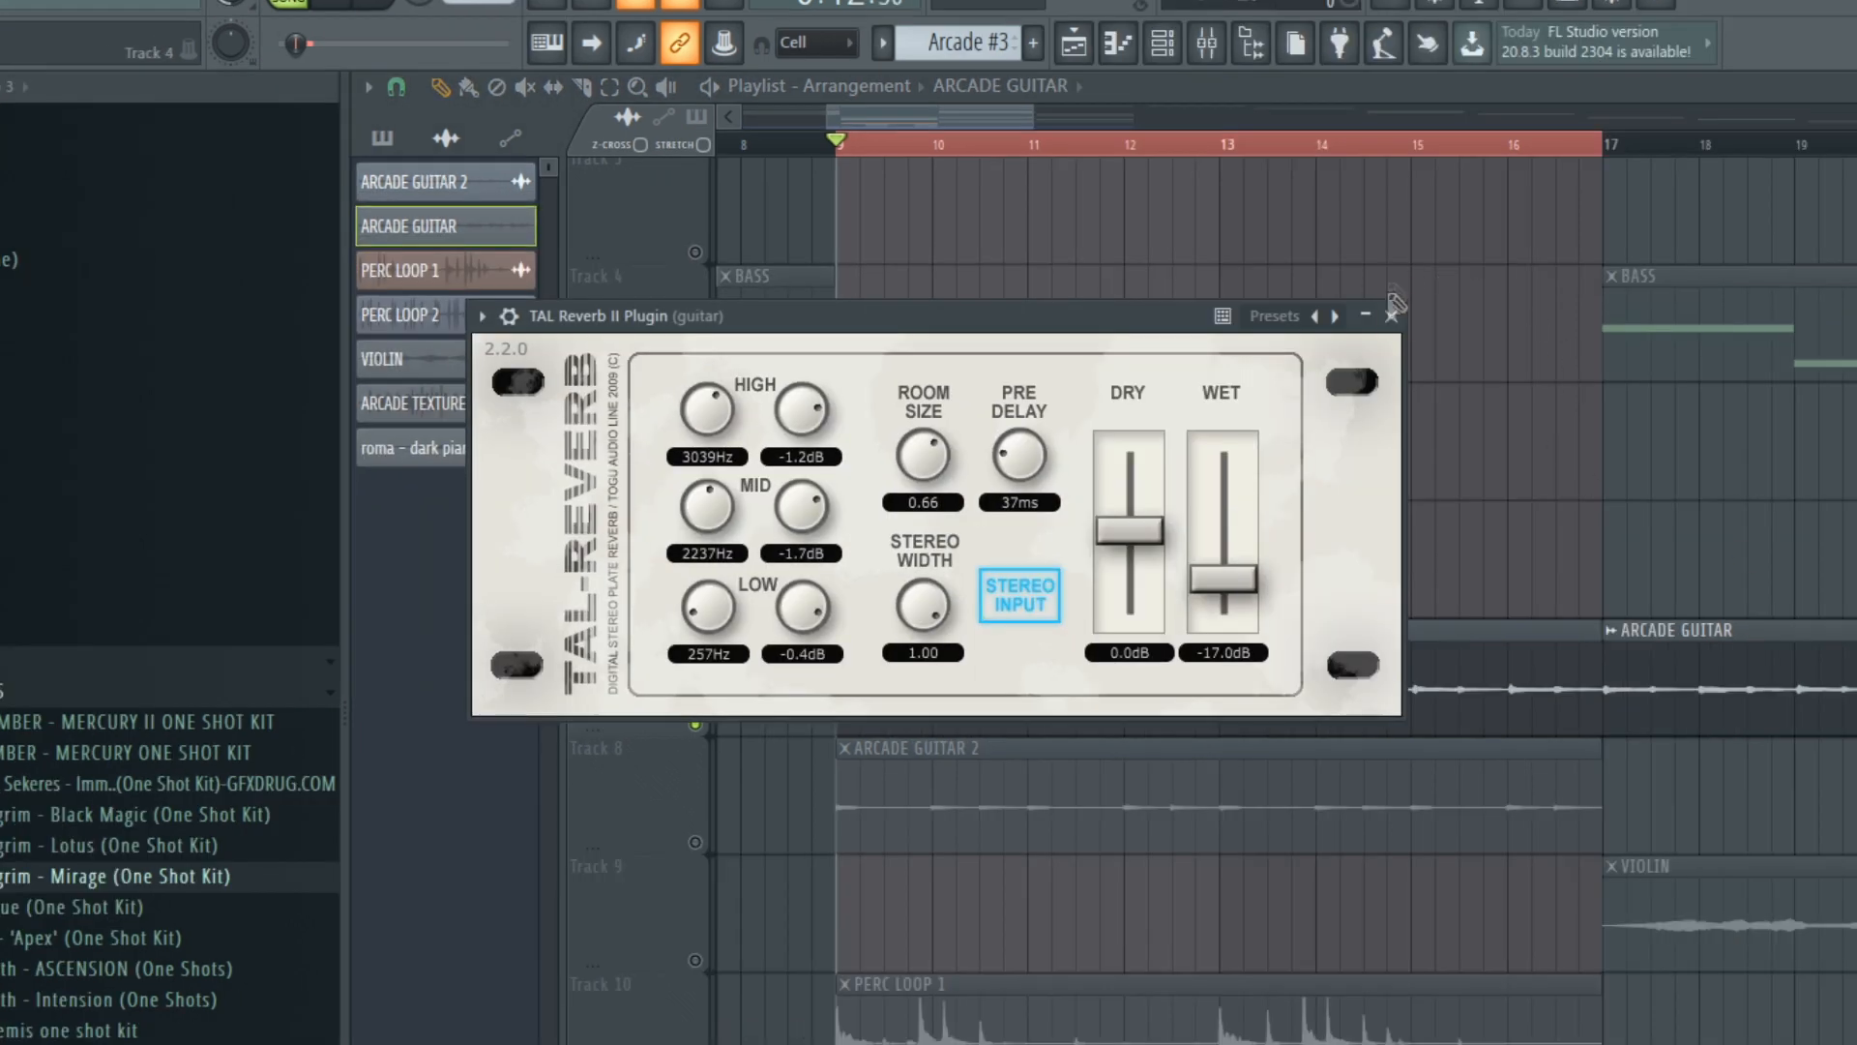
{"action": "left_click", "coordinate": [1391, 315]}
Select bars 25 to 33 around the texture2 clip on Track 6, and show the Arcade #2 instrument with its Interwoven kit.
{"action": "left_click_drag", "start_coordinate": [1145, 448], "coordinate": [1409, 493]}
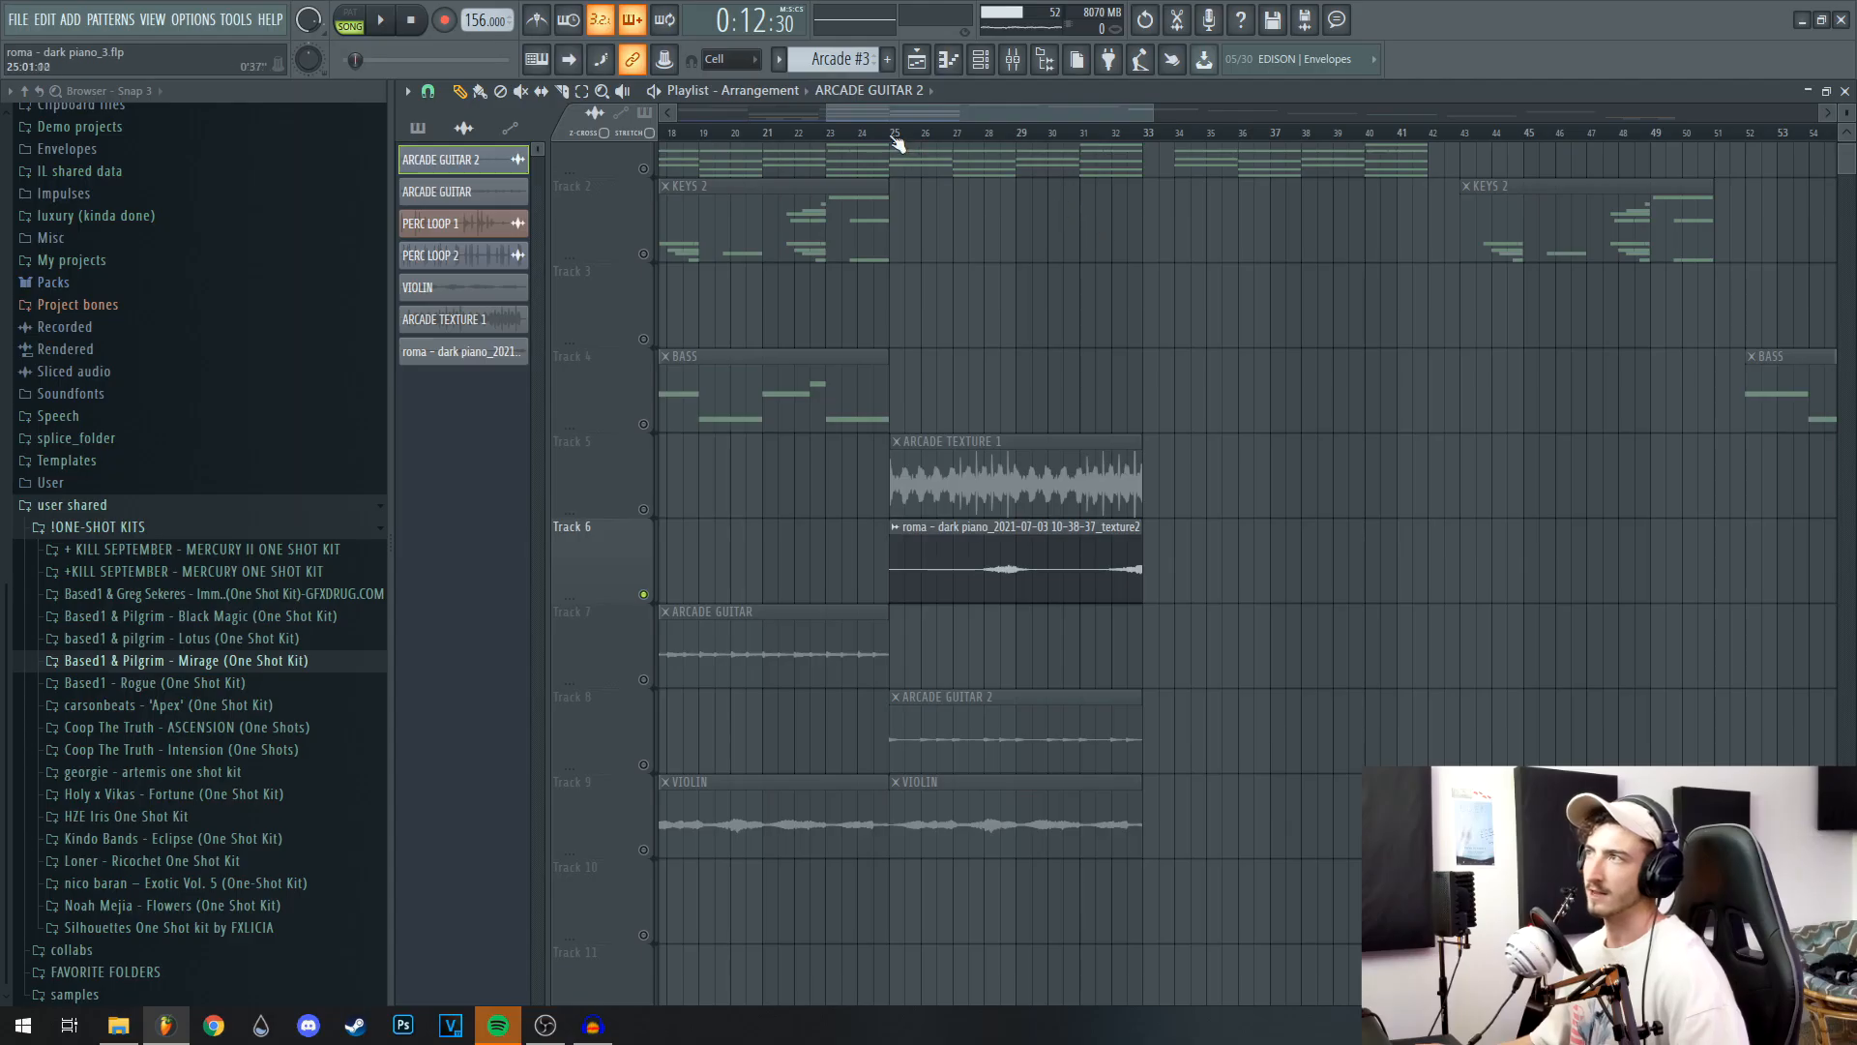
{"action": "left_click_drag", "start_coordinate": [896, 142], "coordinate": [1151, 174]}
{"action": "left_click_drag", "start_coordinate": [1291, 510], "coordinate": [1369, 574]}
{"action": "right_click", "coordinate": [1369, 574]}
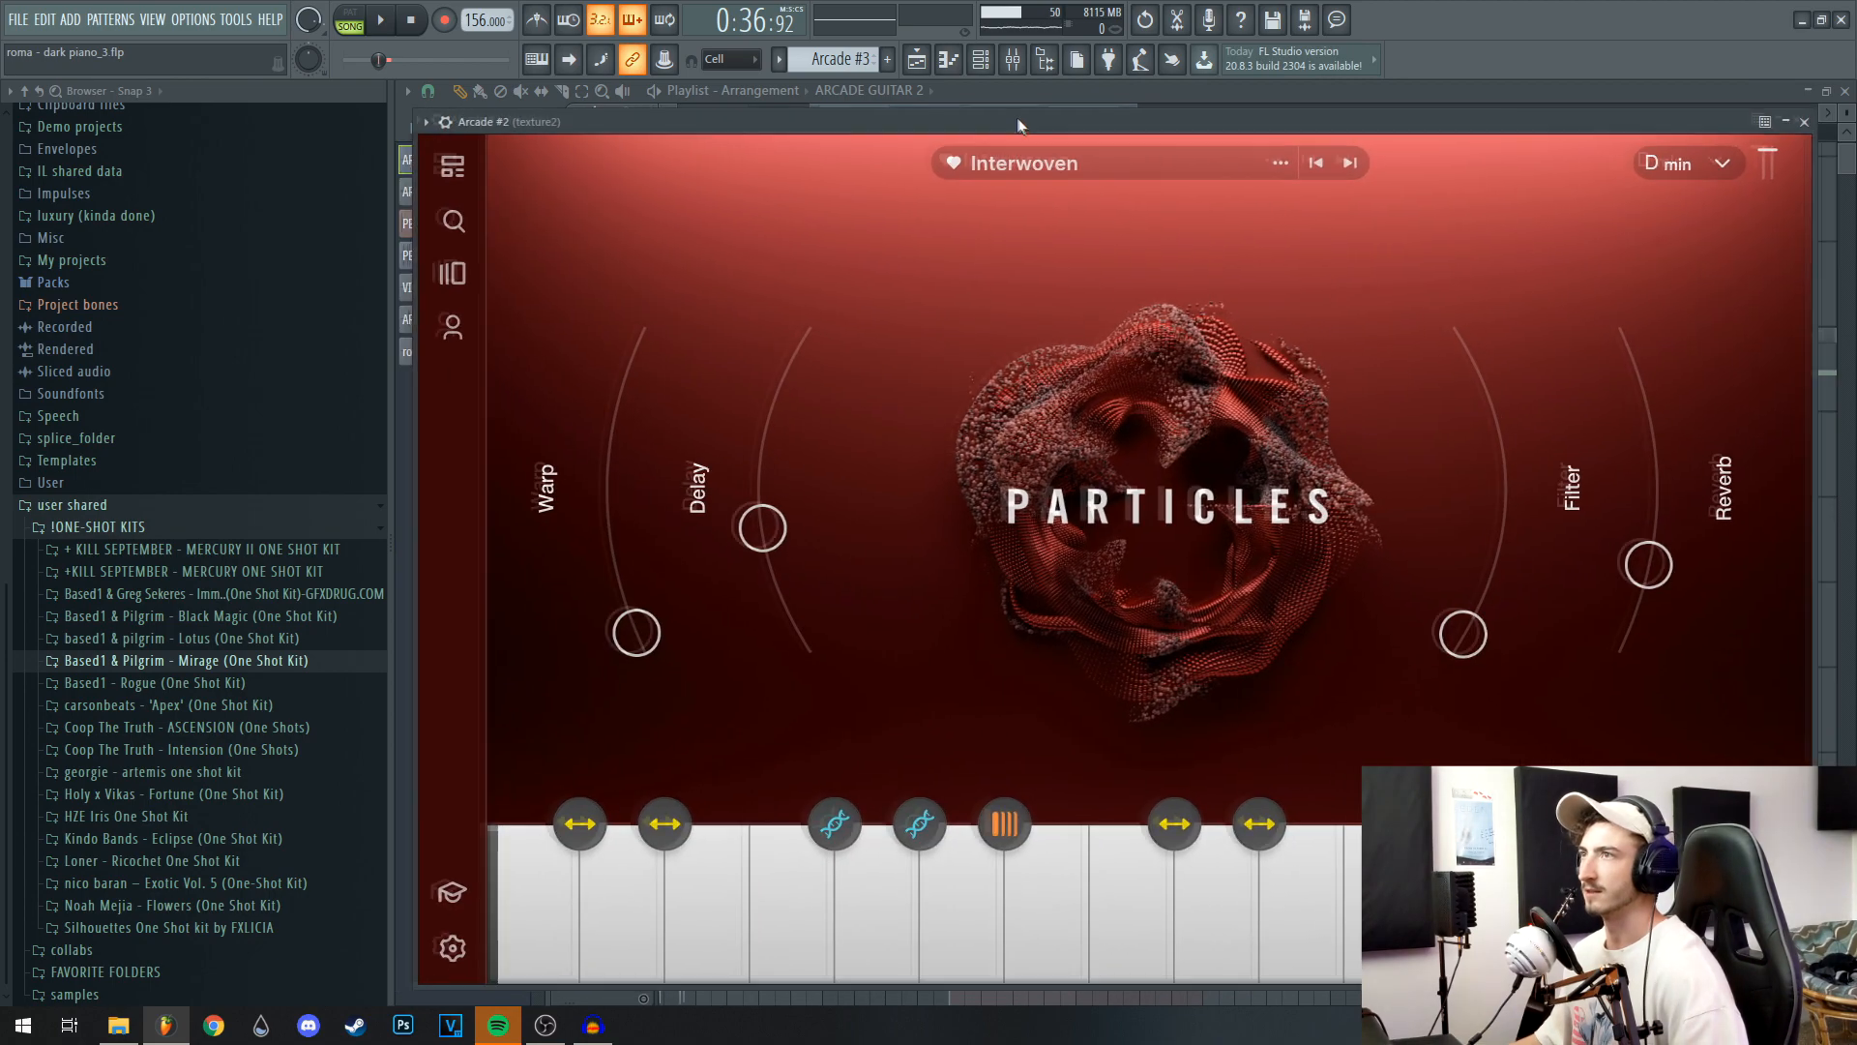
Show the kit search in Arcade #2, and audition the C5 and G4 notes in its piano roll.
{"action": "left_click", "coordinate": [445, 218]}
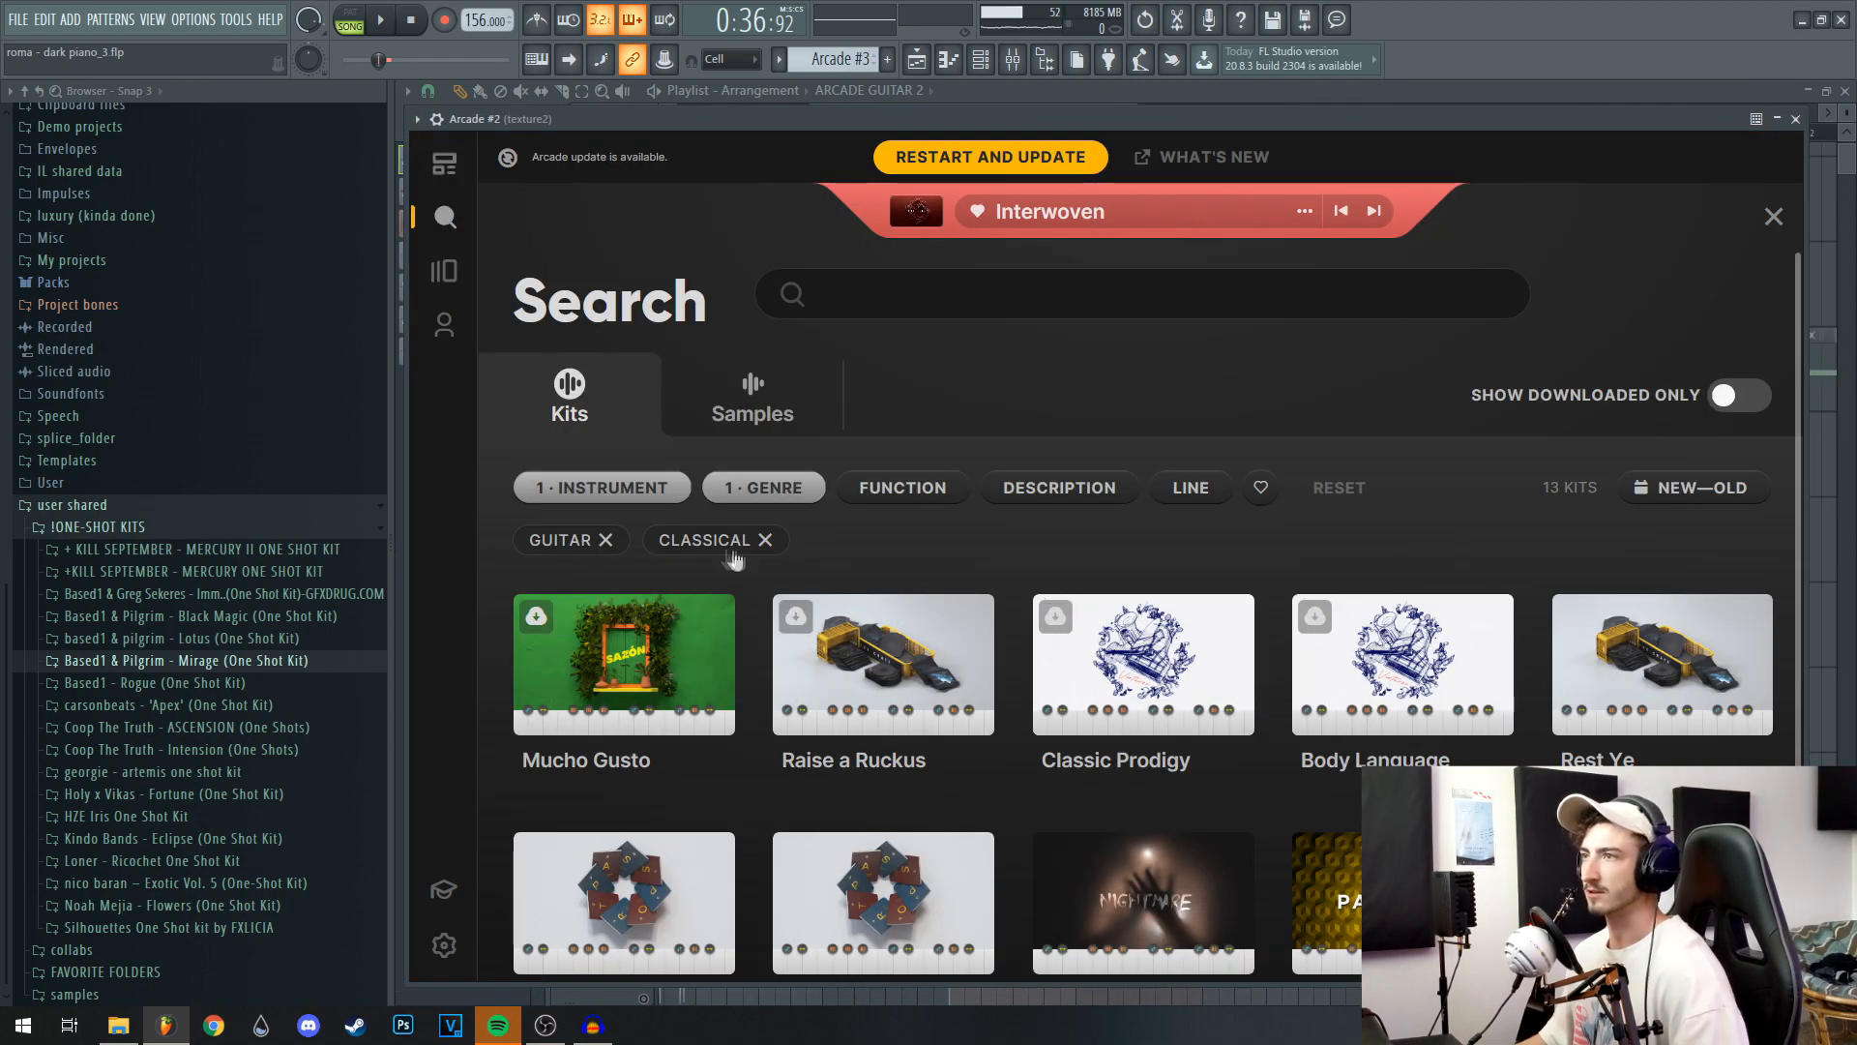
{"action": "scroll", "coordinate": [1645, 677], "scroll_direction": "down", "scroll_amount": 1}
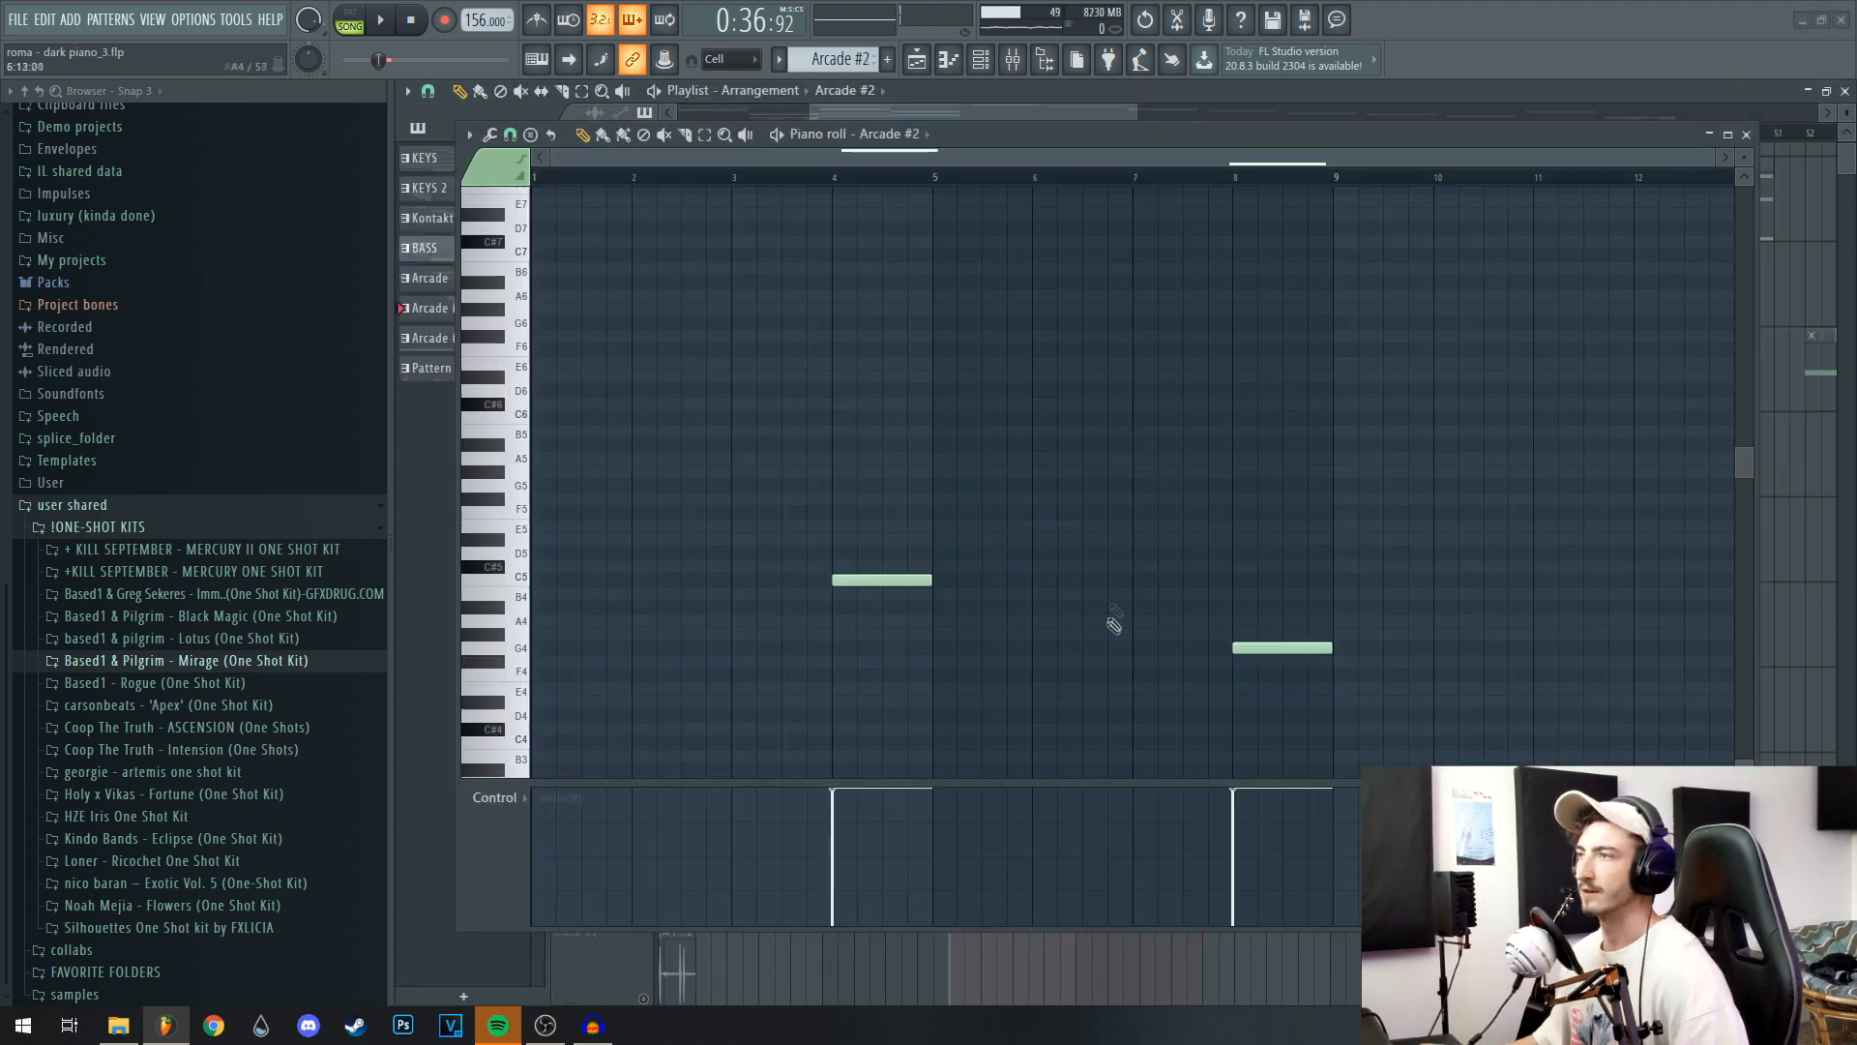
{"action": "left_click_drag", "start_coordinate": [1110, 619], "coordinate": [1116, 540]}
{"action": "left_click", "coordinate": [872, 499]}
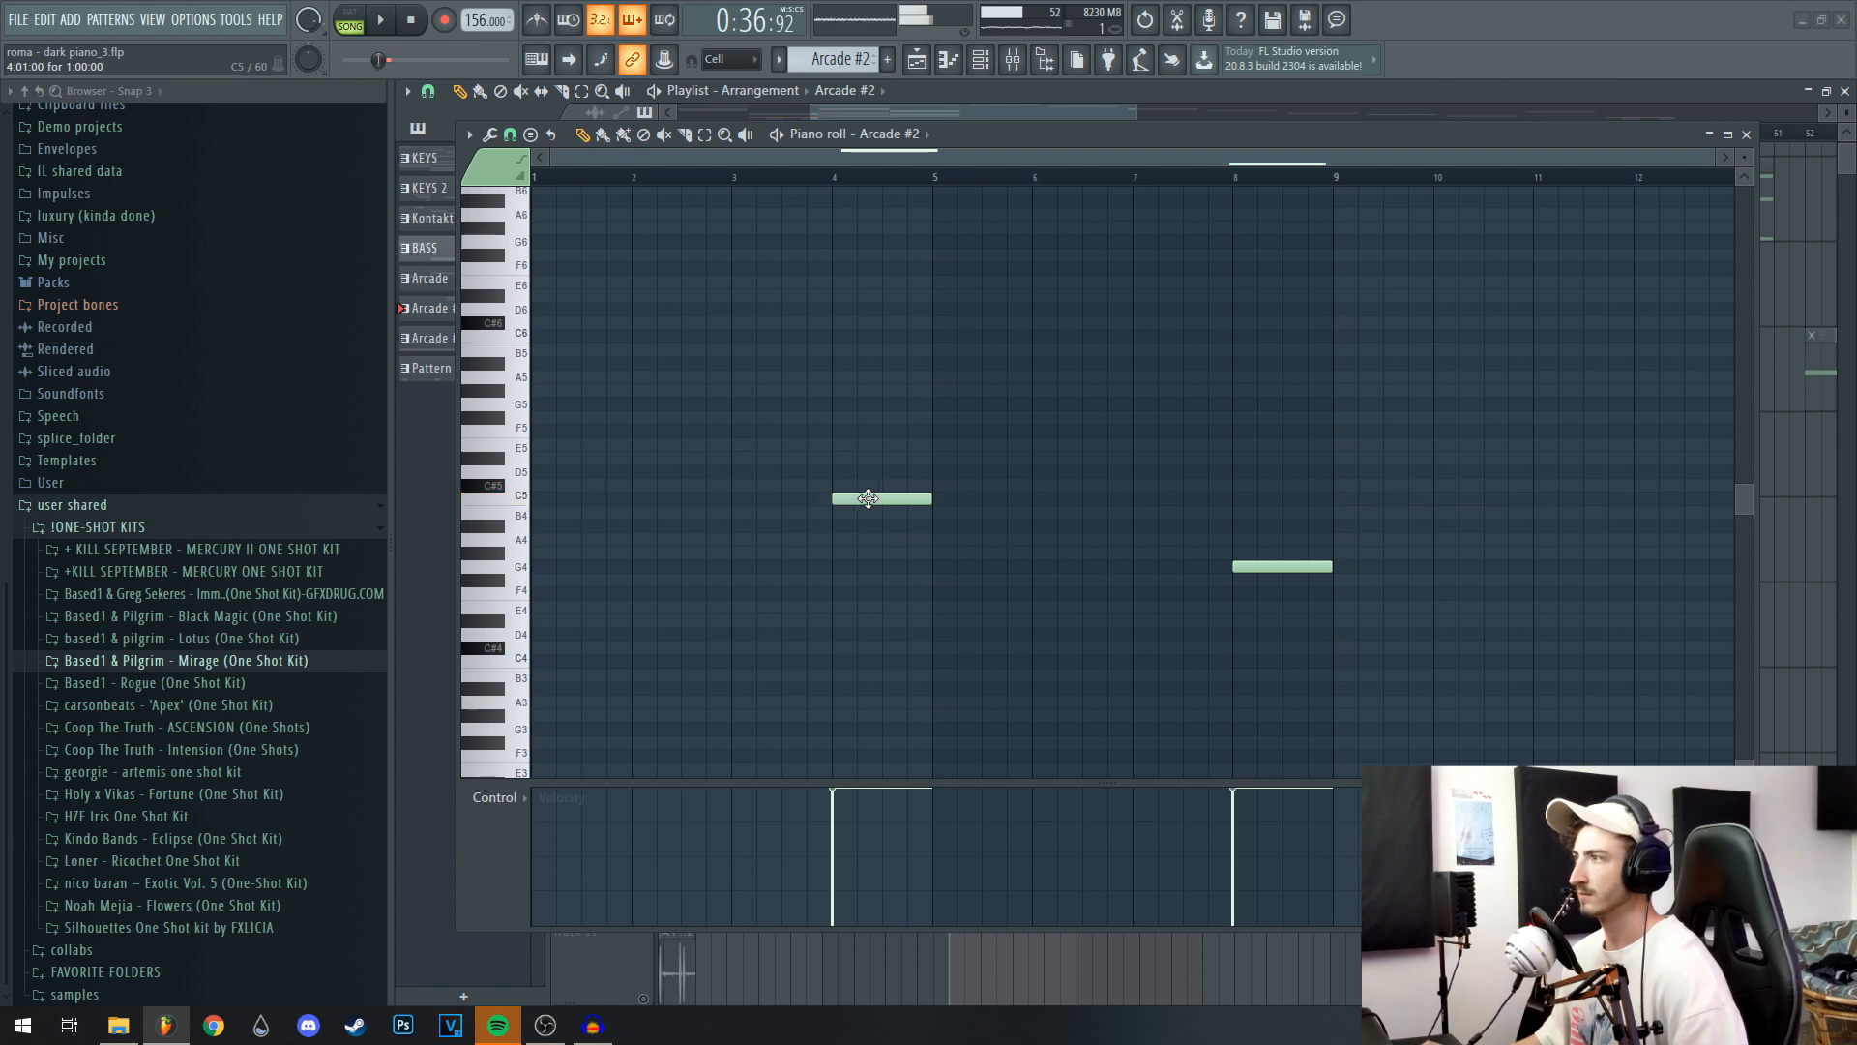
{"action": "left_click", "coordinate": [1258, 568]}
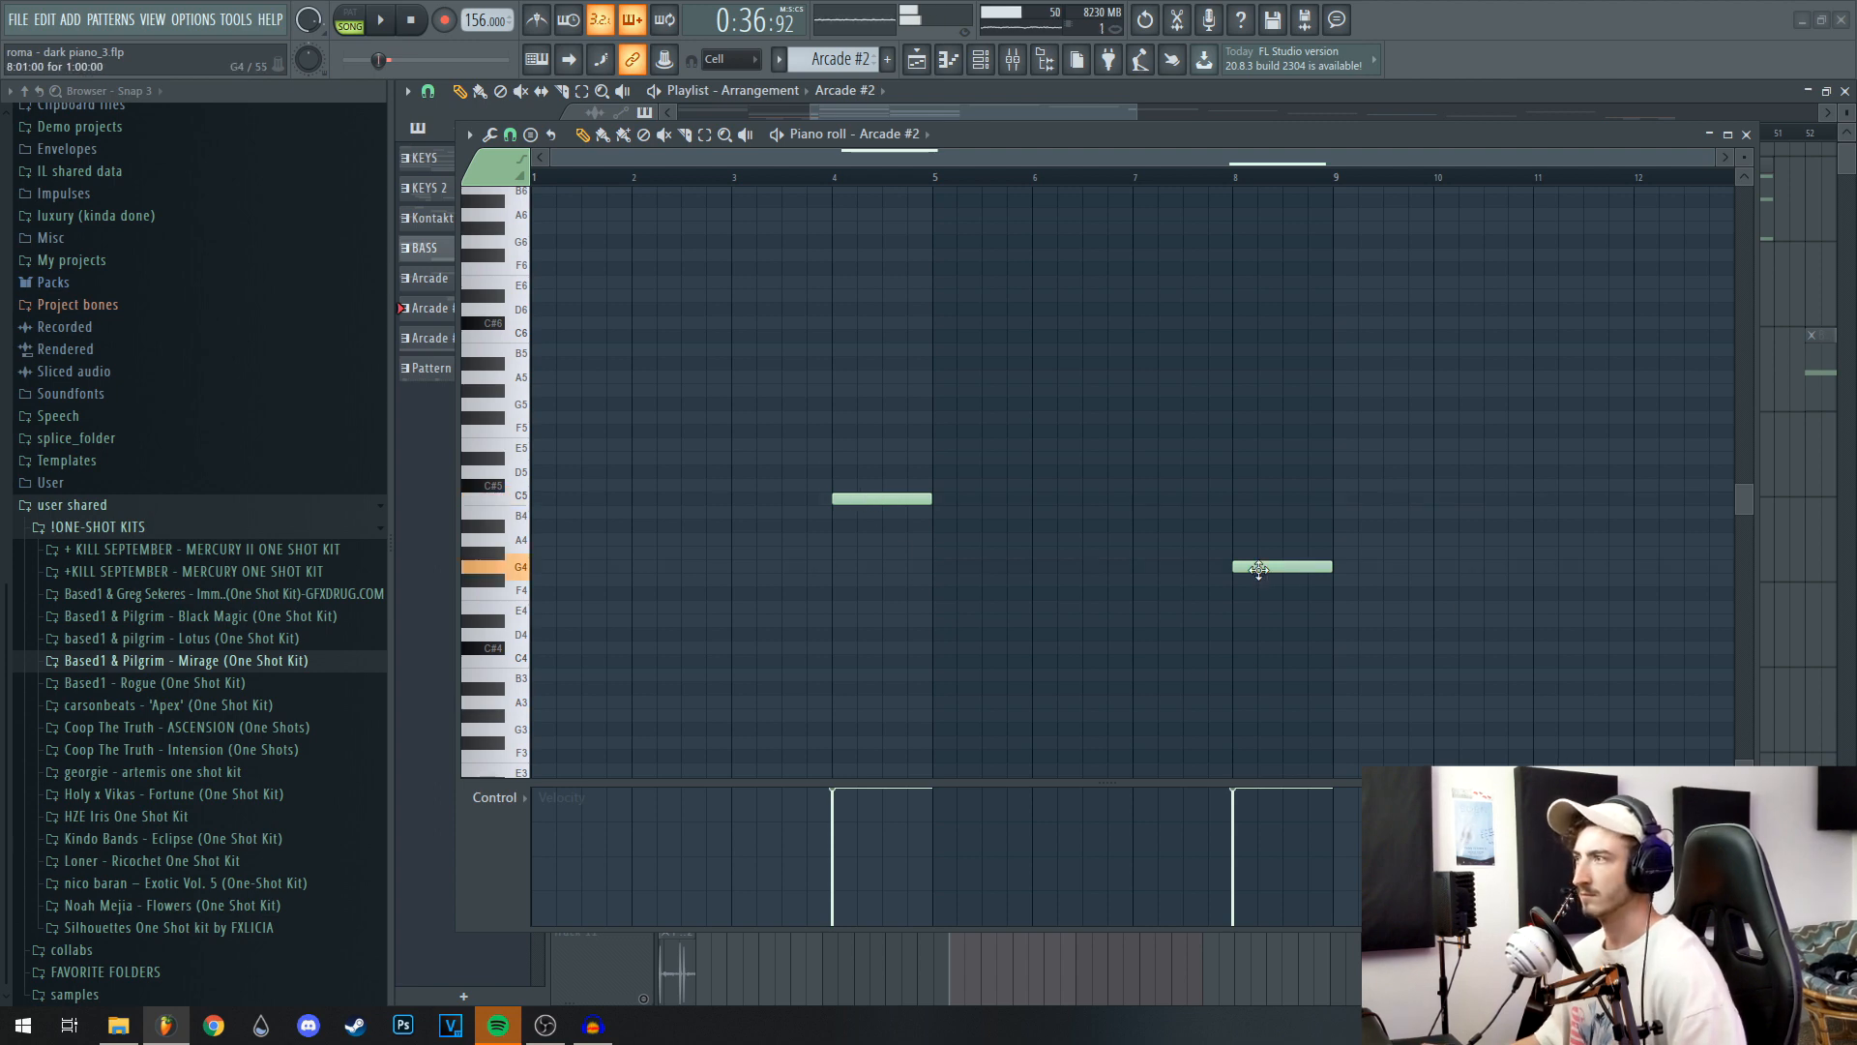
{"action": "left_click", "coordinate": [1747, 135]}
View the texture2 channel's ValhallaVintageVerb and Fruity Parametric EQ 2 settings, close both, and play the soloed texture2 clip.
{"action": "left_click_drag", "start_coordinate": [1629, 555], "coordinate": [1598, 567]}
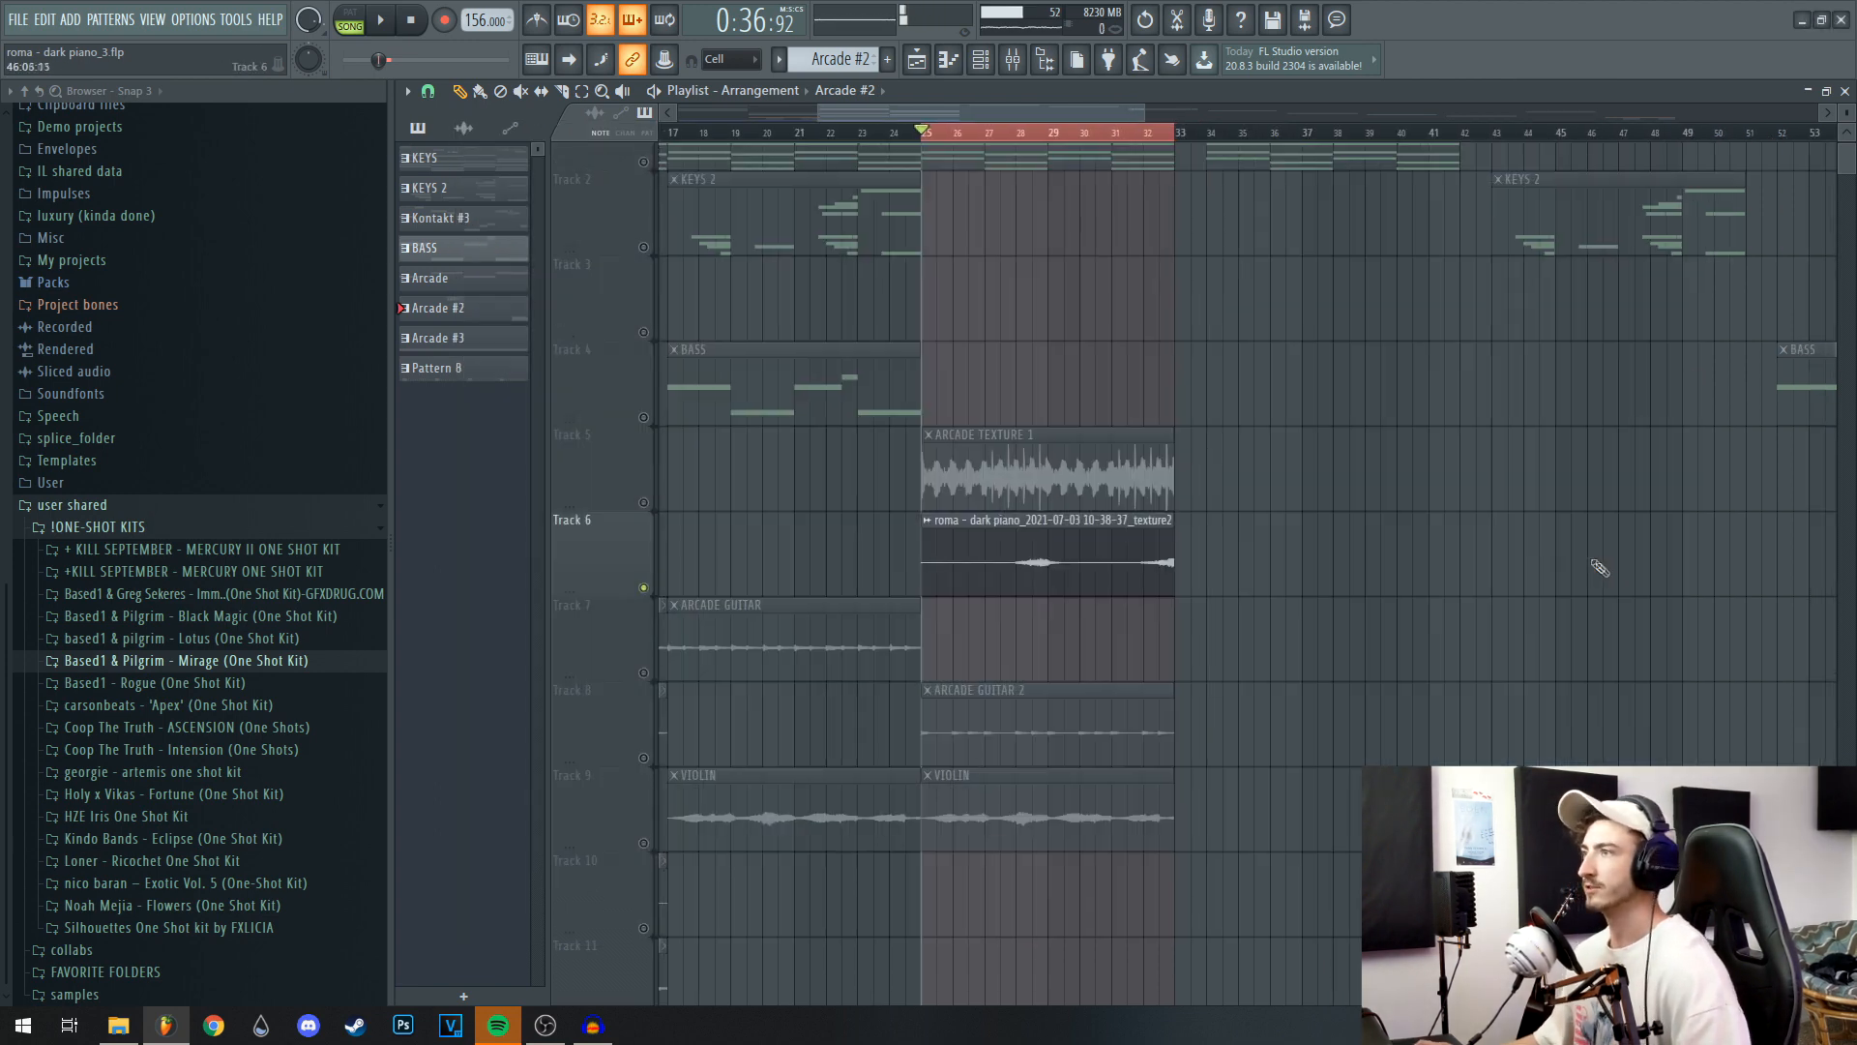
{"action": "left_click_drag", "start_coordinate": [1002, 590], "coordinate": [940, 639]}
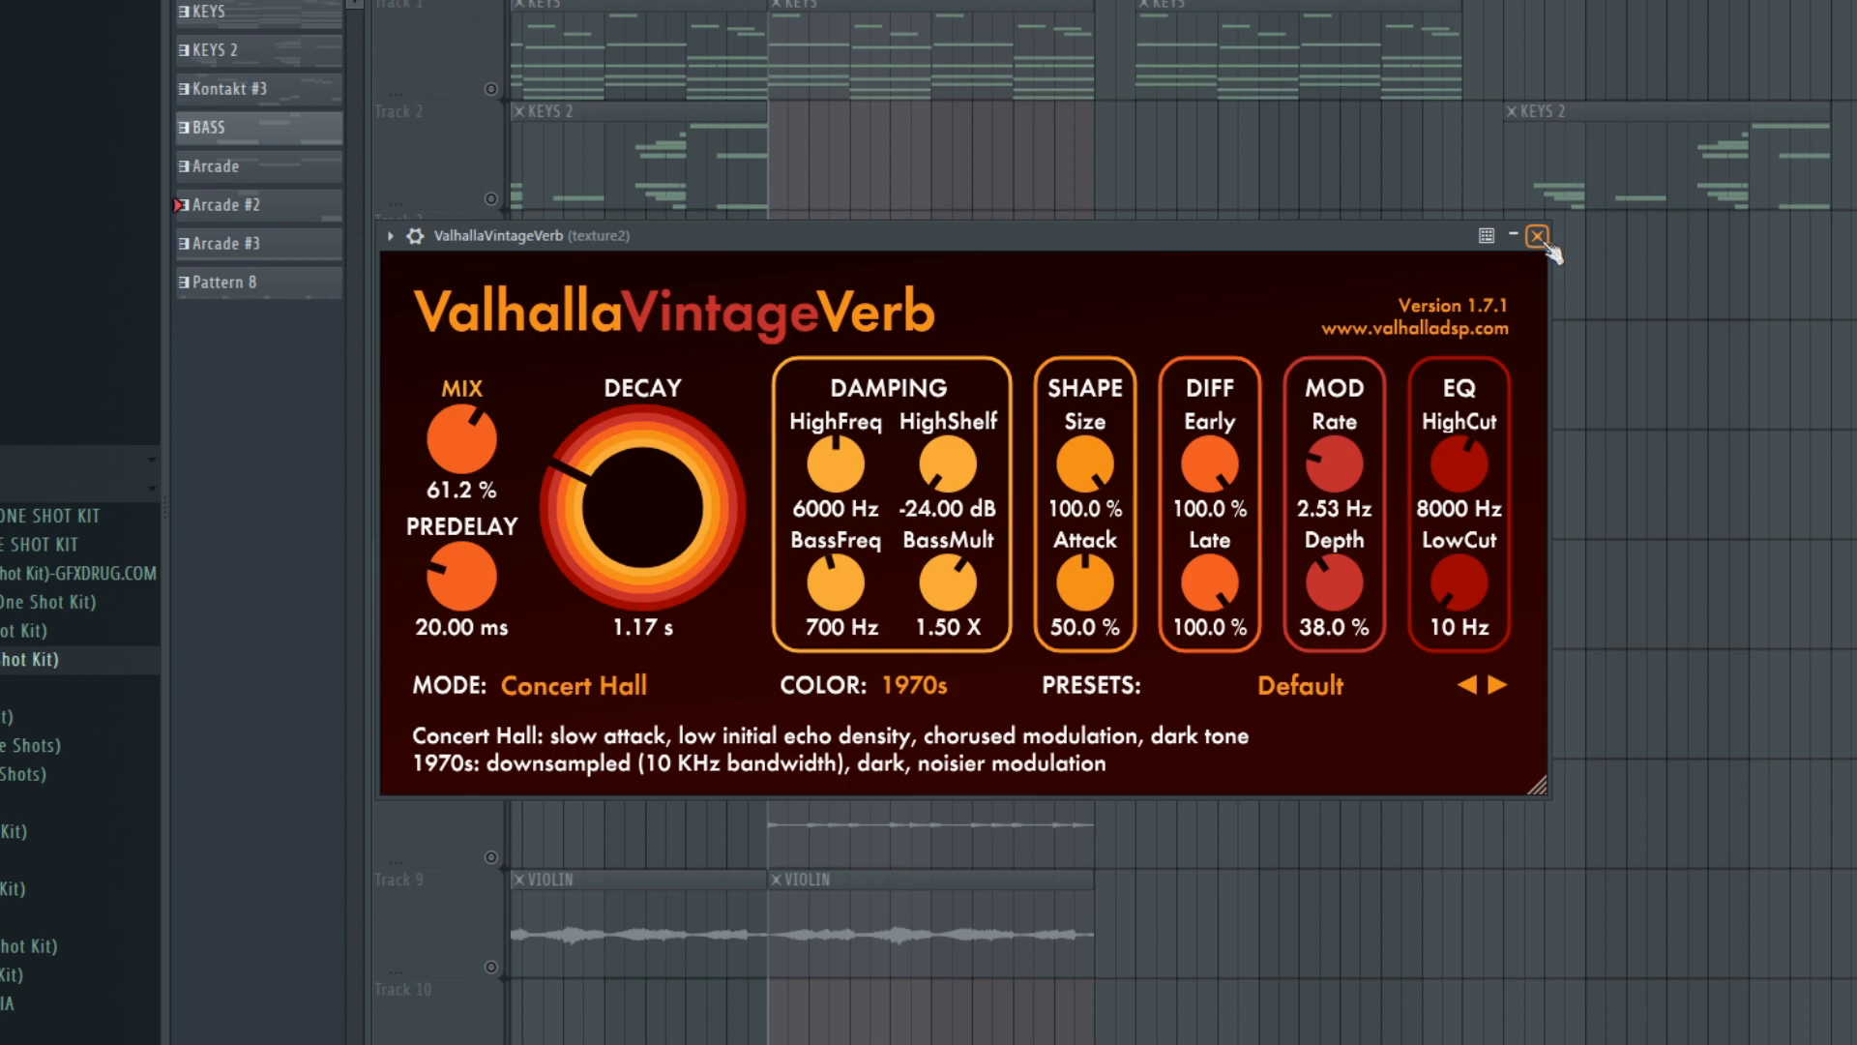
{"action": "left_click", "coordinate": [1538, 237]}
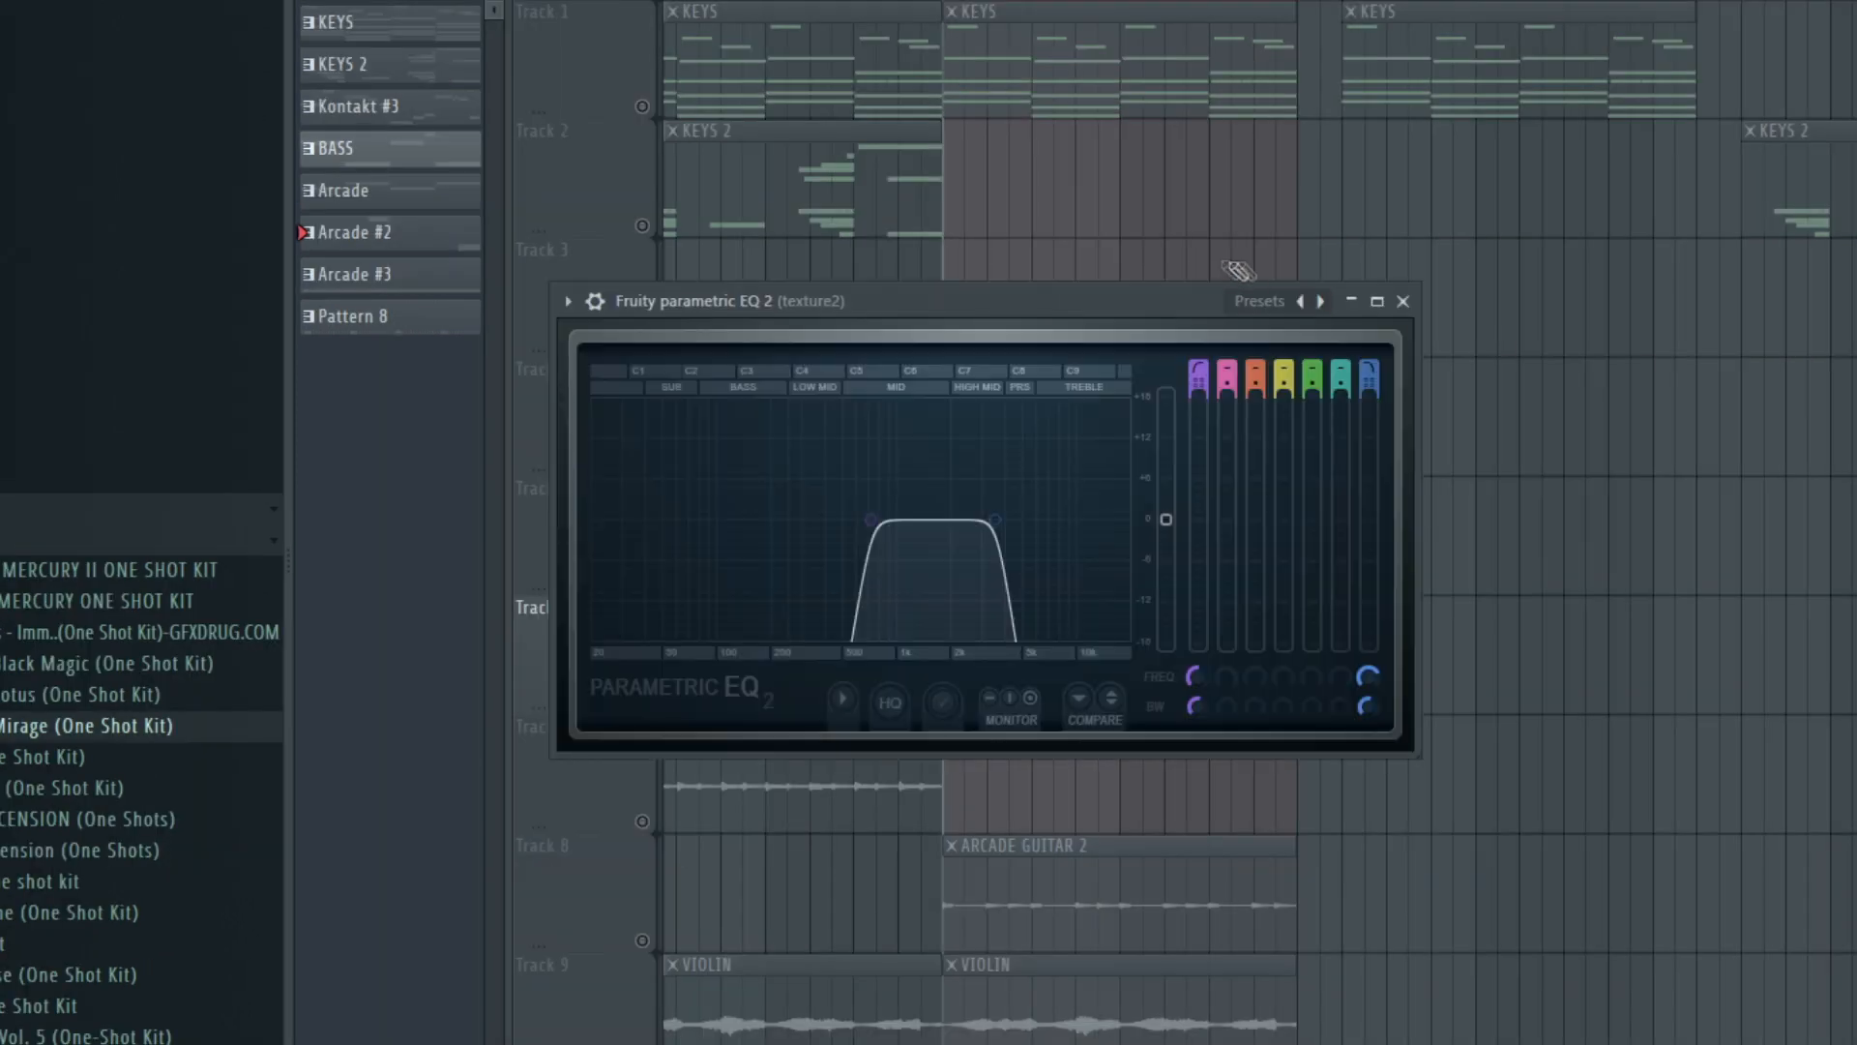
{"action": "left_click", "coordinate": [1403, 301]}
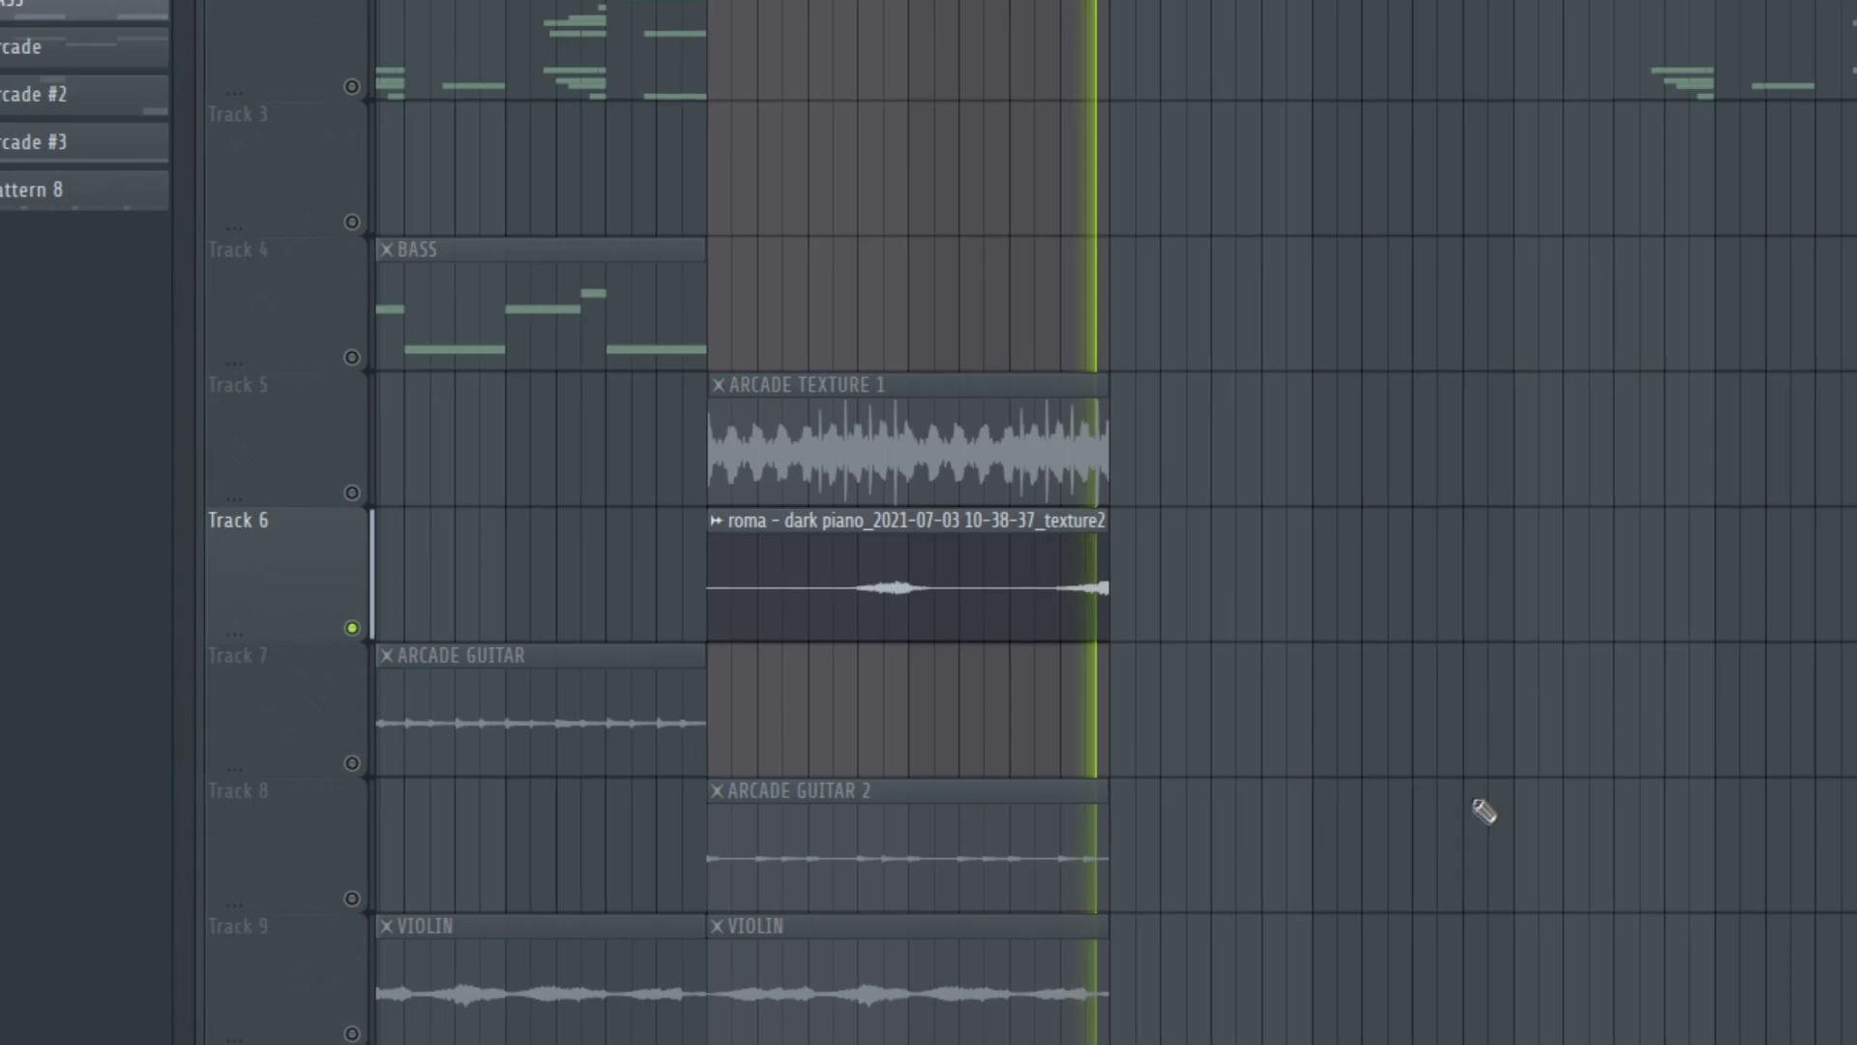
{"action": "key", "text": "space"}
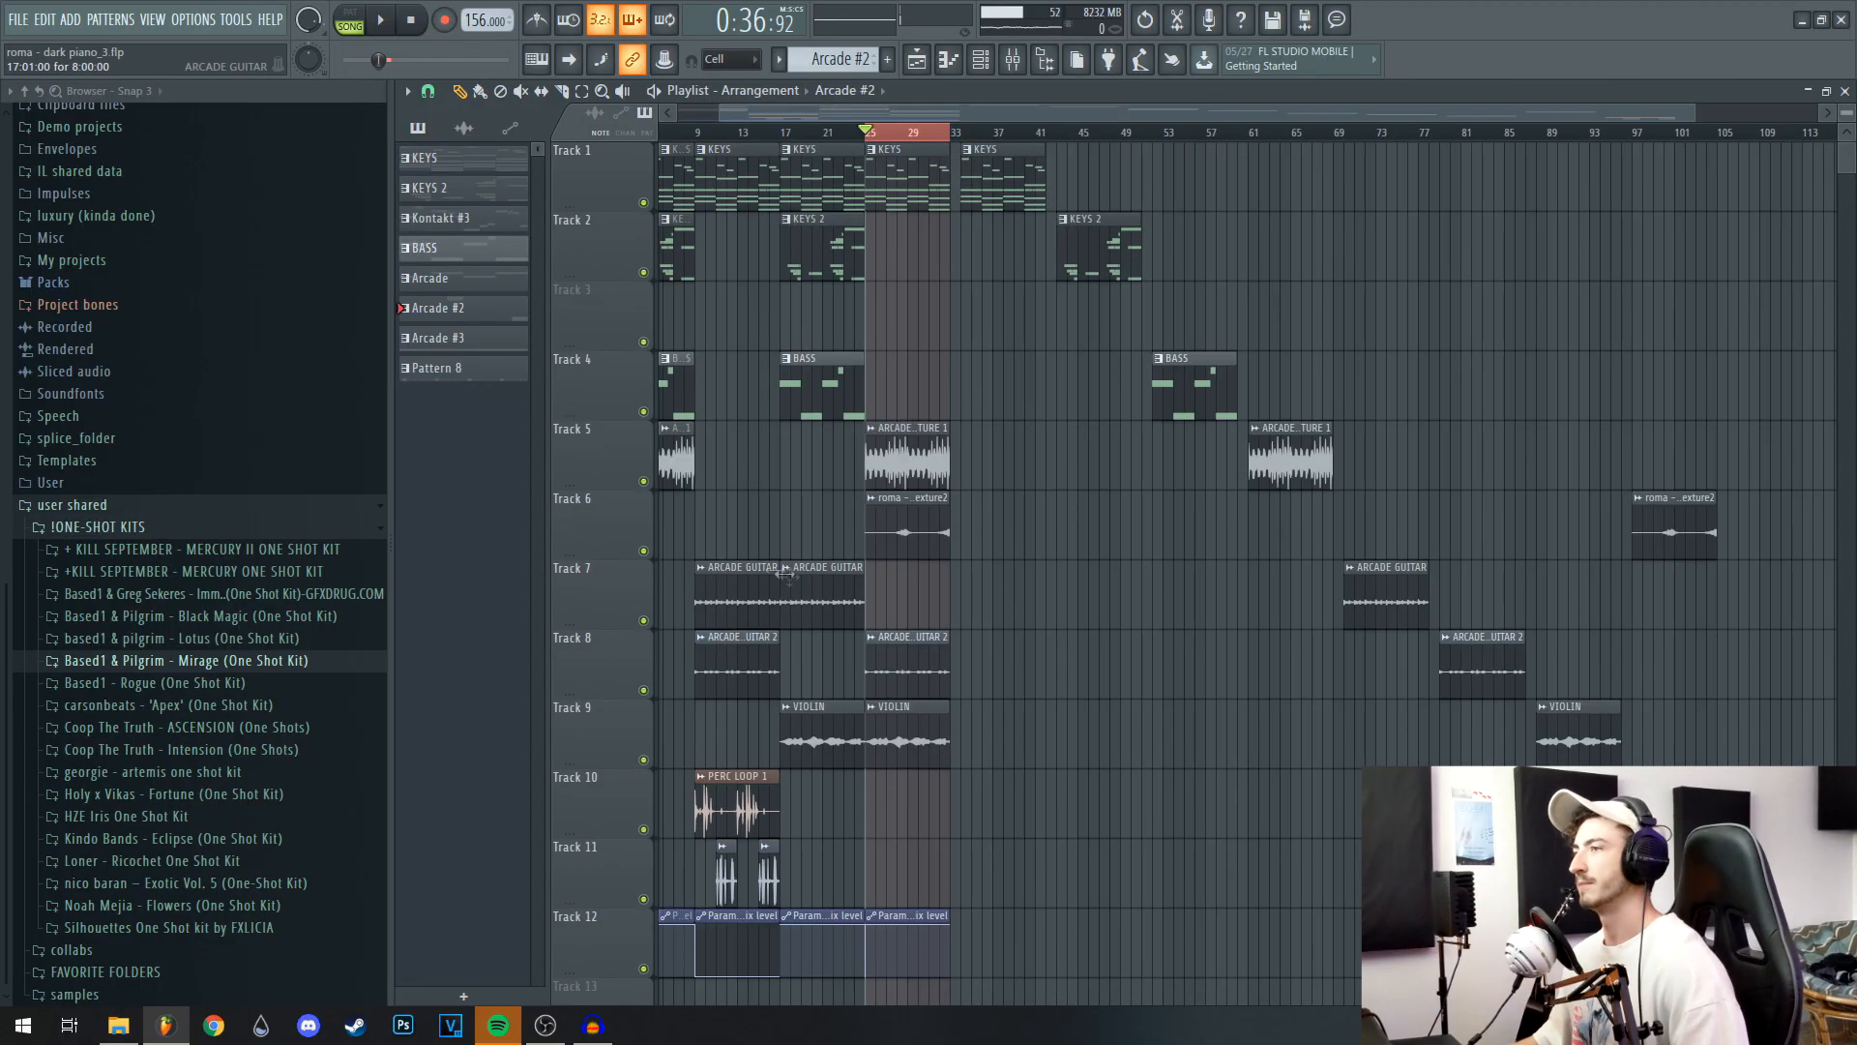
View the sample settings of the PERC LOOP 1 and PERC LOOP 2 clips on Tracks 10 and 11, and close both.
{"action": "left_click_drag", "start_coordinate": [1239, 552], "coordinate": [1291, 543]}
{"action": "scroll", "coordinate": [760, 561], "scroll_direction": "up", "scroll_amount": 4}
{"action": "scroll", "coordinate": [764, 560], "scroll_direction": "down", "scroll_amount": 2}
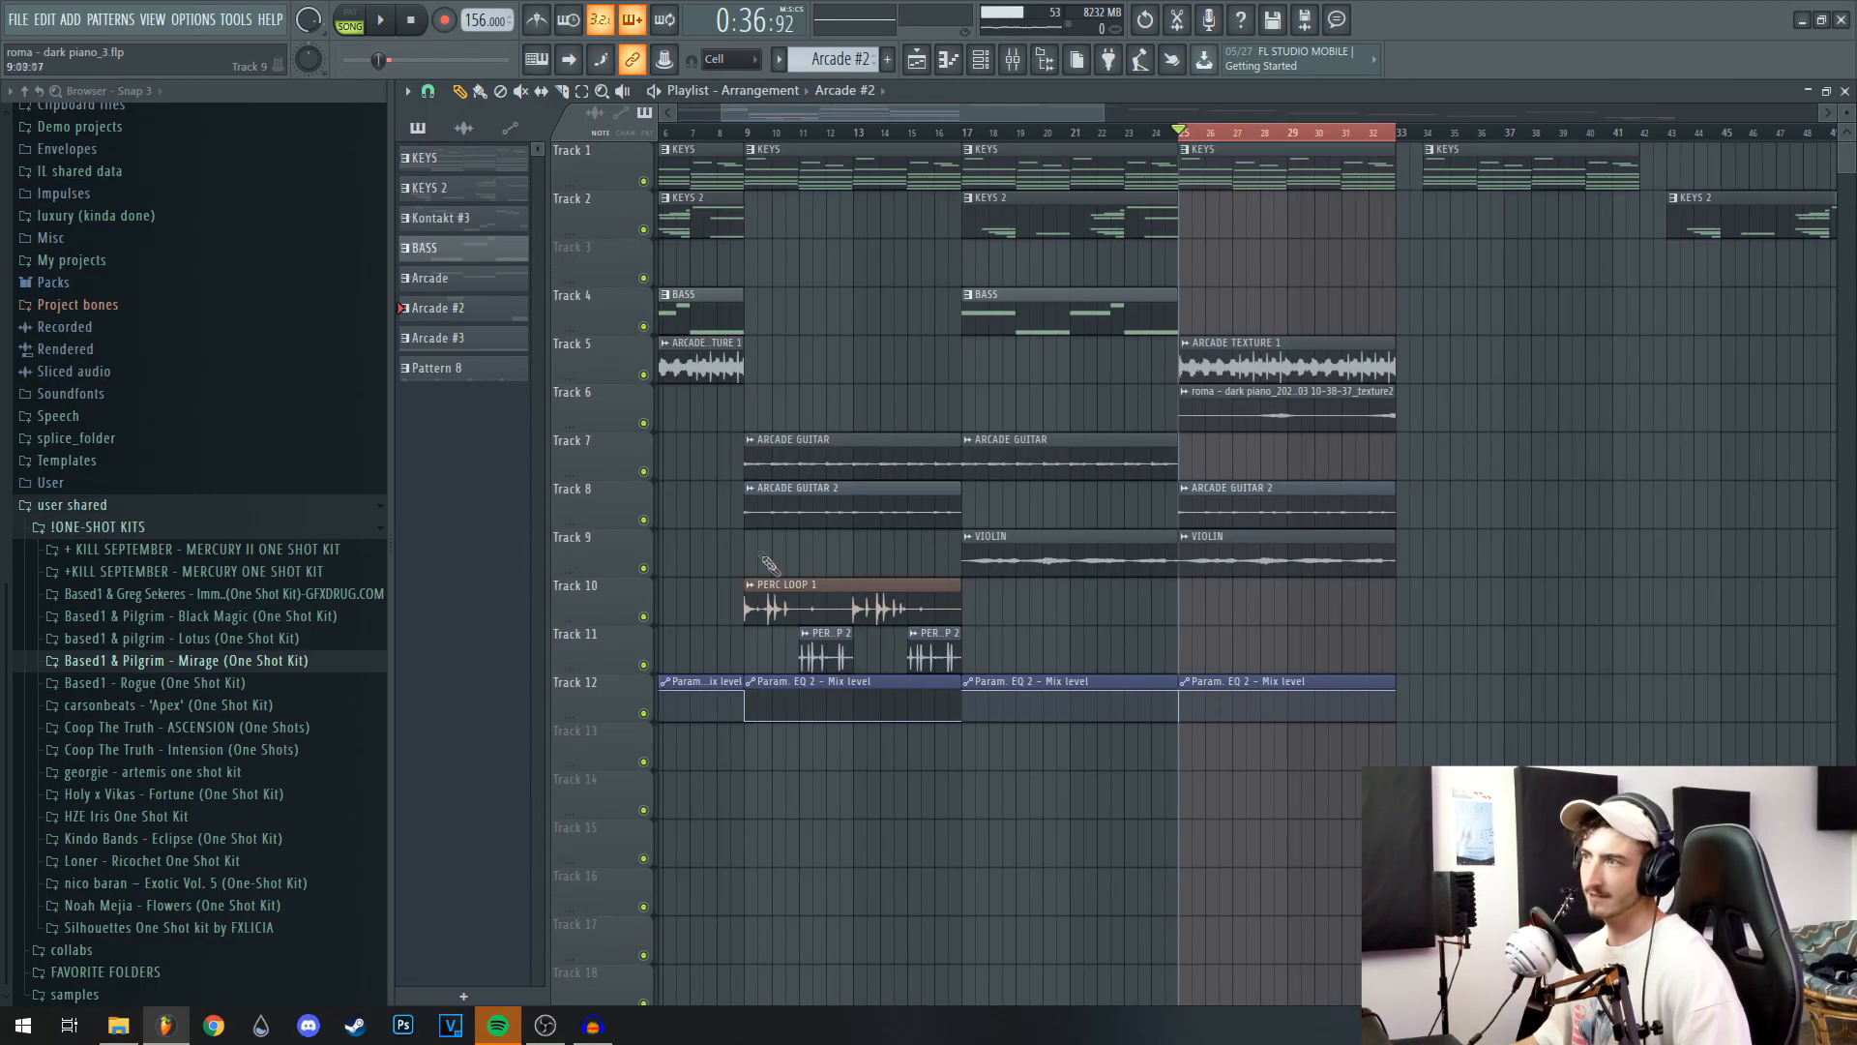
{"action": "left_click_drag", "start_coordinate": [767, 560], "coordinate": [1233, 621]}
{"action": "scroll", "coordinate": [967, 578], "scroll_direction": "up", "scroll_amount": 3}
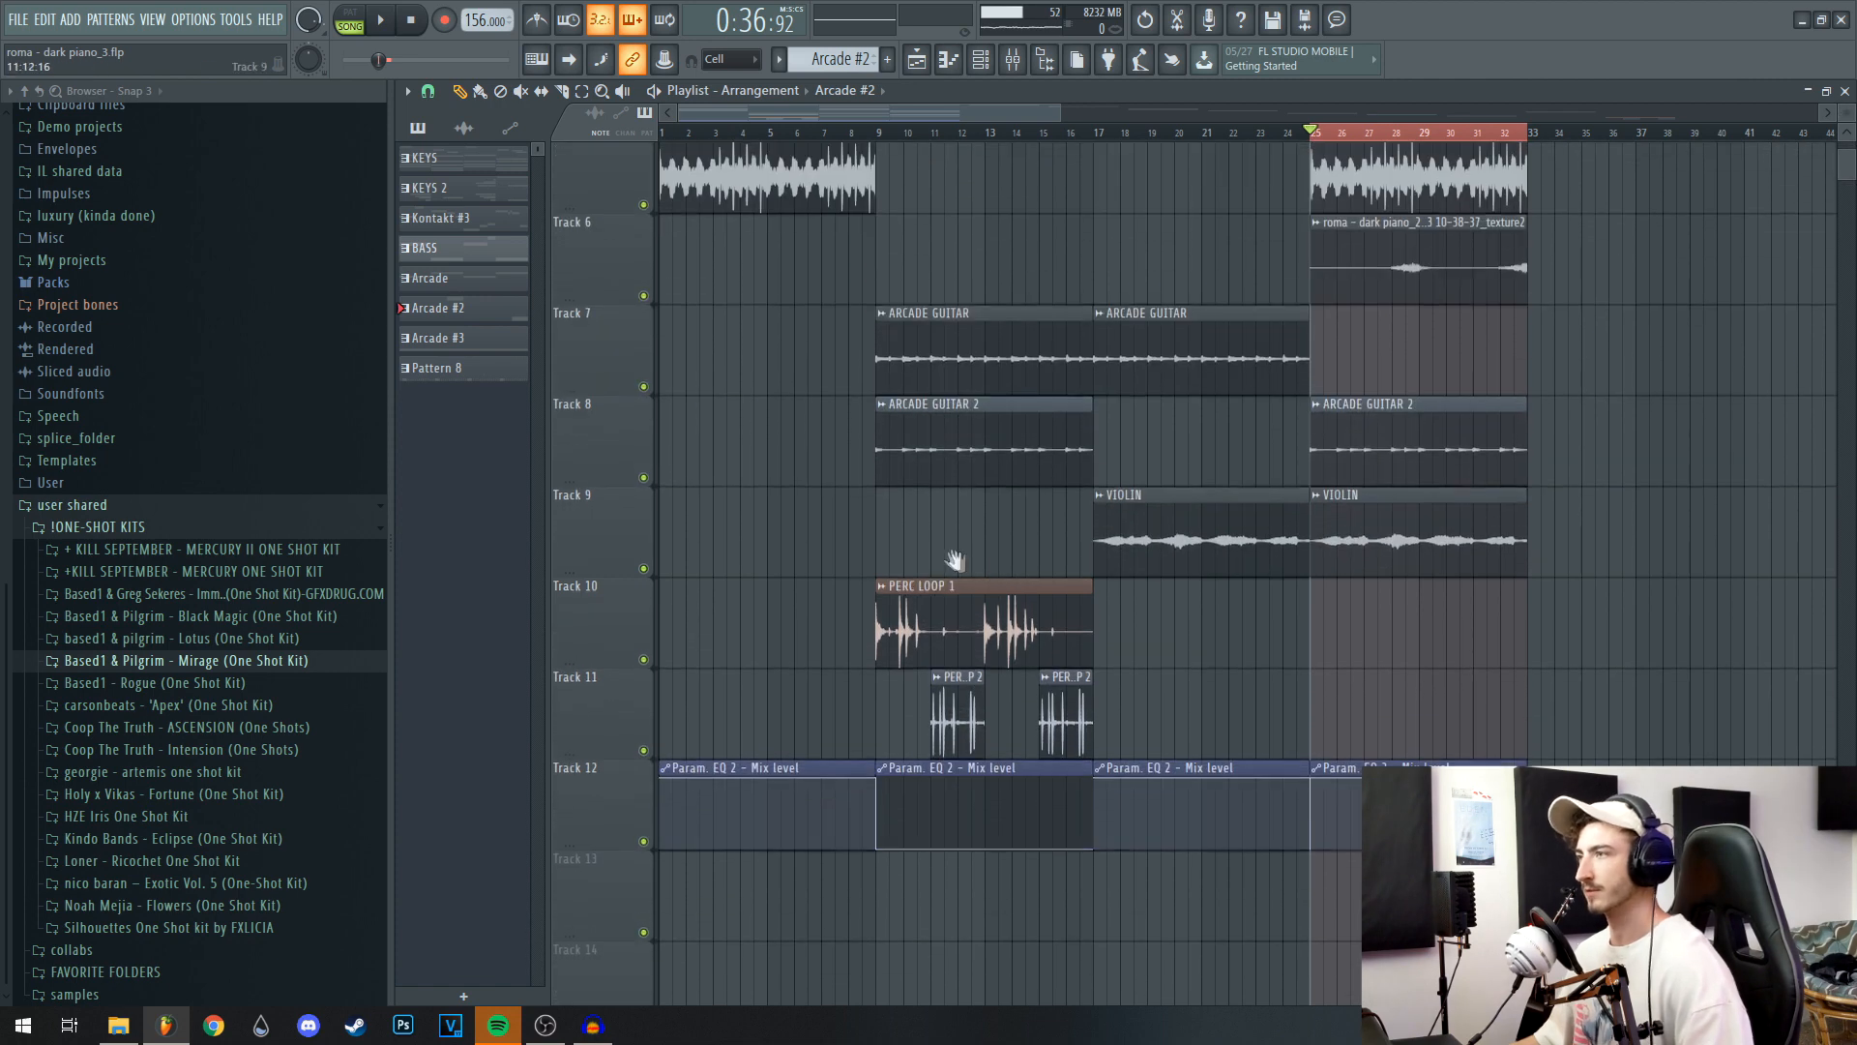
{"action": "left_click", "coordinate": [942, 671]}
{"action": "double_click", "coordinate": [942, 671]}
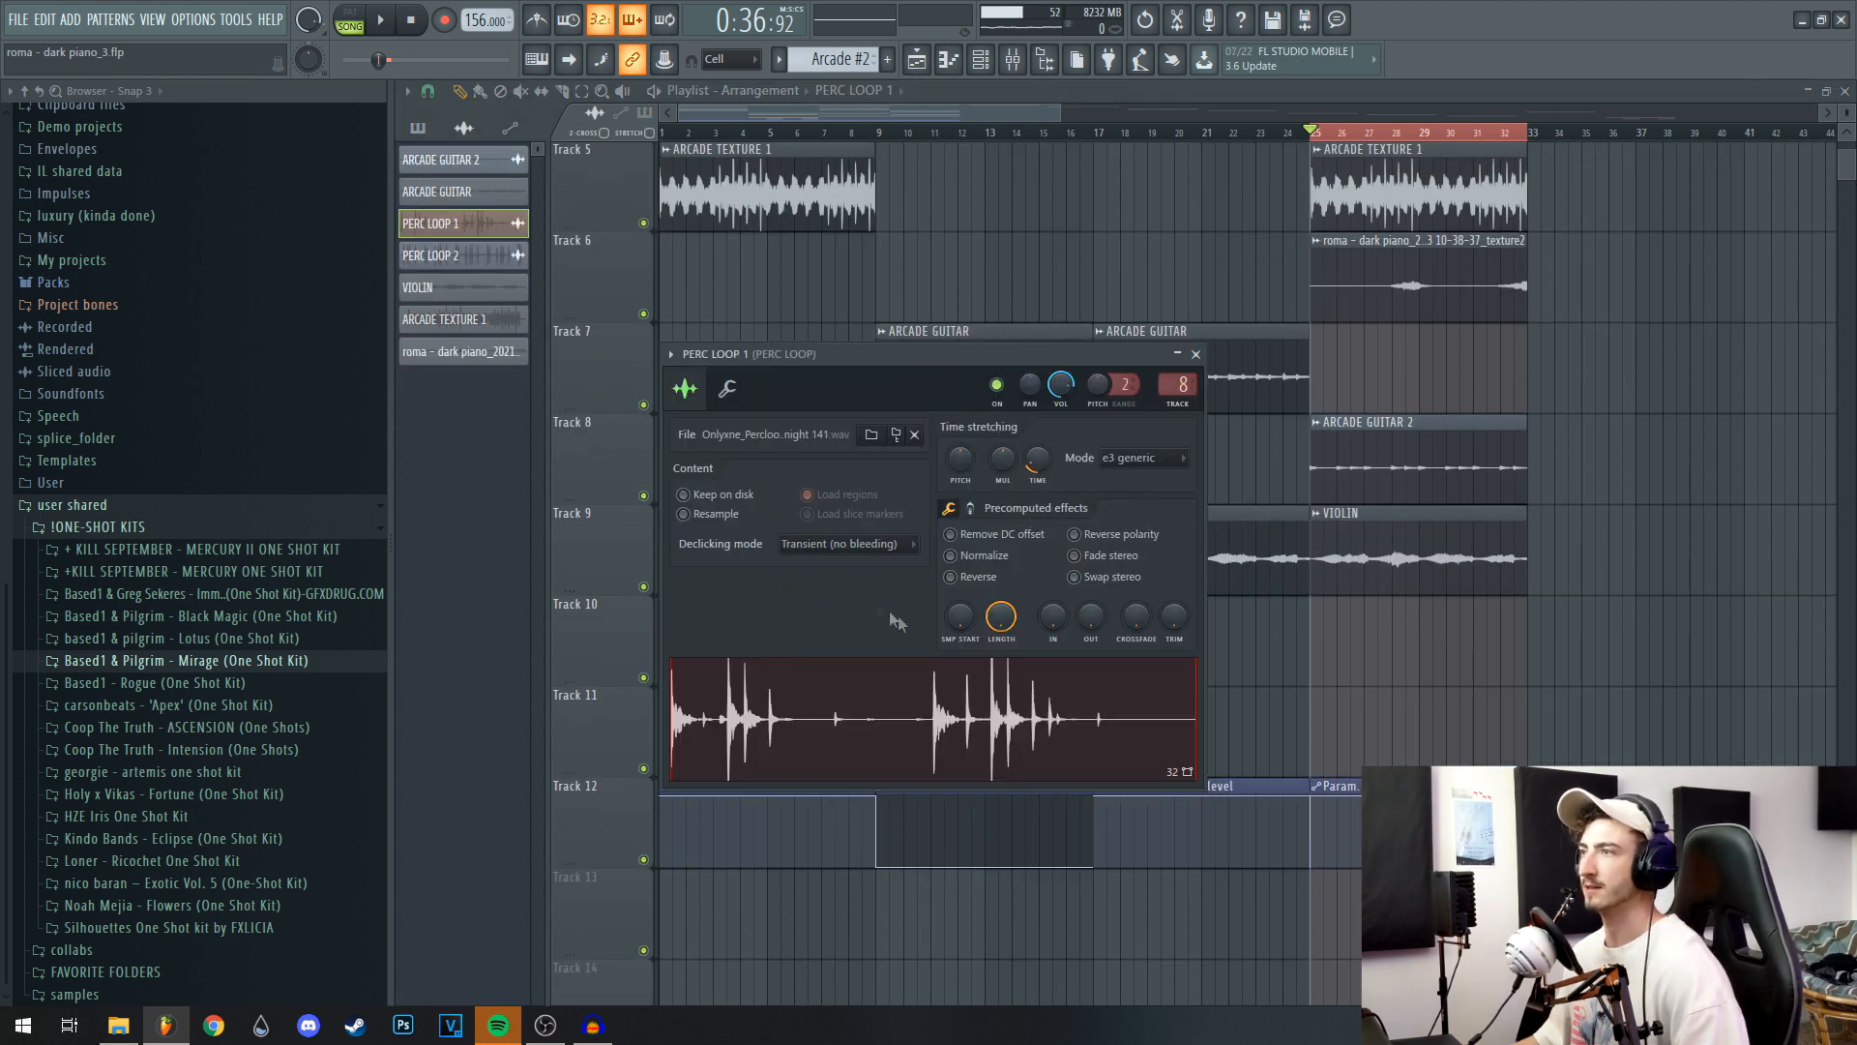
{"action": "left_click", "coordinate": [1200, 358]}
{"action": "double_click", "coordinate": [956, 744]}
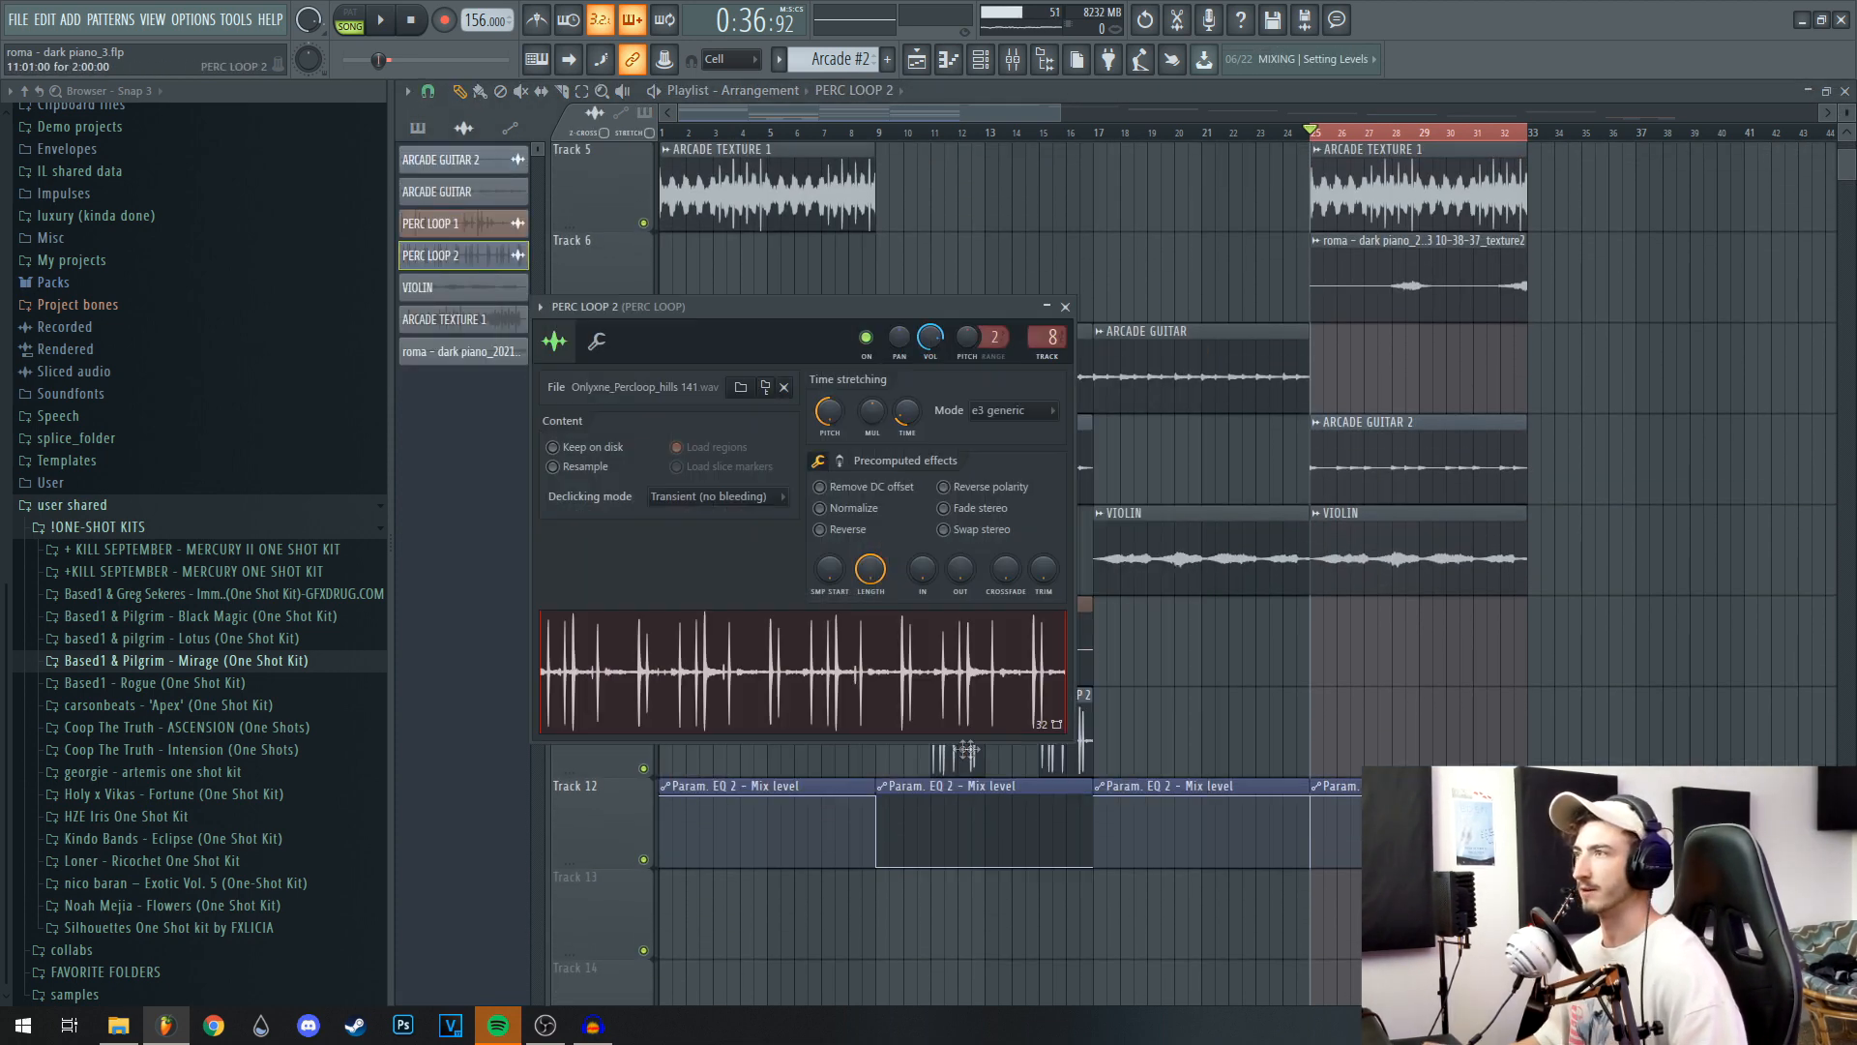
{"action": "left_click", "coordinate": [1067, 311]}
View the Fruity Stereo Shaper settings on the perc loop channel.
{"action": "scroll", "coordinate": [969, 775], "scroll_direction": "up", "scroll_amount": 4}
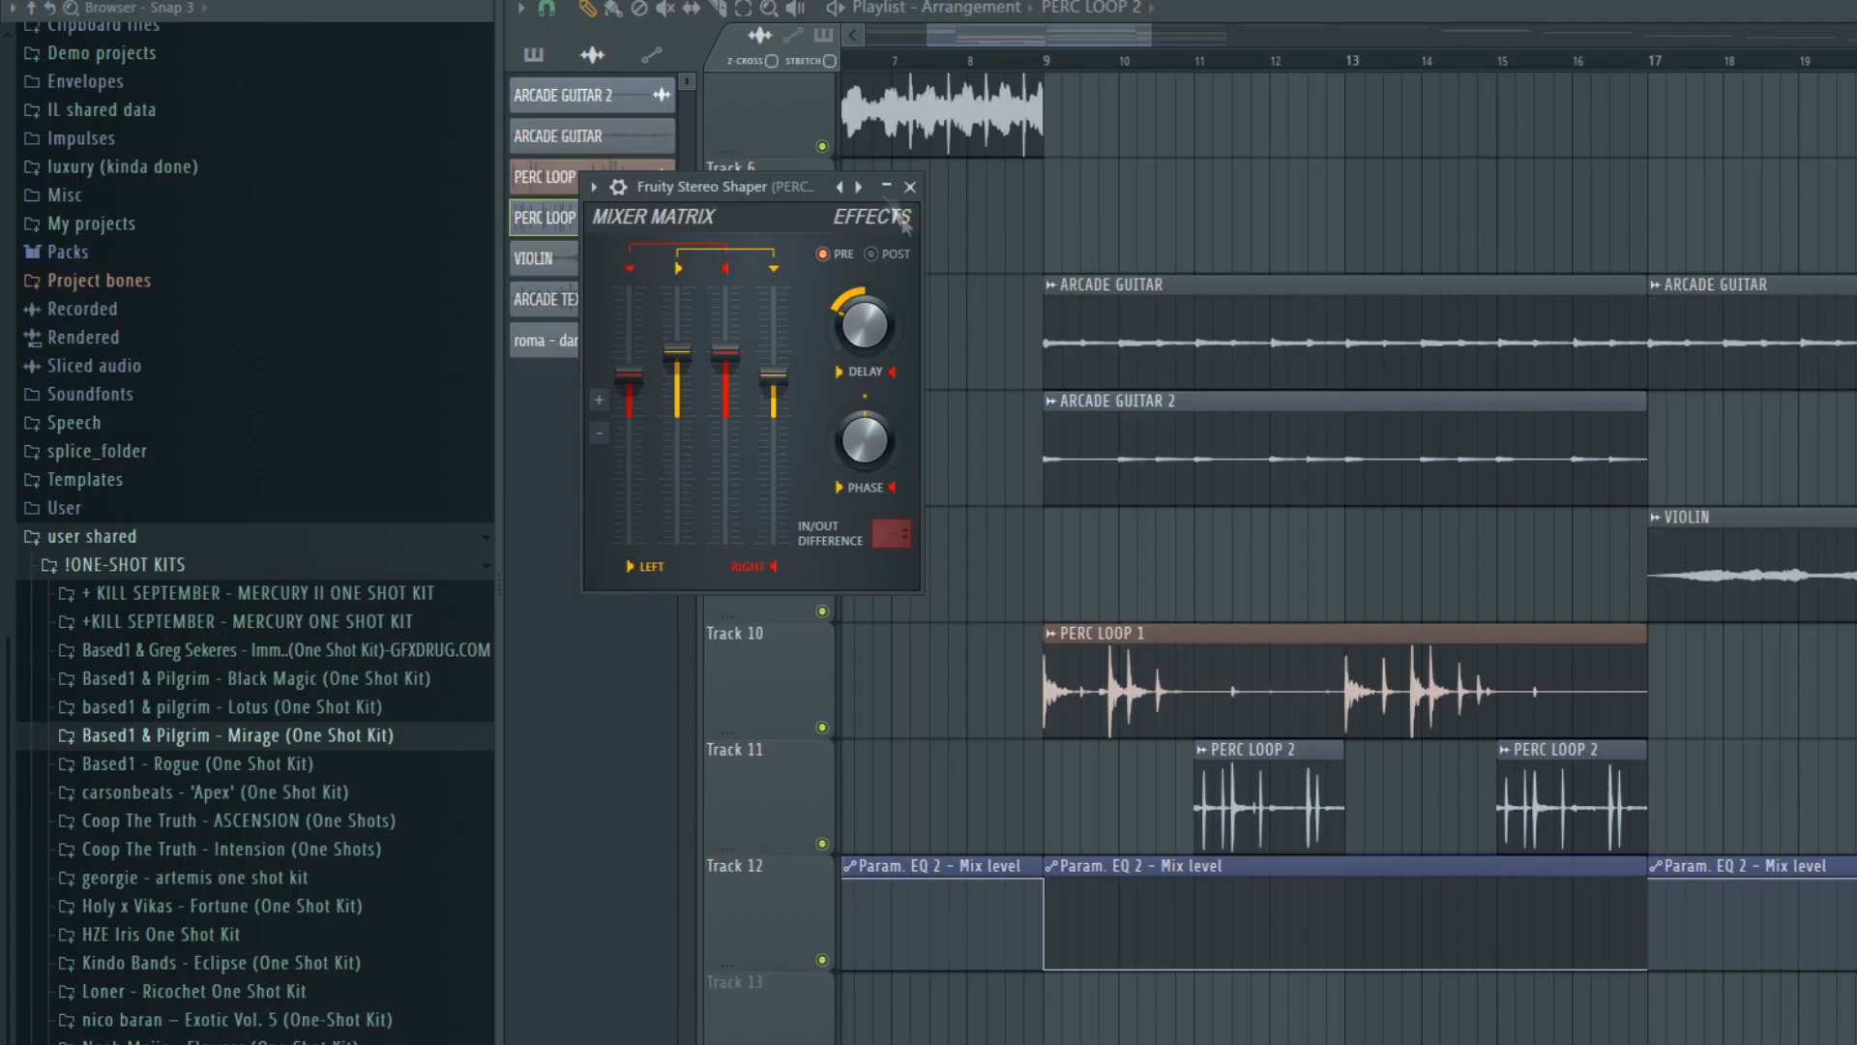
{"action": "left_click", "coordinate": [861, 187]}
{"action": "left_click", "coordinate": [886, 352]}
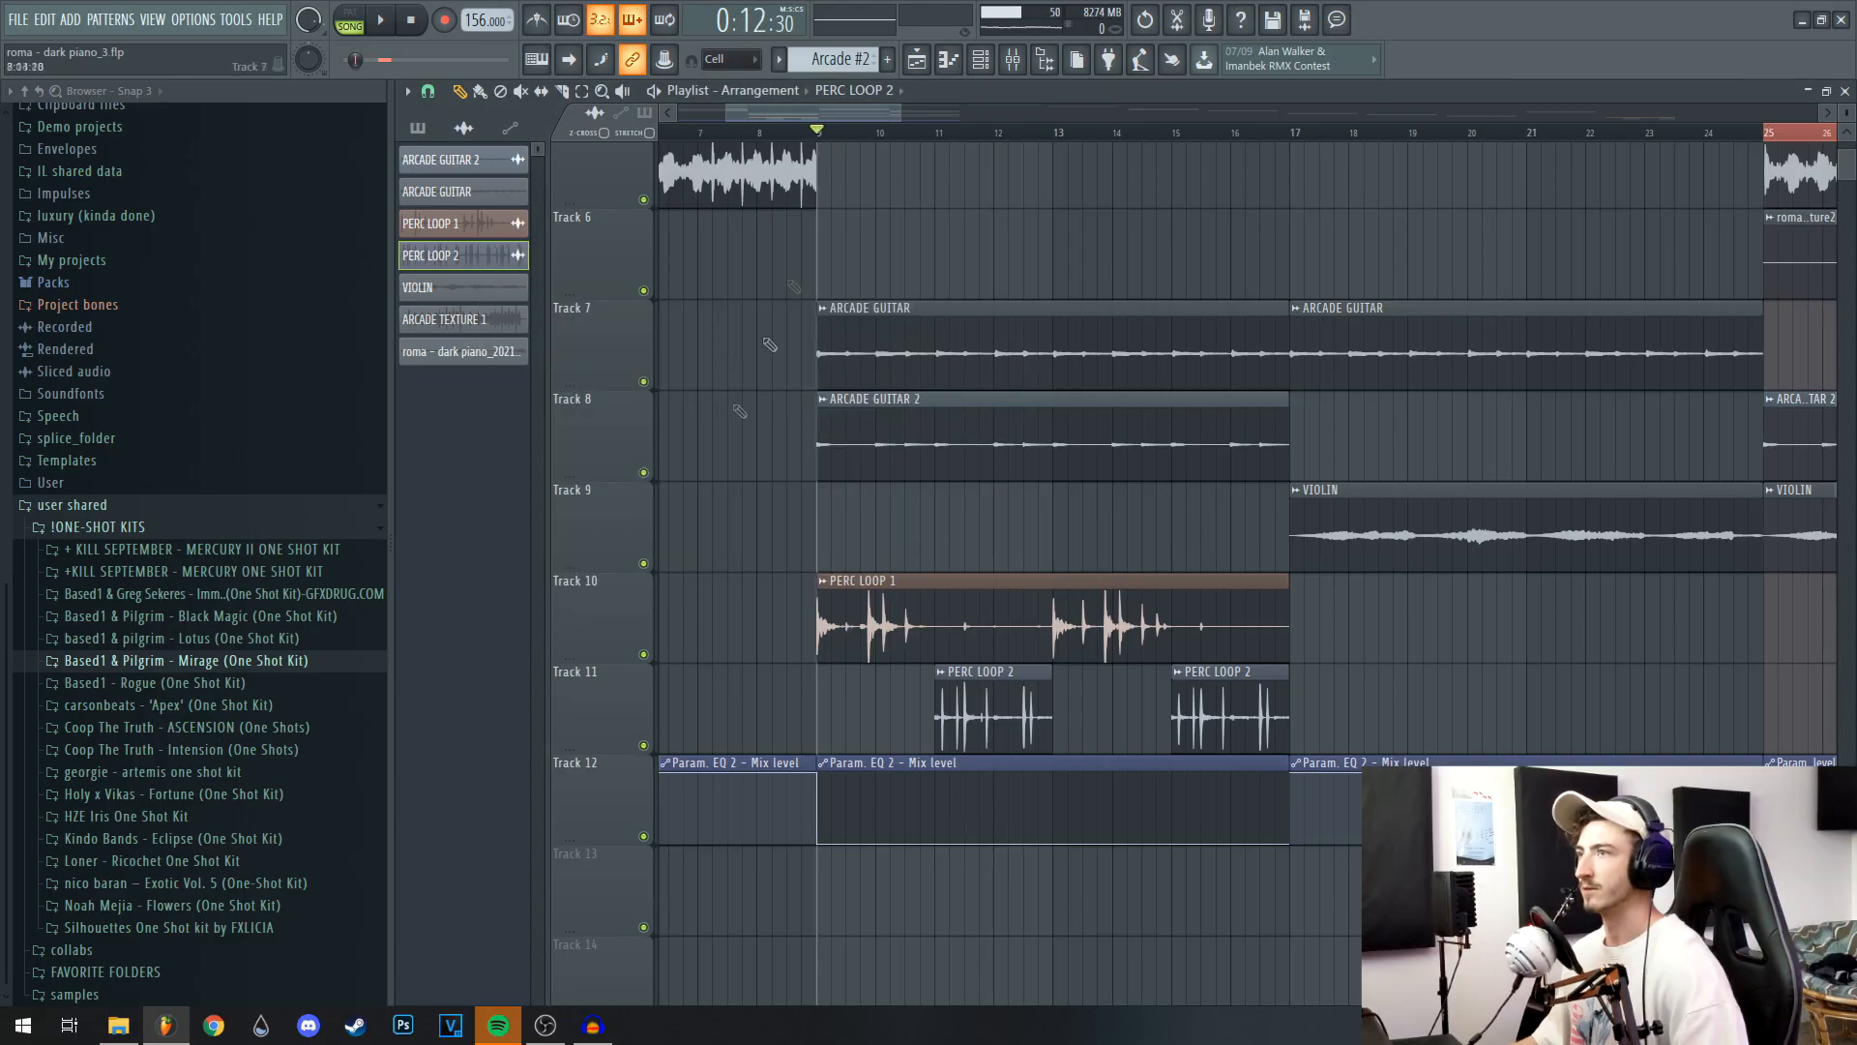
Solo Tracks 10 and 11 and play the perc loops from bar 9, then play the section with all tracks unmuted.
{"action": "left_click", "coordinate": [643, 654], "text": "ctrl"}
{"action": "left_click", "coordinate": [643, 745]}
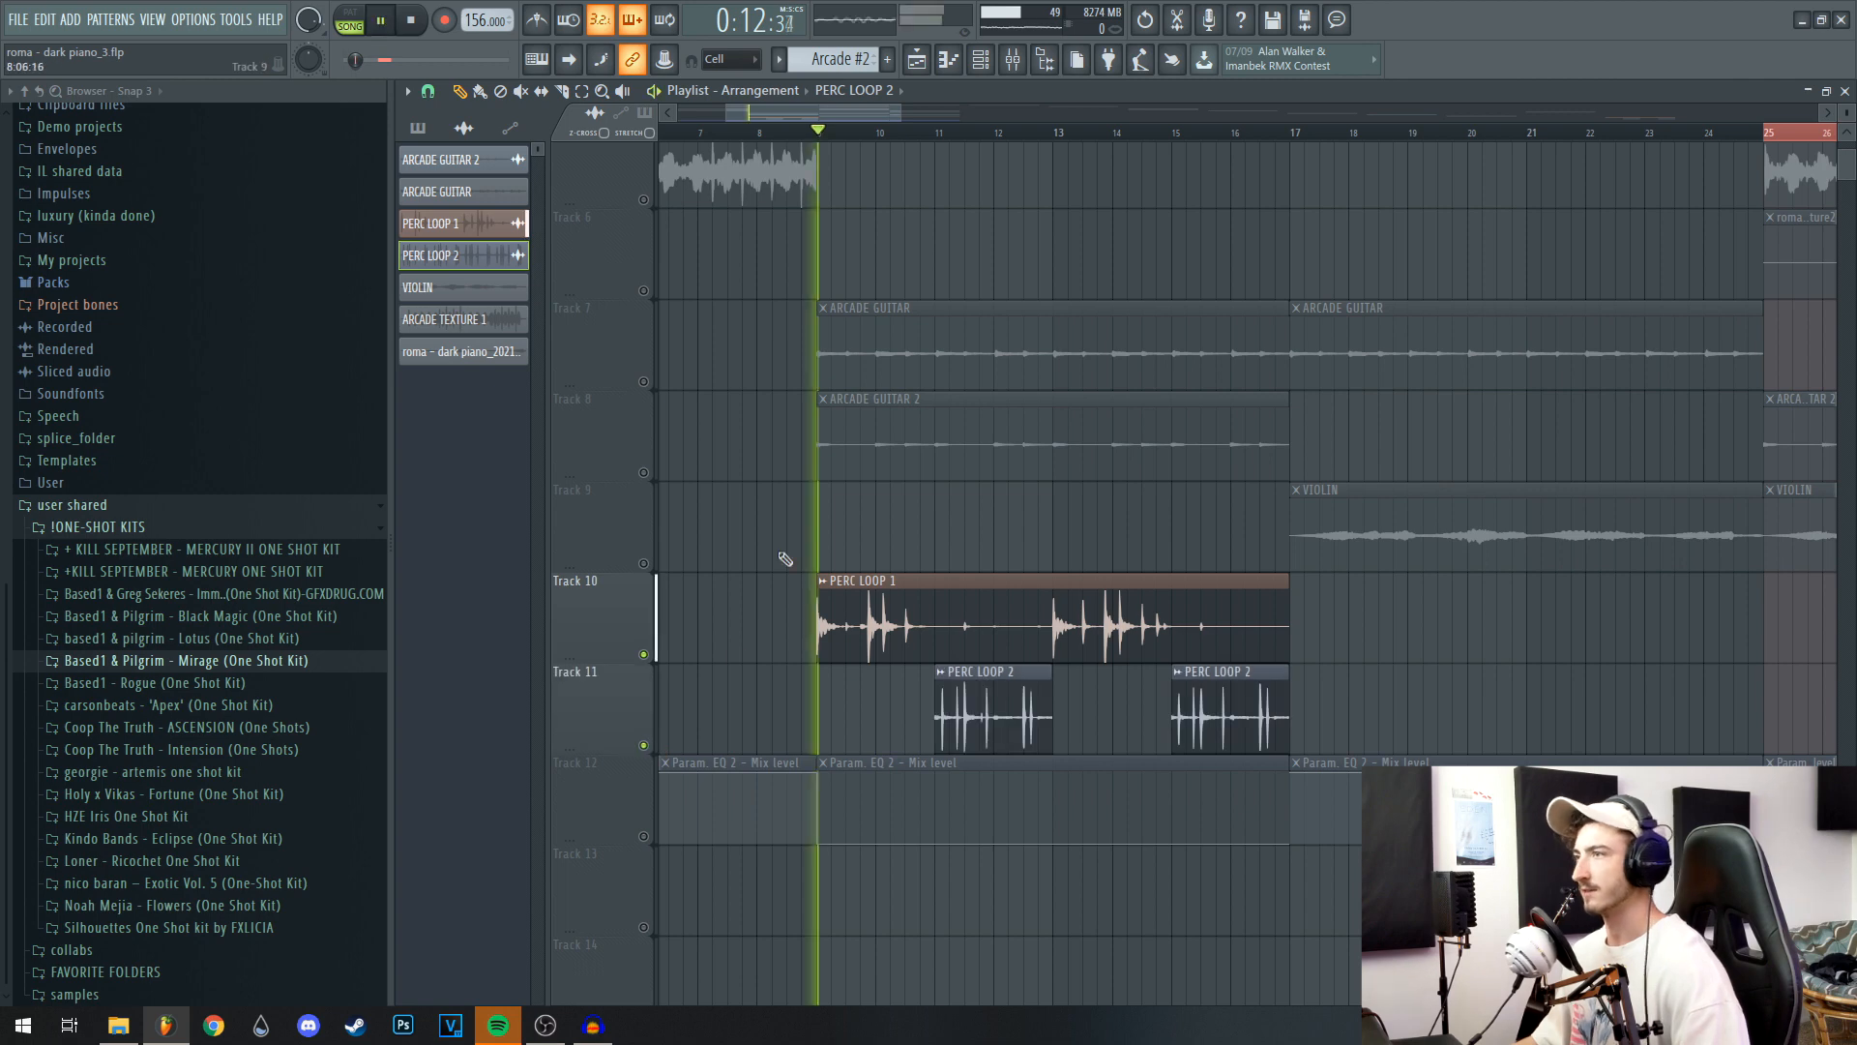
{"action": "key", "text": "space"}
{"action": "key", "text": "space"}
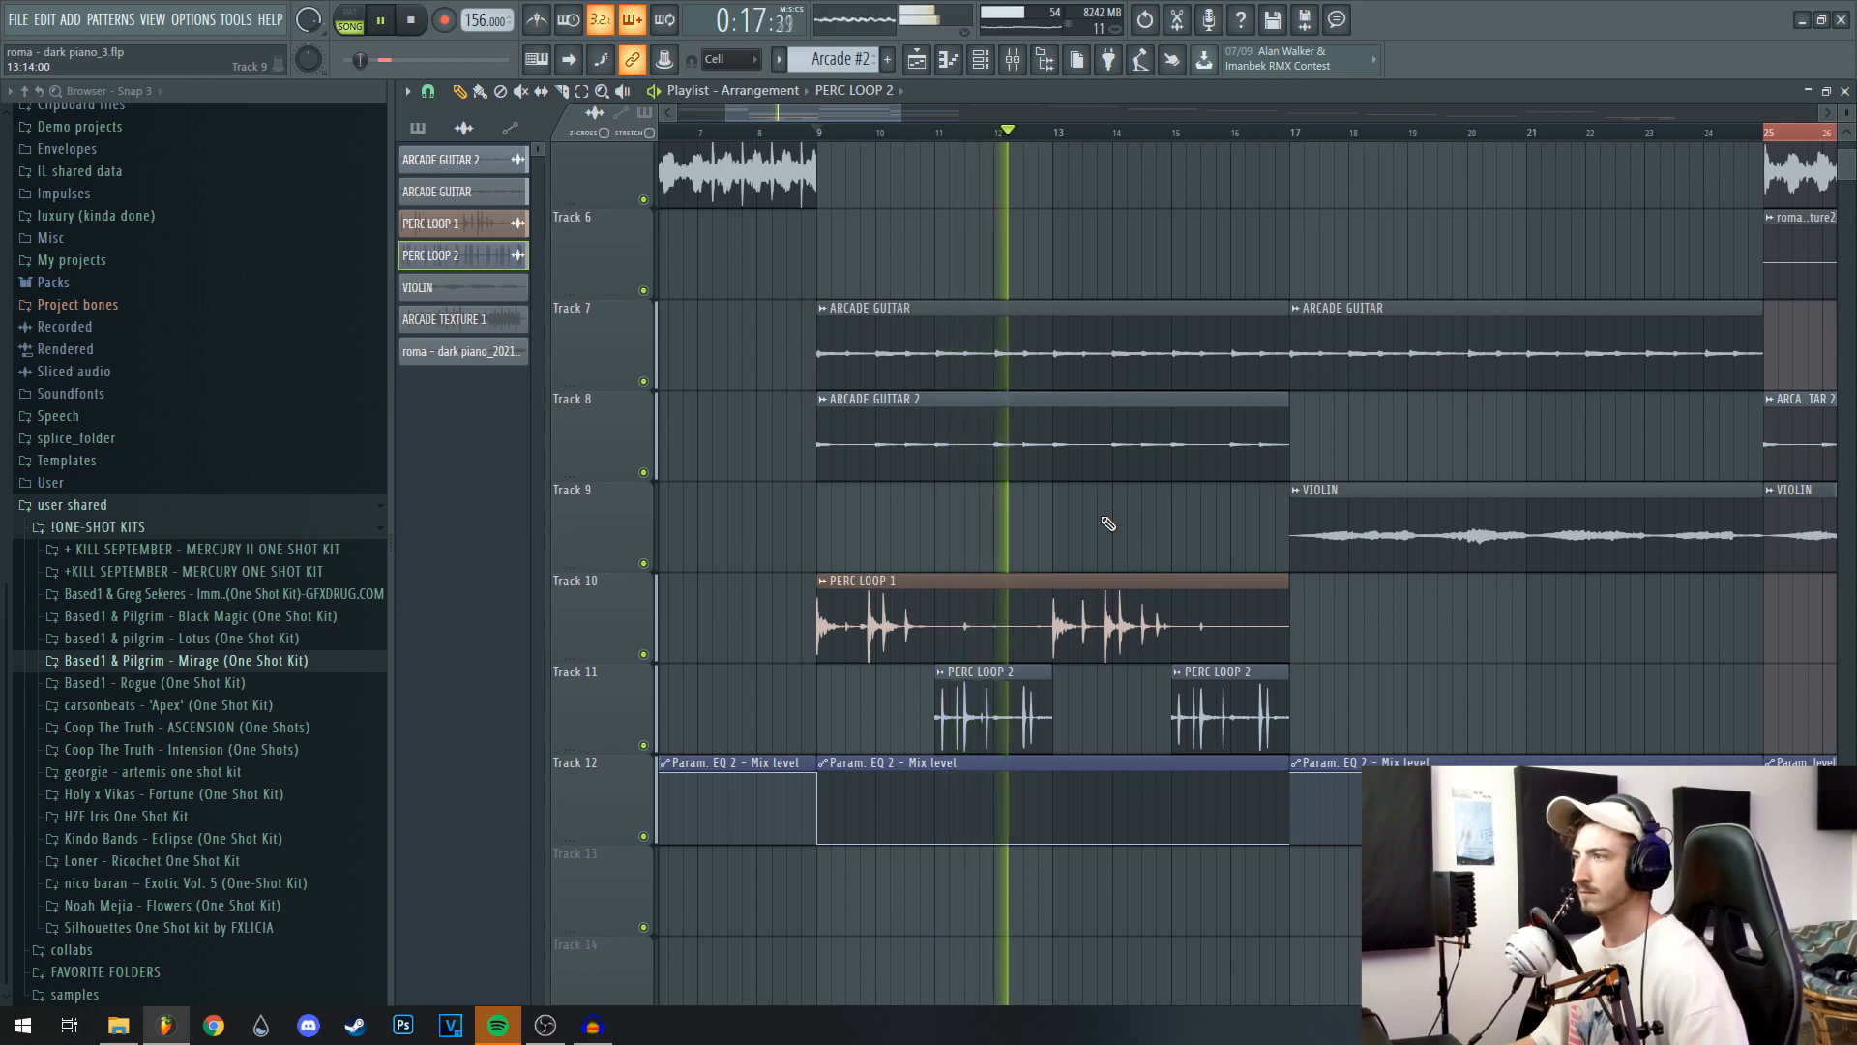
{"action": "key", "text": "space"}
Select bars 1 to 34 around the full arrangement in the playlist.
{"action": "scroll", "coordinate": [1103, 522], "scroll_direction": "down", "scroll_amount": 3}
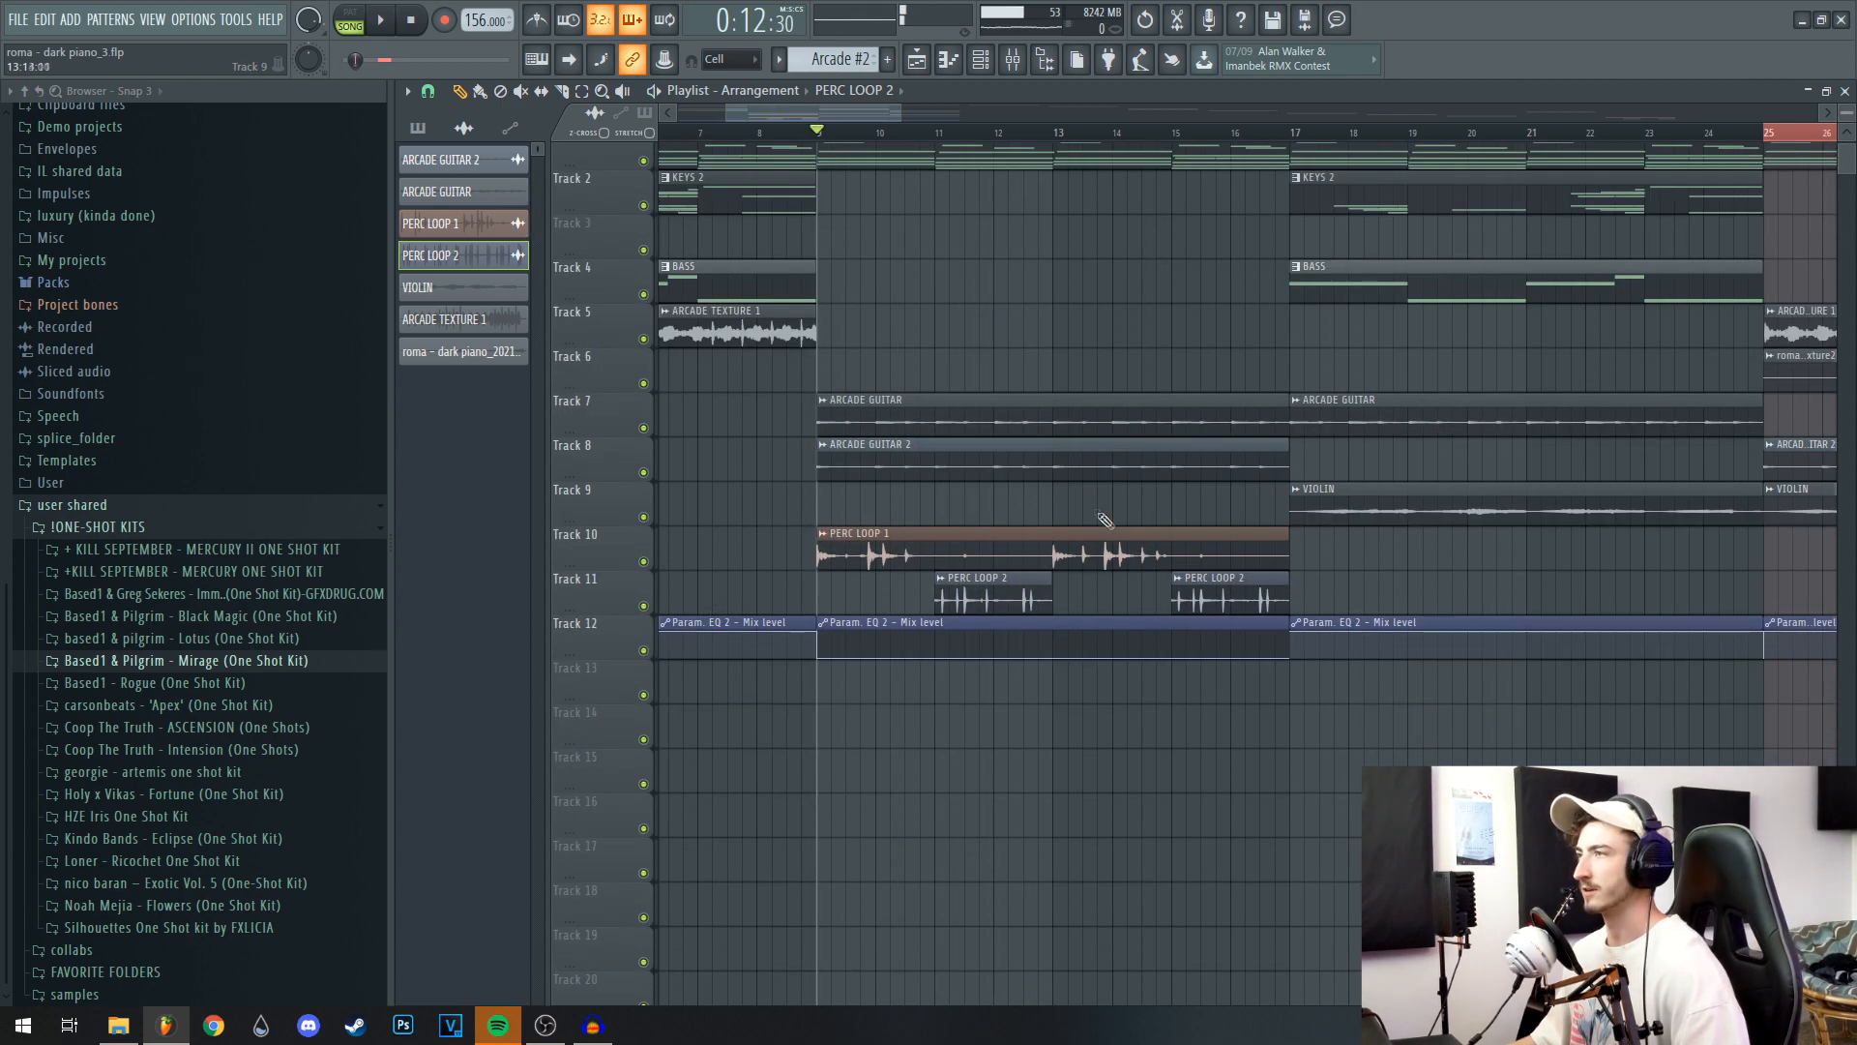
{"action": "scroll", "coordinate": [1016, 526], "scroll_direction": "down", "scroll_amount": 4}
{"action": "left_click", "coordinate": [913, 151]}
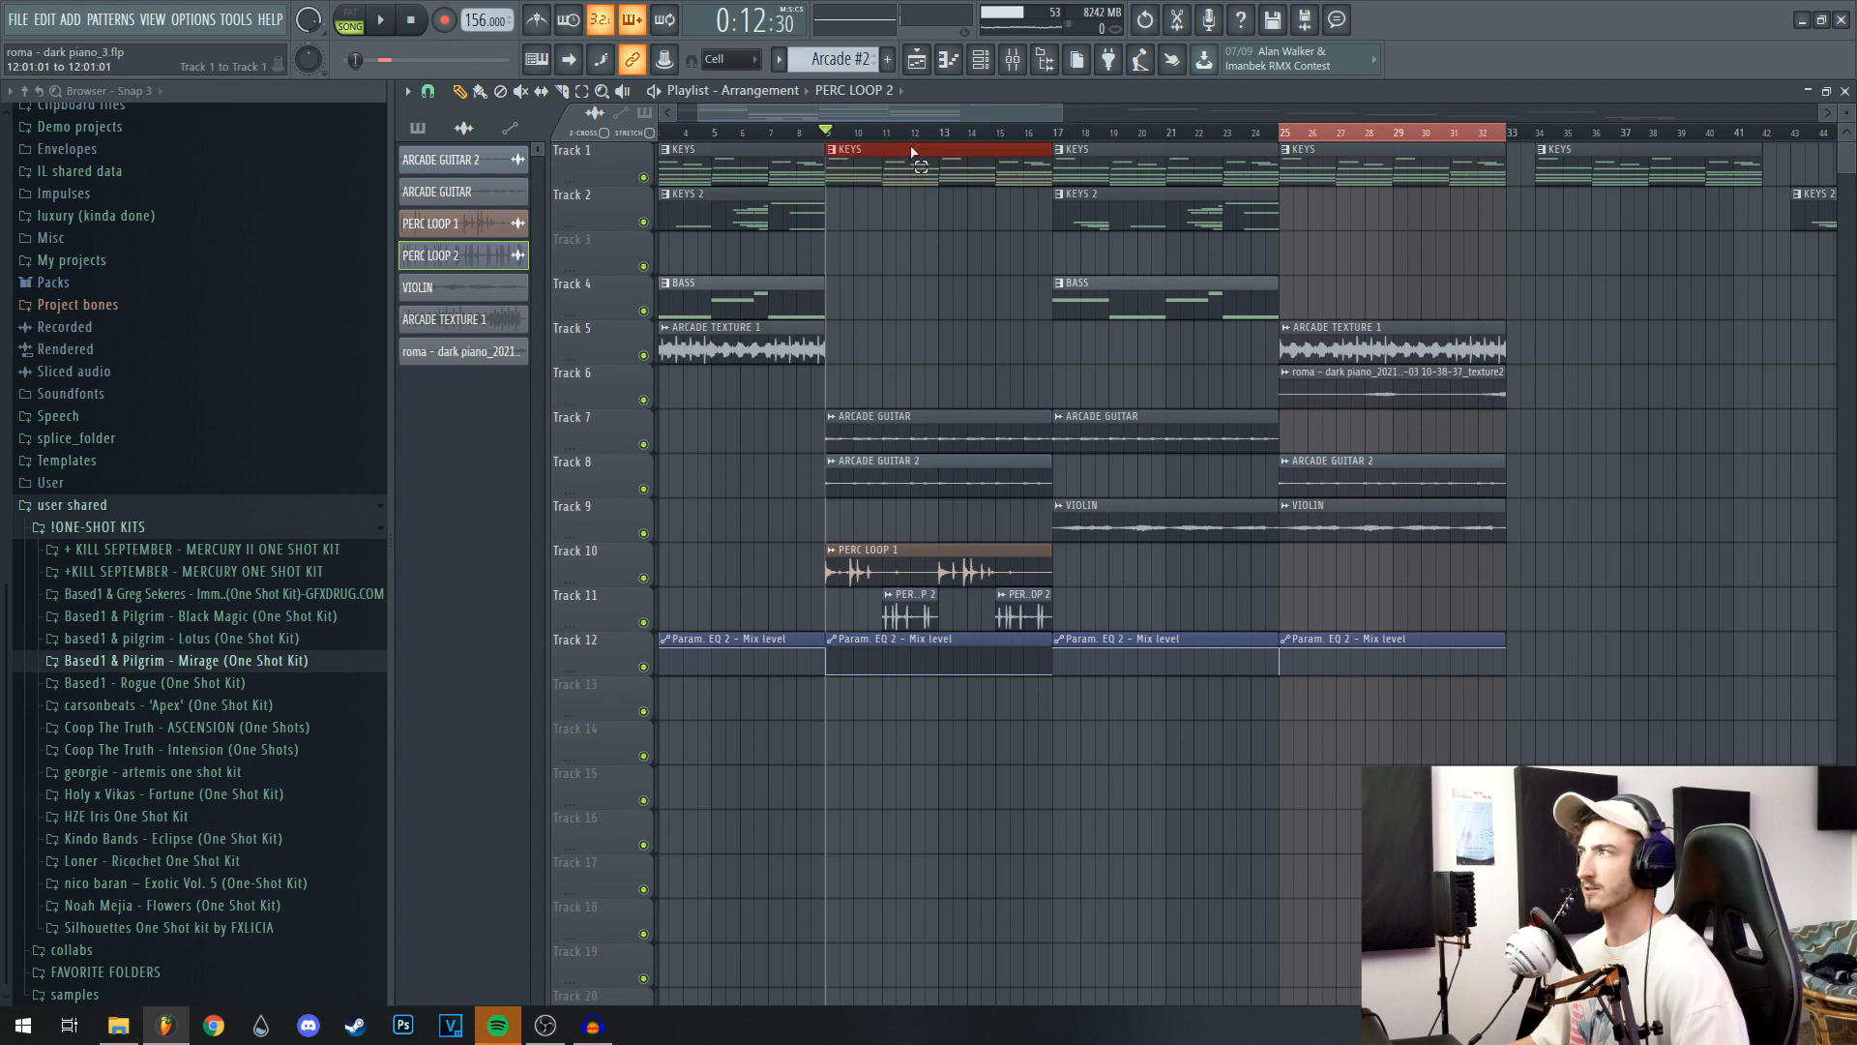
{"action": "key", "text": "ctrl+a"}
{"action": "left_click", "coordinate": [828, 433]}
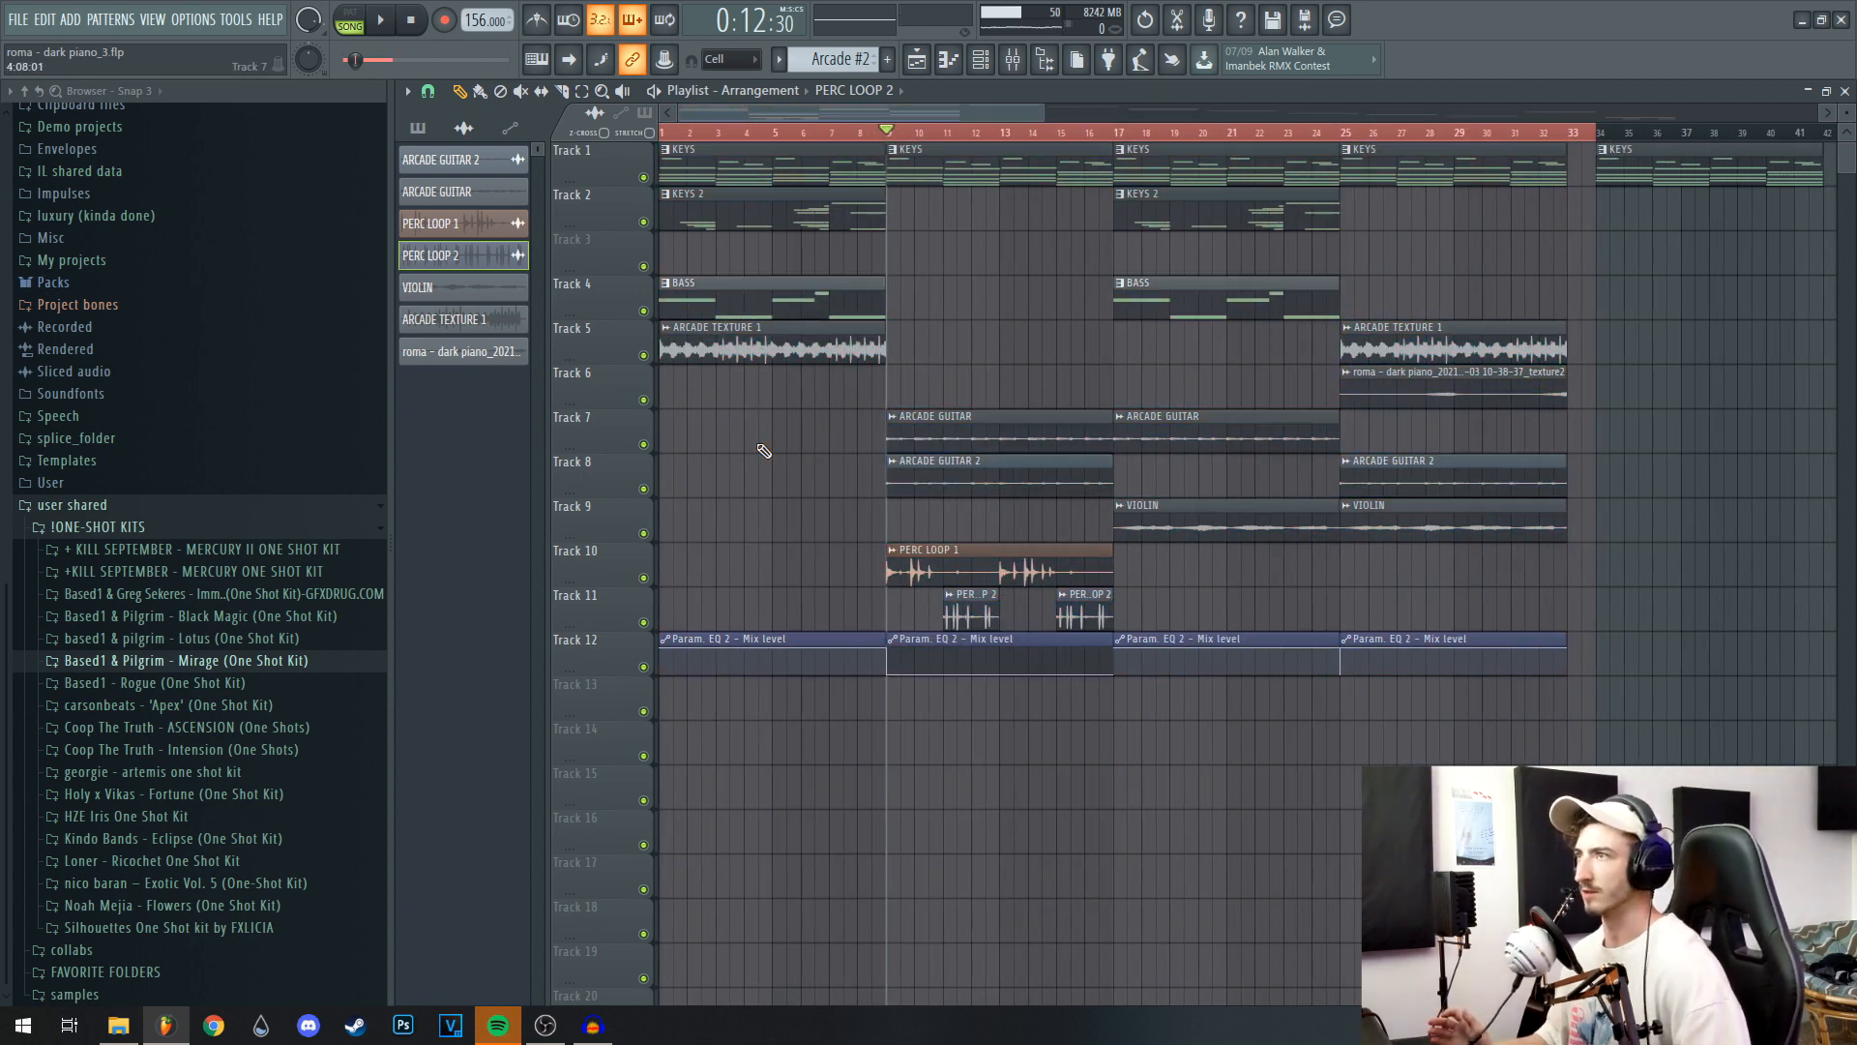
Select bars 43 to 51 around the separate KEYS 2 clip on Track 2, and clear the selection with the playhead at bar 42.
{"action": "scroll", "coordinate": [735, 478], "scroll_direction": "down", "scroll_amount": 4}
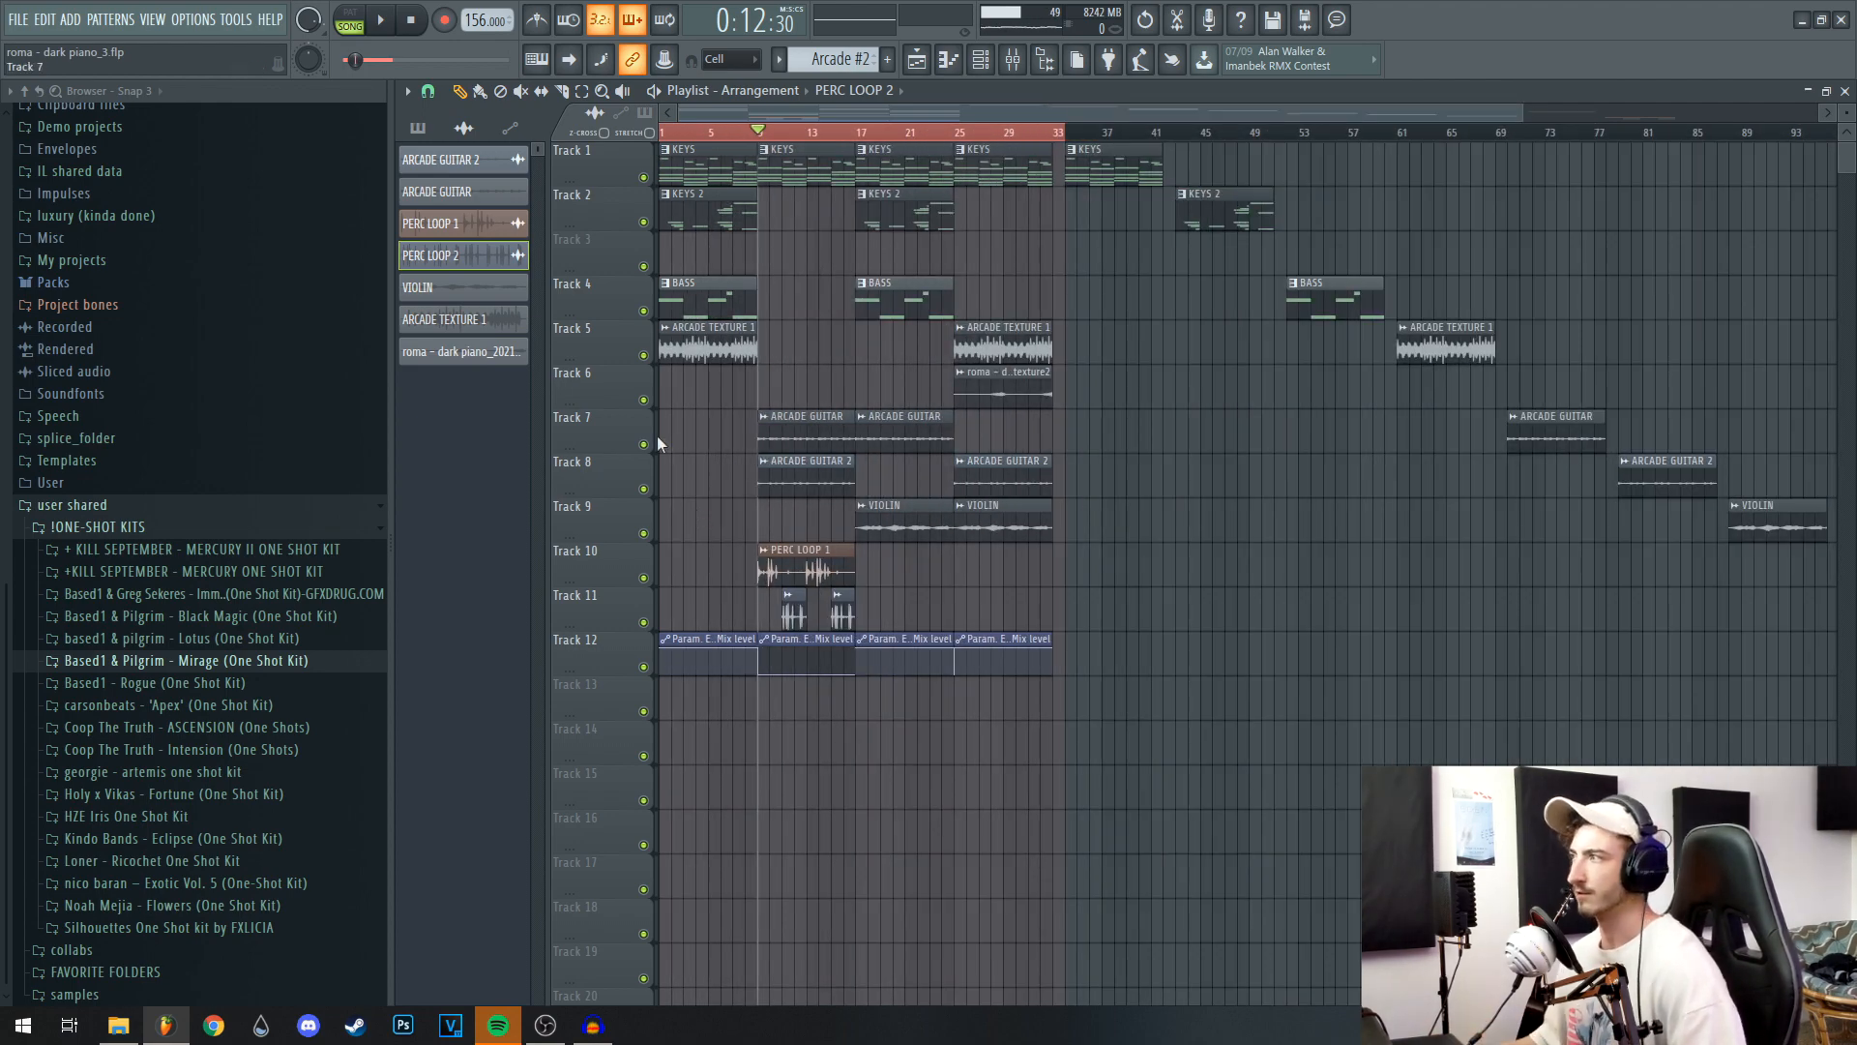
{"action": "scroll", "coordinate": [695, 517], "scroll_direction": "up", "scroll_amount": 4}
{"action": "scroll", "coordinate": [1638, 427], "scroll_direction": "down", "scroll_amount": 5}
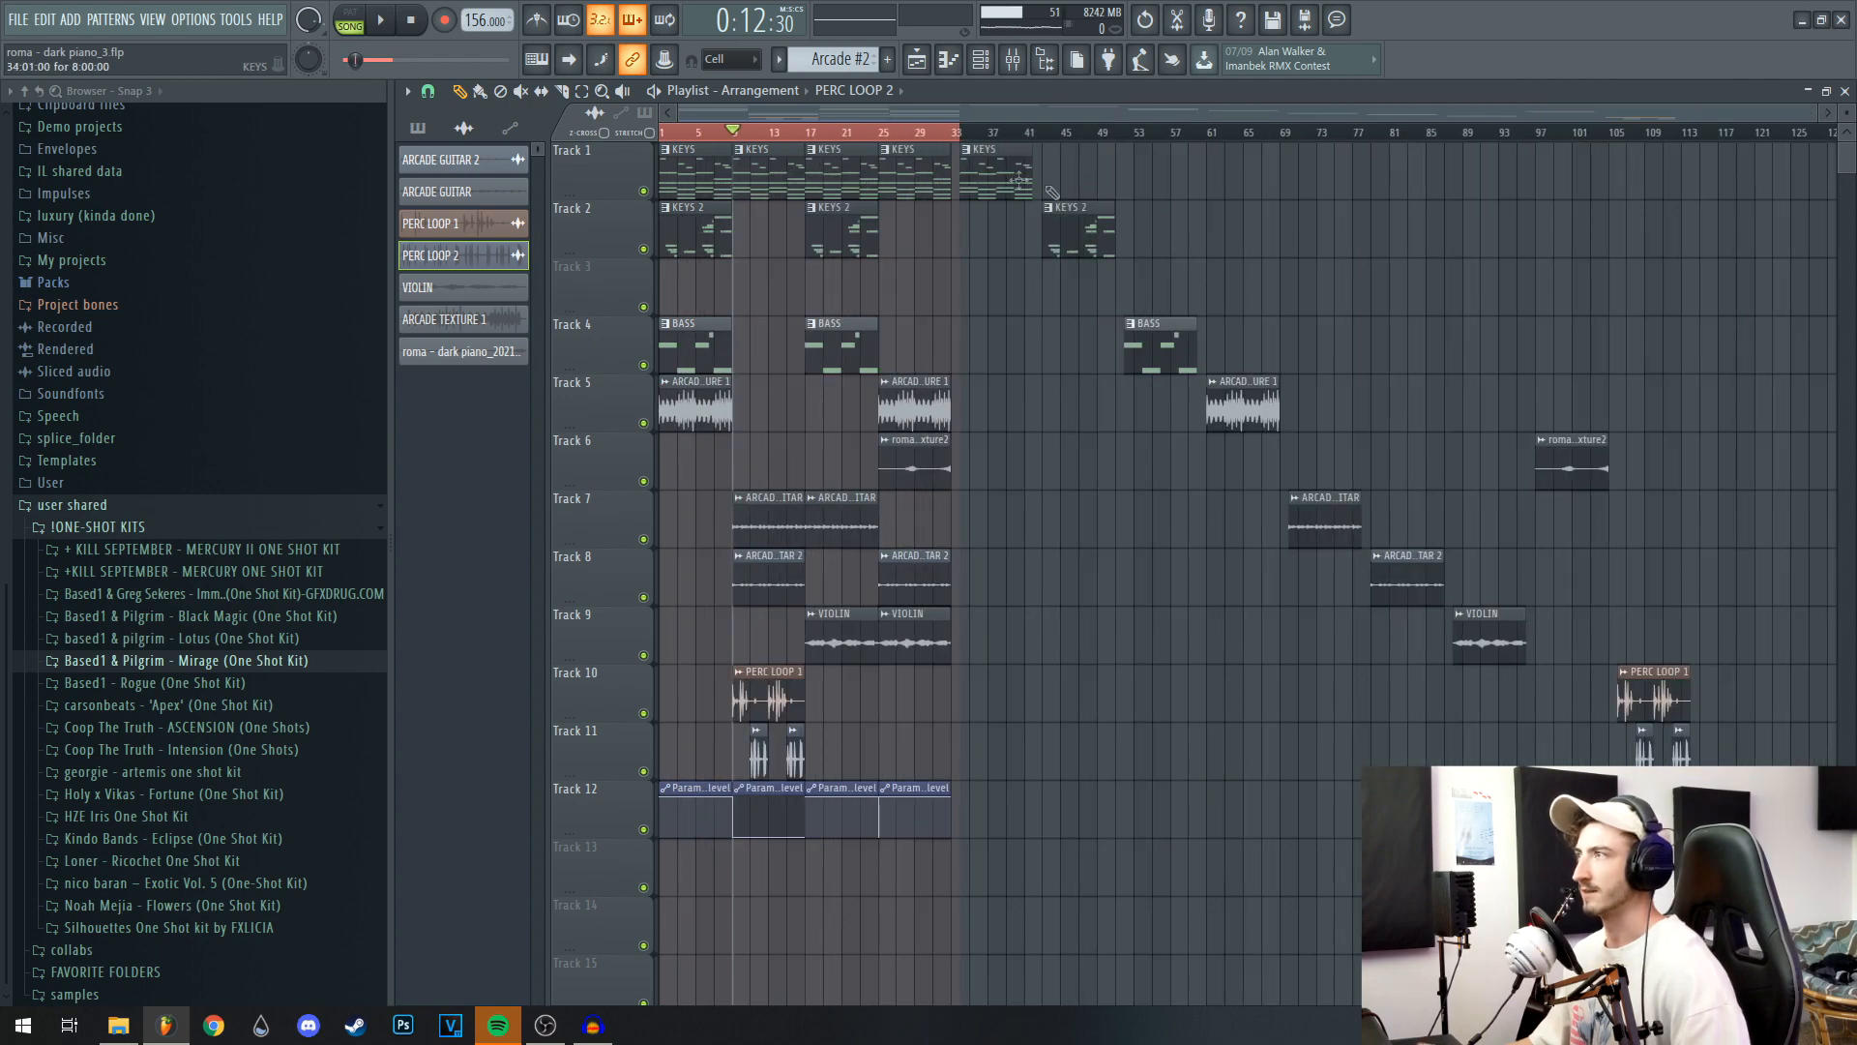
{"action": "scroll", "coordinate": [995, 222], "scroll_direction": "up", "scroll_amount": 7}
{"action": "left_click_drag", "start_coordinate": [906, 133], "coordinate": [1376, 140]}
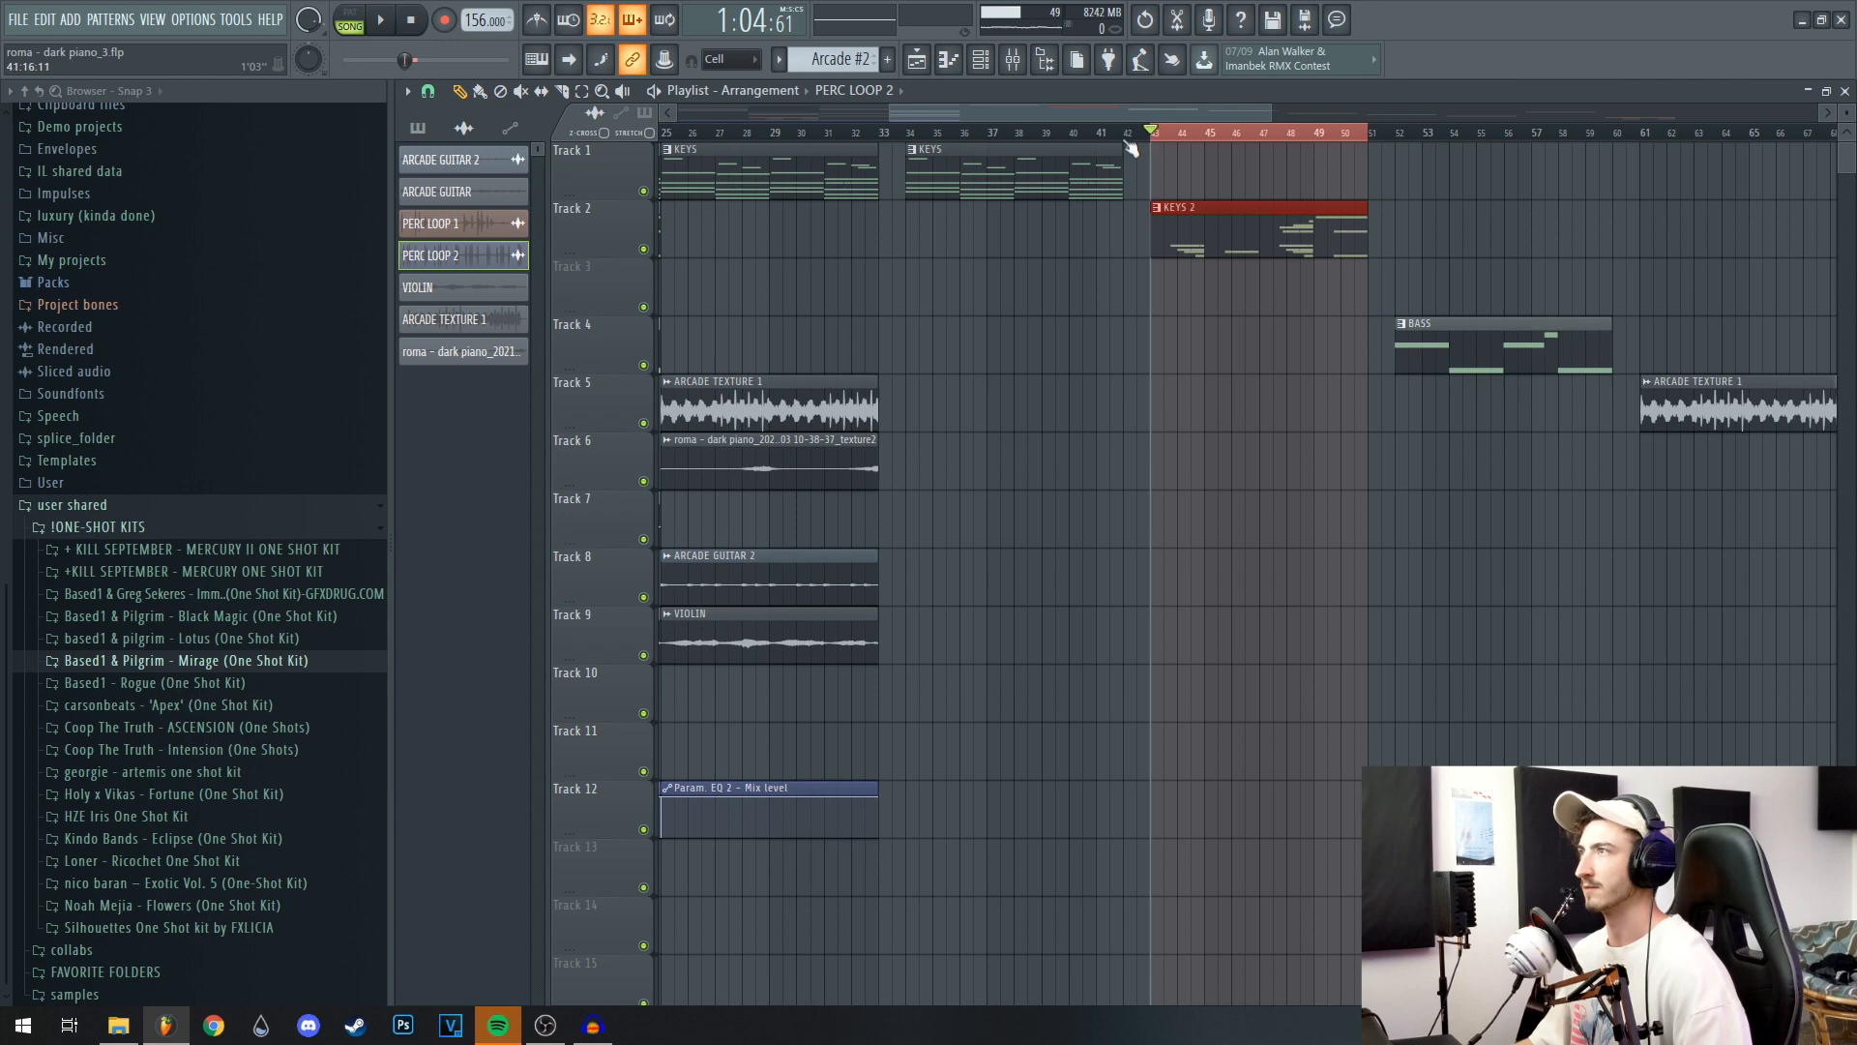
{"action": "left_click_drag", "start_coordinate": [1129, 133], "coordinate": [1144, 133]}
{"action": "scroll", "coordinate": [1286, 454], "scroll_direction": "down", "scroll_amount": 5}
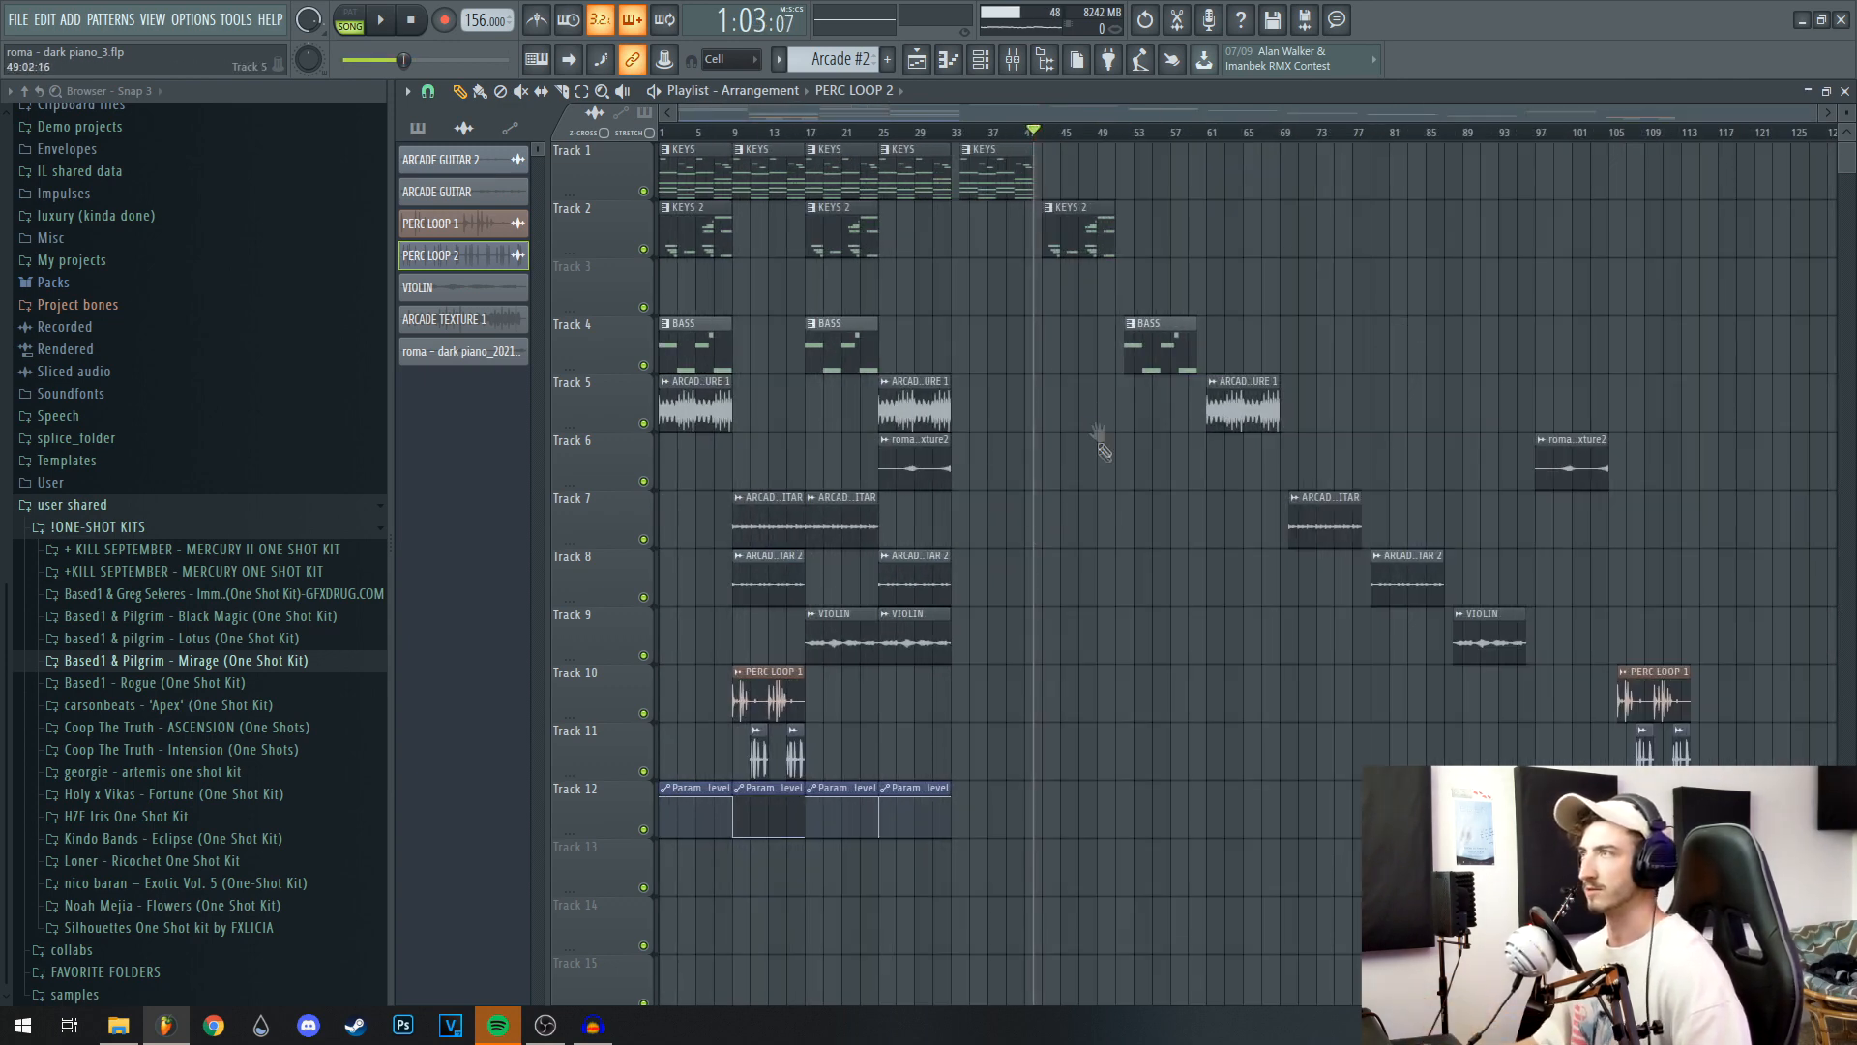
Select bars 1 to 113 and examine the isolated clips of each part laid out after the main arrangement.
{"action": "scroll", "coordinate": [1121, 409], "scroll_direction": "up", "scroll_amount": 4}
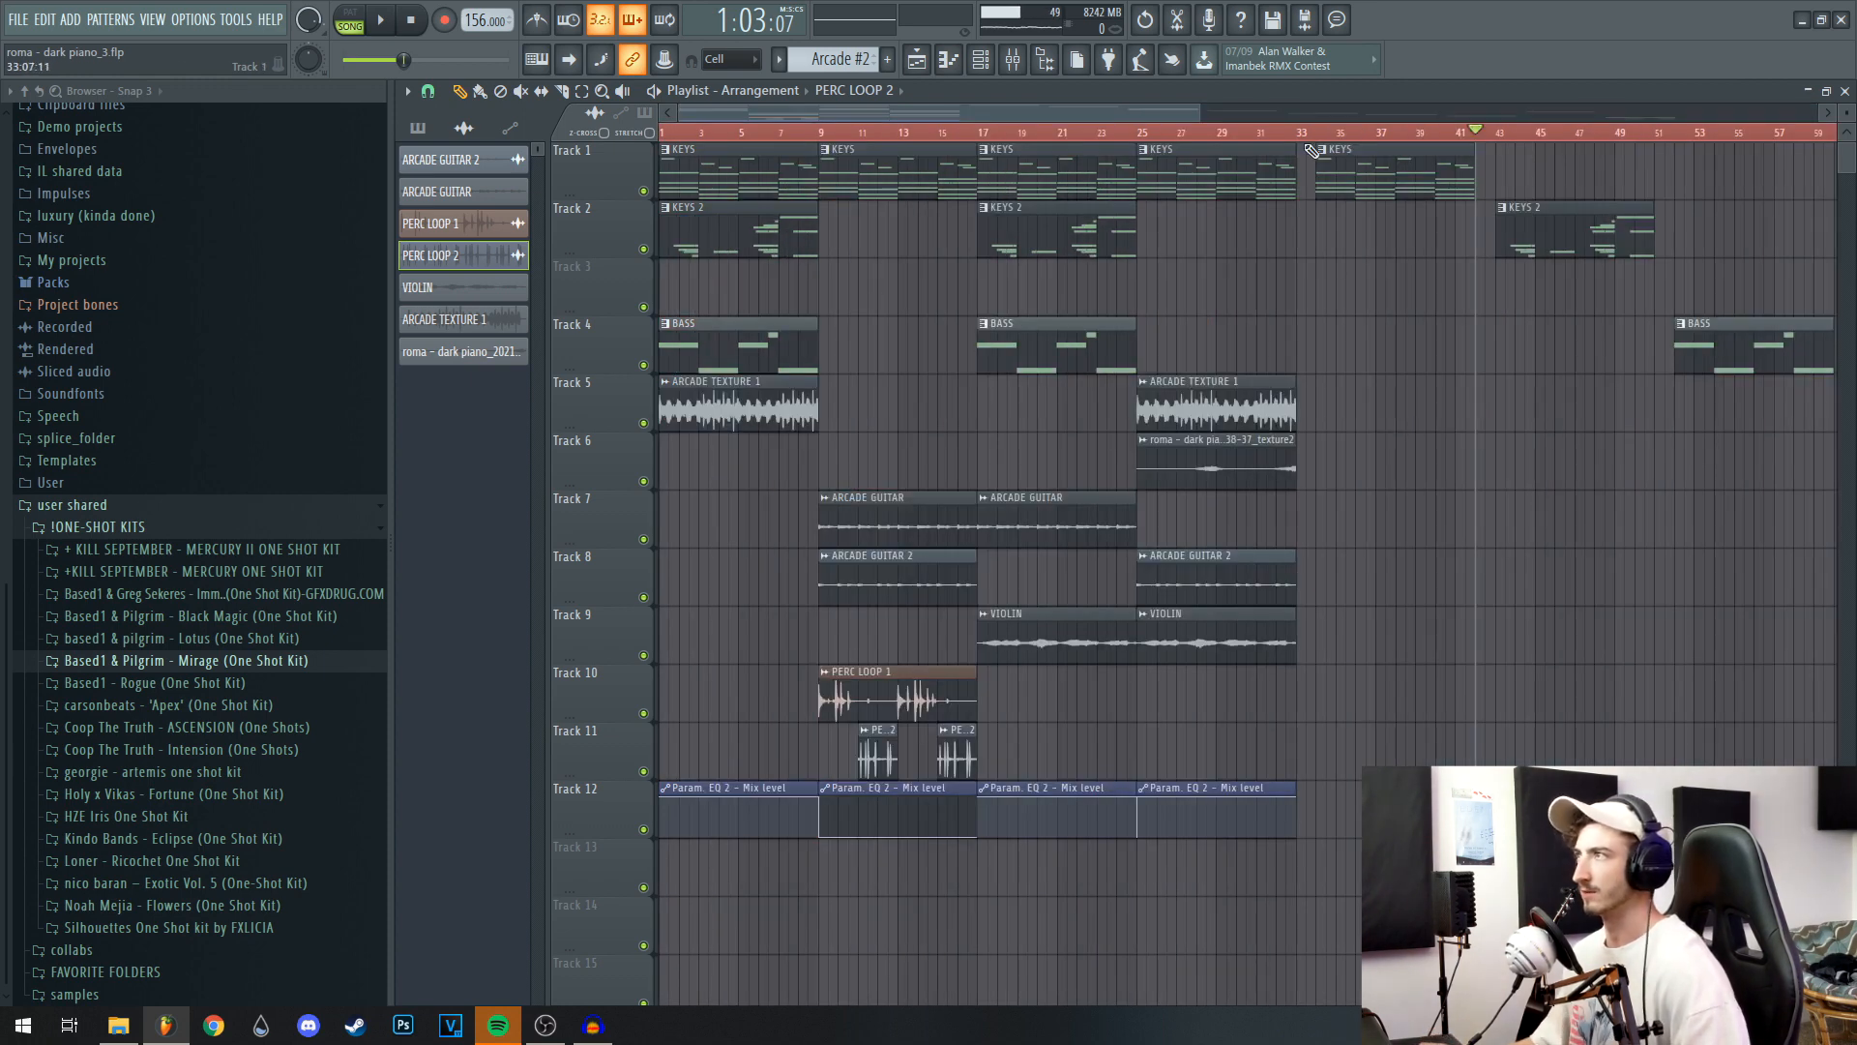
{"action": "scroll", "coordinate": [1189, 287], "scroll_direction": "down", "scroll_amount": 2}
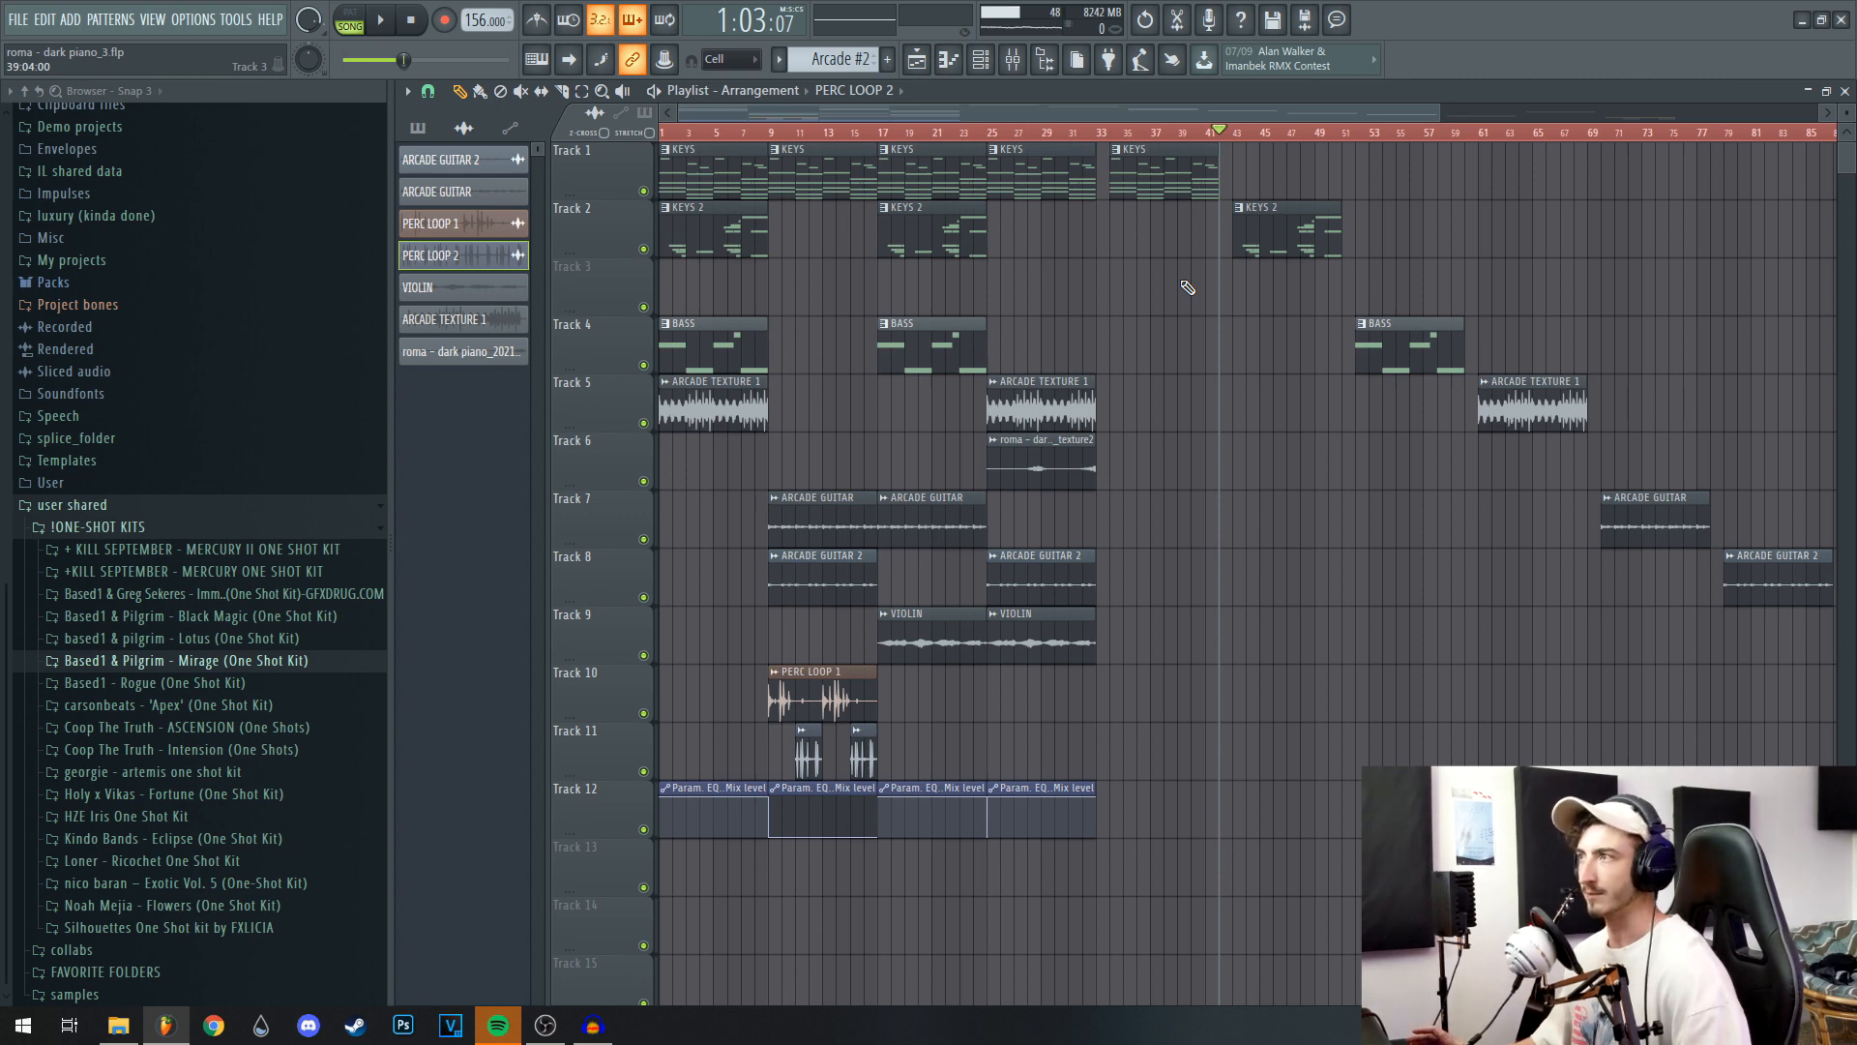
{"action": "scroll", "coordinate": [1061, 540], "scroll_direction": "right", "scroll_amount": 5}
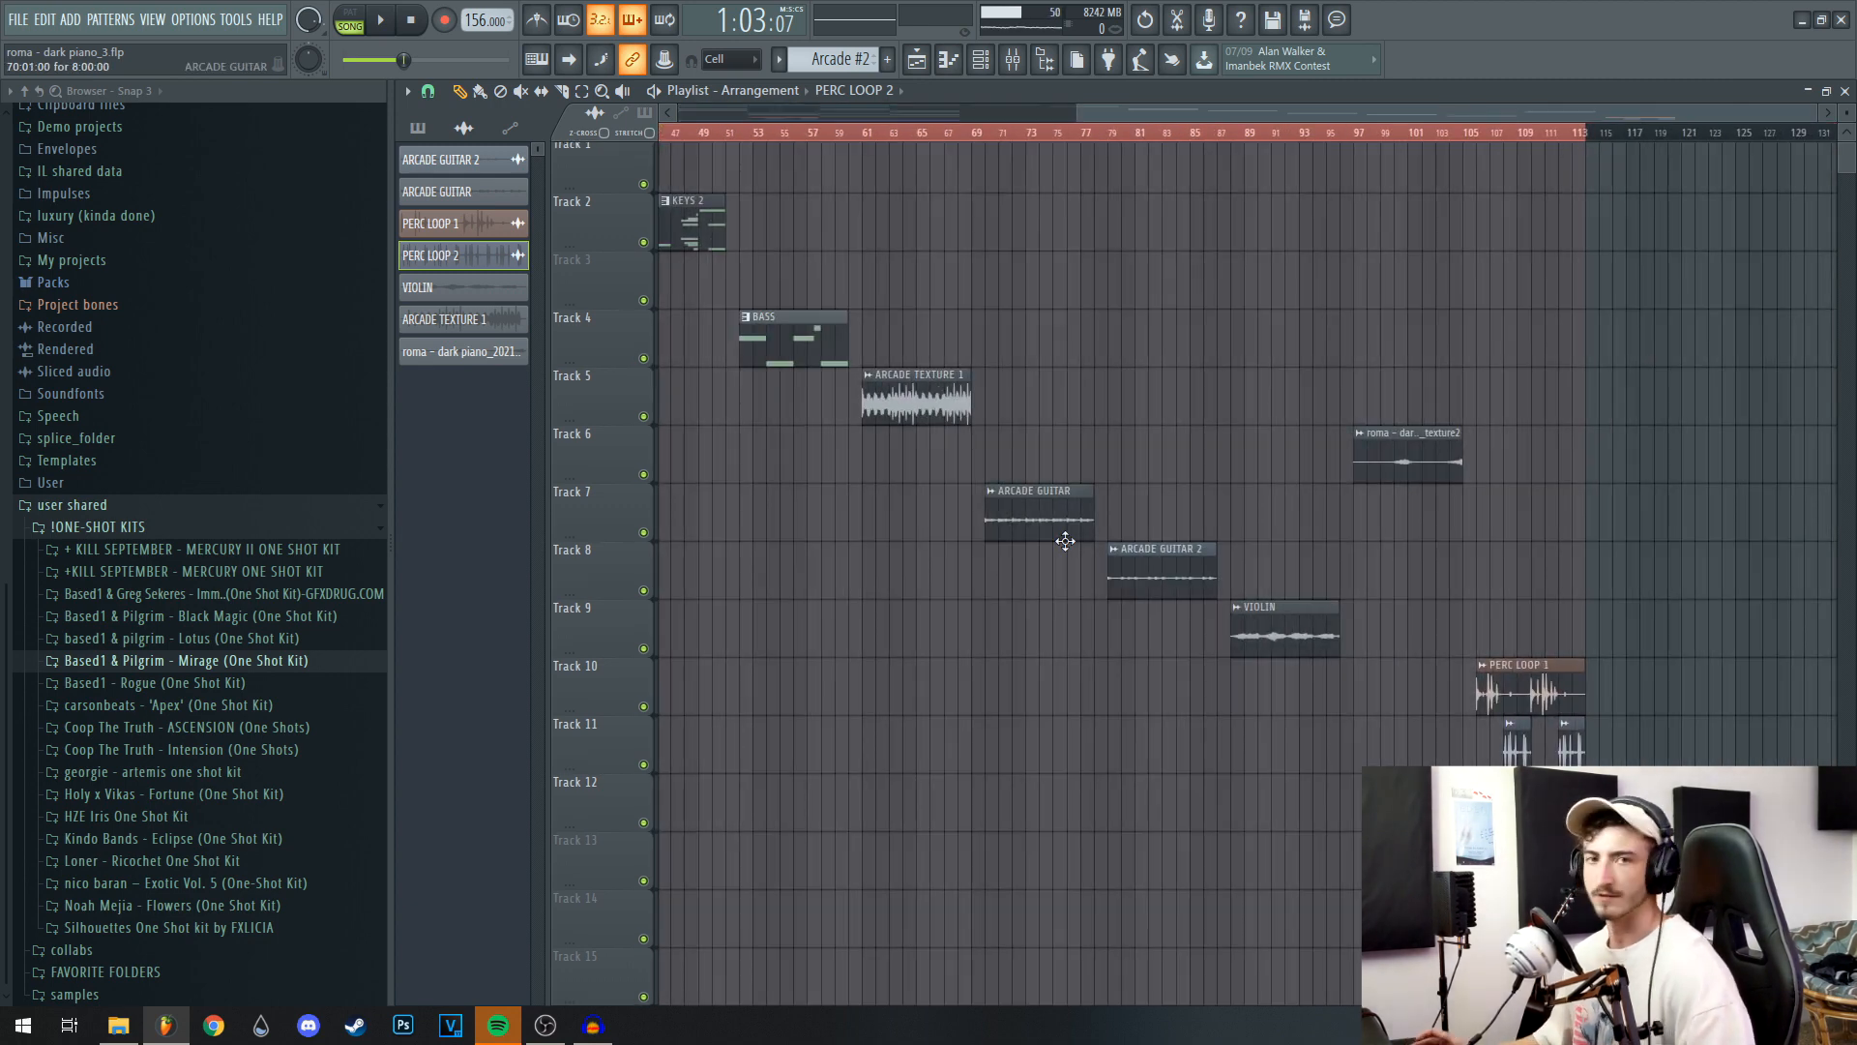
{"action": "scroll", "coordinate": [1245, 687], "scroll_direction": "right", "scroll_amount": 3}
{"action": "scroll", "coordinate": [1244, 687], "scroll_direction": "right", "scroll_amount": 3}
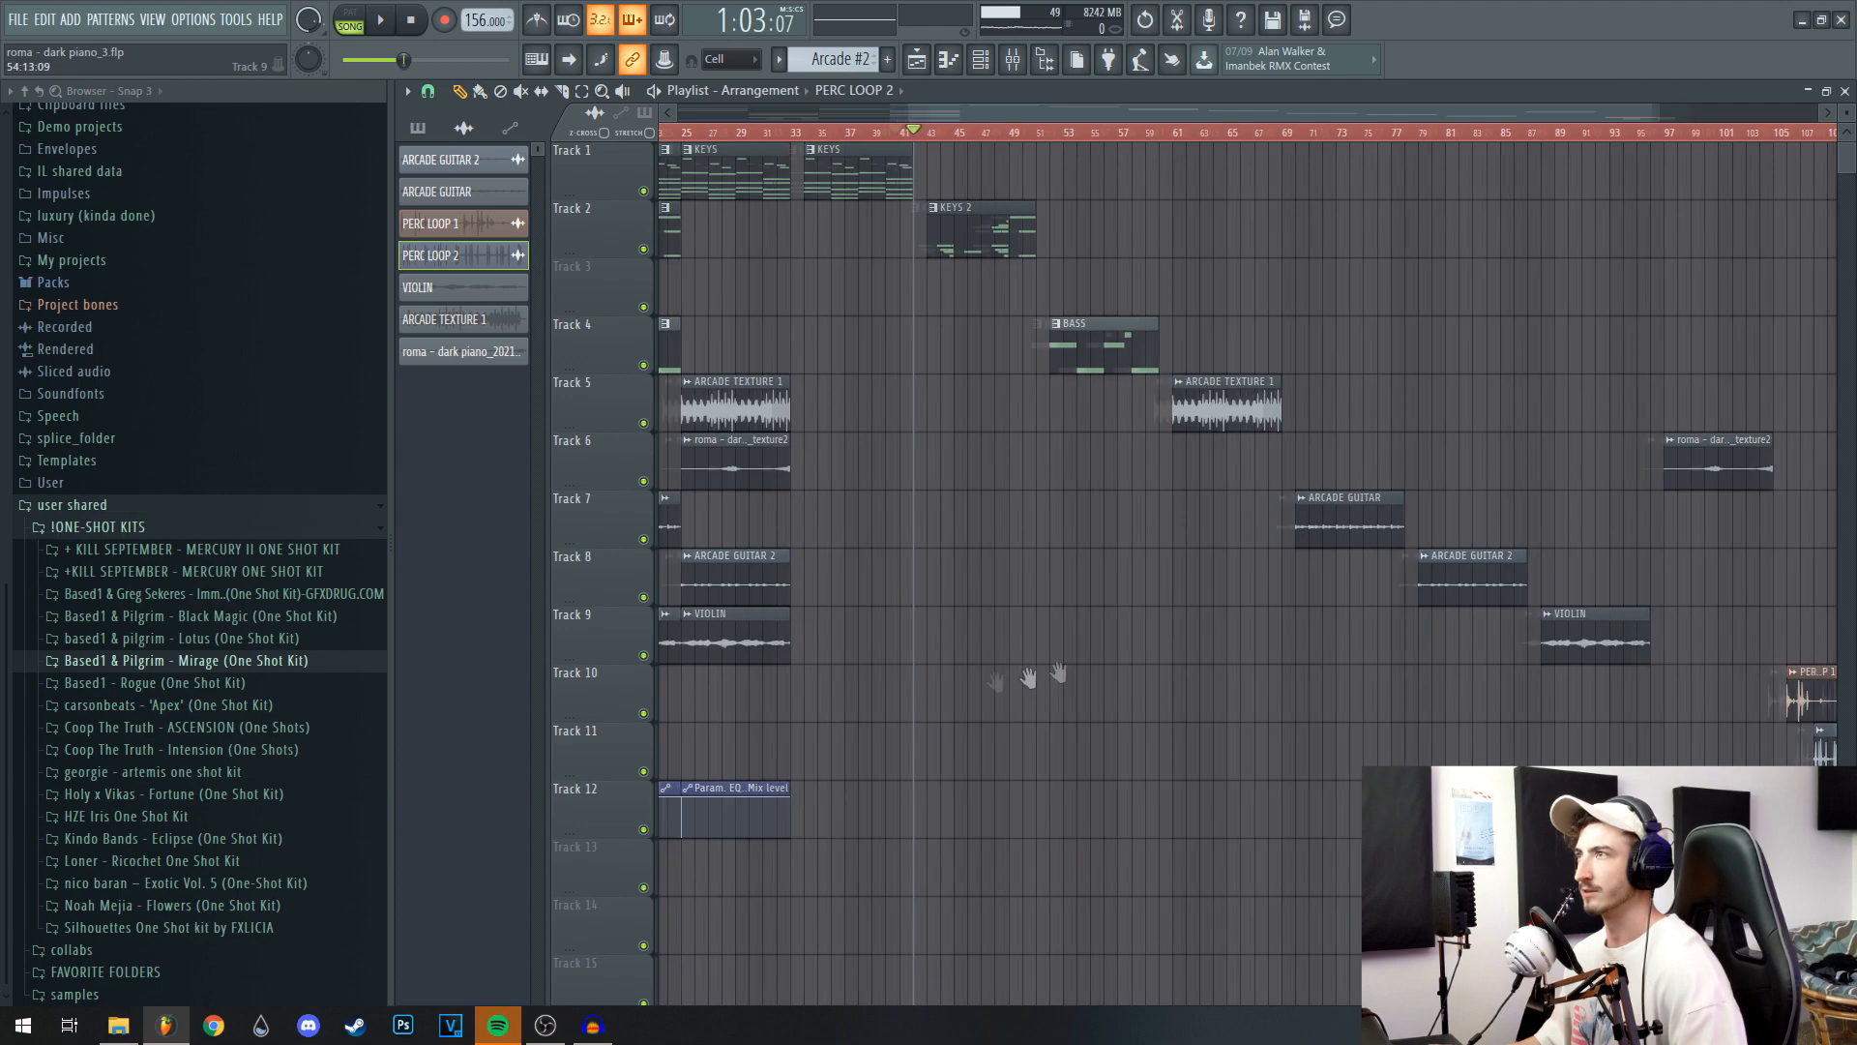
{"action": "scroll", "coordinate": [1158, 801], "scroll_direction": "left", "scroll_amount": 8}
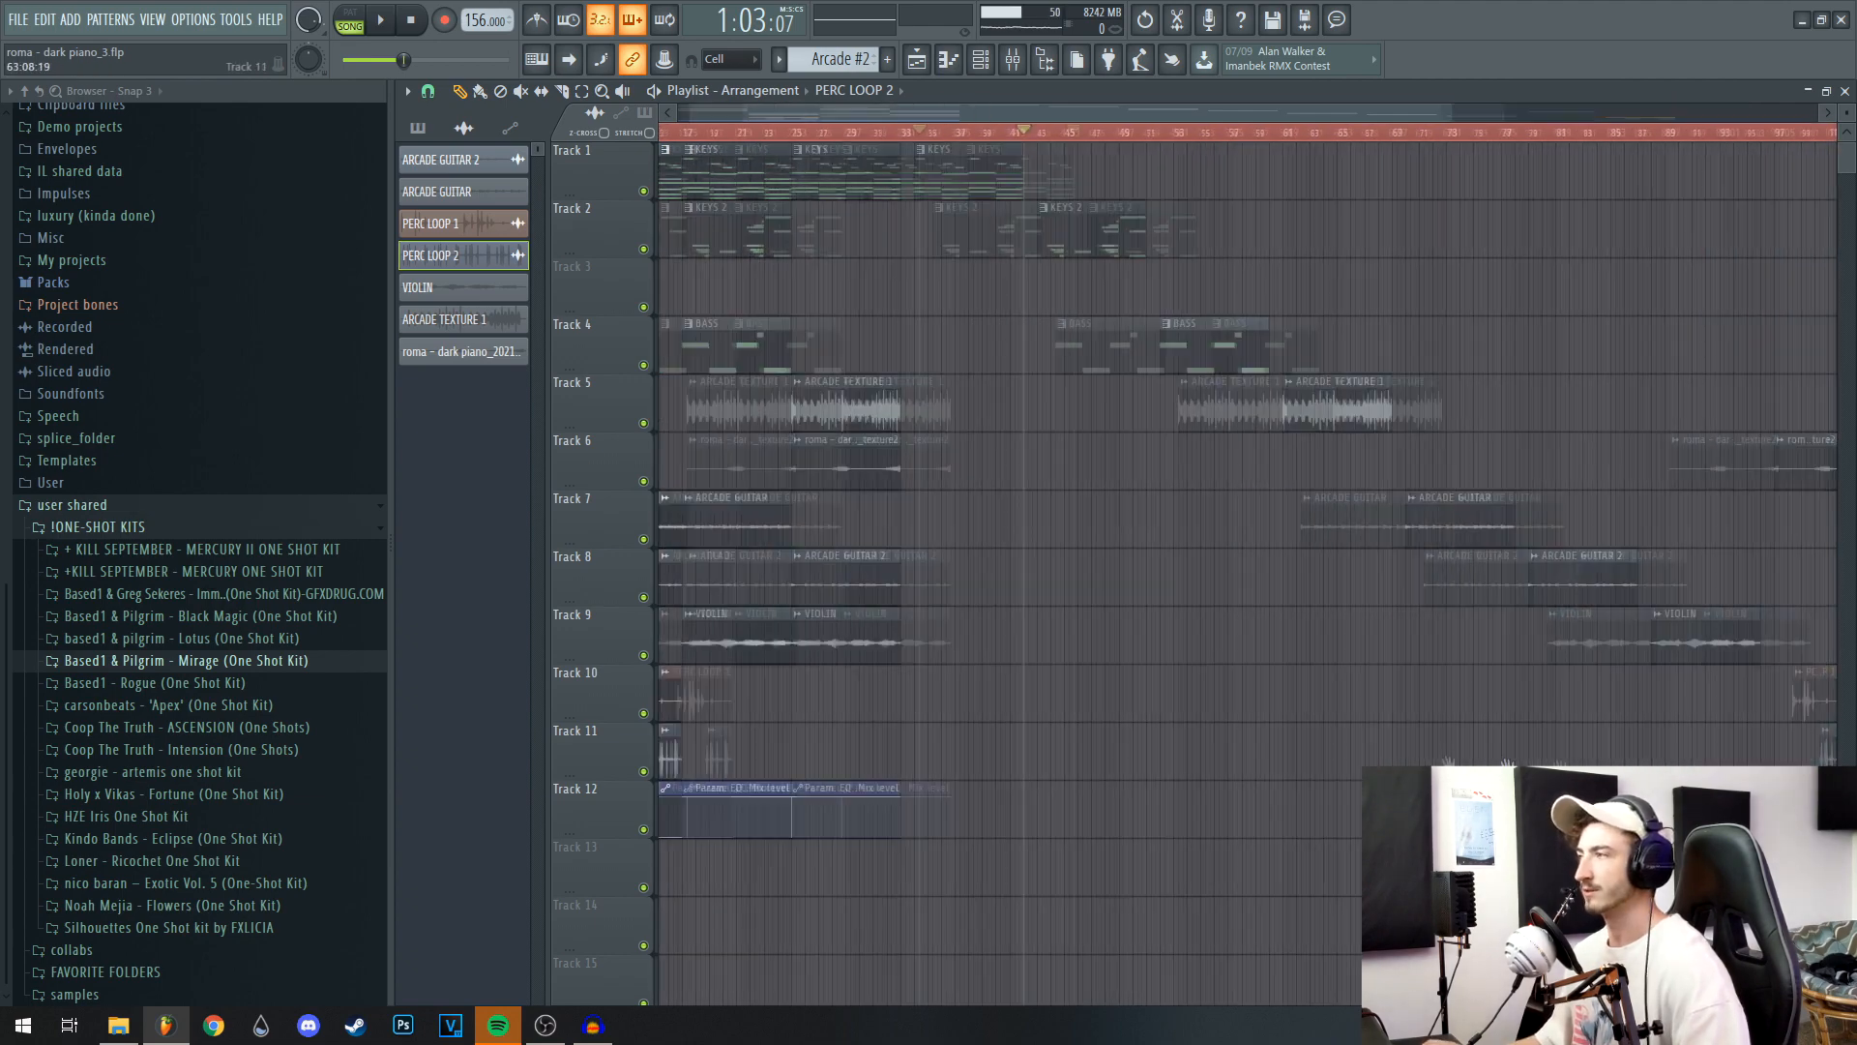
{"action": "scroll", "coordinate": [1006, 658], "scroll_direction": "down", "scroll_amount": 2}
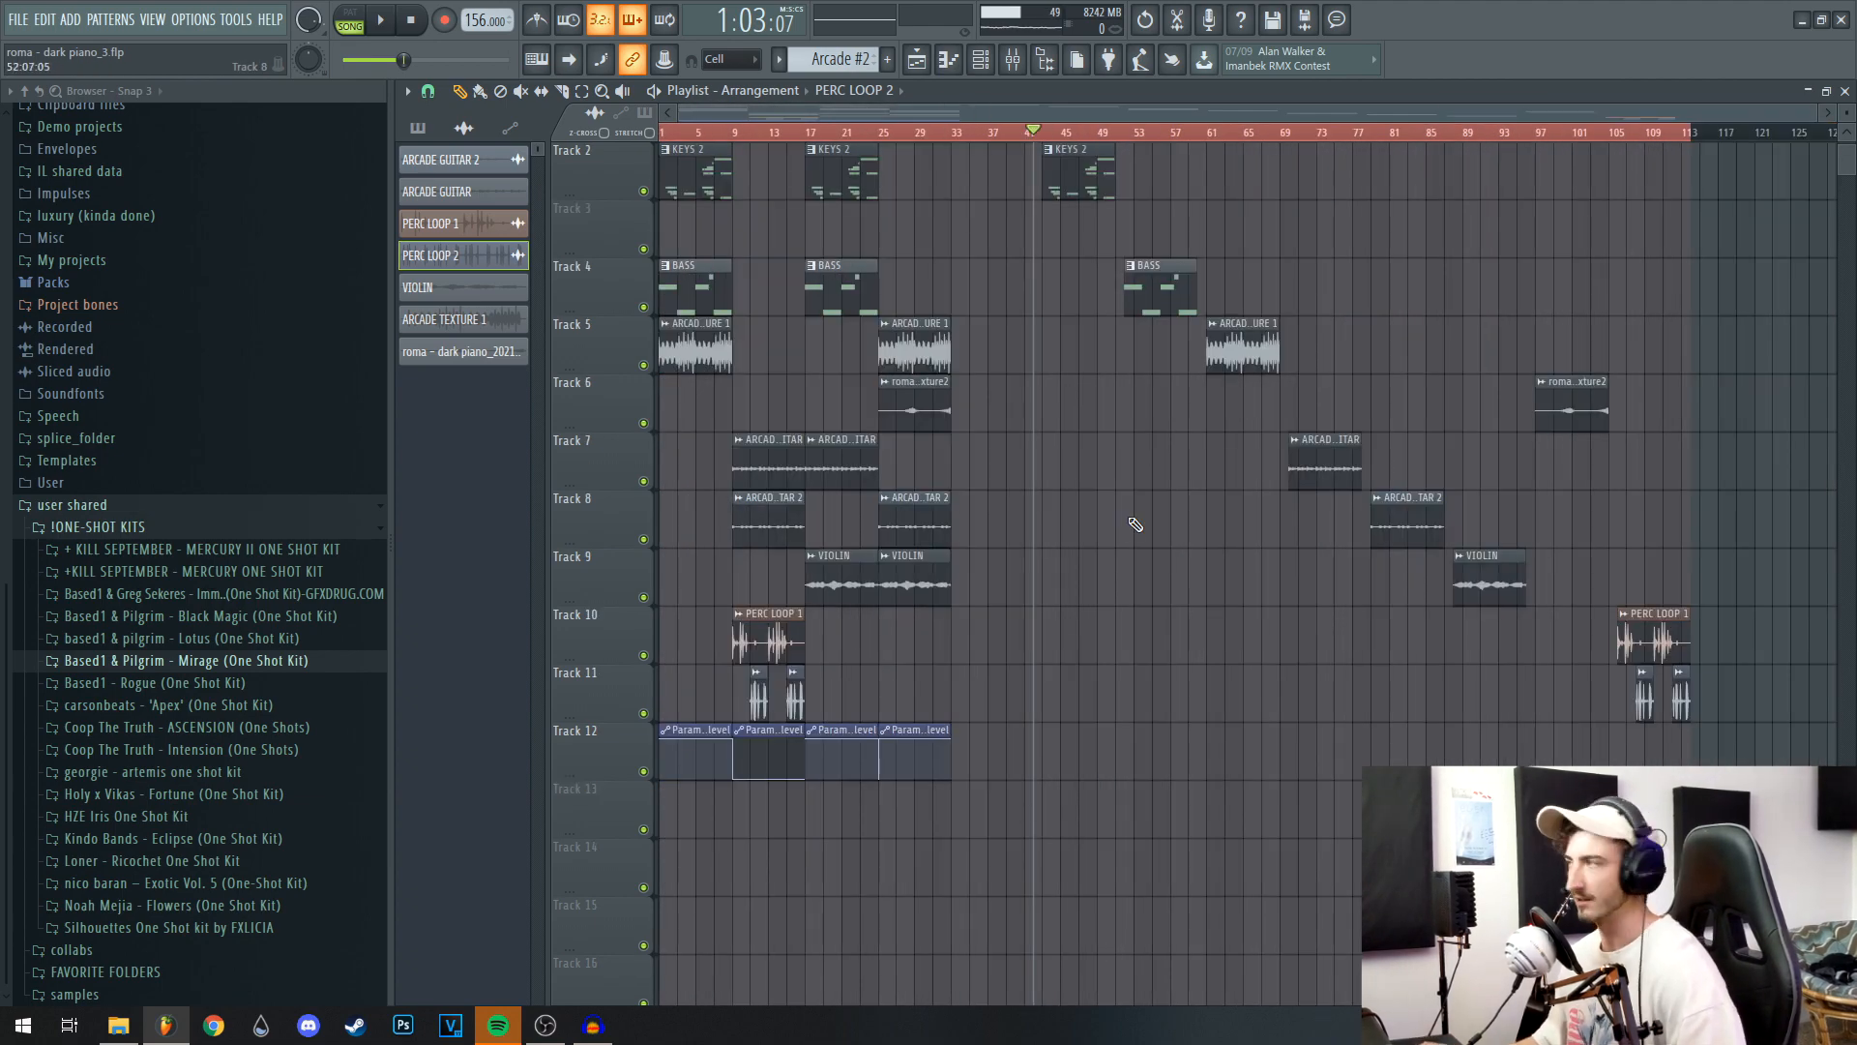
{"action": "scroll", "coordinate": [1193, 631], "scroll_direction": "up", "scroll_amount": 1}
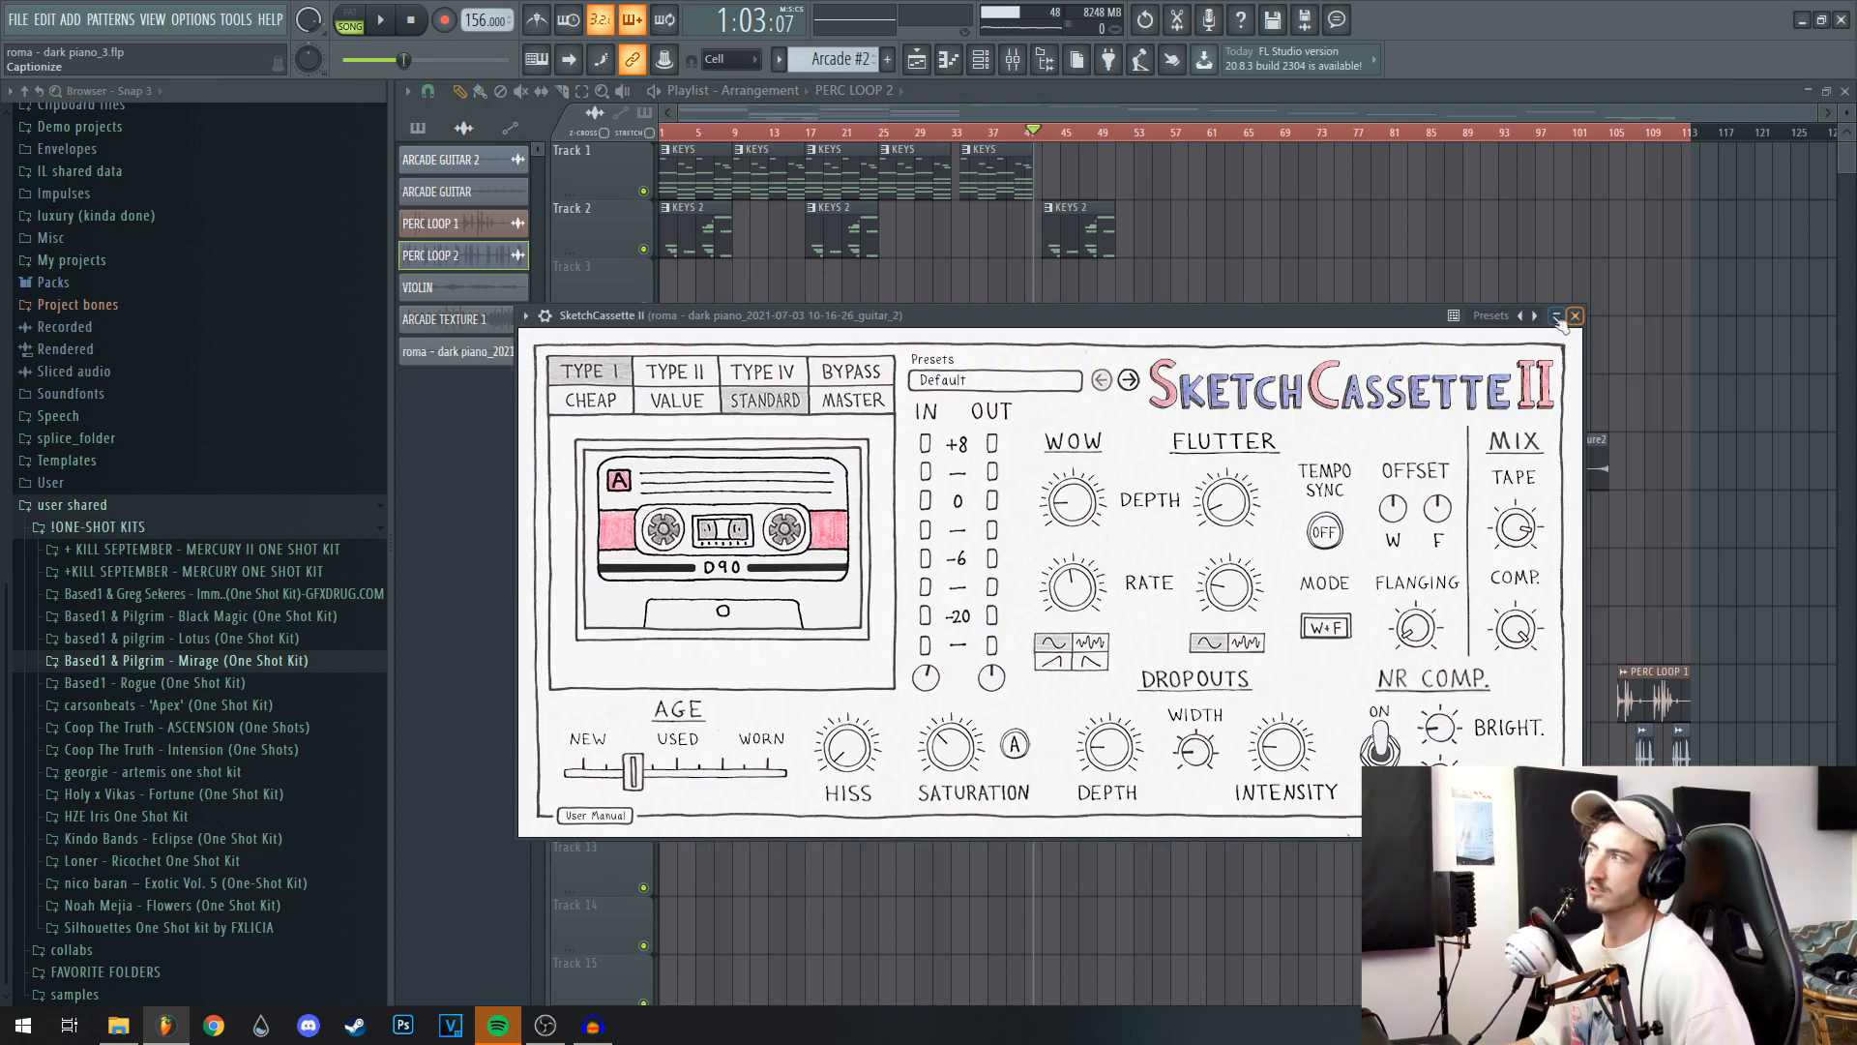
Close the SketchCassette II effect, view the TR5 Classic Clipper settings, and close the clipper.
{"action": "left_click", "coordinate": [1577, 312]}
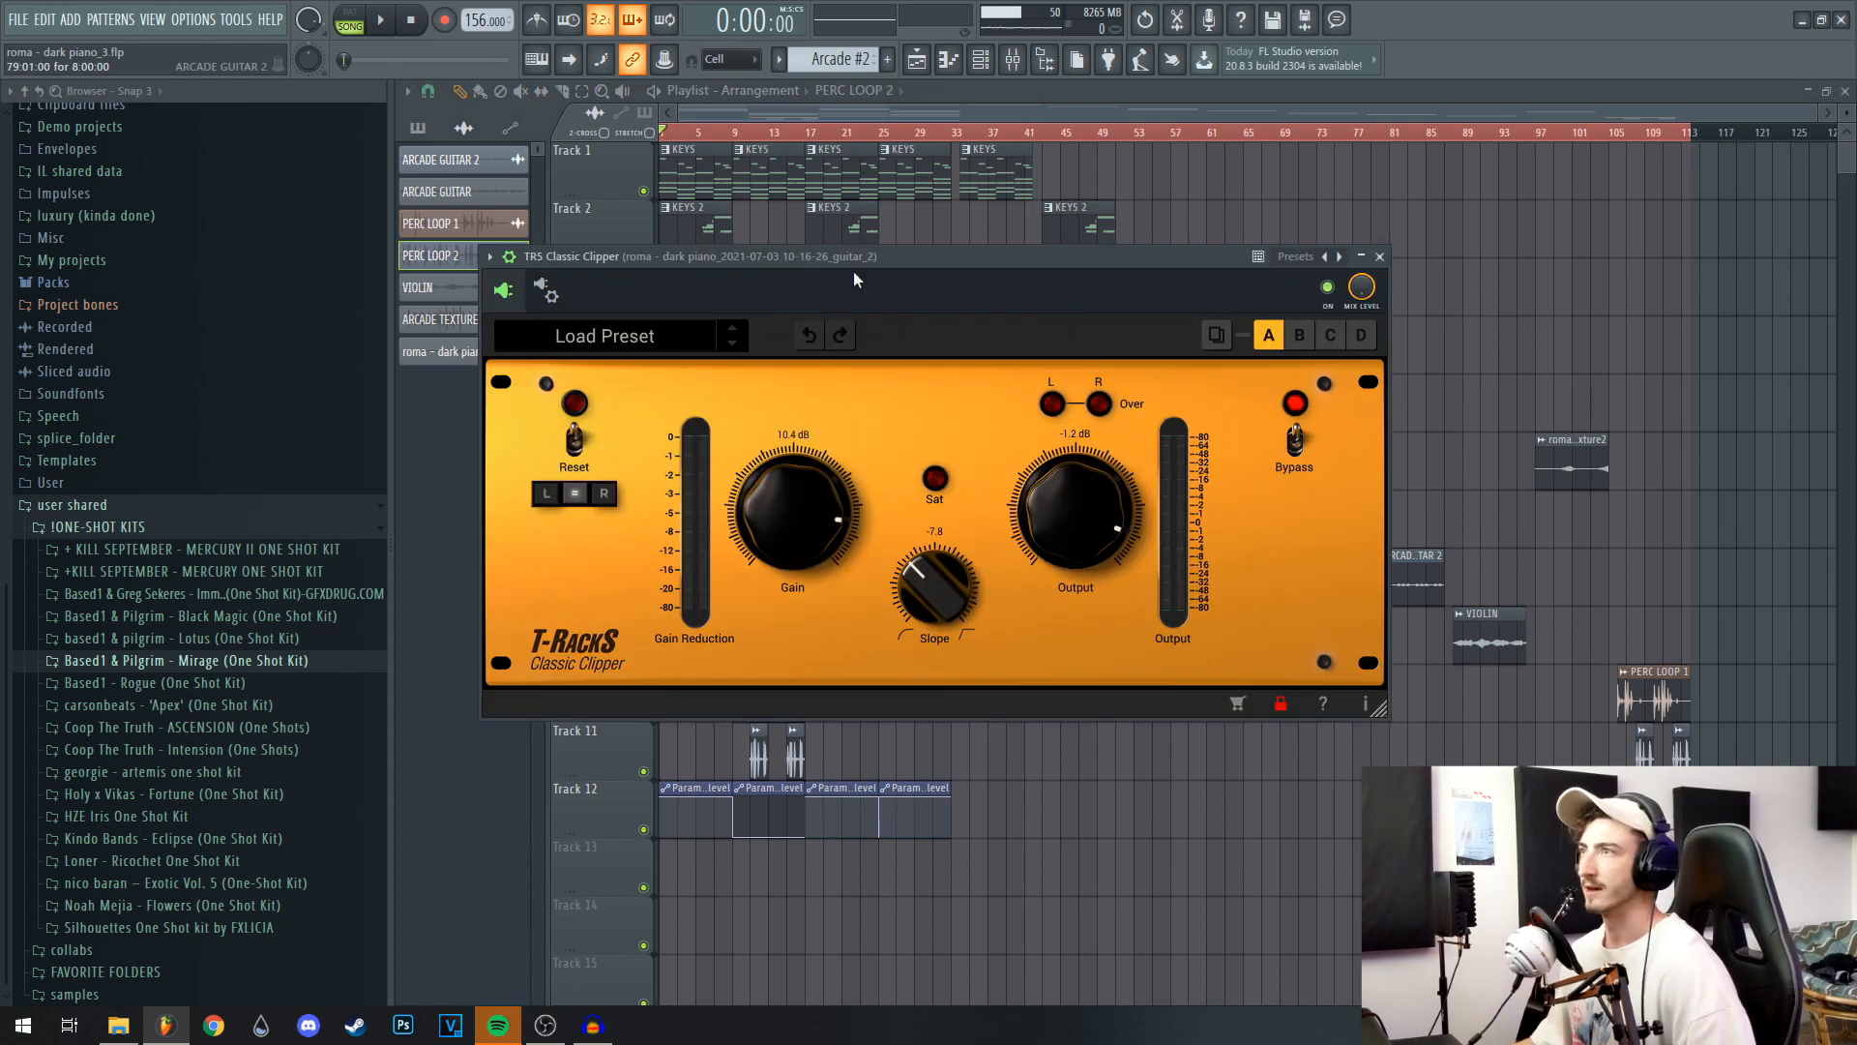
{"action": "left_click_drag", "start_coordinate": [853, 270], "coordinate": [948, 326]}
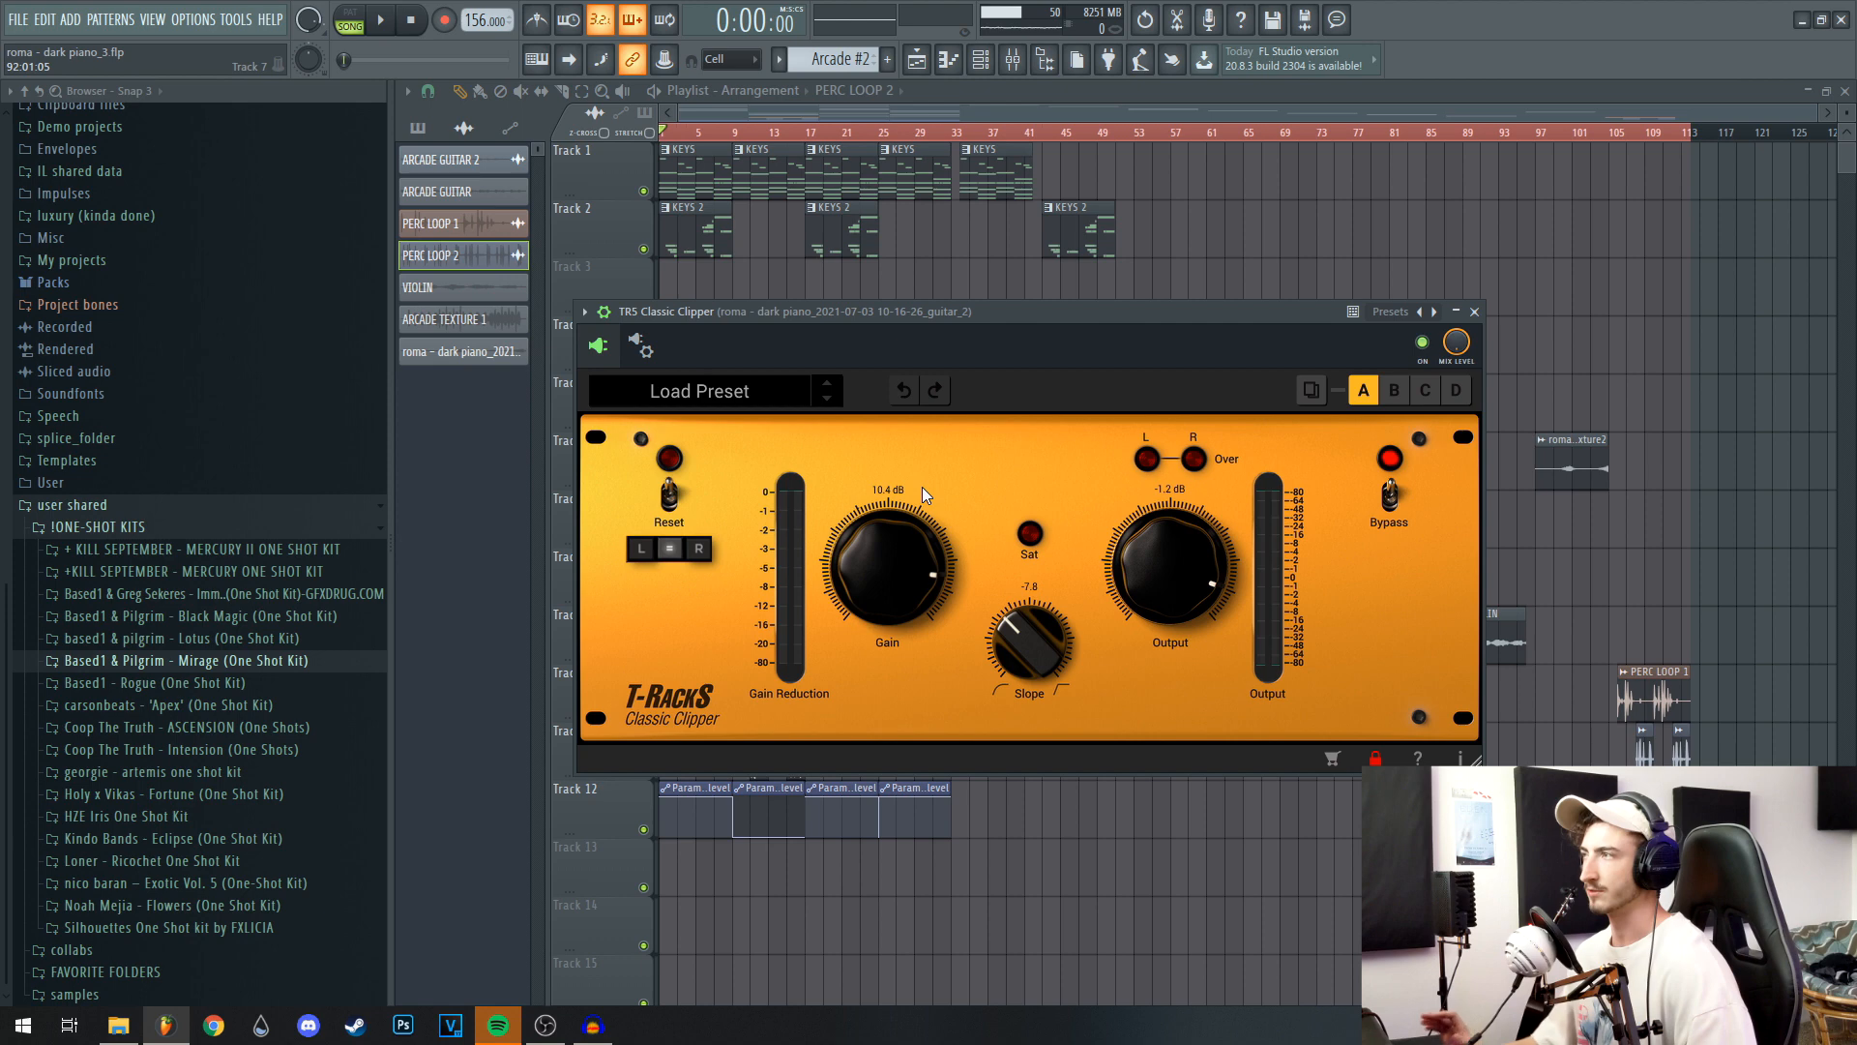
{"action": "left_click", "coordinate": [1474, 312]}
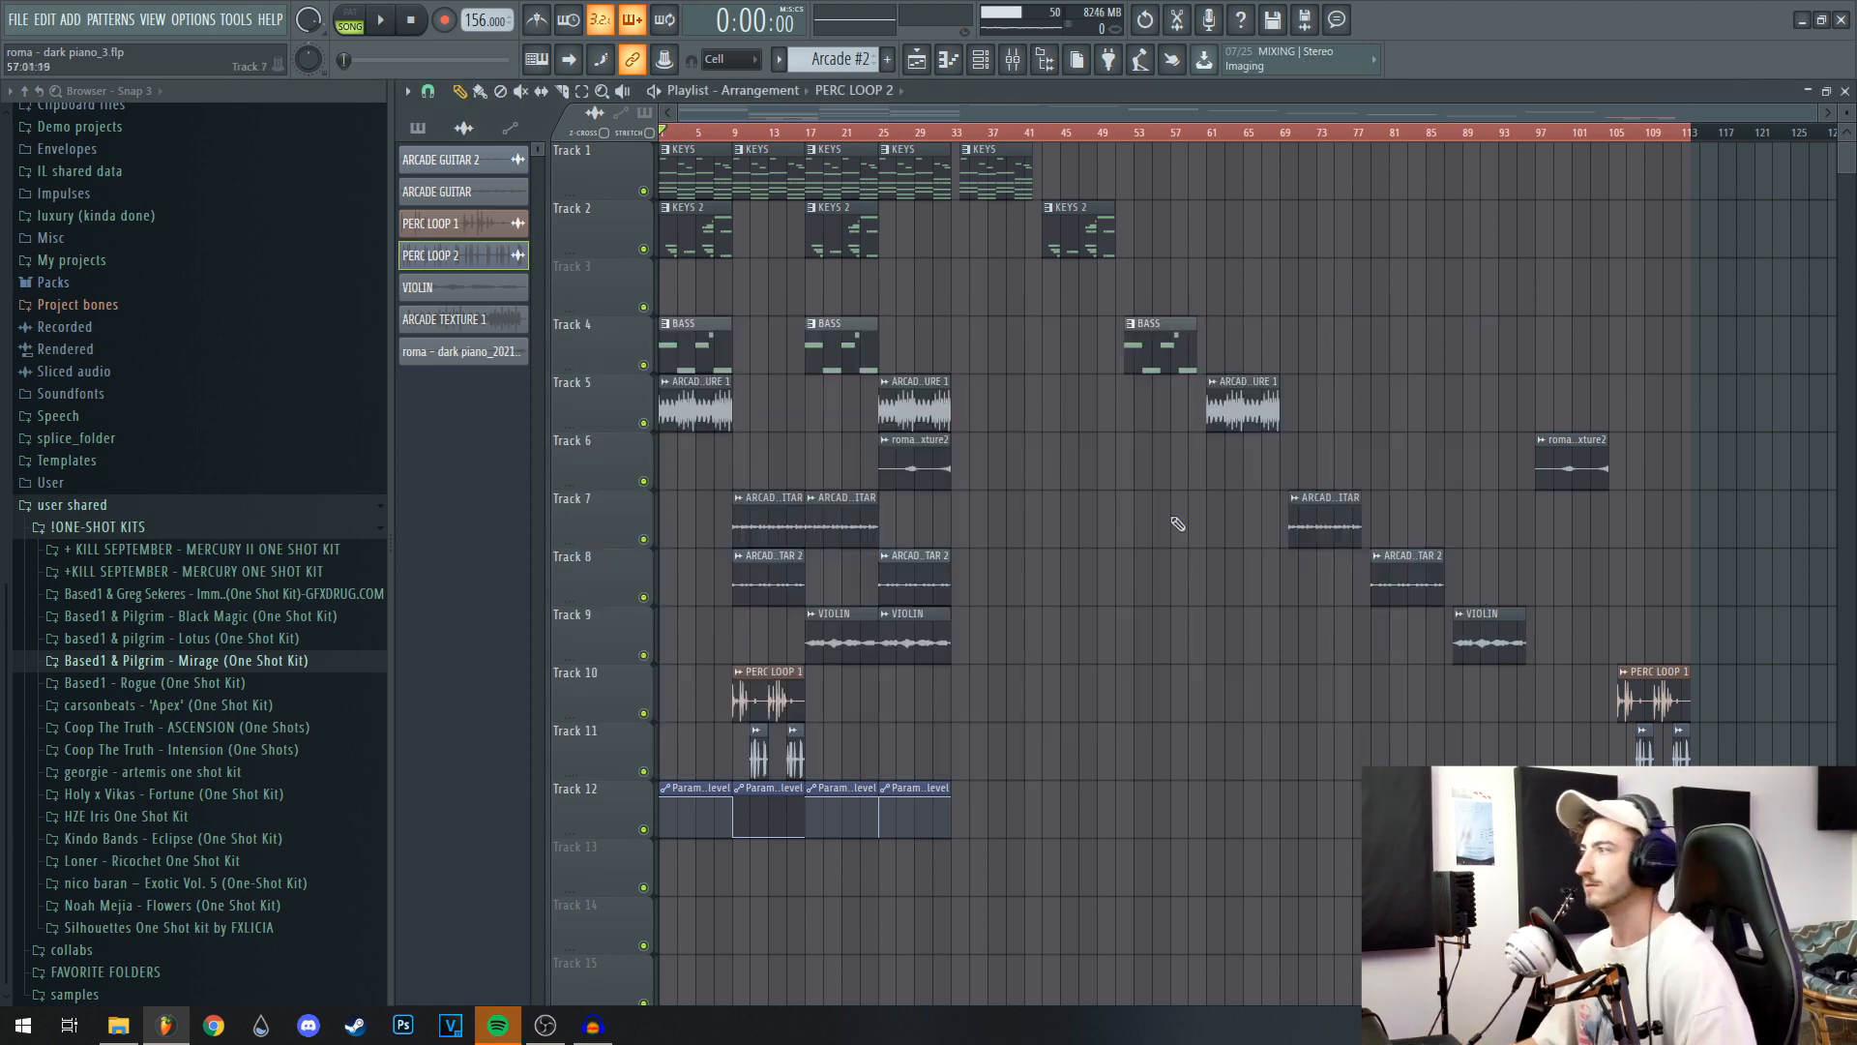